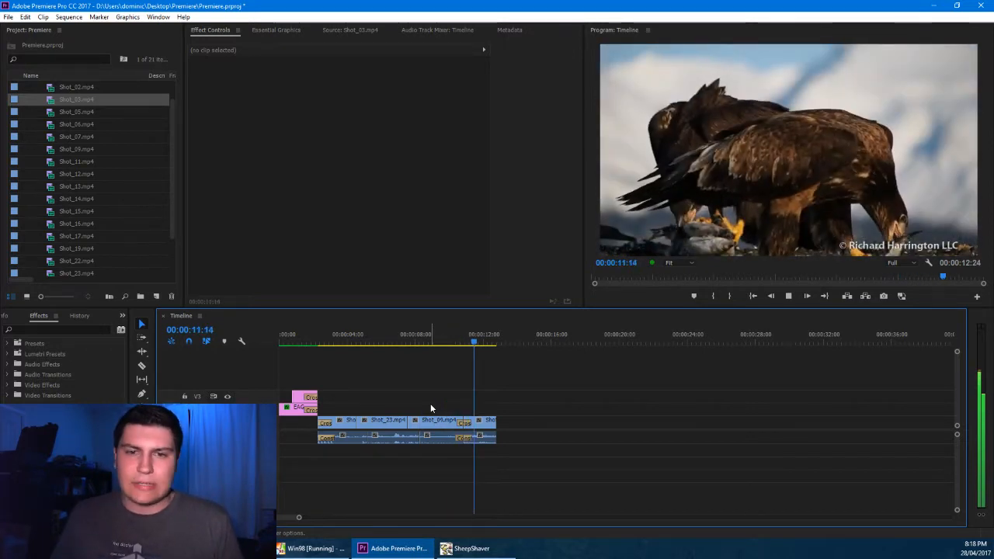
Open Shot_03.mp4 as the source clip and overwrite it onto the track above Shot_09.mp4, starting at 00:00:07:17
{"action": "left_click", "coordinate": [51, 101]}
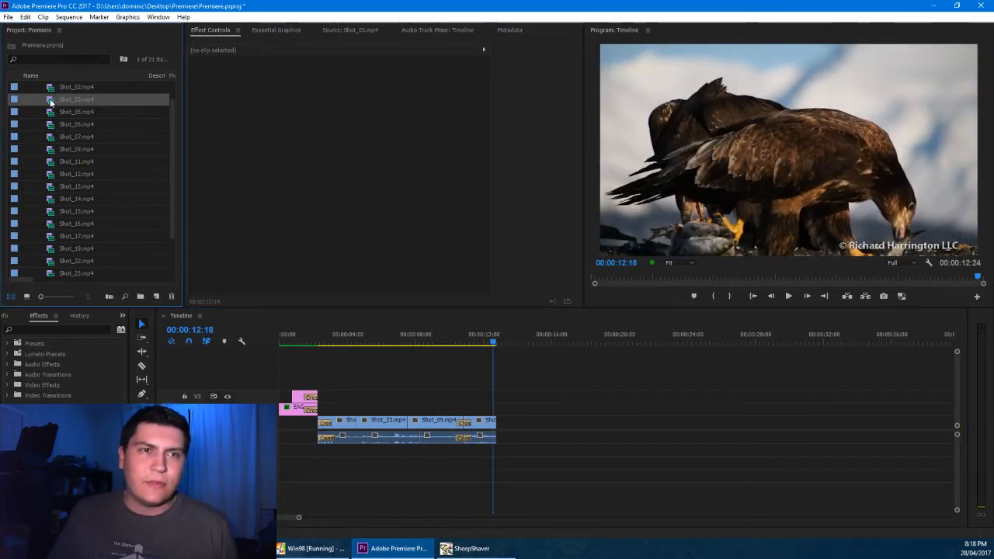
{"action": "double_click", "coordinate": [51, 101]}
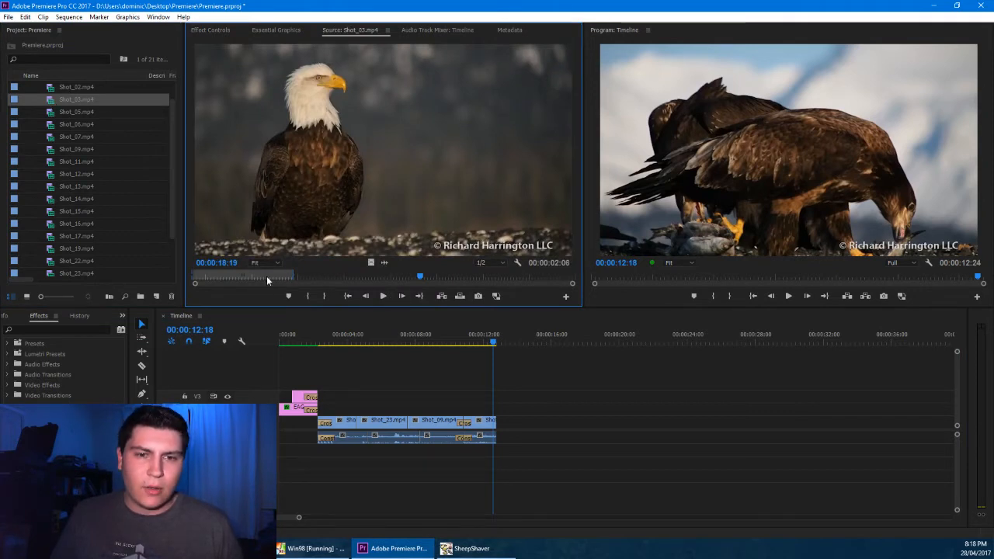
{"action": "left_click_drag", "start_coordinate": [417, 336], "coordinate": [410, 339]}
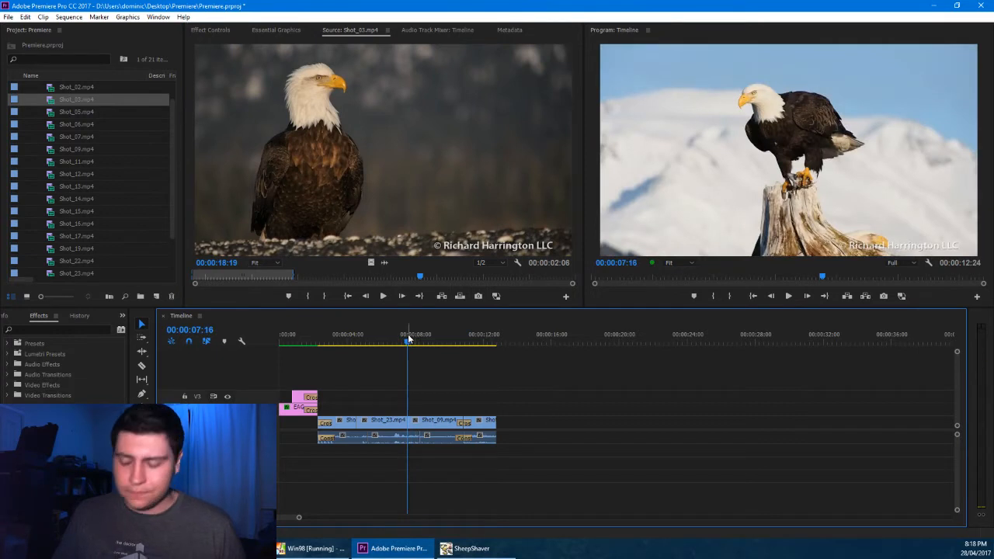
{"action": "key", "text": "Left"}
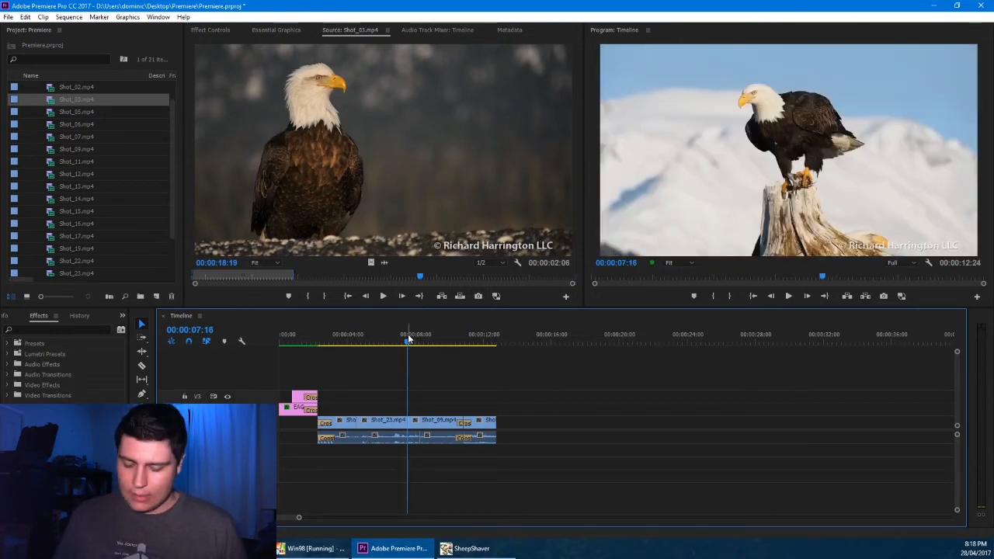
{"action": "key", "text": "Right"}
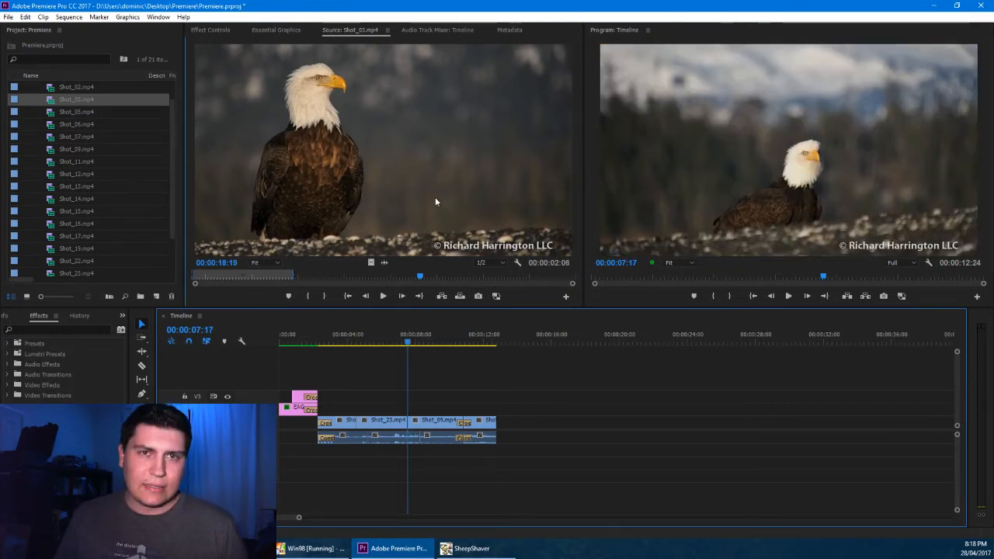
{"action": "left_click", "coordinate": [435, 201]}
{"action": "key", "text": "comma"}
{"action": "key", "text": "ctrl+z"}
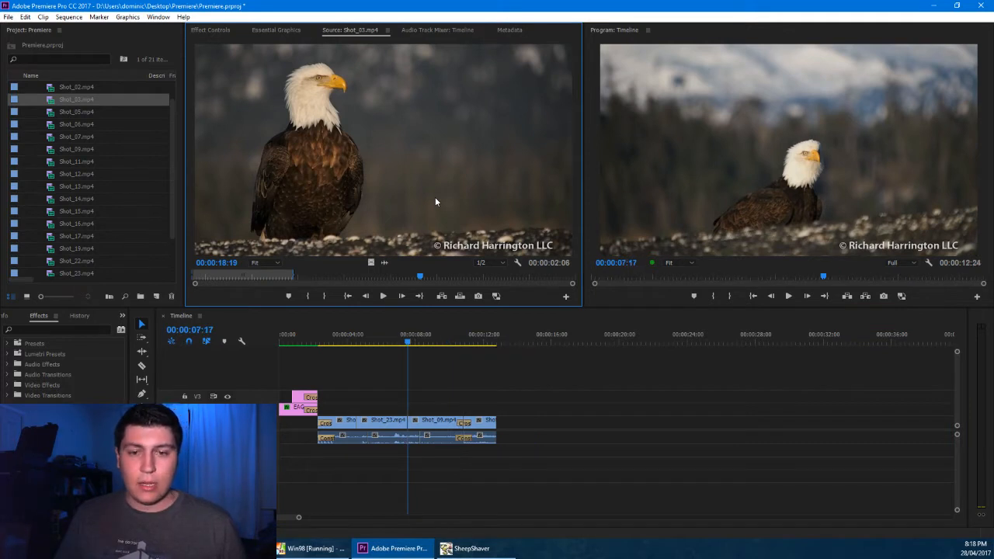
{"action": "key", "text": "period"}
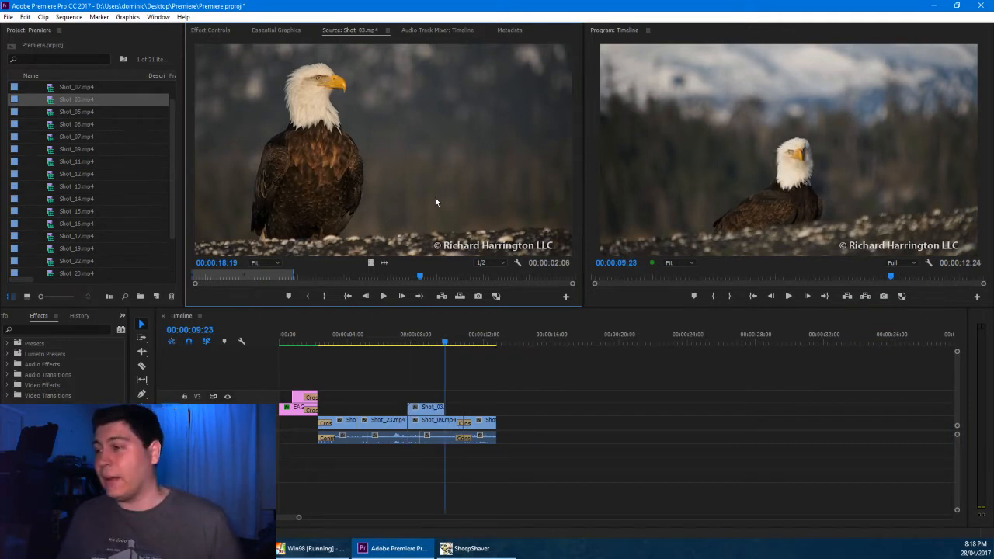
Enable keyframing for Position, Scale and Rotation at the start of the overlaid Shot_03.mp4 clip
{"action": "left_click", "coordinate": [413, 334]}
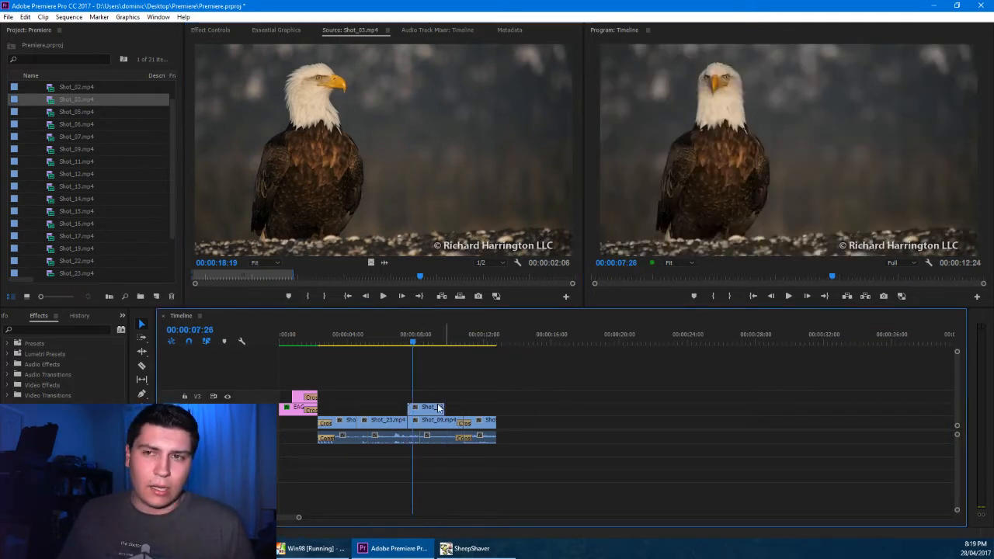
{"action": "left_click", "coordinate": [440, 409]}
{"action": "left_click", "coordinate": [210, 29]}
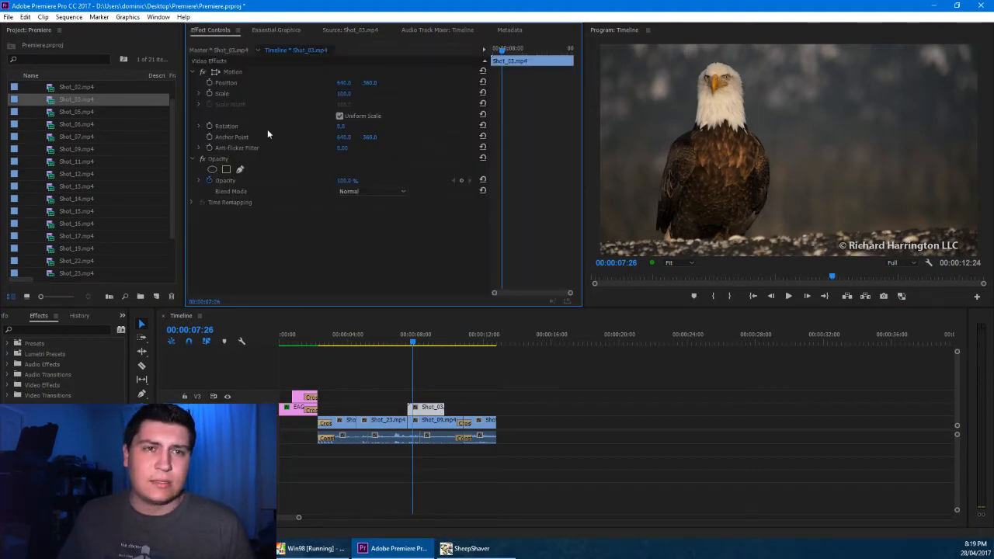
{"action": "key", "text": "Up"}
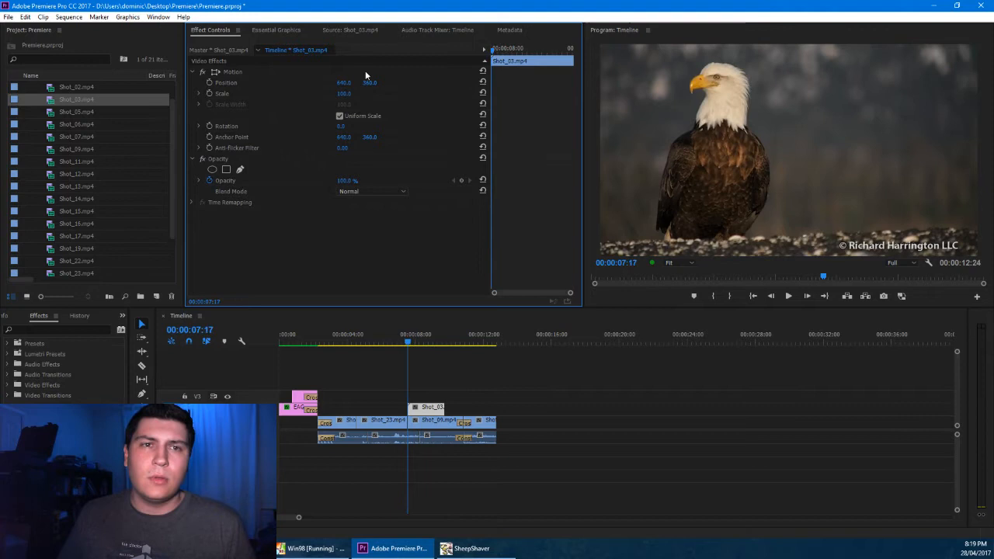
{"action": "left_click", "coordinate": [208, 82]}
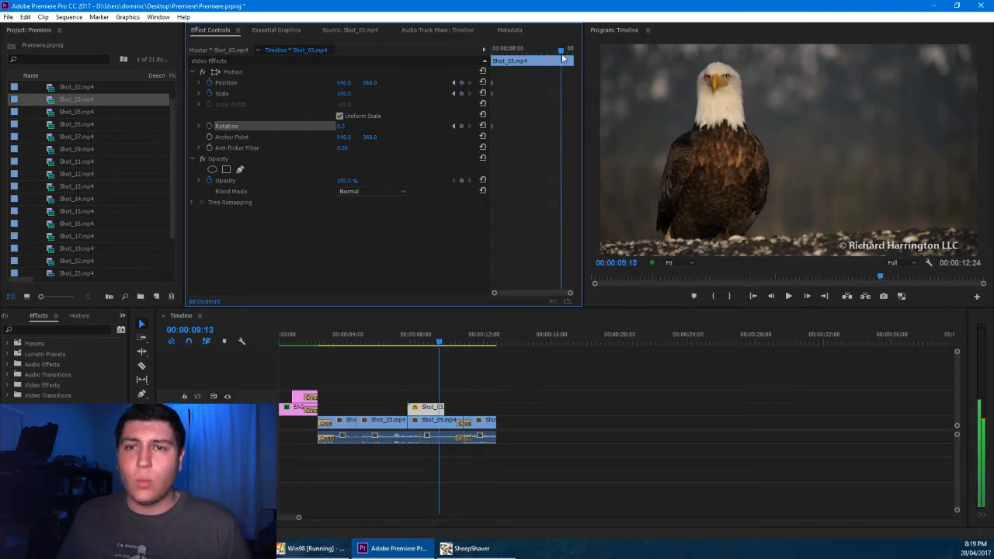
Move the overlaid Shot_03.mp4 slightly earlier and set its Scale to 41.0 at its end, at 00:00:08:29
{"action": "left_click_drag", "start_coordinate": [559, 51], "coordinate": [565, 51]}
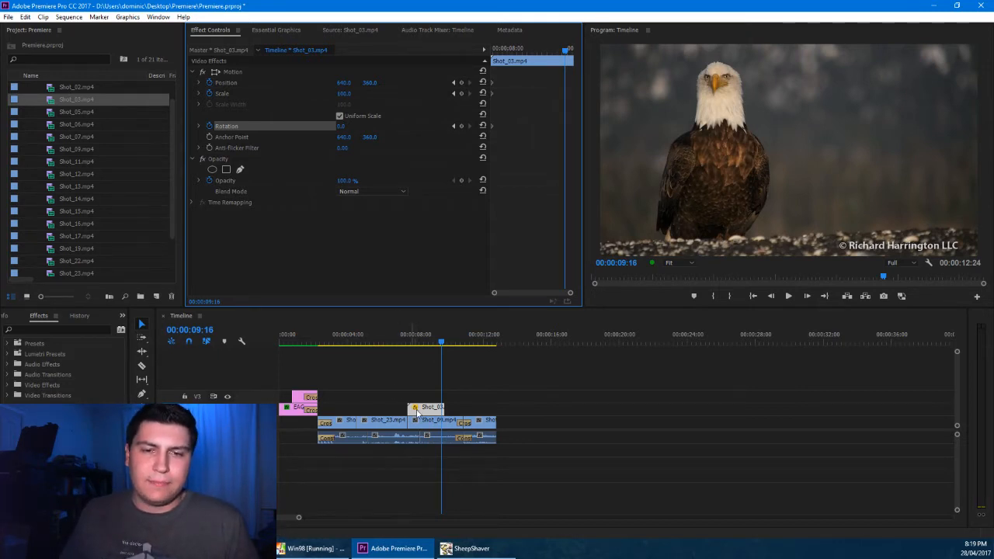
{"action": "left_click_drag", "start_coordinate": [416, 410], "coordinate": [405, 409]}
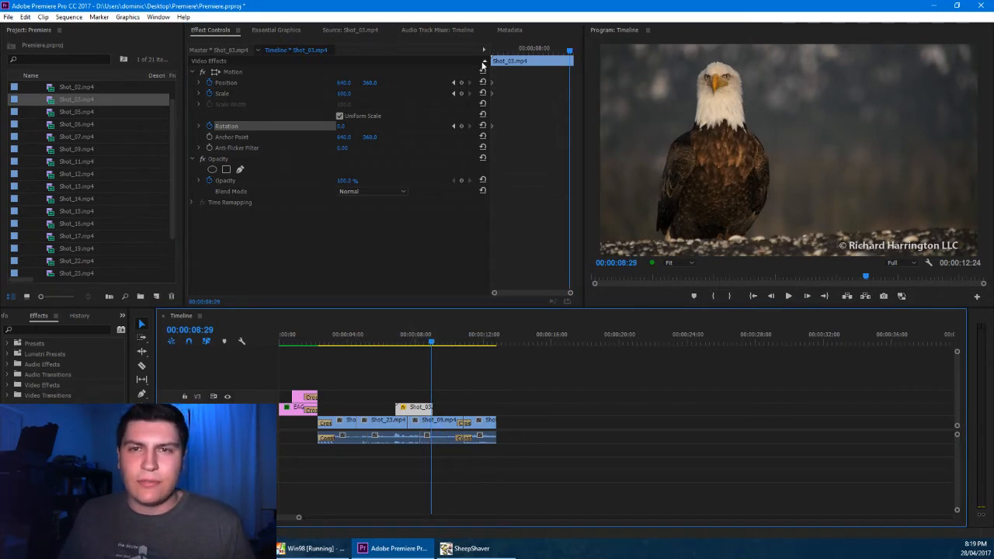
{"action": "left_click_drag", "start_coordinate": [343, 94], "coordinate": [298, 94]}
Reposition the shrunken picture to about 944, 258 in the upper right of the frame and rotate it about 14.5°
{"action": "left_click", "coordinate": [212, 73]}
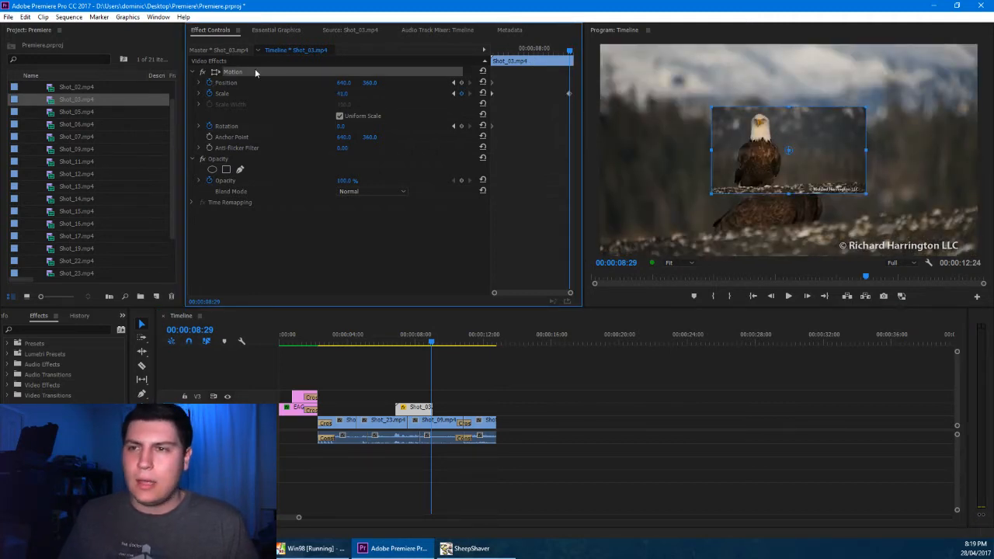
{"action": "left_click_drag", "start_coordinate": [788, 150], "coordinate": [874, 102]}
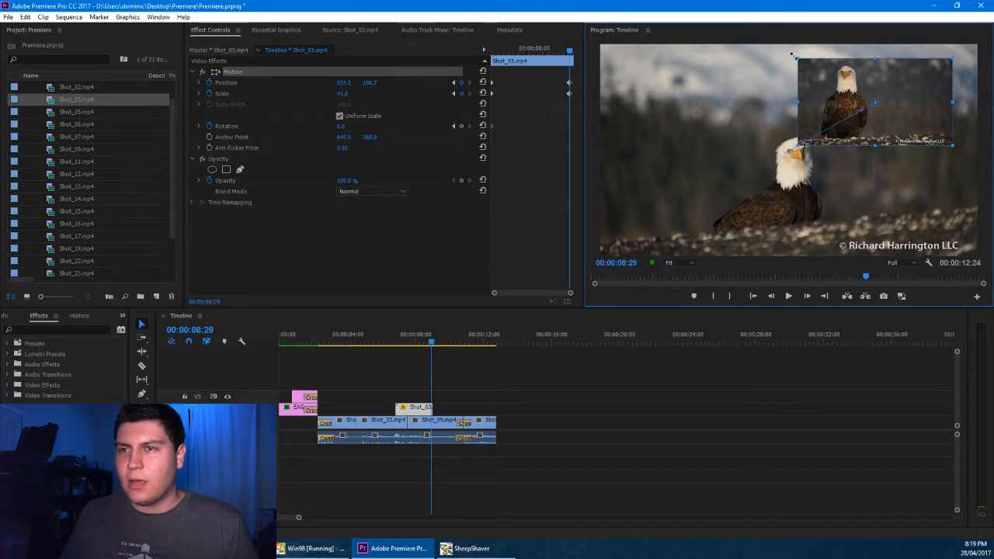
{"action": "left_click_drag", "start_coordinate": [793, 55], "coordinate": [807, 38]}
{"action": "left_click_drag", "start_coordinate": [913, 138], "coordinate": [916, 157]}
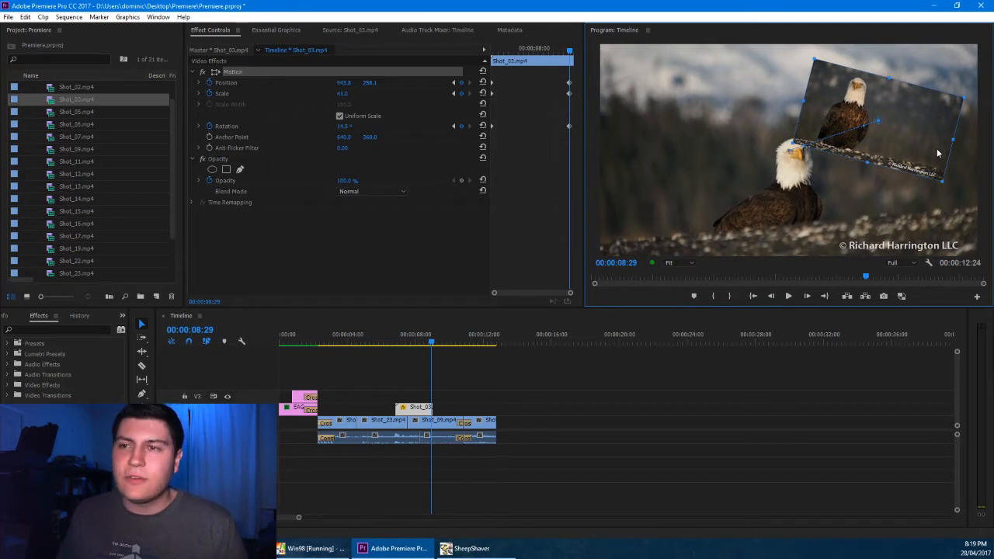
Add a cross dissolve to the end of the overlaid Shot_03.mp4 clip
{"action": "left_click", "coordinate": [429, 421]}
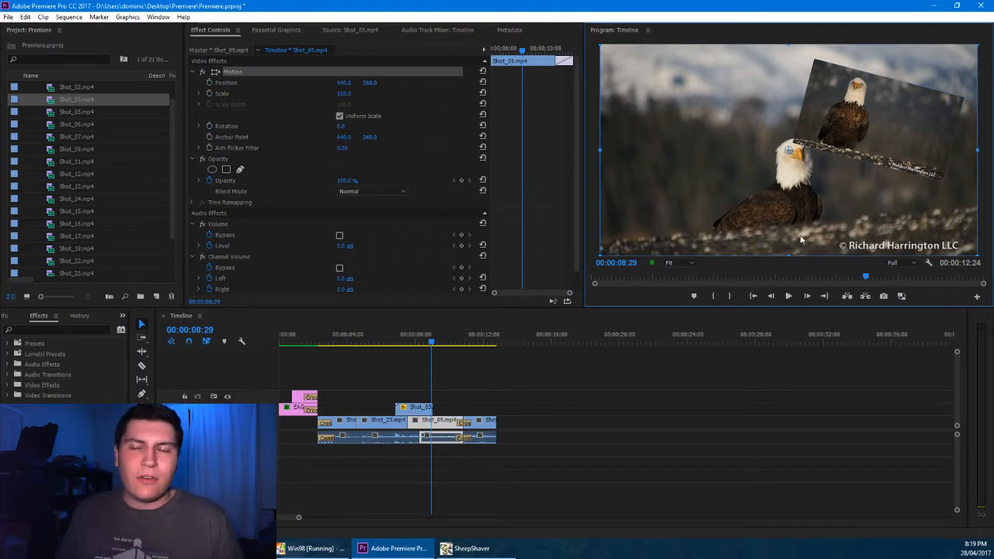
{"action": "left_click", "coordinate": [423, 409]}
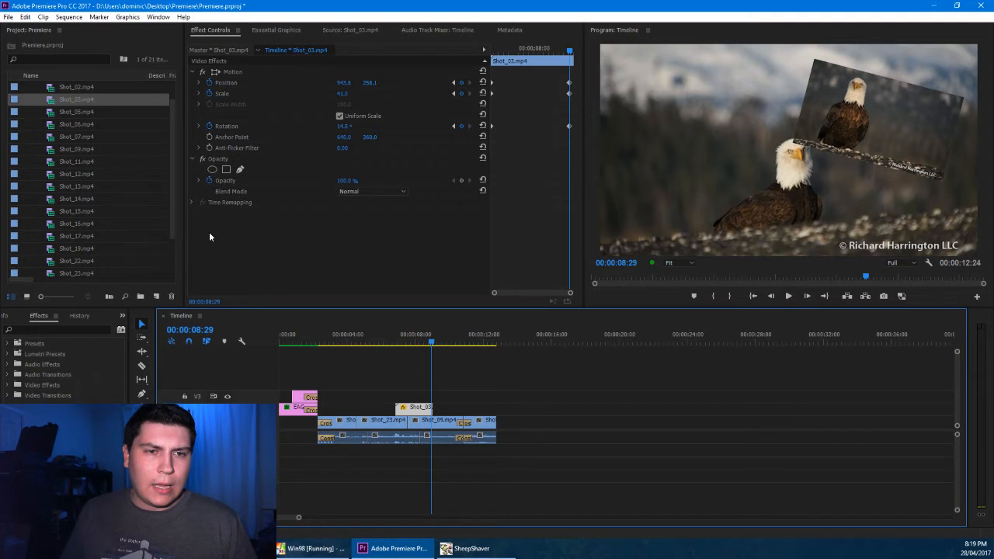
{"action": "right_click", "coordinate": [431, 408]}
{"action": "left_click", "coordinate": [464, 477]}
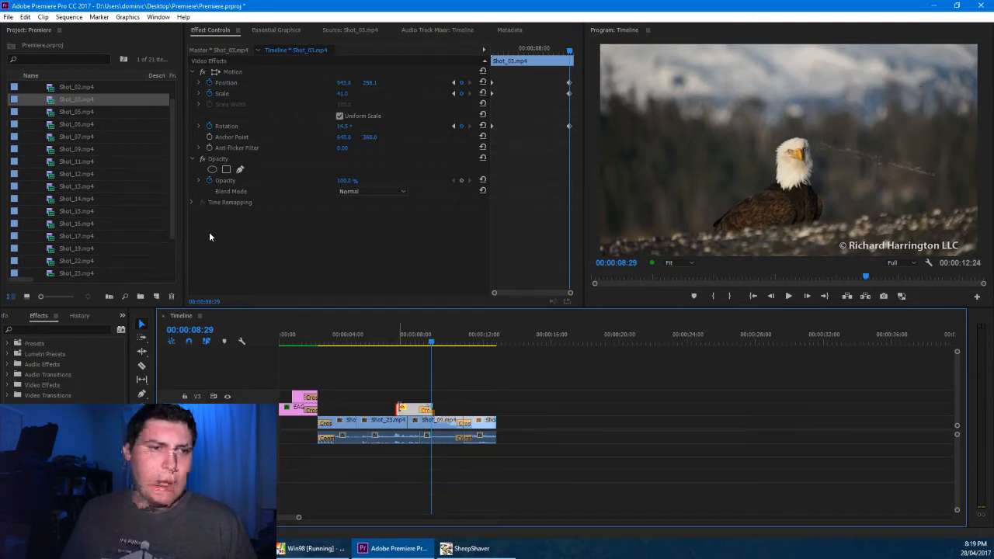
Search the effects for "paint", apply the paint transition to the start of the overlaid Shot_03.mp4, and preview it
{"action": "left_click", "coordinate": [398, 408]}
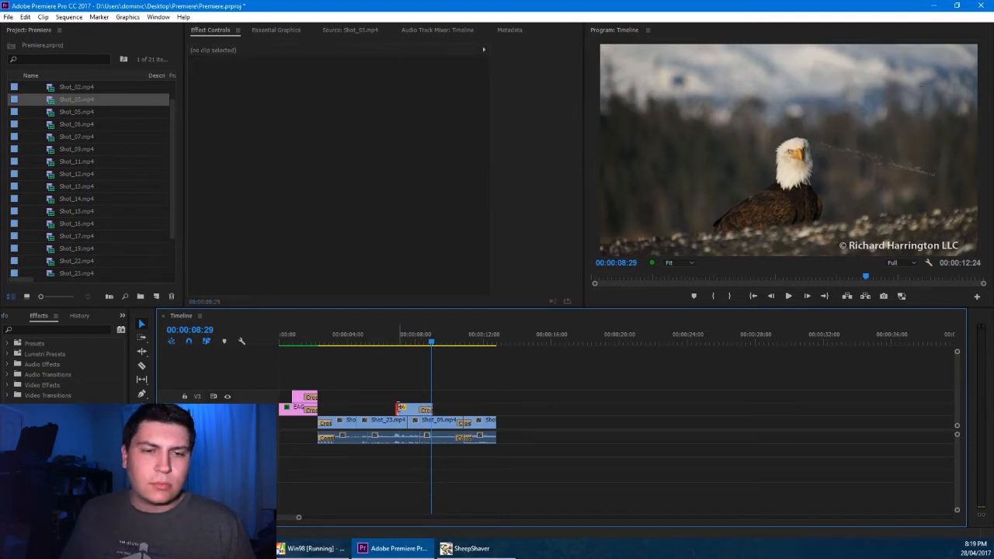
{"action": "left_click", "coordinate": [7, 386]}
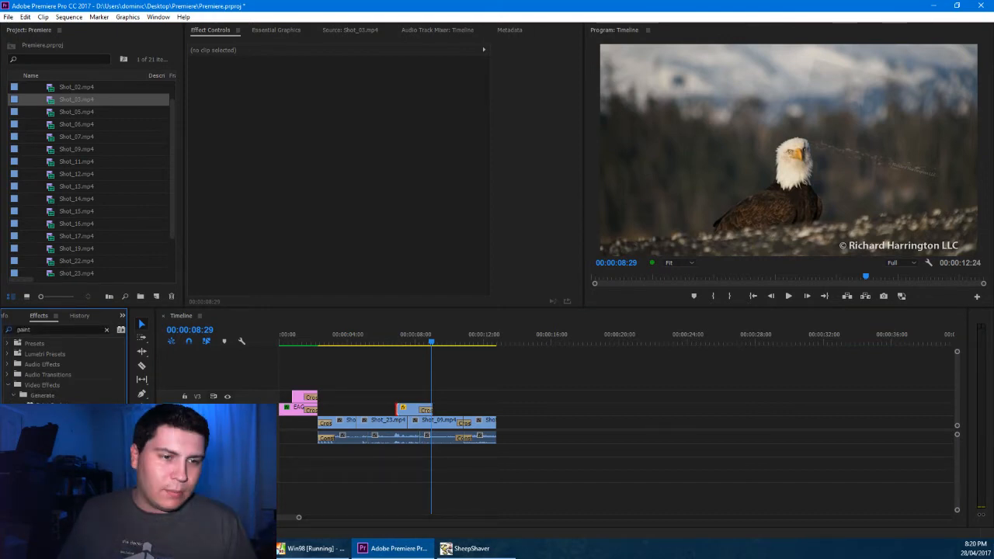
{"action": "left_click", "coordinate": [394, 337]}
{"action": "key", "text": "space"}
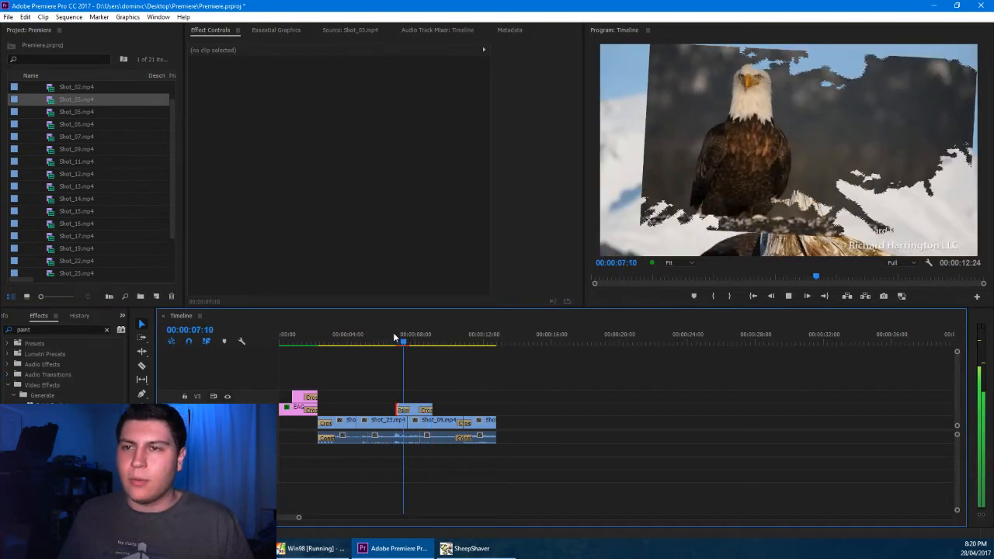
{"action": "key", "text": "space"}
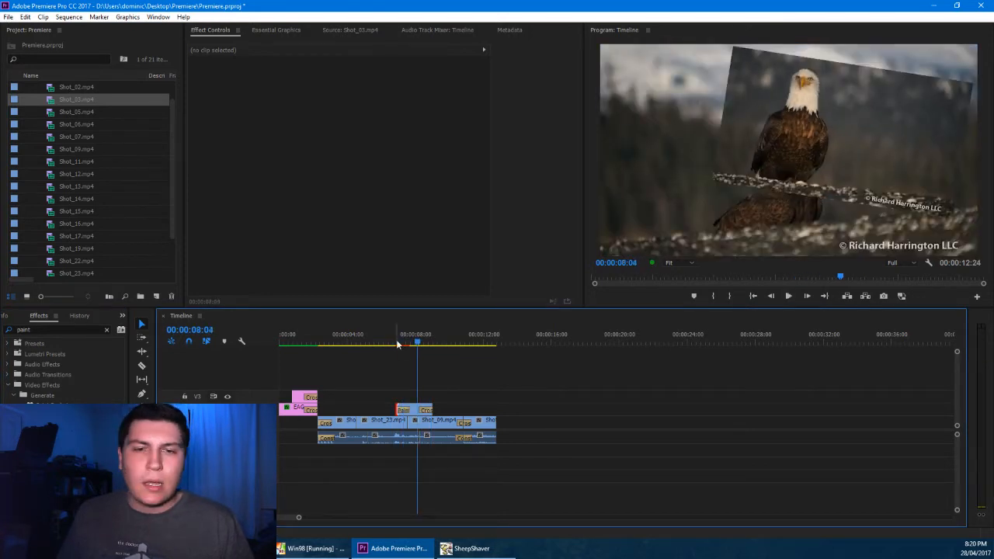
Move the overlaid clip to start at 00:00:07:06 and shift its first Position, Scale and Rotation keyframes later, previewing the animation
{"action": "left_click", "coordinate": [401, 342]}
{"action": "left_click_drag", "start_coordinate": [412, 408], "coordinate": [418, 408]}
{"action": "left_click_drag", "start_coordinate": [504, 68], "coordinate": [482, 144]}
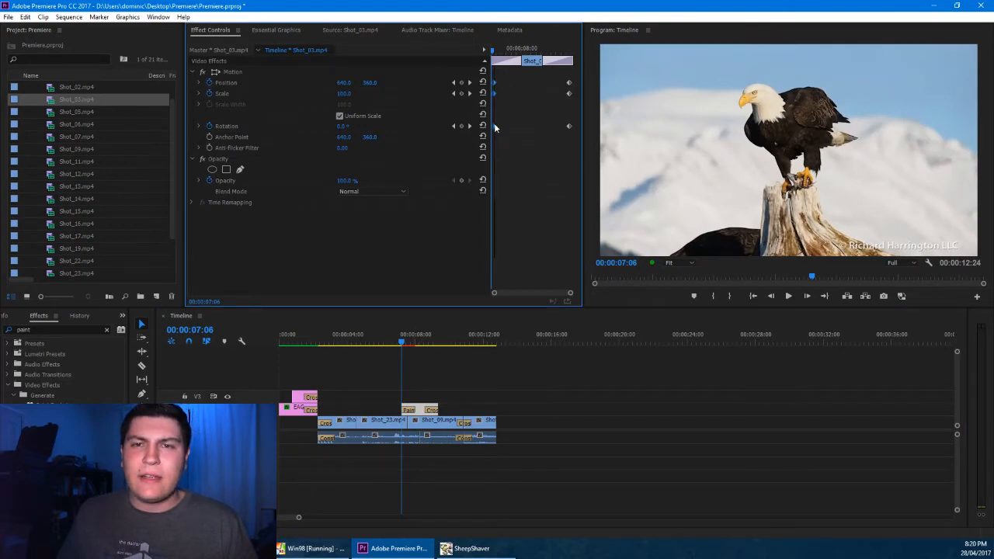
{"action": "left_click", "coordinate": [410, 338]}
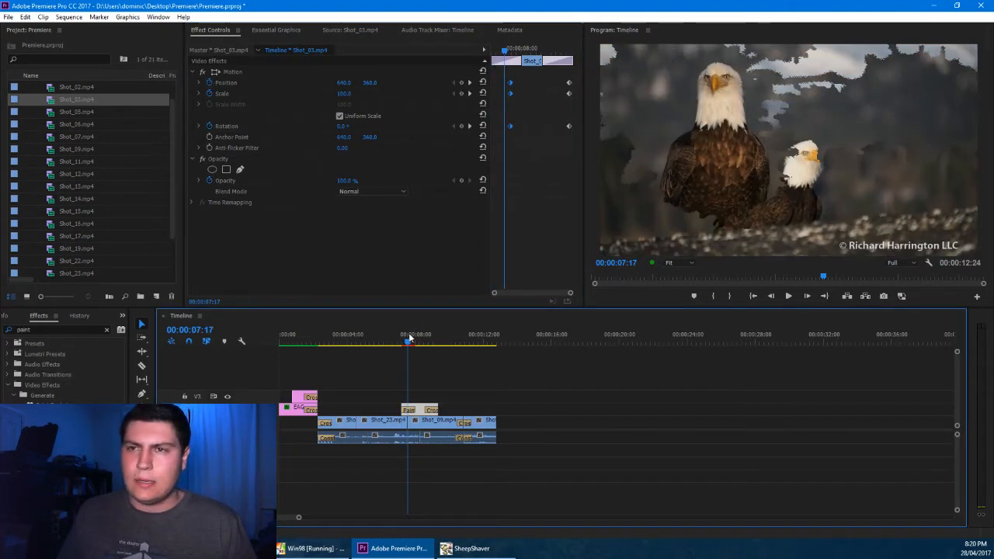
{"action": "key", "text": "space"}
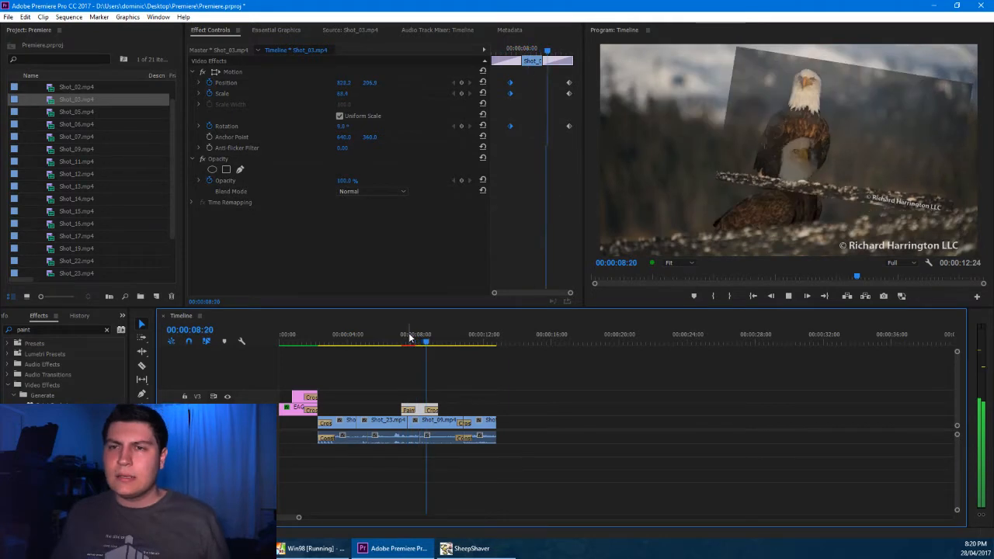
{"action": "key", "text": "space"}
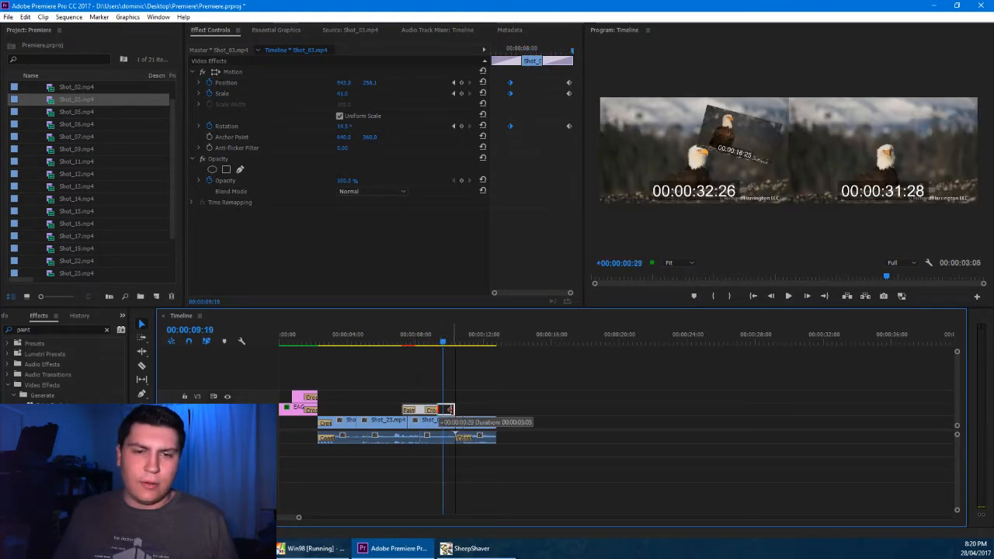
Extend the end of the overlaid Shot_03.mp4 clip and play the sequence from its beginning
{"action": "left_click", "coordinate": [466, 388]}
{"action": "key", "text": "Home"}
{"action": "key", "text": "space"}
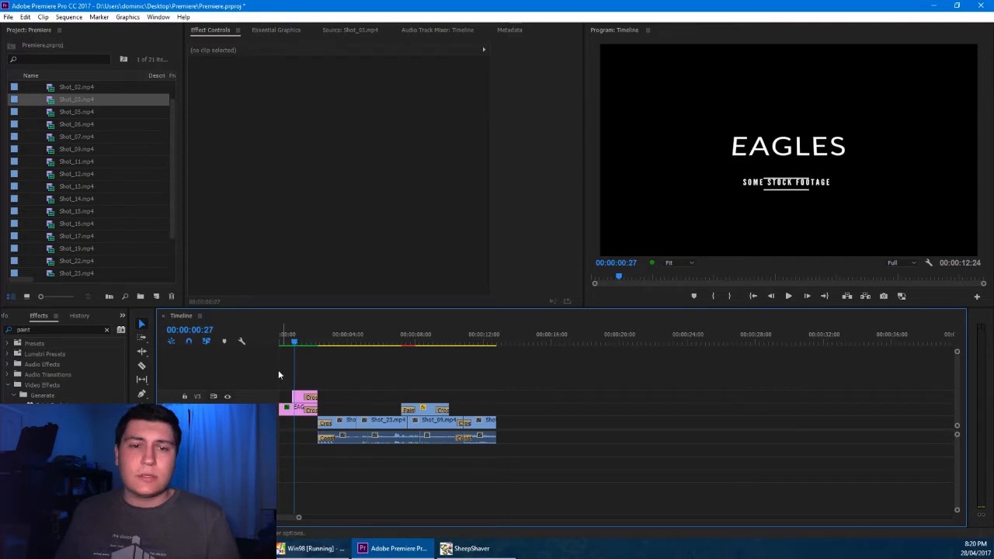
Change the main title text to "EAGLES!" with the Type tool and play the title back
{"action": "left_click", "coordinate": [286, 407]}
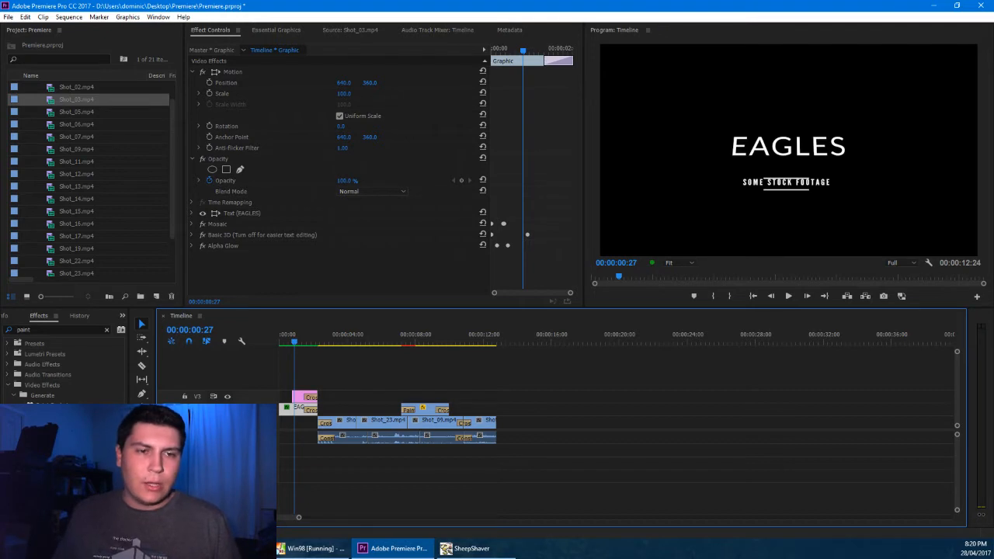
{"action": "left_click", "coordinate": [141, 422]}
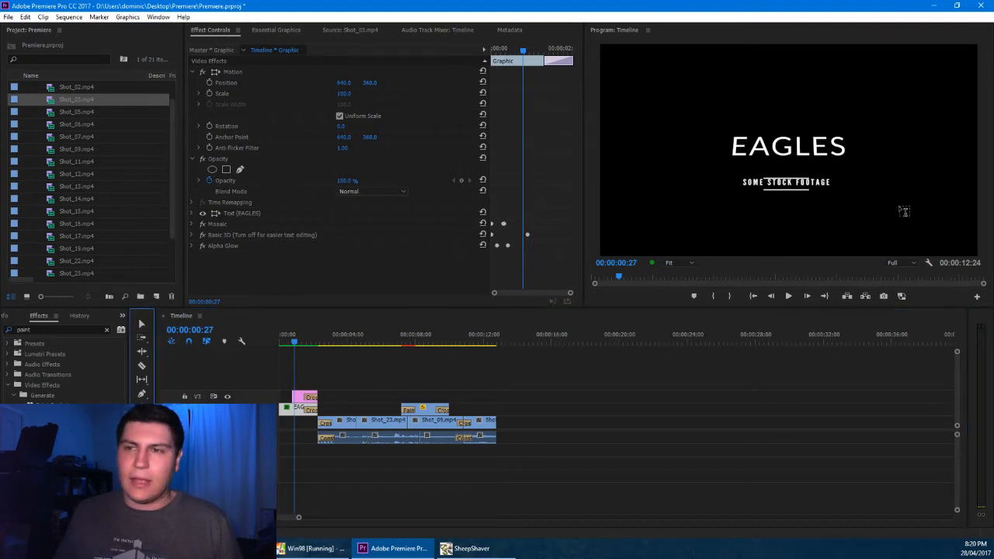
{"action": "left_click", "coordinate": [788, 146]}
{"action": "type", "text": "!"}
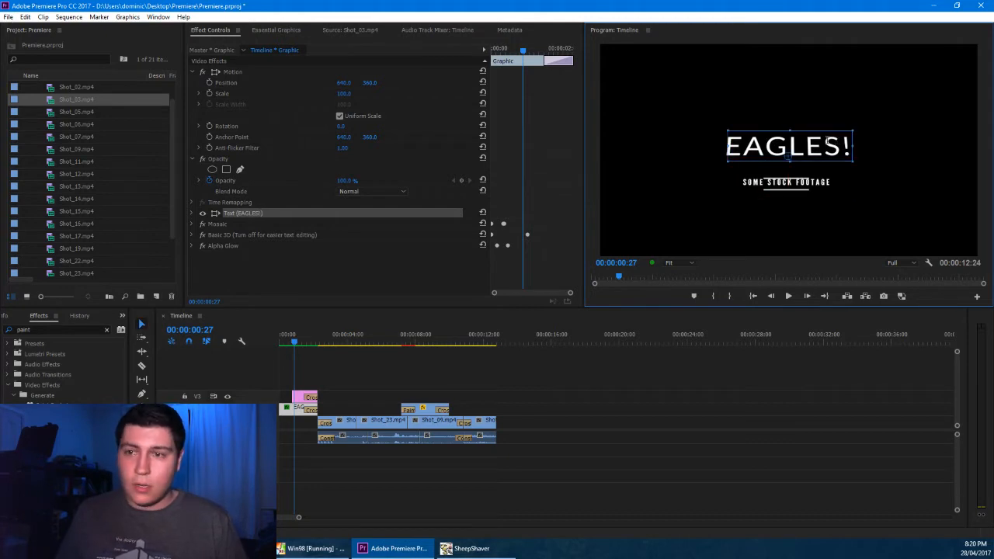
{"action": "left_click", "coordinate": [677, 508]}
{"action": "left_click", "coordinate": [676, 508]}
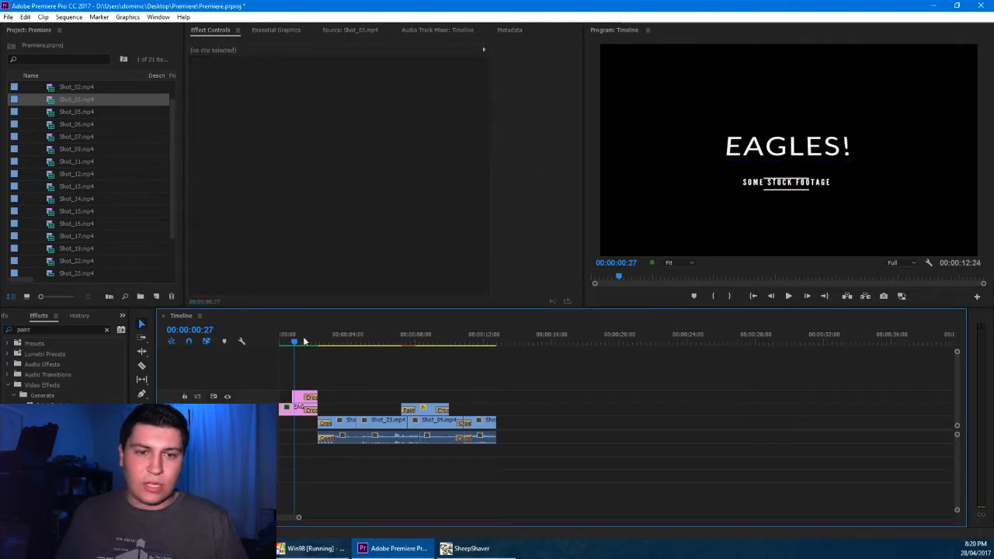
{"action": "key", "text": "space"}
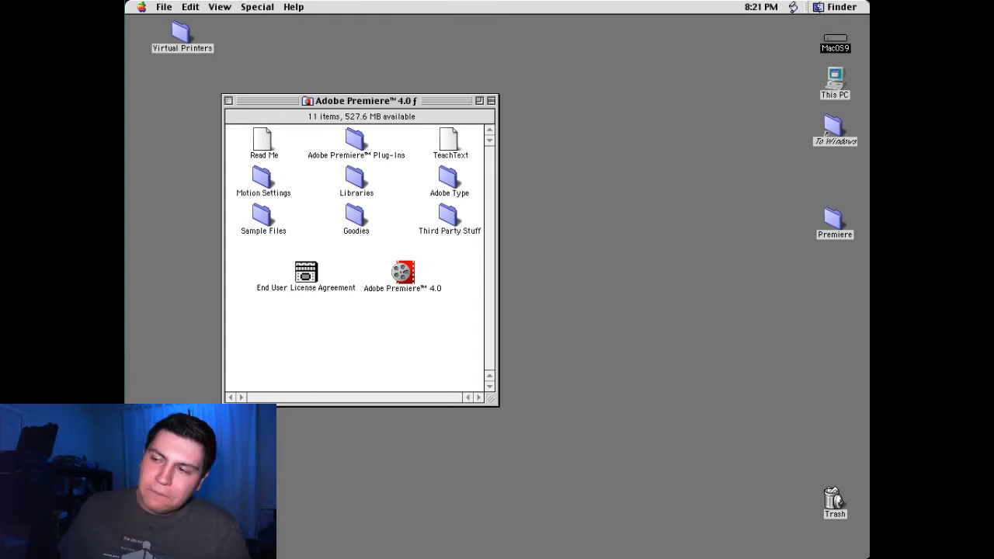
Switch to the Mac OS 9 desktop in SheepShaver and launch Adobe Premiere 4.0
{"action": "left_click", "coordinate": [400, 276]}
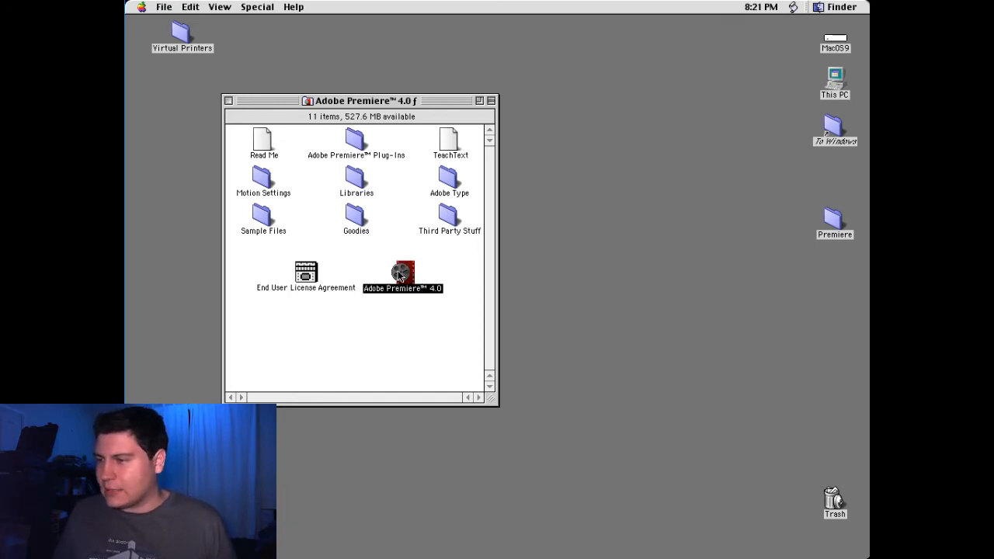
{"action": "double_click", "coordinate": [400, 274]}
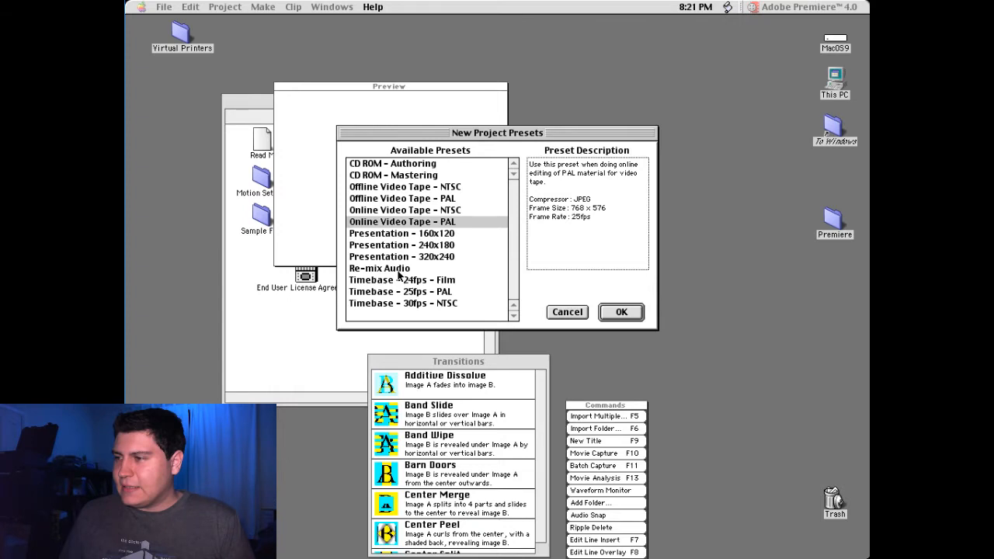
Create a project from the Online Video Tape - PAL preset and move the Transitions window away from the Project window
{"action": "left_click", "coordinate": [612, 311]}
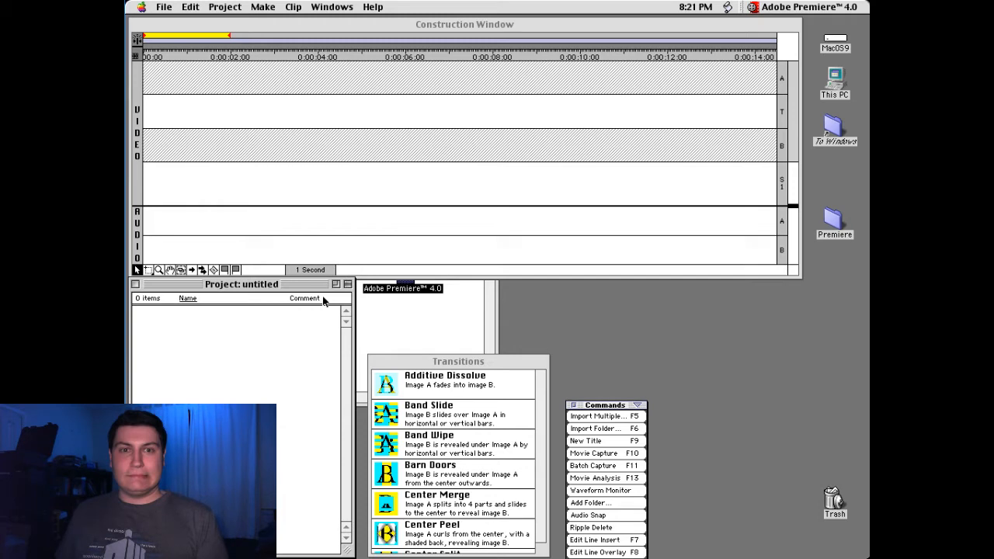
{"action": "left_click_drag", "start_coordinate": [458, 361], "coordinate": [604, 333]}
{"action": "left_click", "coordinate": [564, 293]}
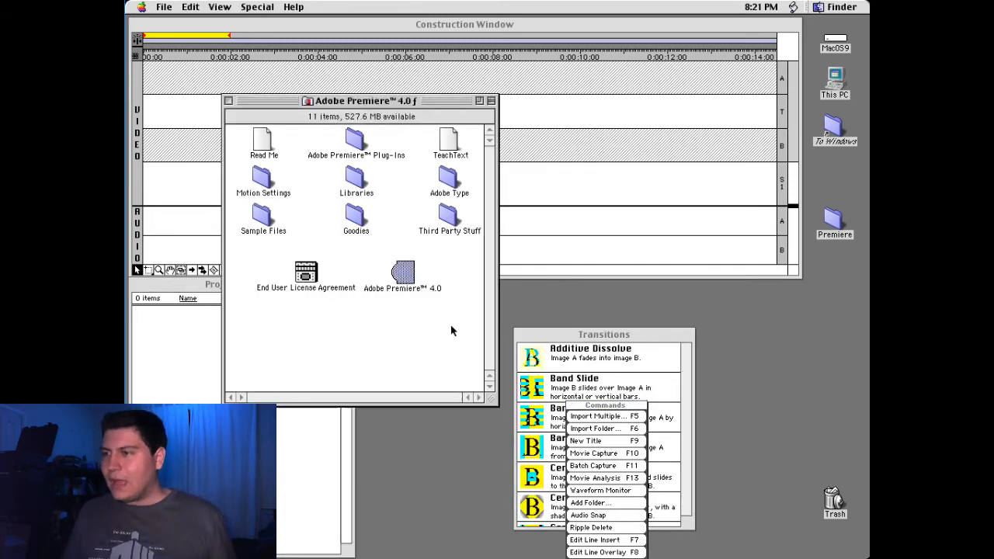
{"action": "left_click", "coordinate": [567, 216]}
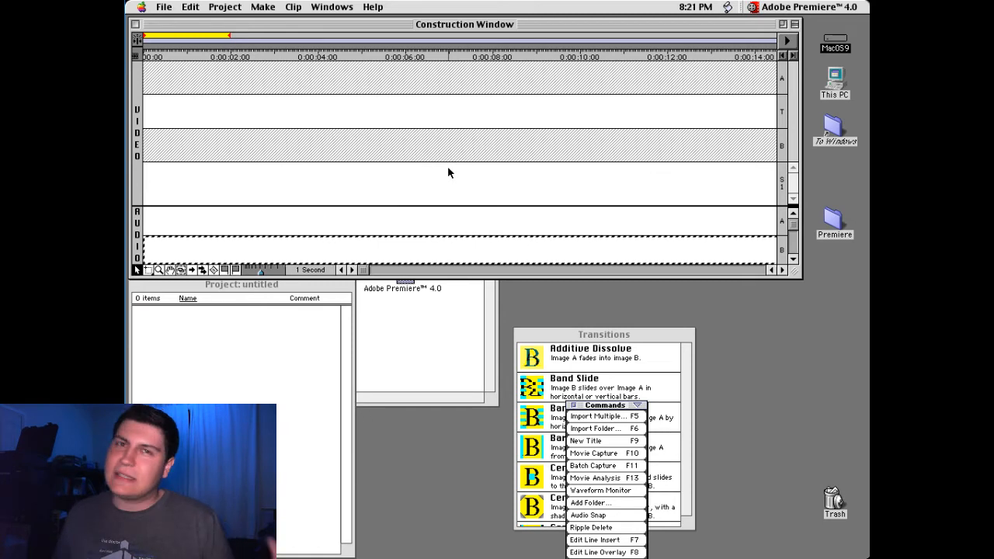
Shut down the Mac OS 9 machine and start Adobe Premiere 4.2 on Windows with a new Online Video Tape - PAL project
{"action": "key", "text": "alt+F4"}
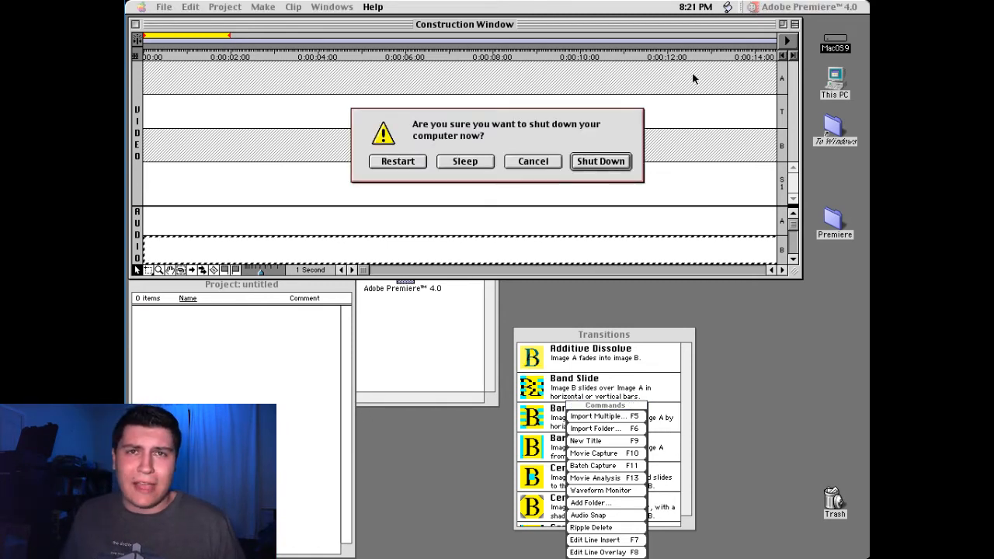
{"action": "left_click", "coordinate": [598, 162]}
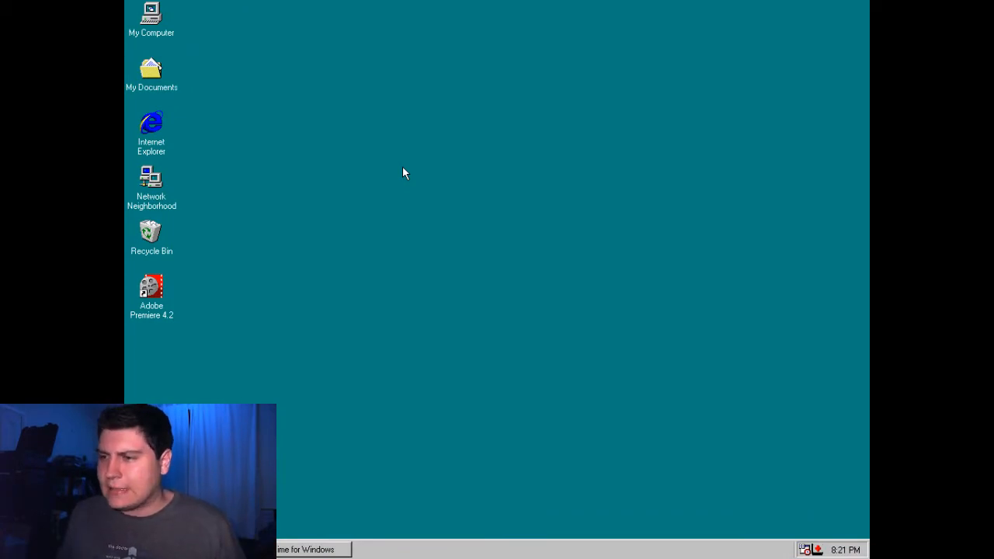
{"action": "double_click", "coordinate": [158, 283]}
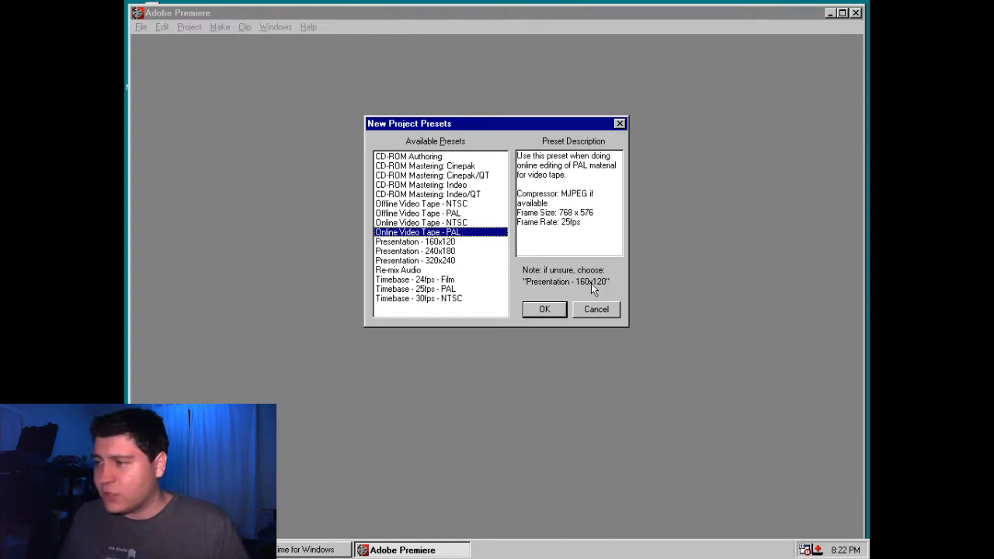
{"action": "left_click", "coordinate": [536, 307]}
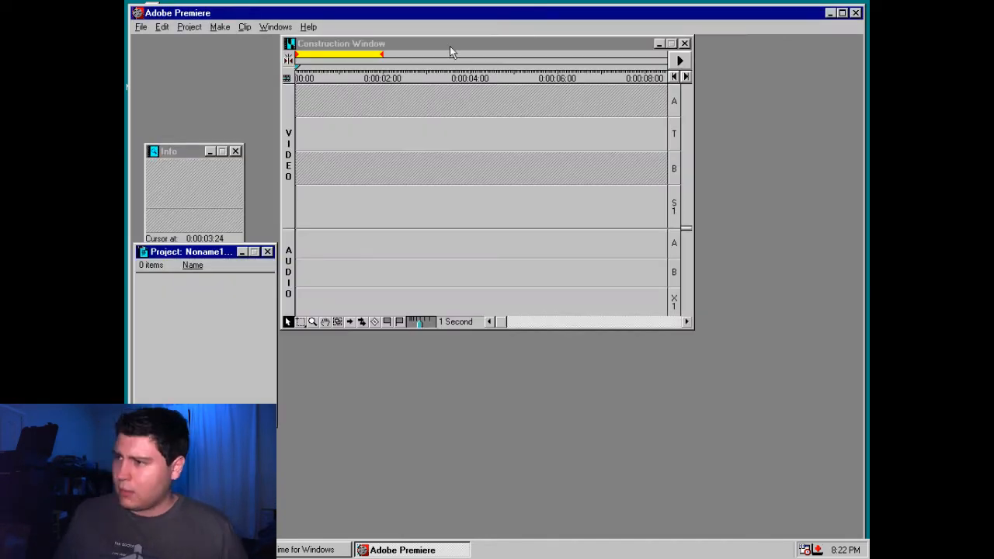
Arrange the workspace with the Project and Info windows side by side above a widened Construction Window
{"action": "left_click_drag", "start_coordinate": [172, 156], "coordinate": [831, 170]}
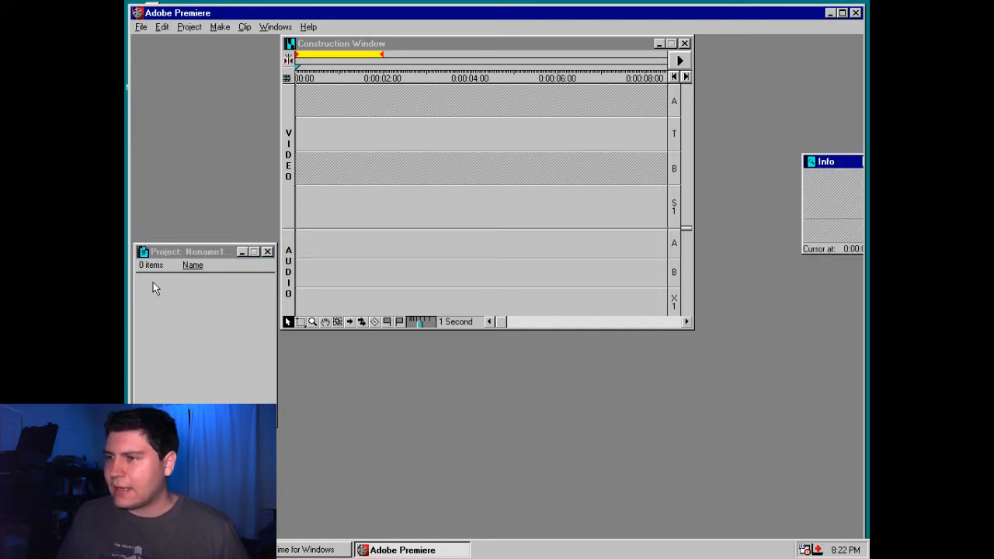
{"action": "left_click_drag", "start_coordinate": [189, 250], "coordinate": [186, 37]}
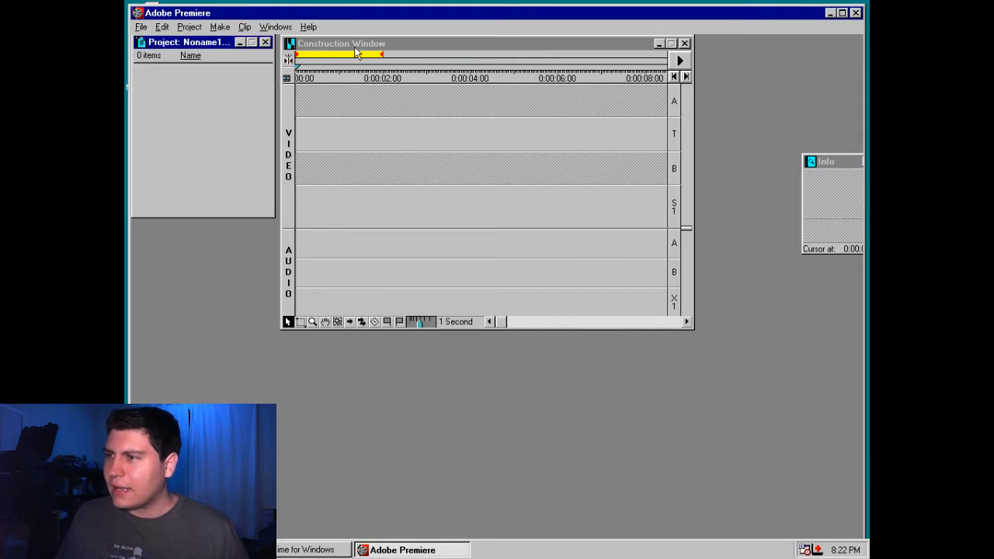
{"action": "left_click_drag", "start_coordinate": [355, 47], "coordinate": [211, 256]}
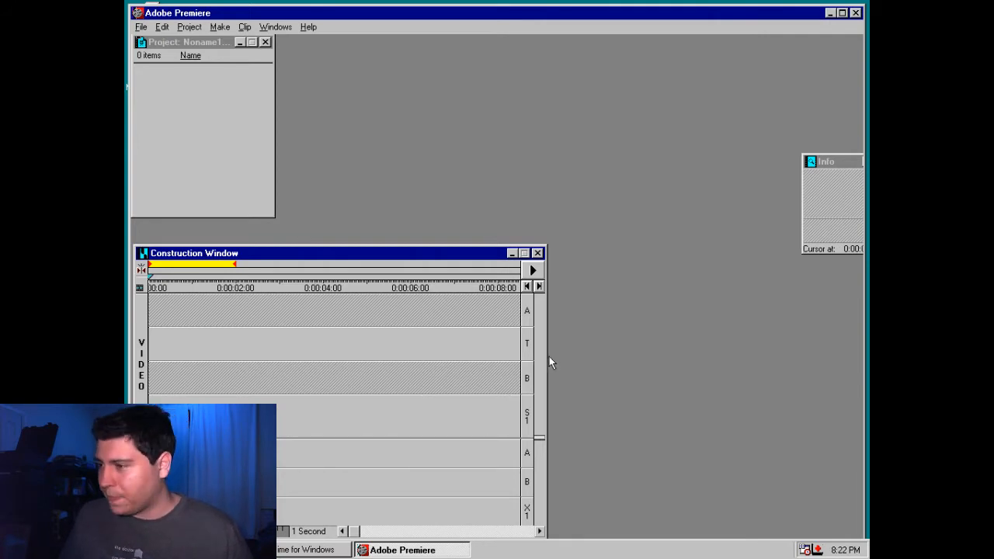
{"action": "left_click_drag", "start_coordinate": [549, 356], "coordinate": [845, 295]}
{"action": "left_click_drag", "start_coordinate": [821, 170], "coordinate": [314, 46]}
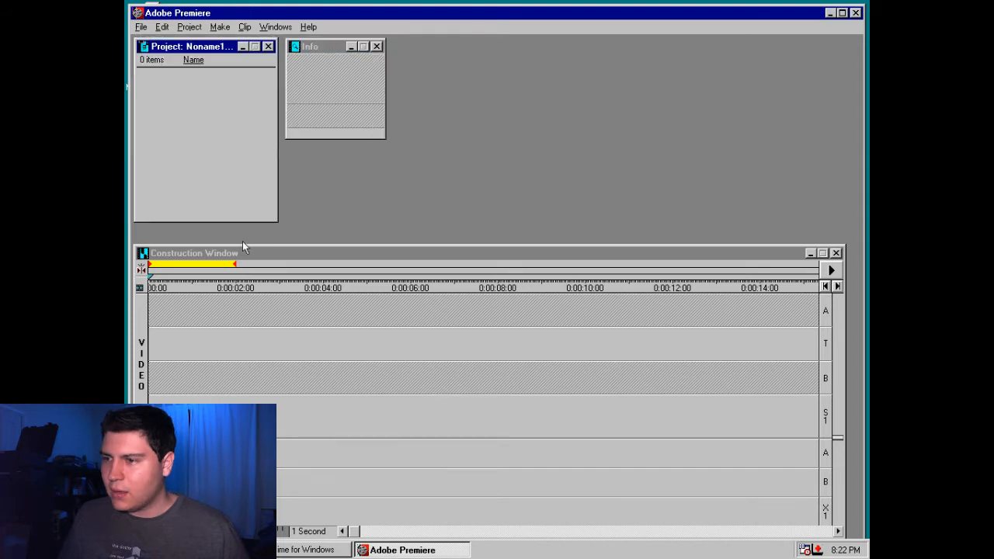
{"action": "left_click", "coordinate": [205, 419]}
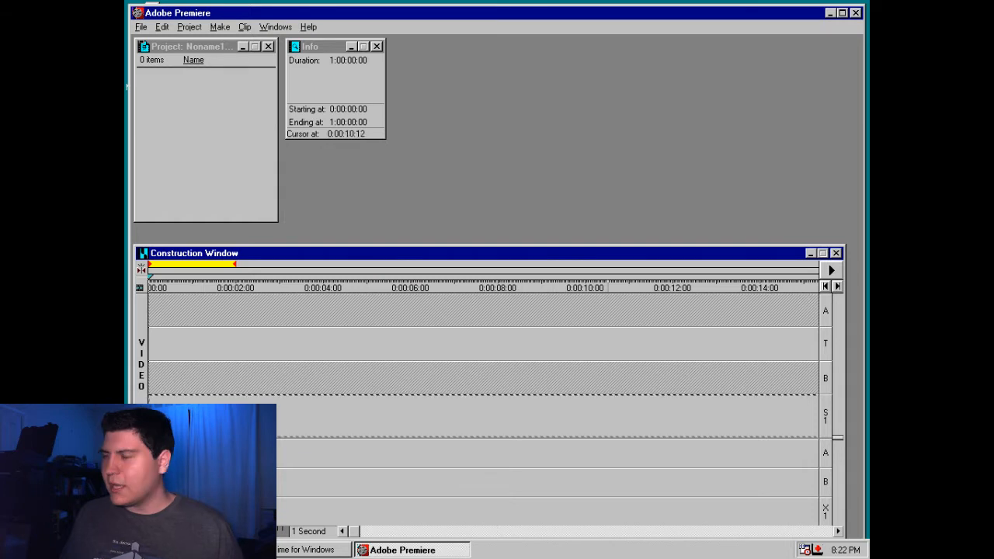
Import all clips from Shot_01 through Shot_27 on the LowRes (D:) drive into the project
{"action": "right_click", "coordinate": [210, 145]}
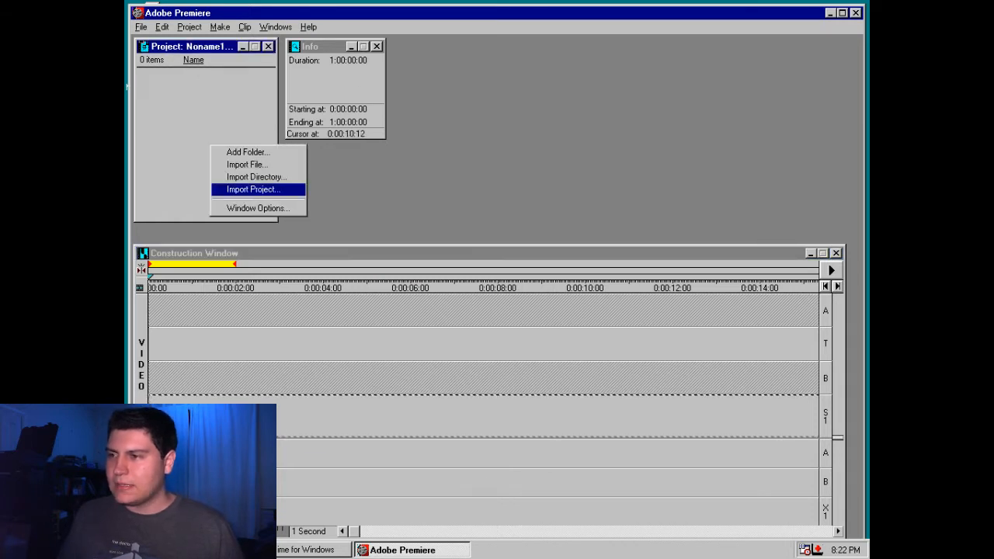
{"action": "left_click", "coordinate": [248, 164]}
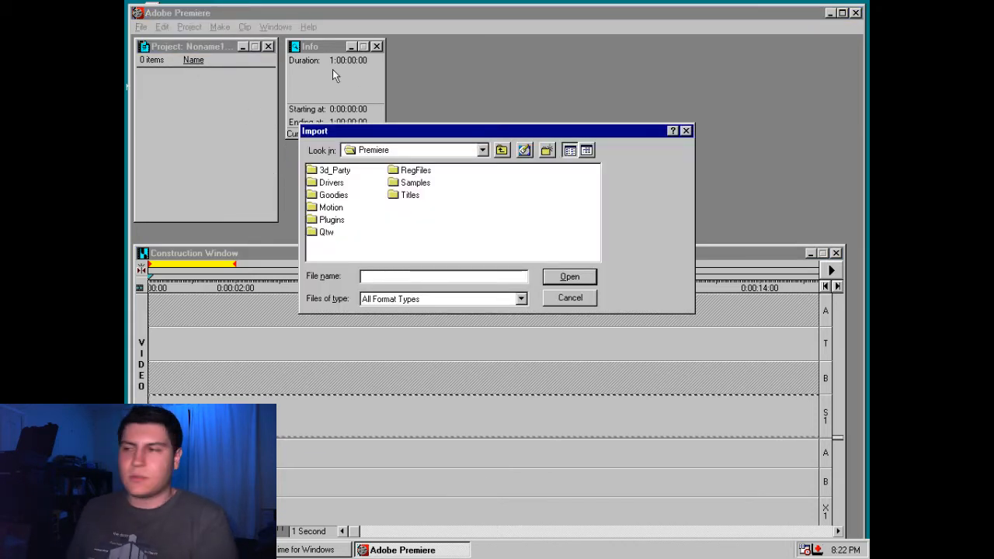
{"action": "left_click", "coordinate": [482, 149]}
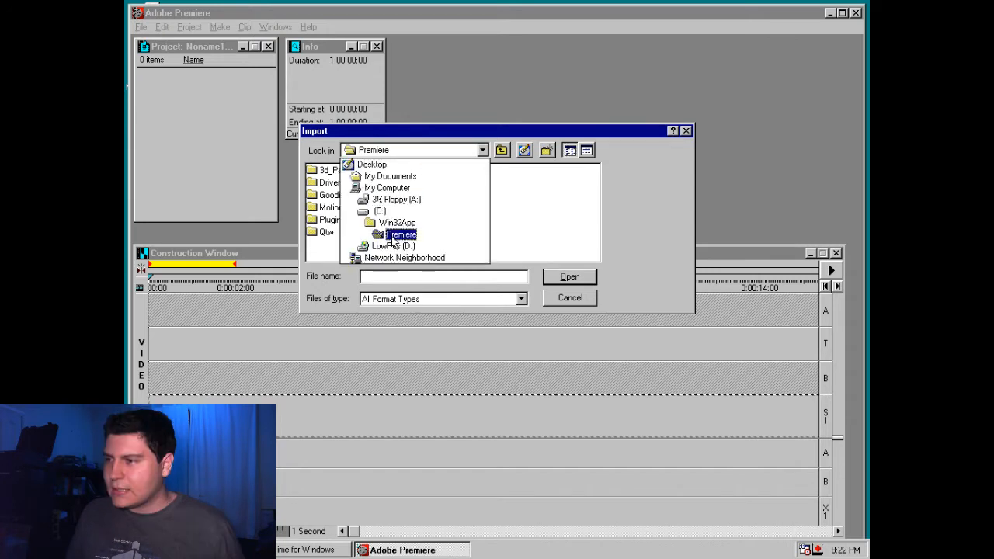
{"action": "left_click", "coordinate": [373, 249]}
{"action": "left_click", "coordinate": [330, 171]}
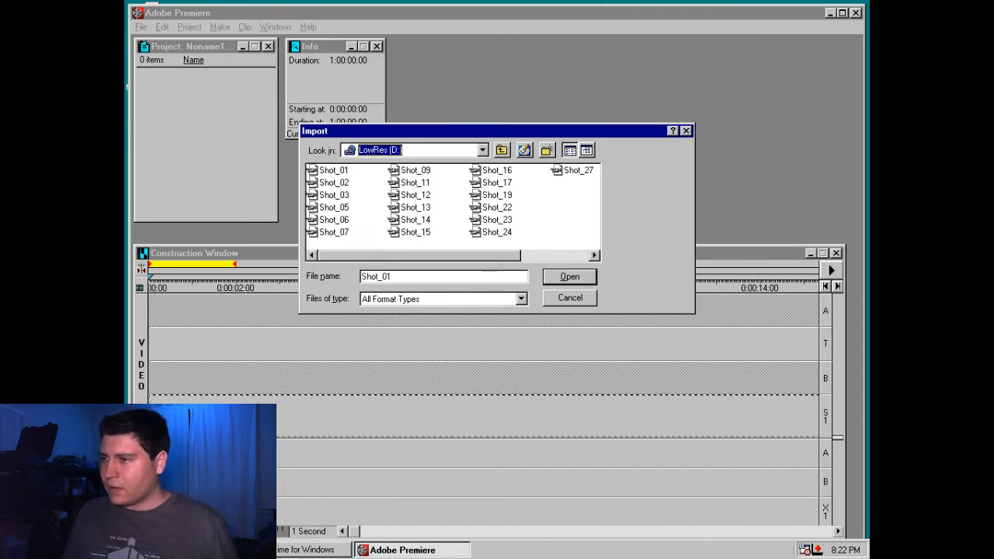
{"action": "left_click", "coordinate": [561, 171], "text": "shift"}
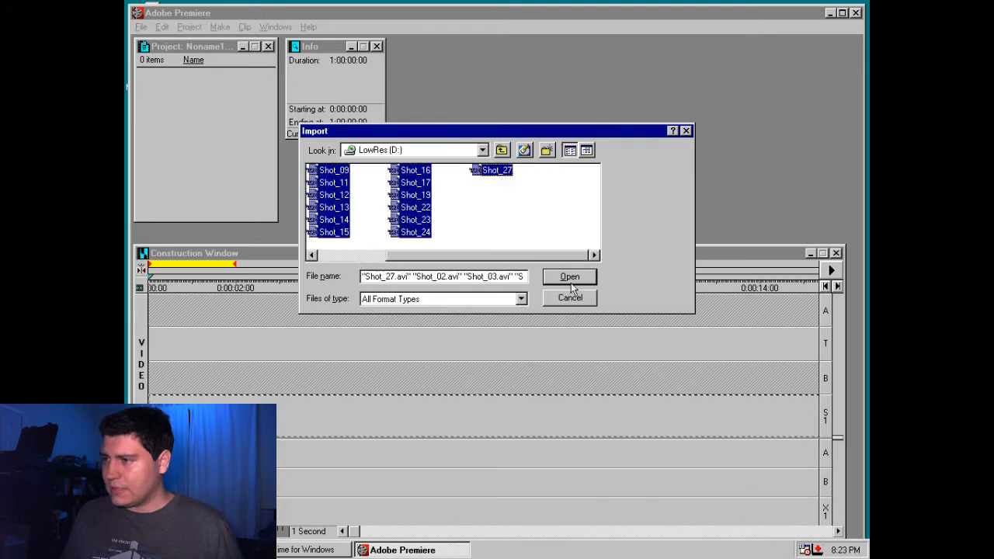
{"action": "left_click", "coordinate": [569, 277]}
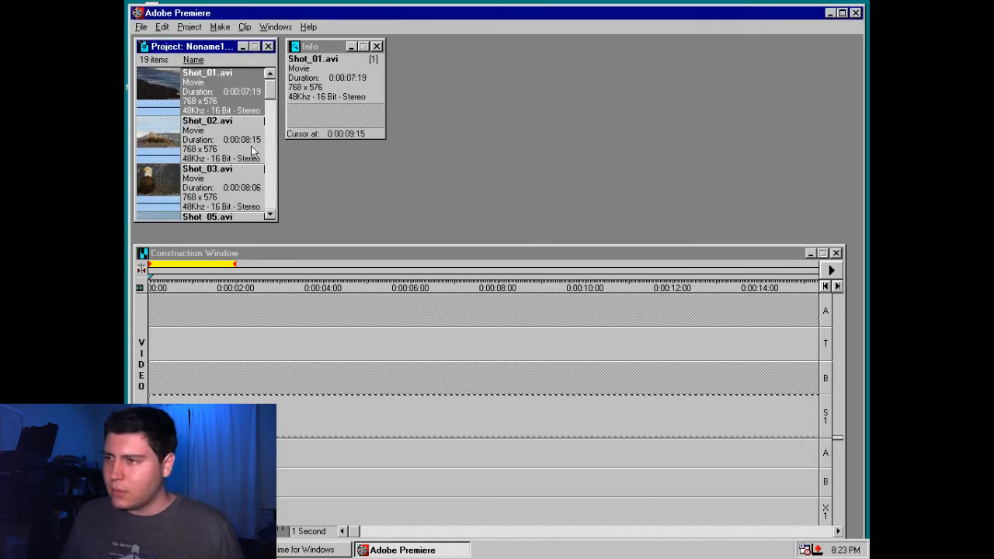
Preview Shot_01.avi and Shot_03.avi in their clip windows and close them again
{"action": "double_click", "coordinate": [158, 82]}
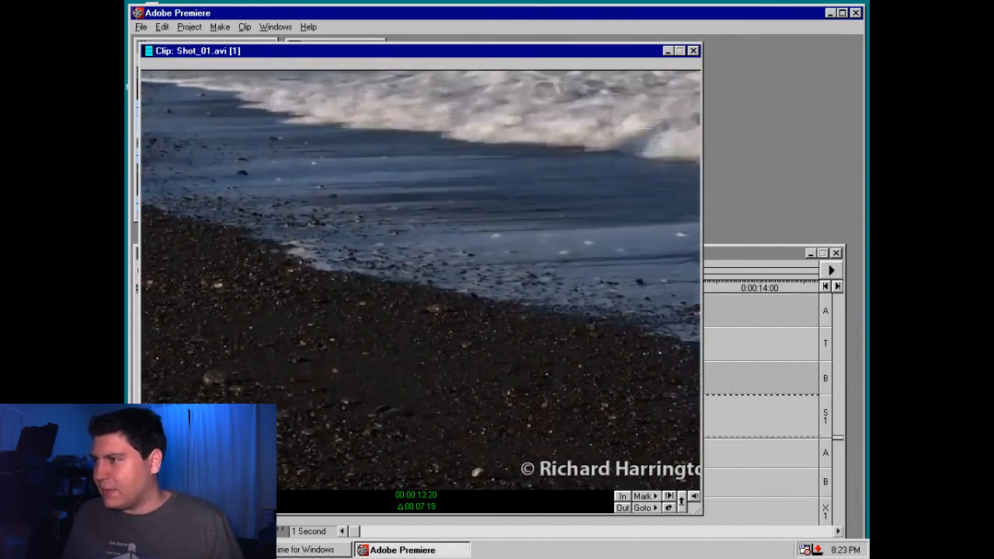
{"action": "left_click", "coordinate": [693, 50]}
{"action": "left_click", "coordinate": [151, 158]}
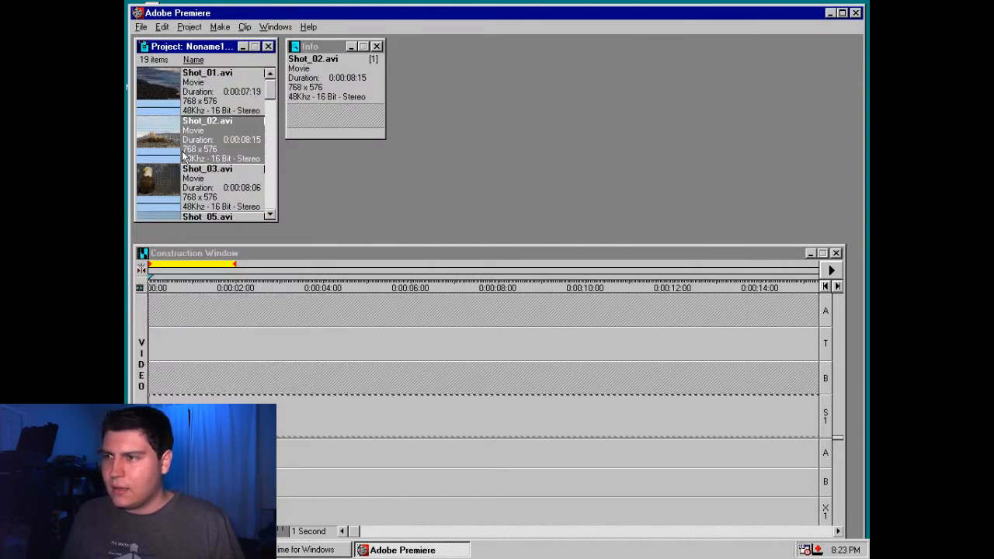
{"action": "left_click", "coordinate": [187, 190]}
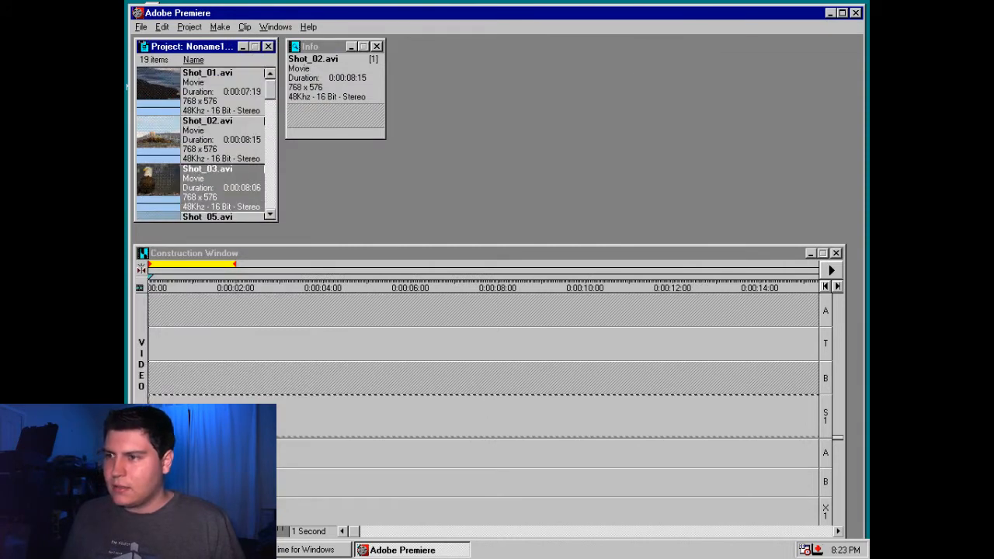
{"action": "double_click", "coordinate": [156, 184]}
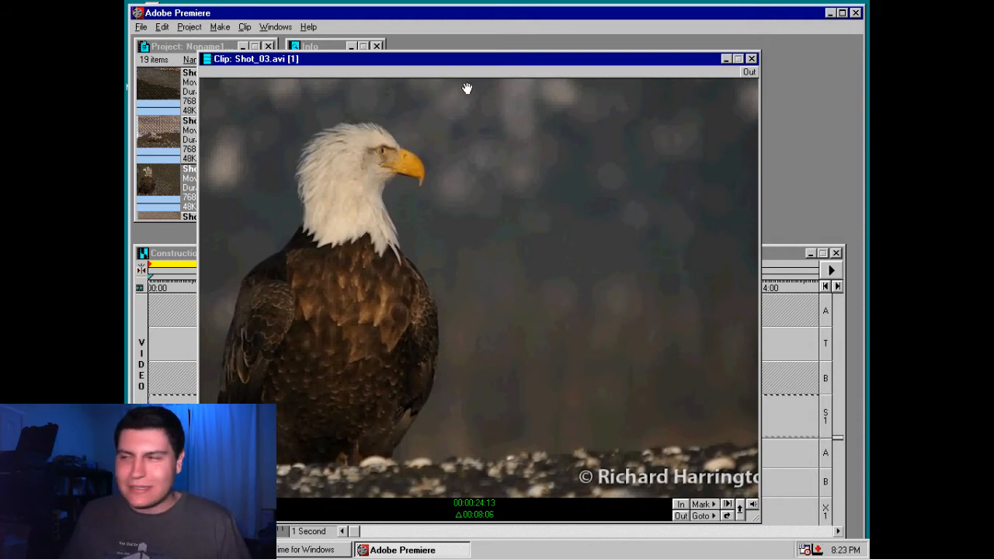
{"action": "key", "text": "ctrl+w"}
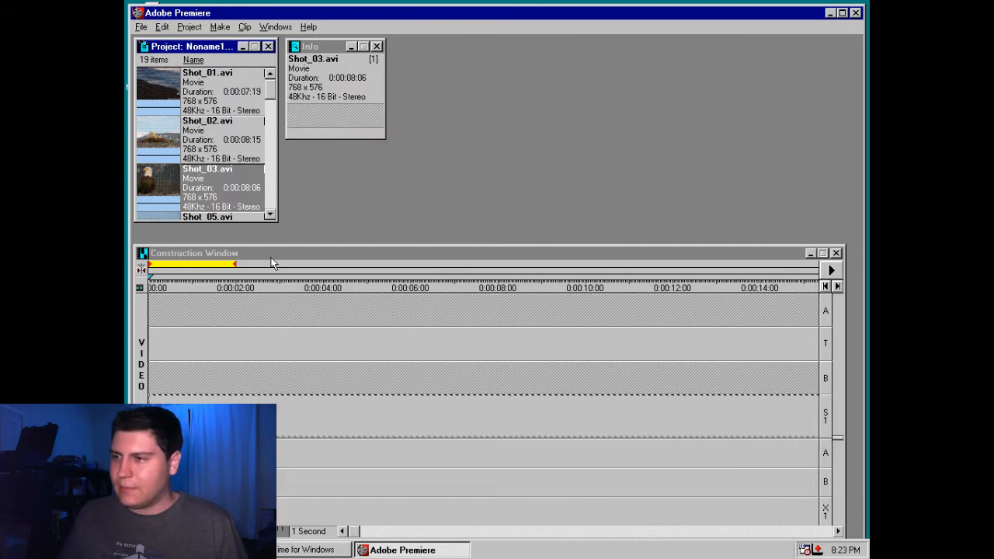
Play Shot_03.avi in its clip window and mark its In point at 00:00:20:04 and Out point at 00:00:23:24
{"action": "double_click", "coordinate": [162, 178]}
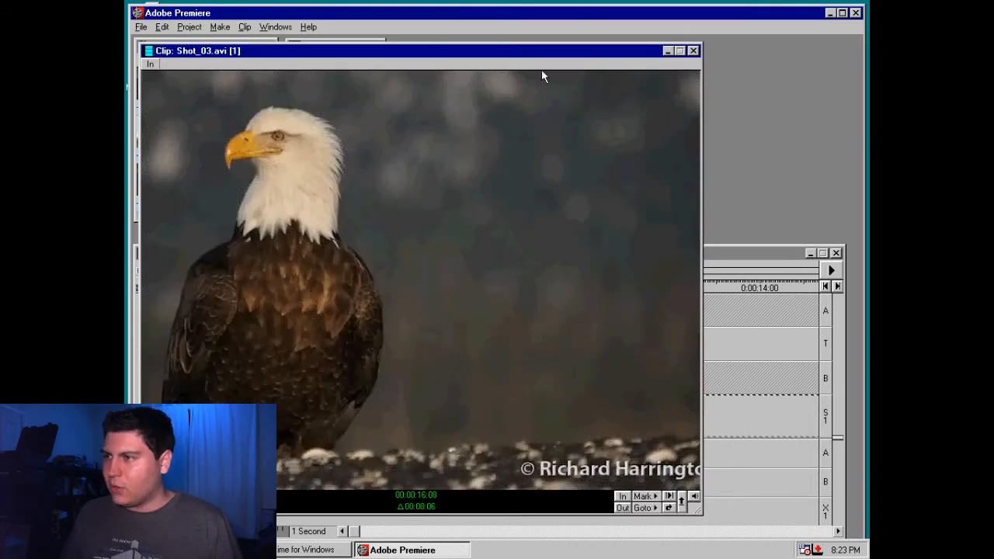
{"action": "left_click_drag", "start_coordinate": [541, 60], "coordinate": [587, 62]}
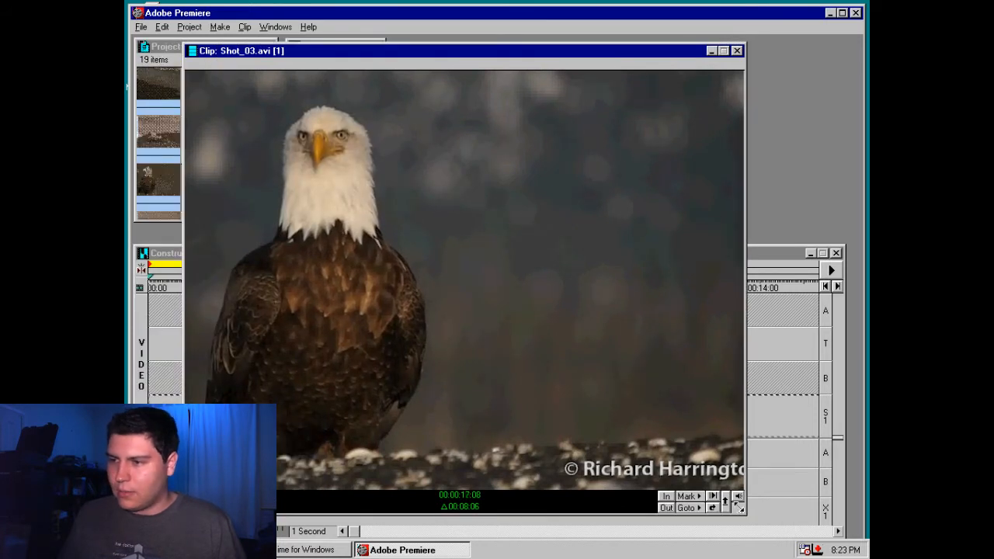
{"action": "key", "text": "q"}
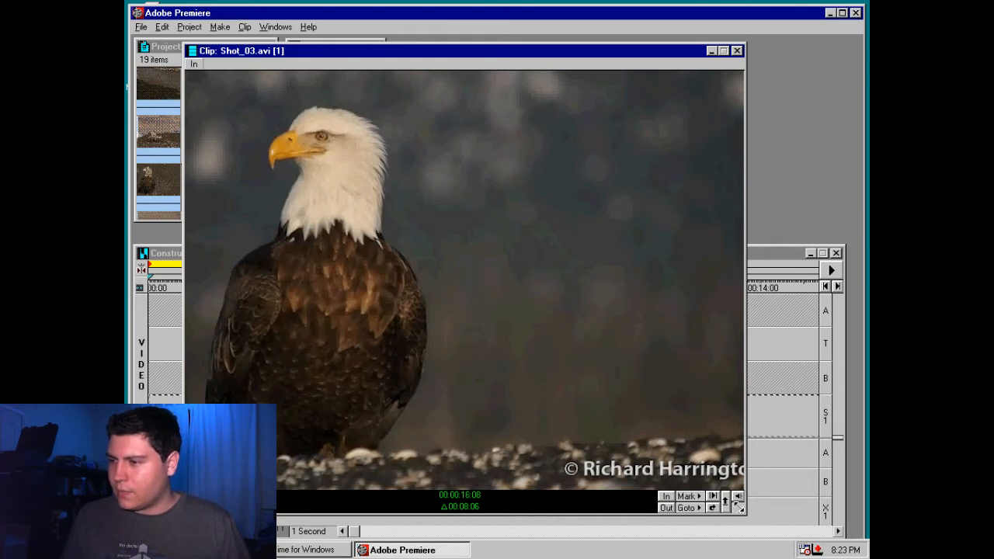
{"action": "key", "text": "space"}
{"action": "key", "text": "q"}
{"action": "key", "text": "space"}
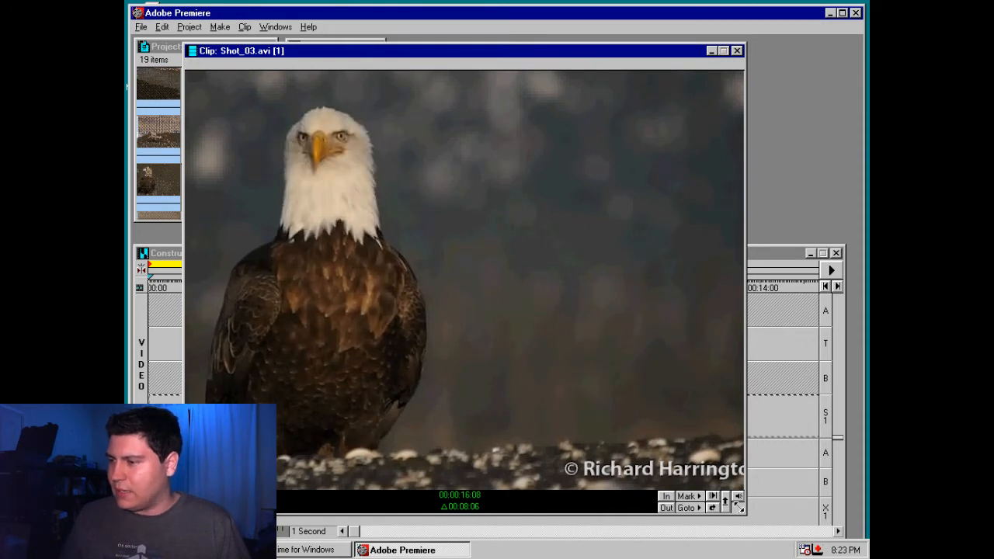
{"action": "left_click", "coordinate": [667, 497]}
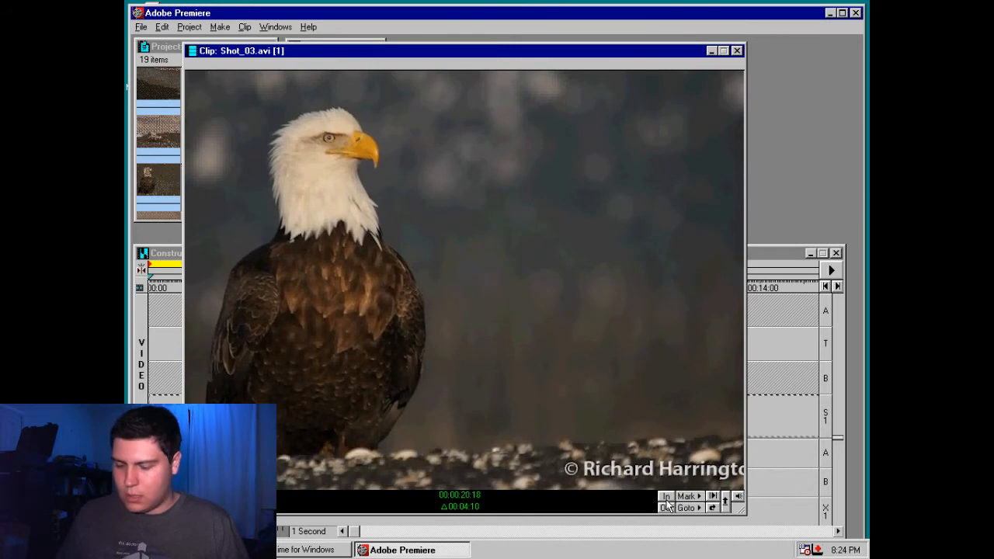
{"action": "key", "text": "q"}
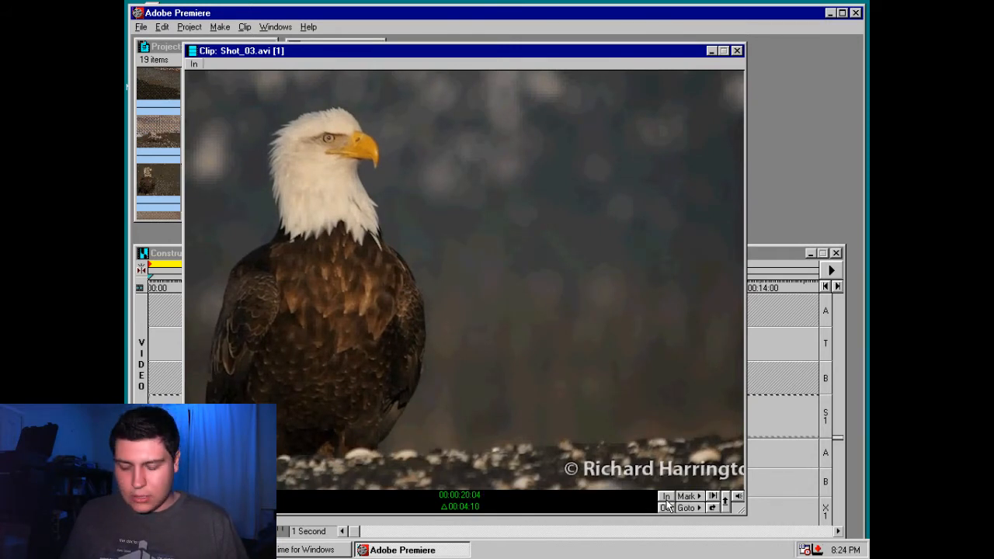
{"action": "key", "text": "space"}
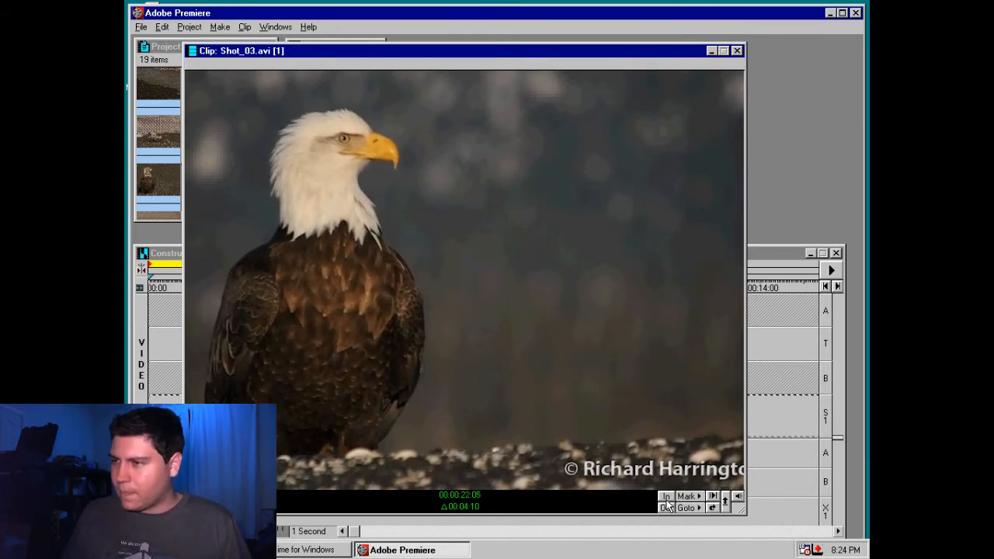
{"action": "key", "text": "o"}
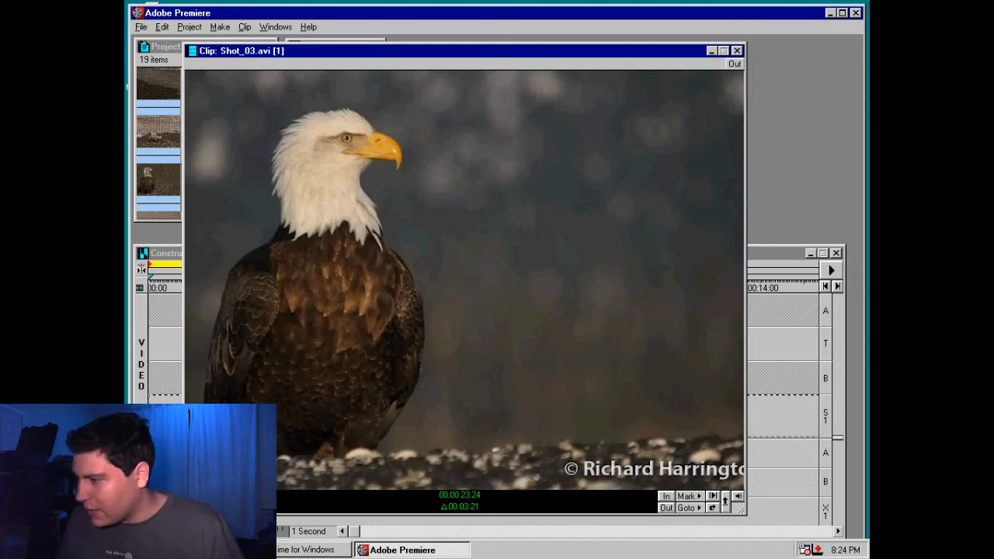
Add the trimmed Shot_03.avi to the Construction Window and position it at the start of superimpose track S1
{"action": "left_click_drag", "start_coordinate": [466, 295], "coordinate": [764, 376]}
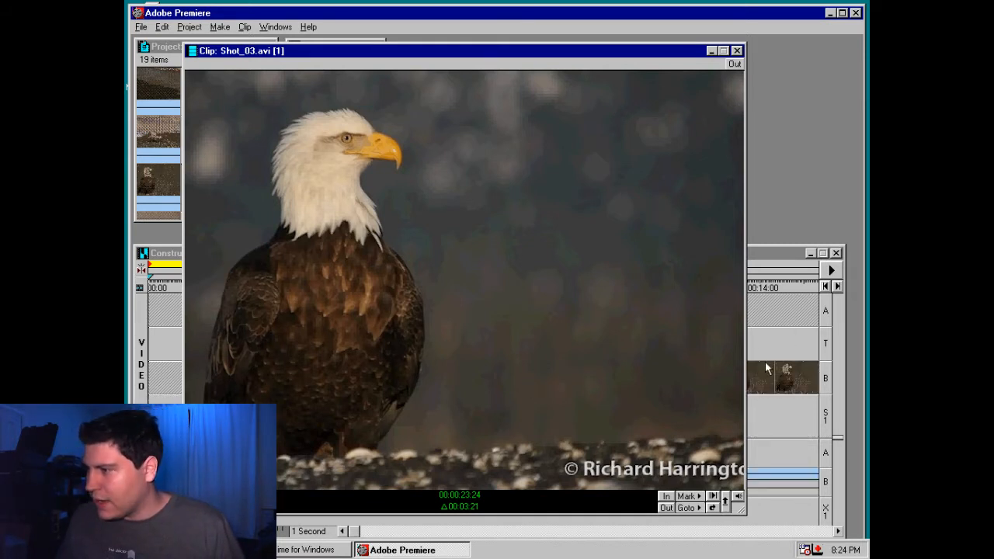
{"action": "left_click", "coordinate": [736, 51]}
{"action": "left_click", "coordinate": [750, 388]}
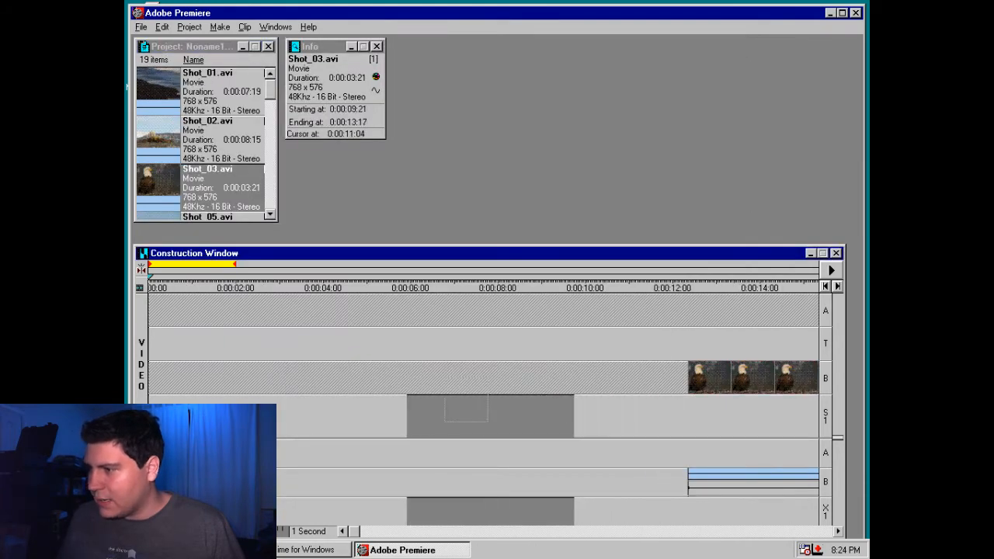
{"action": "left_click_drag", "start_coordinate": [750, 388], "coordinate": [235, 413]}
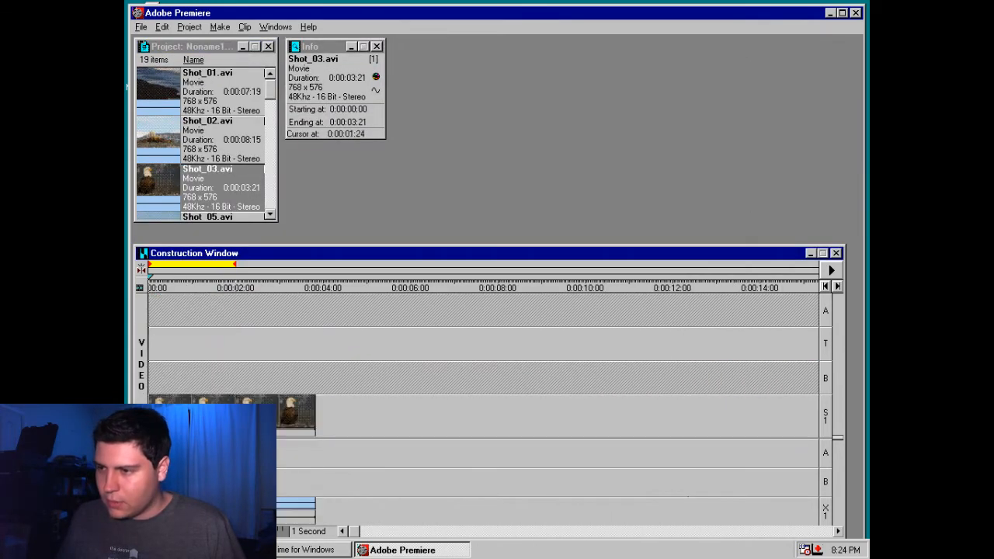
{"action": "right_click", "coordinate": [234, 410]}
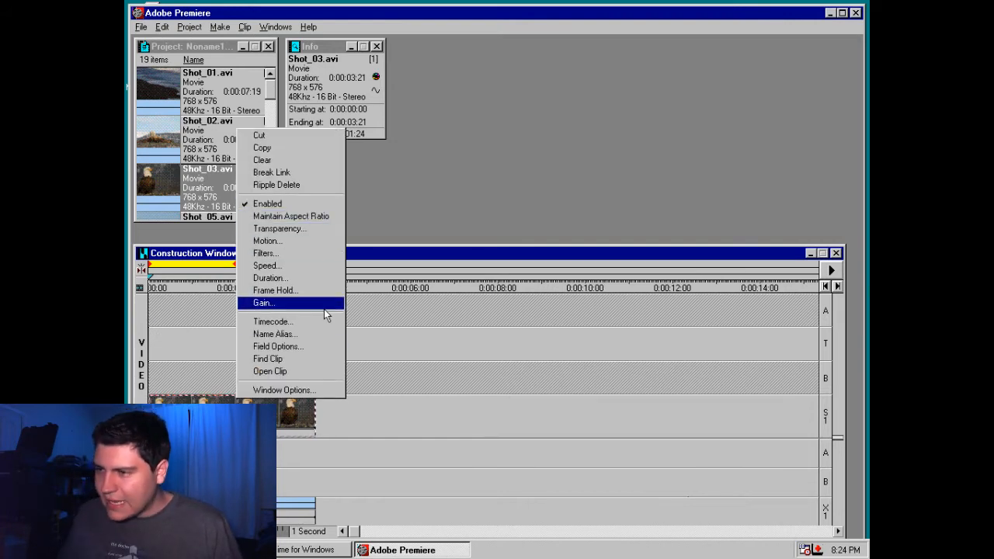
{"action": "right_click", "coordinate": [267, 412]}
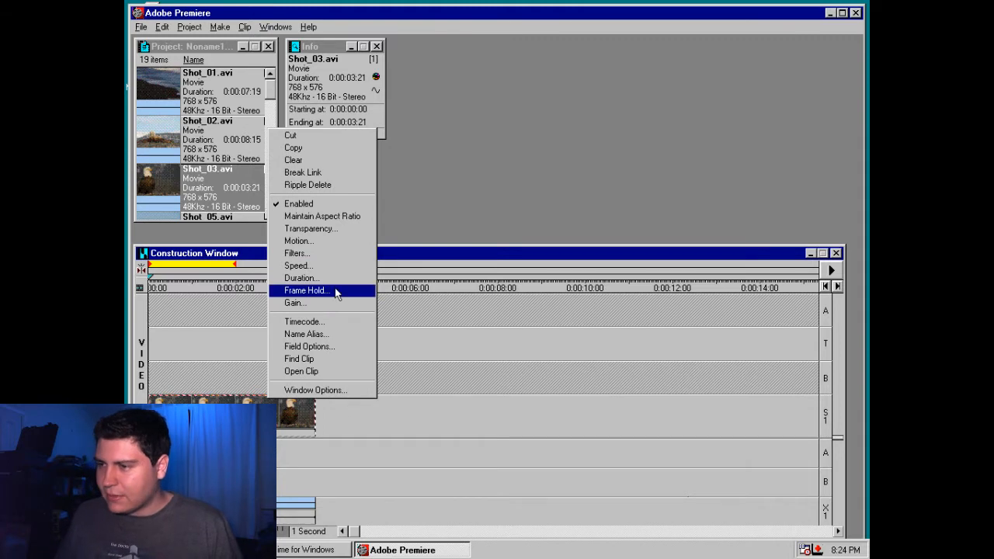
{"action": "left_click", "coordinate": [392, 426]}
{"action": "left_click", "coordinate": [157, 270]}
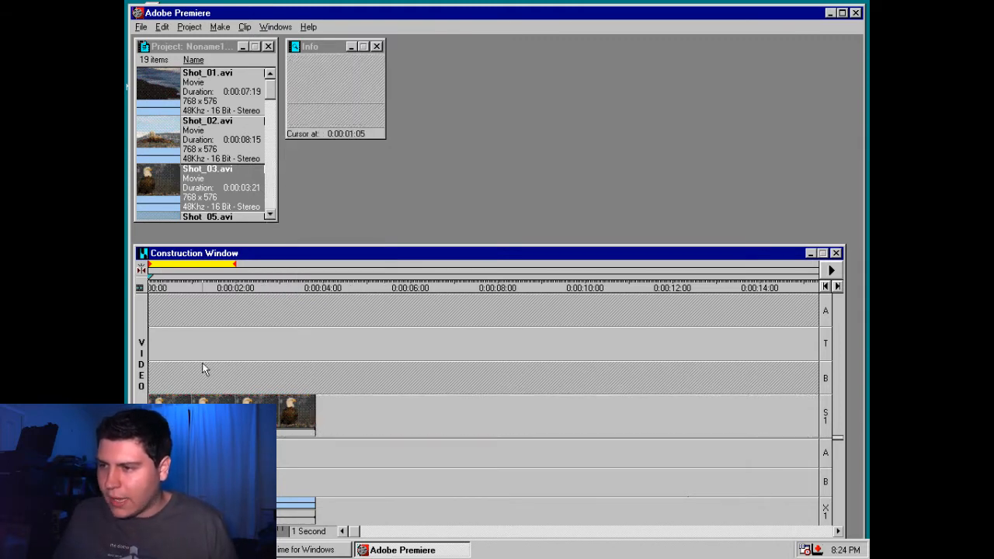
{"action": "left_click", "coordinate": [202, 364]}
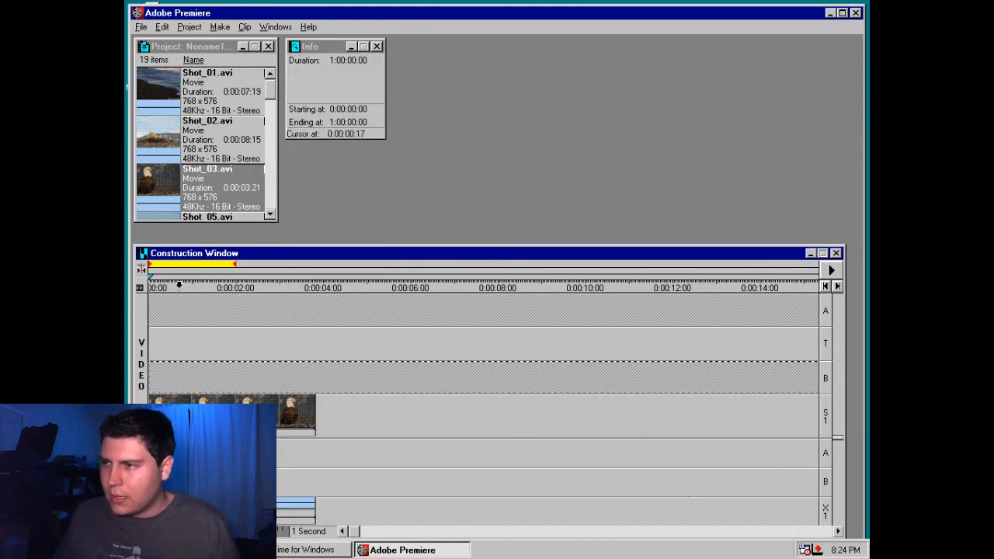
Scrub through Shot_03.avi on the Construction Window's time ruler and move the Preview window beside the Info window
{"action": "left_click_drag", "start_coordinate": [178, 285], "coordinate": [300, 285]}
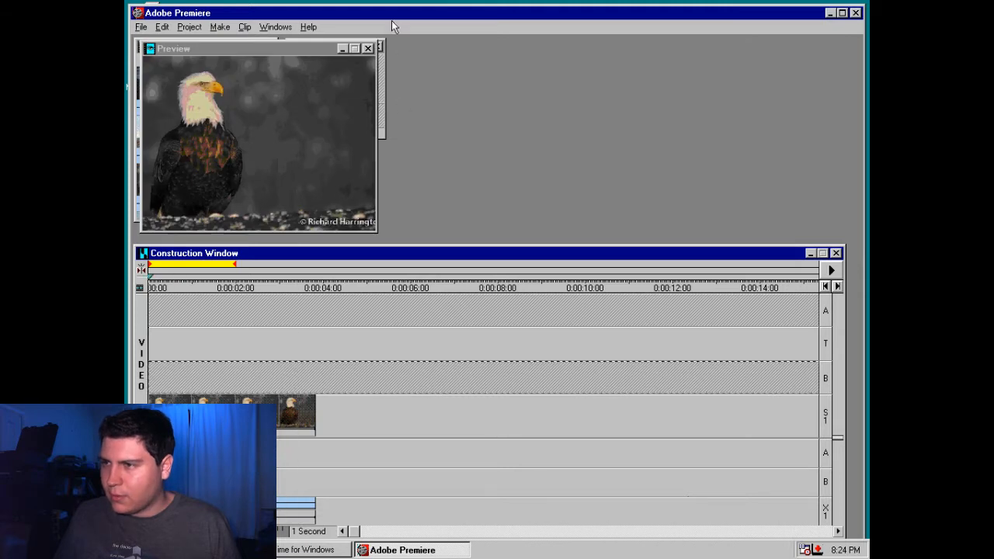
{"action": "left_click_drag", "start_coordinate": [287, 48], "coordinate": [541, 52]}
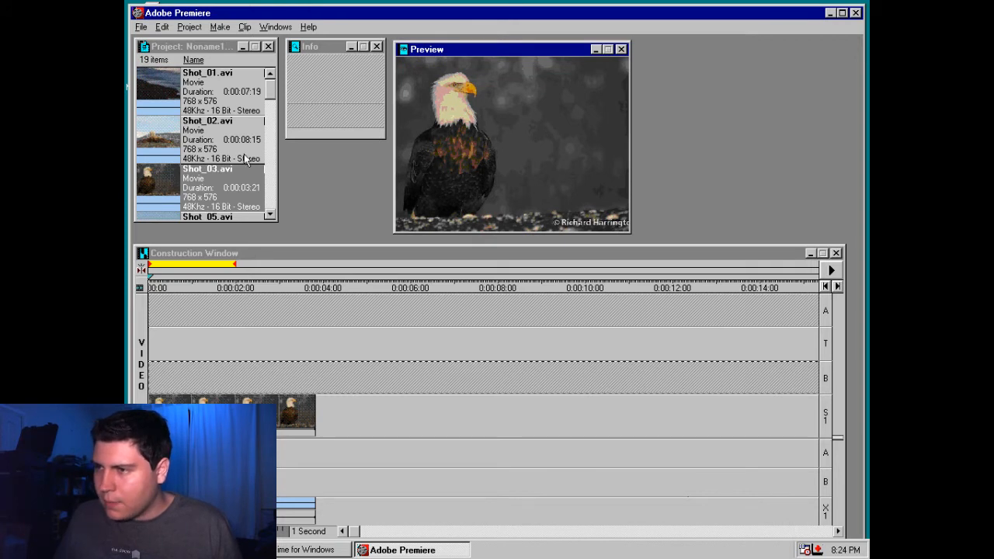
Add Shot_02.avi directly after Shot_03.avi on superimpose track S1 and shorten it to a duration of 0:00:04:24
{"action": "left_click_drag", "start_coordinate": [245, 159], "coordinate": [256, 258]}
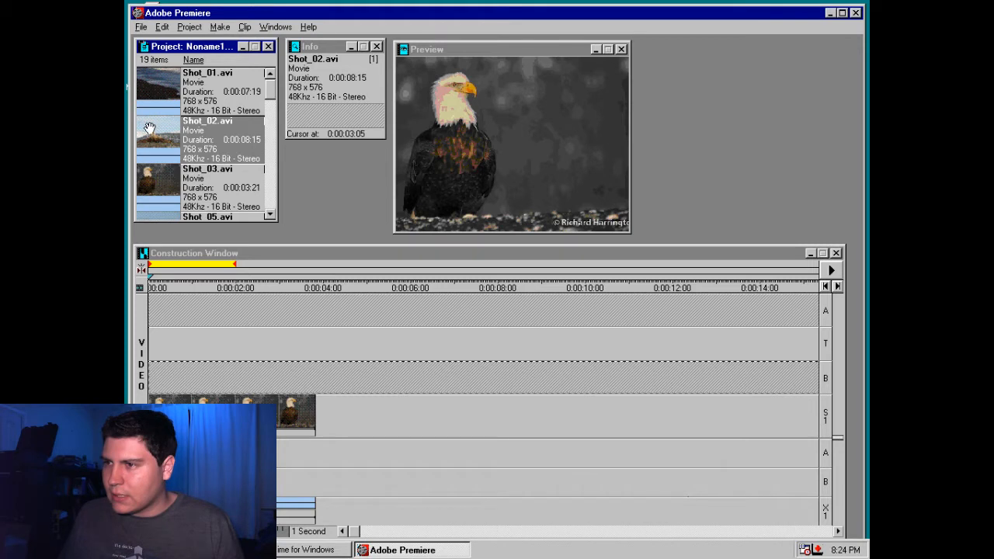
{"action": "left_click_drag", "start_coordinate": [149, 128], "coordinate": [350, 415]}
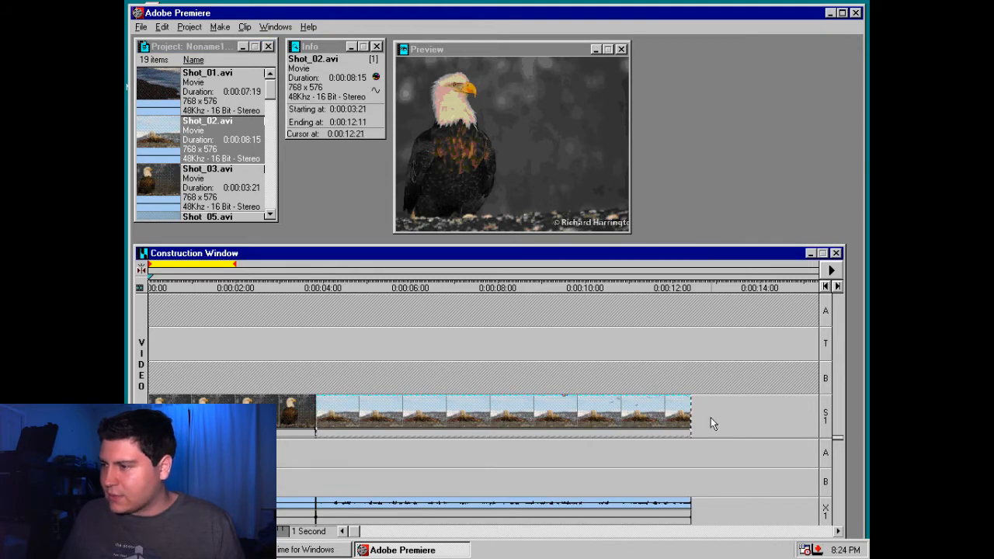
{"action": "left_click_drag", "start_coordinate": [690, 419], "coordinate": [531, 418]}
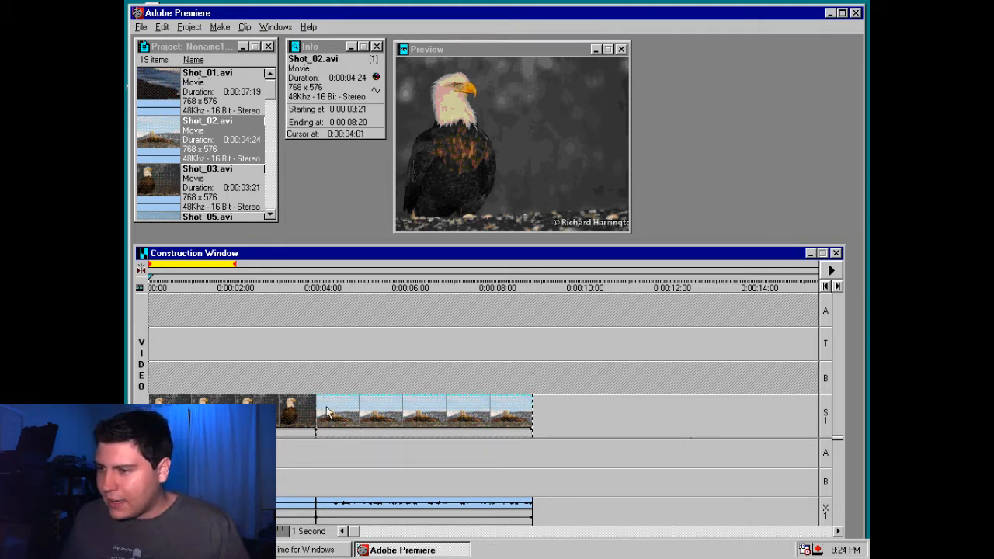
Move Shot_02.avi from track S1 to video track B, overlapping Shot_03.avi, so it starts at 0:00:02:12
{"action": "left_click_drag", "start_coordinate": [356, 430], "coordinate": [309, 381]}
{"action": "mouse_move", "coordinate": [279, 378]}
{"action": "left_mouse_down"}
{"action": "mouse_move", "coordinate": [248, 378]}
{"action": "mouse_move", "coordinate": [267, 378]}
{"action": "left_mouse_up"}
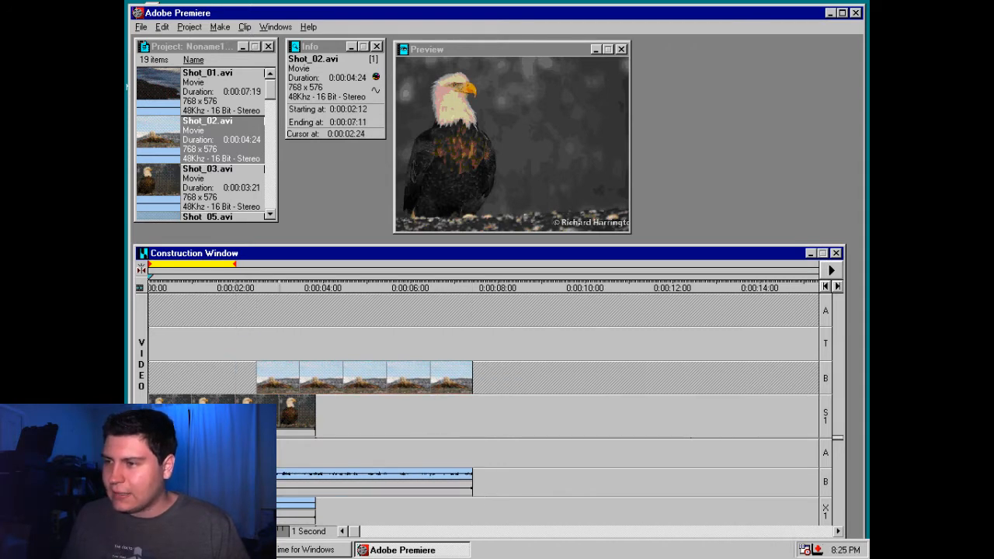
{"action": "left_click", "coordinate": [262, 306]}
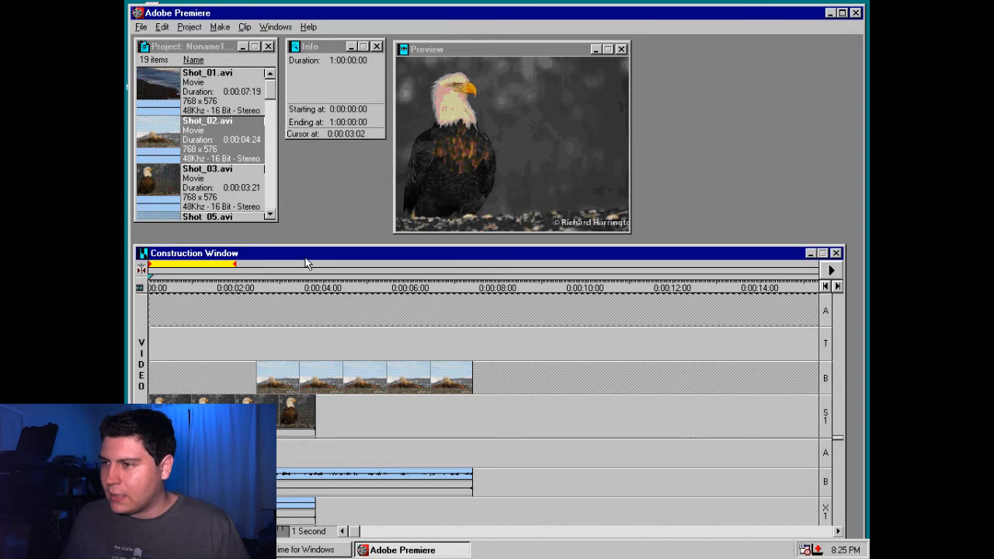
Build a preview of the work area, saving the project on the Desktop as Premiere when required
{"action": "left_click", "coordinate": [482, 76]}
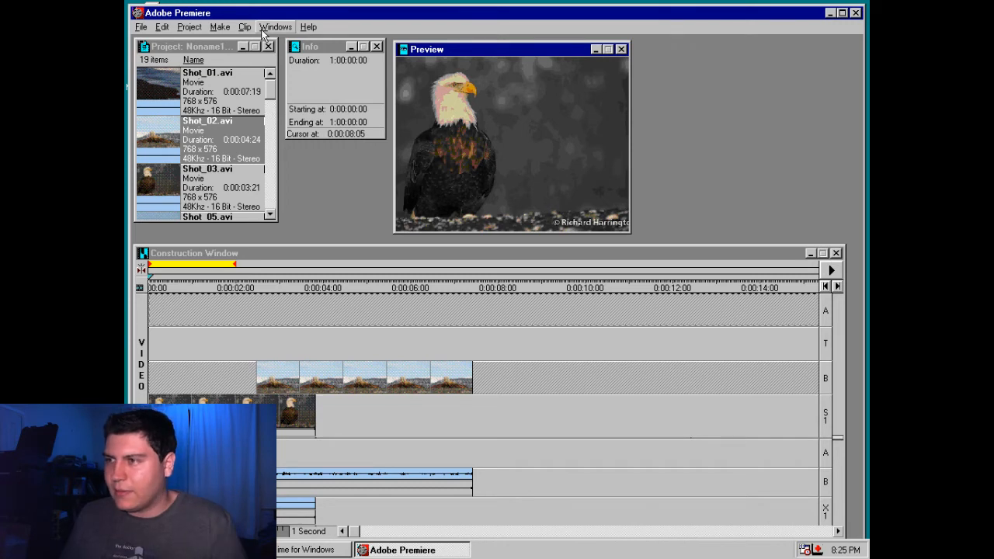
{"action": "left_click", "coordinate": [190, 27]}
{"action": "mouse_move", "coordinate": [217, 33]}
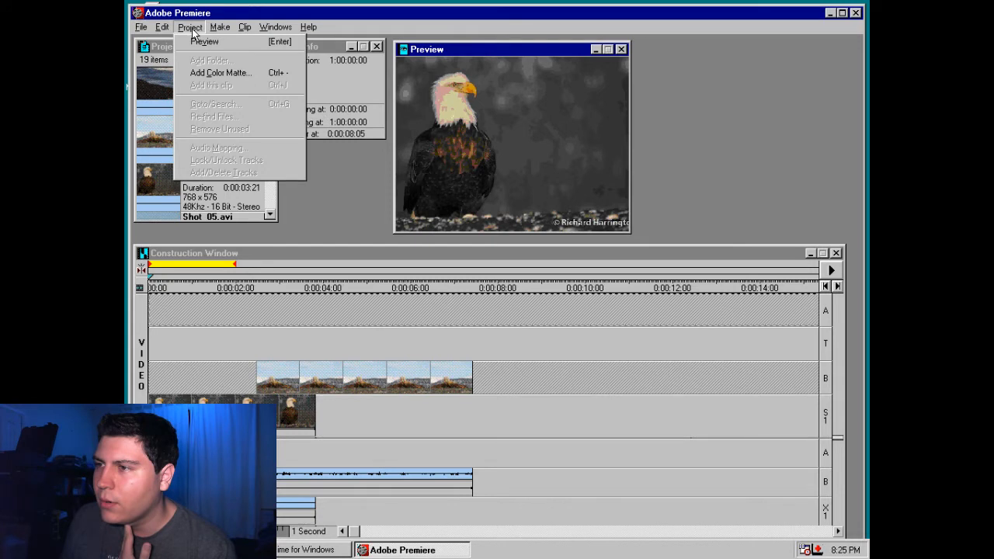
{"action": "key", "text": "Return"}
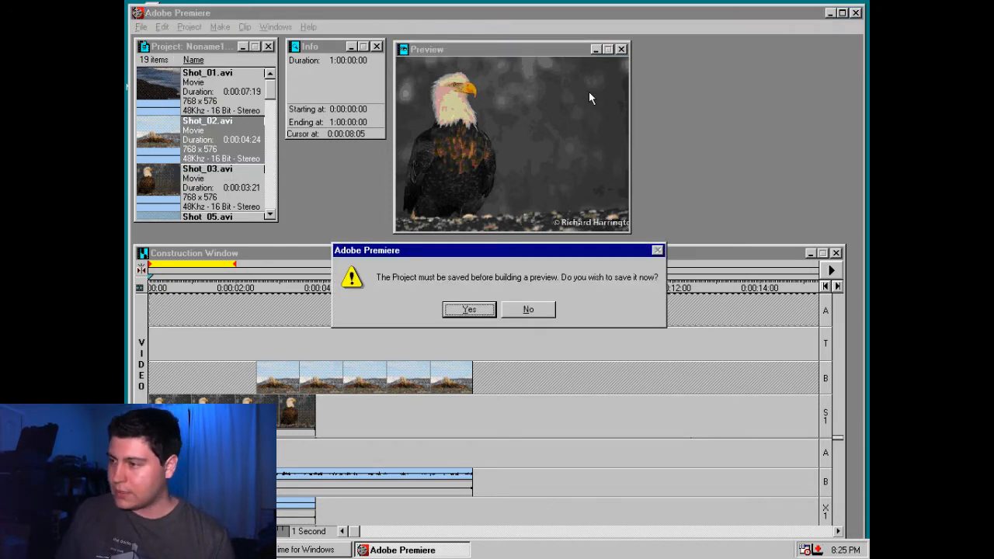
{"action": "key", "text": "Return"}
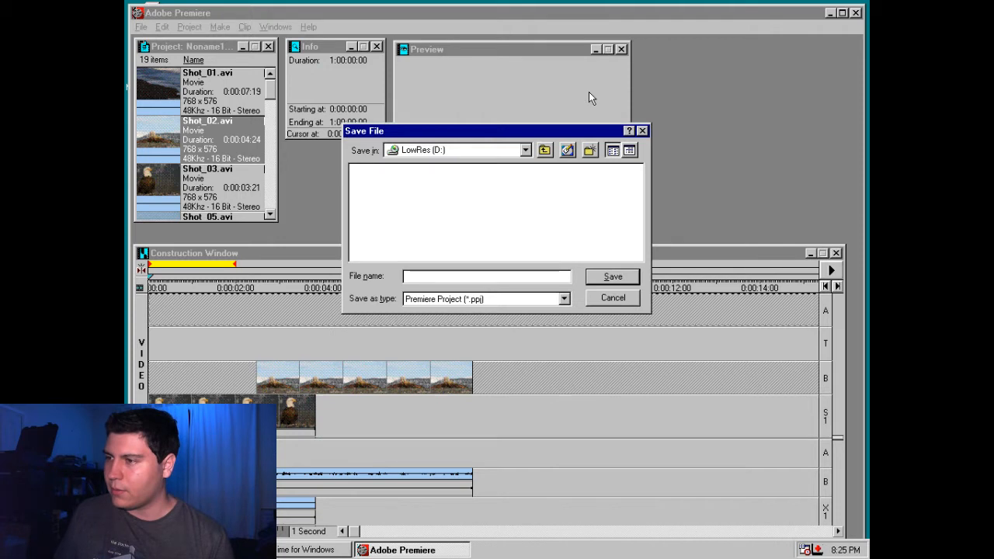
{"action": "left_click", "coordinate": [514, 152]}
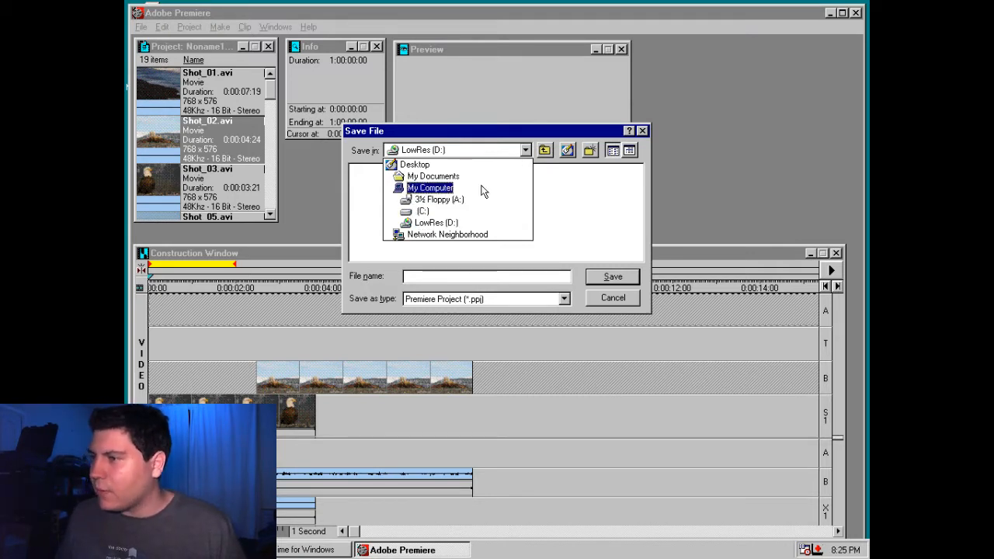
{"action": "left_click", "coordinate": [468, 166]}
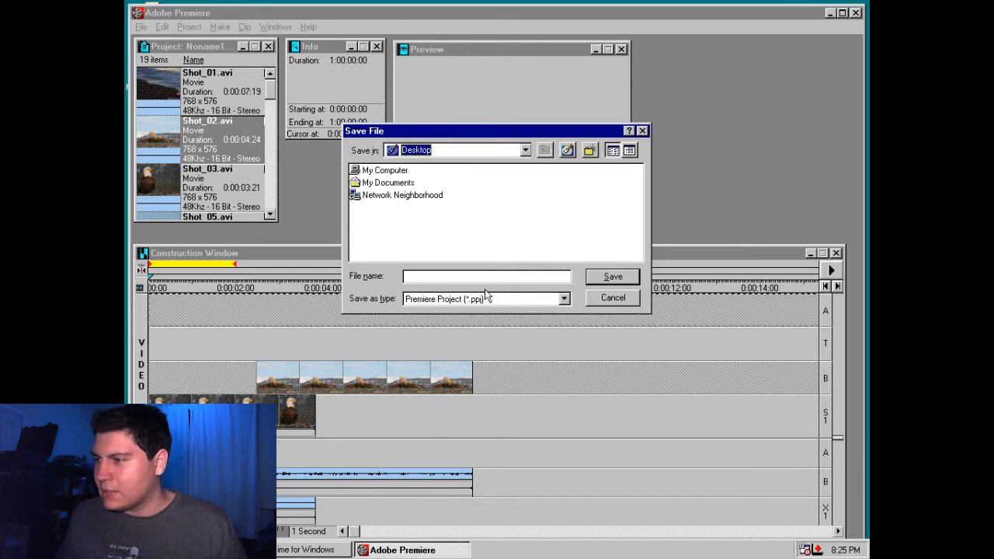
{"action": "left_click", "coordinate": [485, 276]}
{"action": "type", "text": "Premiere"}
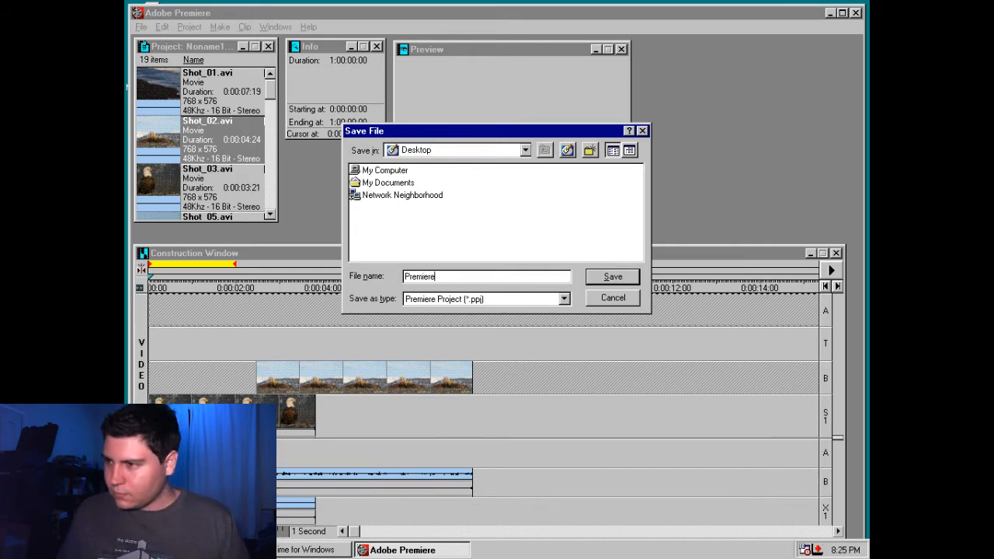
{"action": "key", "text": "Return"}
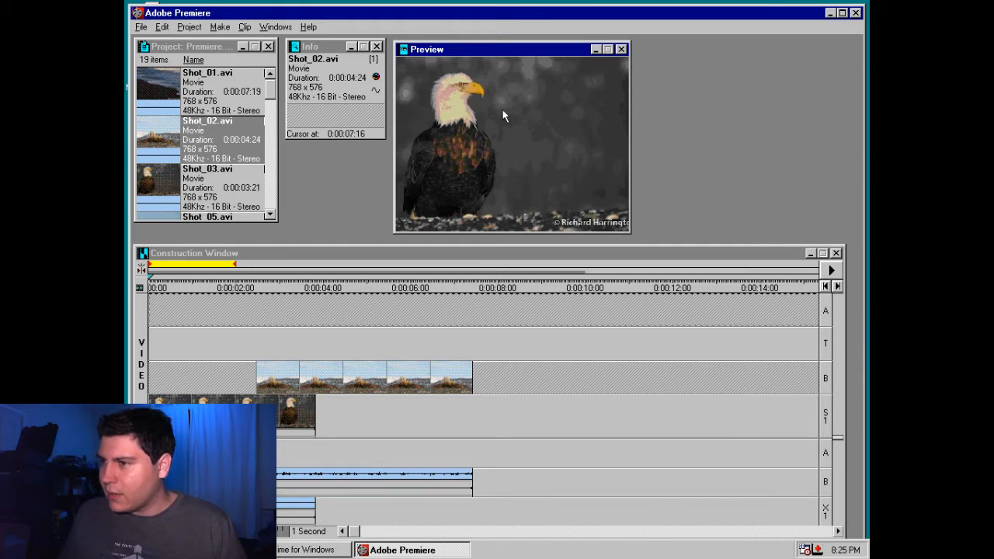
{"action": "mouse_move", "coordinate": [475, 48]}
{"action": "left_mouse_down"}
{"action": "mouse_move", "coordinate": [506, 52]}
{"action": "mouse_move", "coordinate": [466, 49]}
{"action": "mouse_move", "coordinate": [483, 48]}
{"action": "left_mouse_up"}
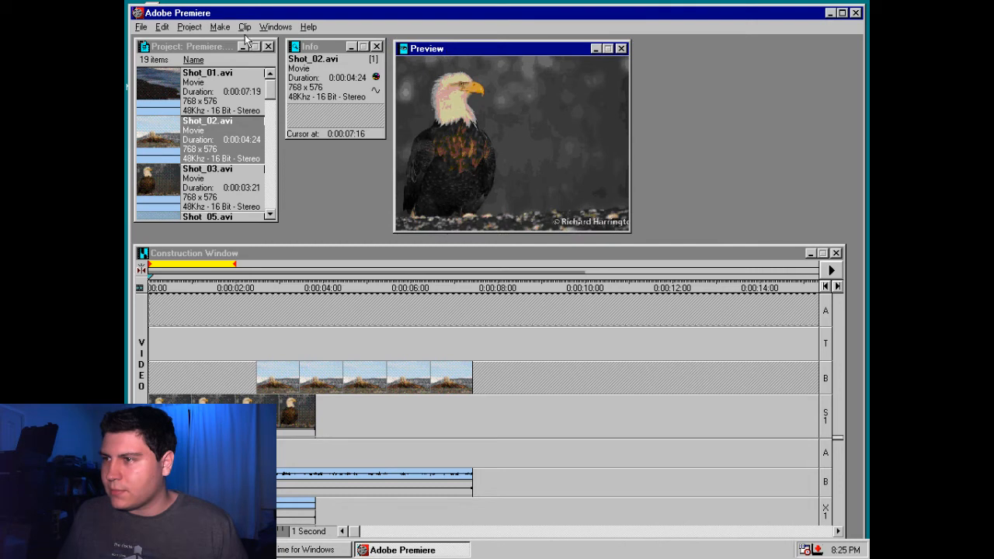
{"action": "left_click", "coordinate": [272, 28]}
{"action": "left_click", "coordinate": [513, 103]}
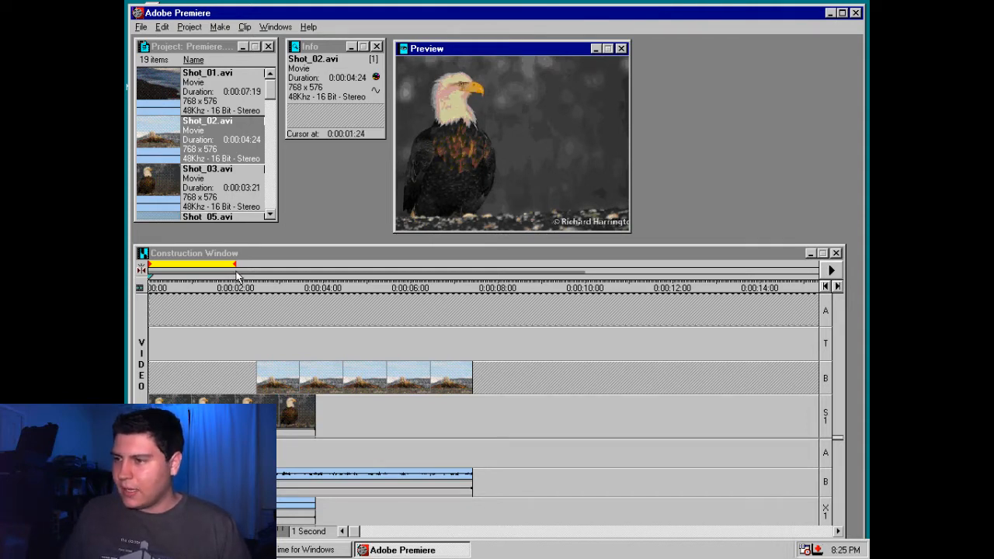
Extend the work area bar to the end of Shot_02.avi at 0:00:07:11 and play the preview
{"action": "left_click", "coordinate": [232, 266]}
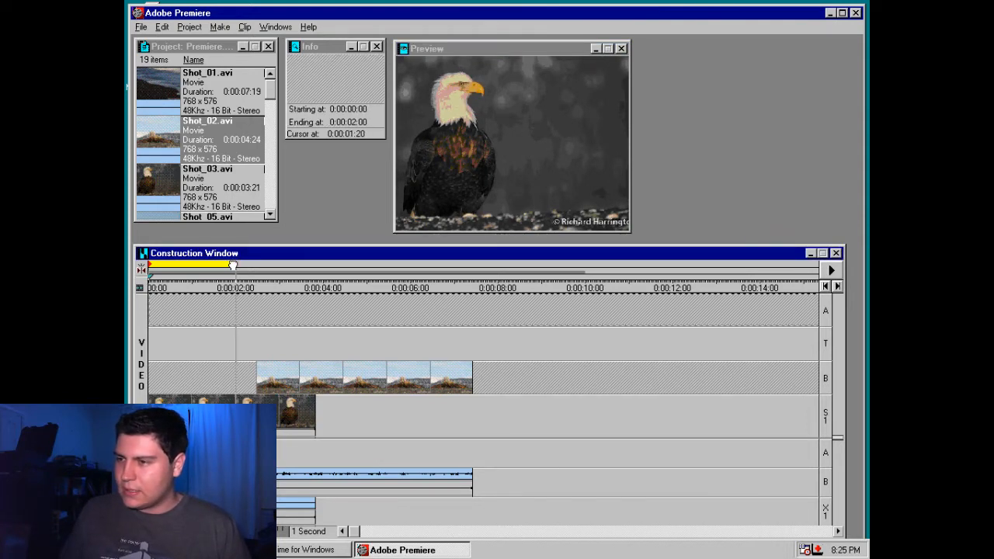
{"action": "left_click_drag", "start_coordinate": [232, 265], "coordinate": [473, 265]}
{"action": "key", "text": "Return"}
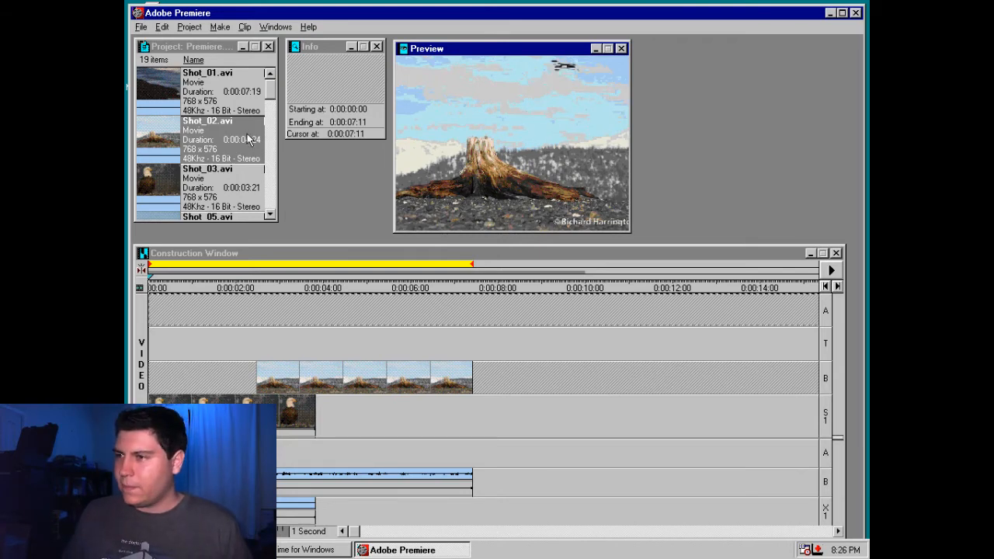
View Shot_12.avi from the project in its clip window and close it again
{"action": "scroll", "coordinate": [201, 132], "scroll_direction": "down", "scroll_amount": 10}
{"action": "double_click", "coordinate": [166, 90]}
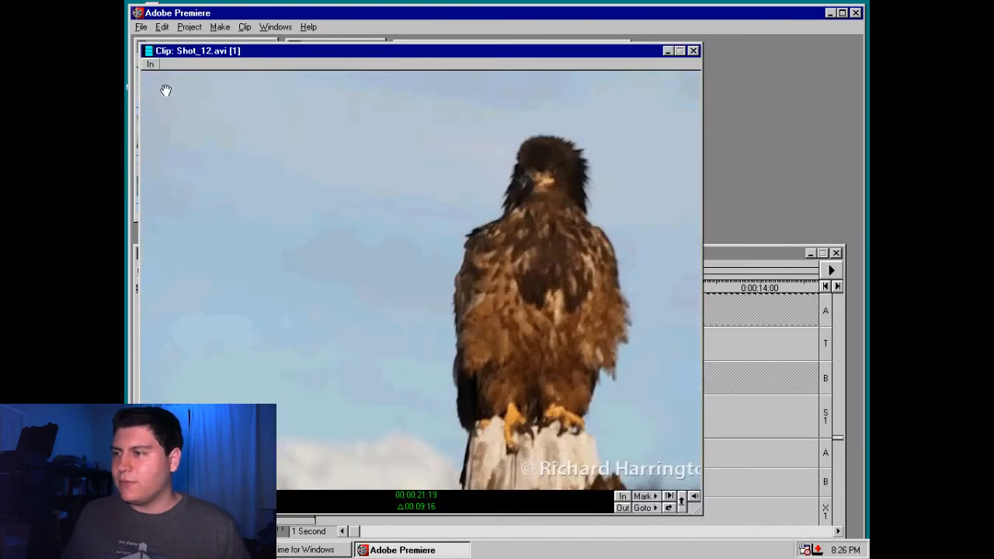
{"action": "left_click", "coordinate": [693, 51]}
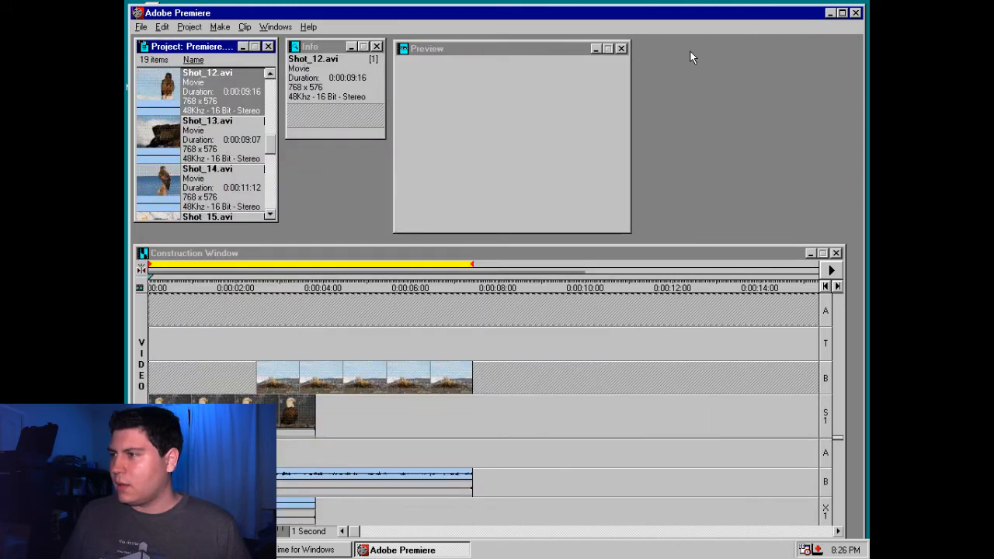
Enlarge the Preview window to PAL size, reposition it over the workspace, and play the work area preview
{"action": "right_click", "coordinate": [548, 104]}
{"action": "left_click", "coordinate": [593, 181]}
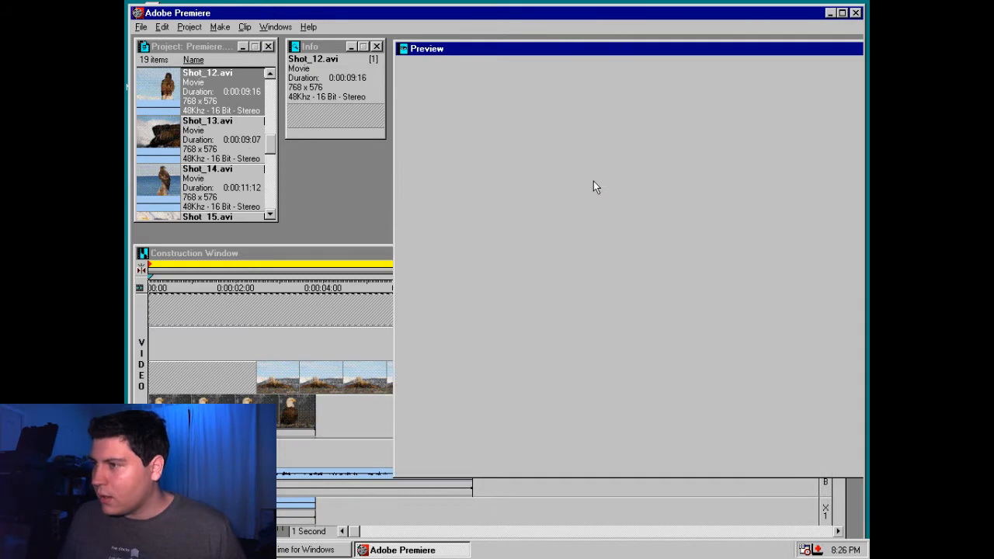
{"action": "left_click_drag", "start_coordinate": [548, 49], "coordinate": [214, 70]}
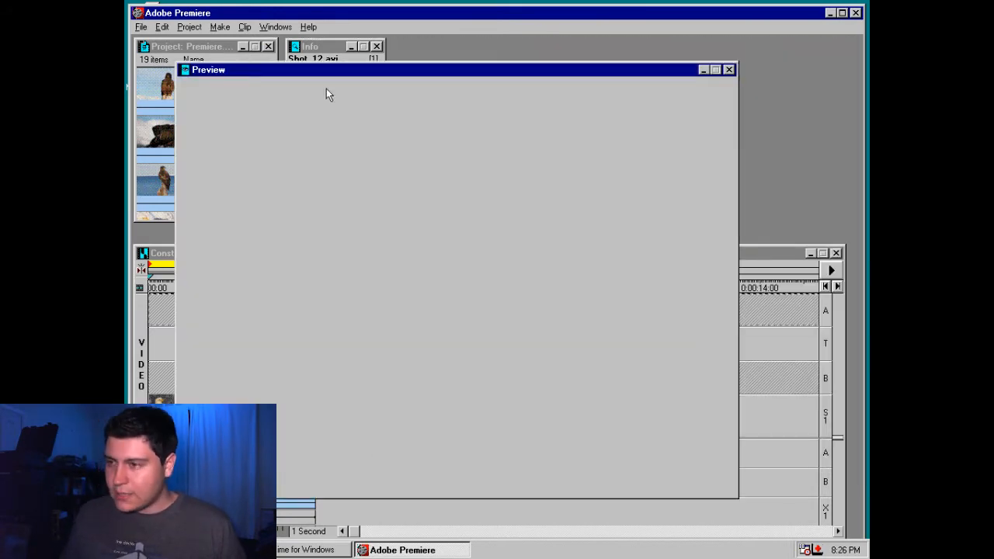
{"action": "key", "text": "Return"}
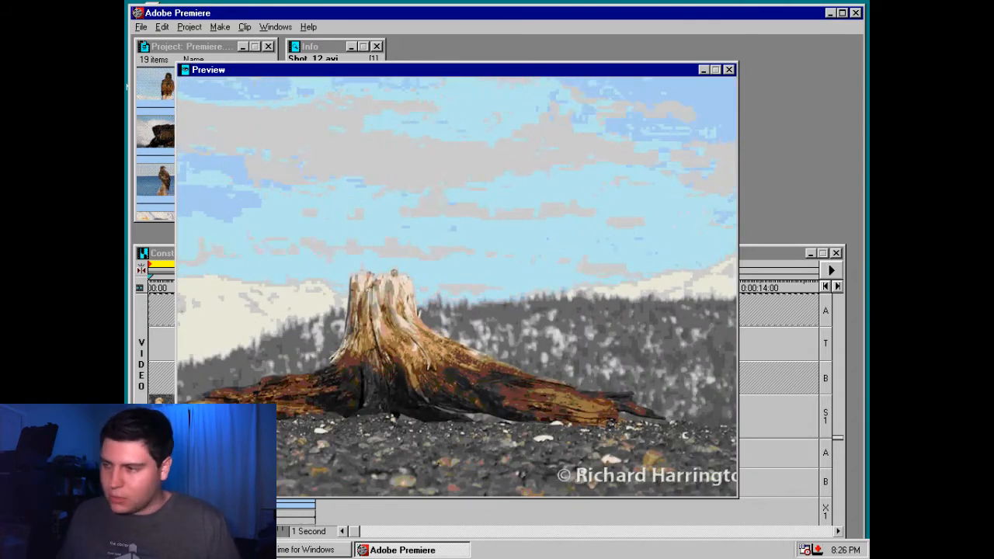
Review the Preview Settings, trying the 768 by 576 processing size before reselecting Same as Project
{"action": "right_click", "coordinate": [539, 178]}
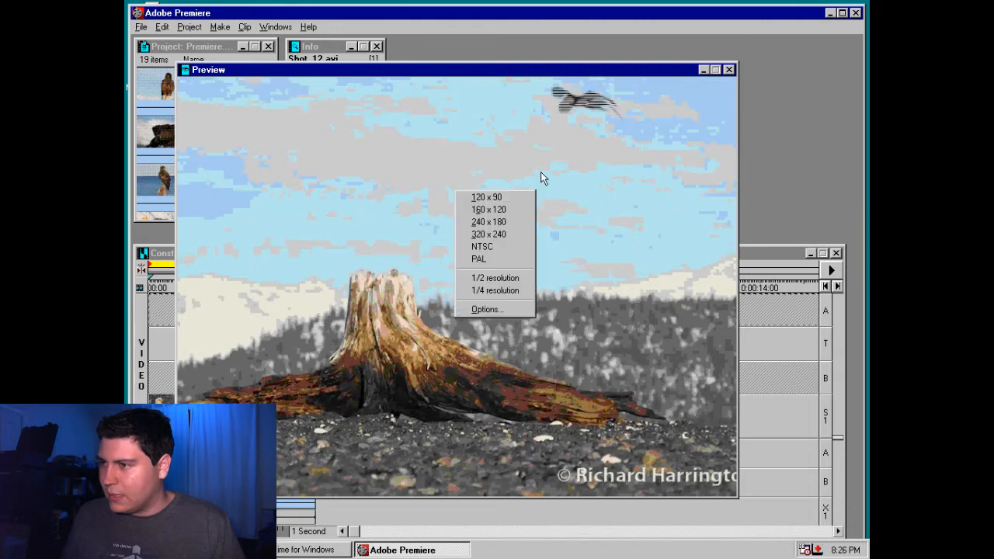
{"action": "left_click", "coordinate": [501, 310]}
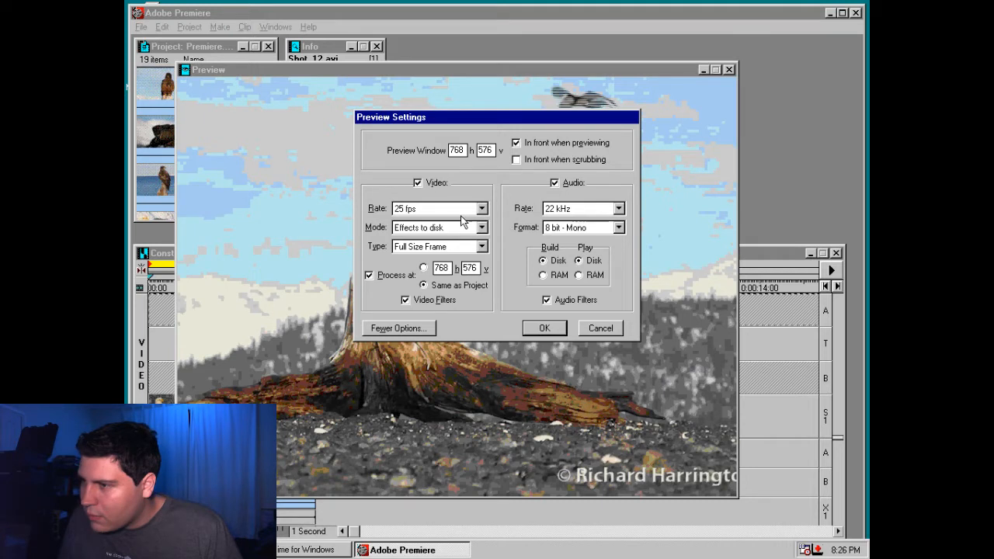
{"action": "left_click", "coordinate": [423, 268]}
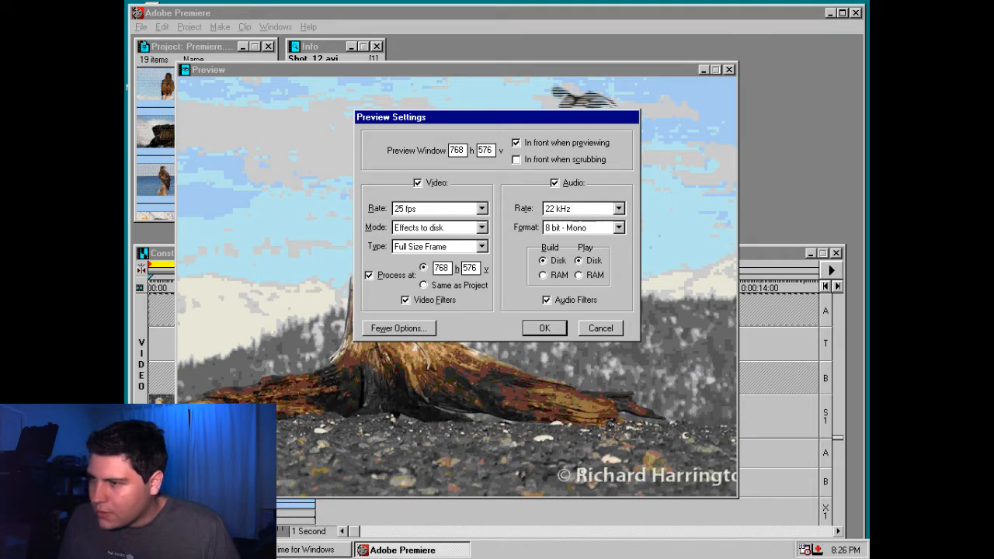
{"action": "left_click", "coordinate": [423, 286]}
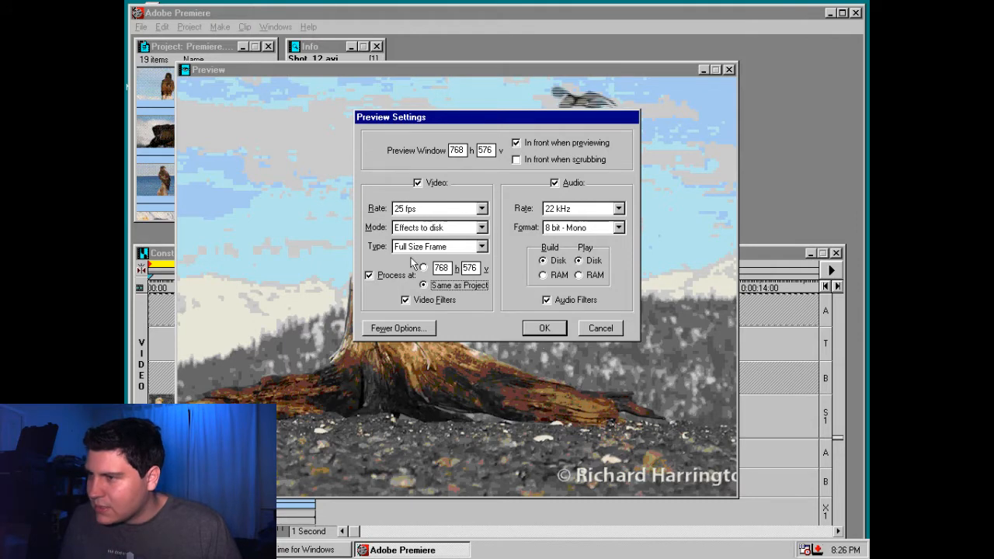
{"action": "key", "text": "Return"}
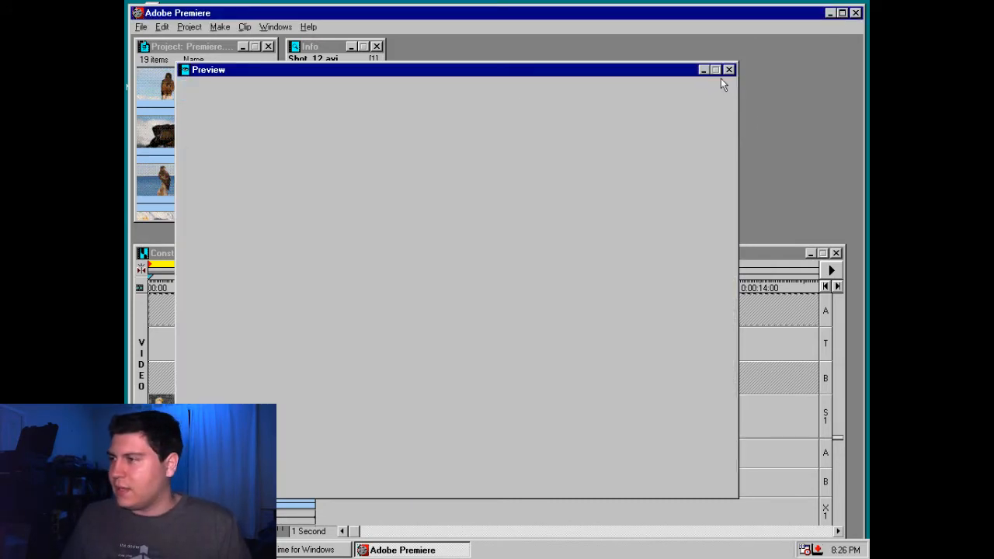
Resize the Preview window to 320 x 240 and move it into the empty workspace beside the Info window
{"action": "right_click", "coordinate": [596, 289]}
{"action": "left_click", "coordinate": [649, 319]}
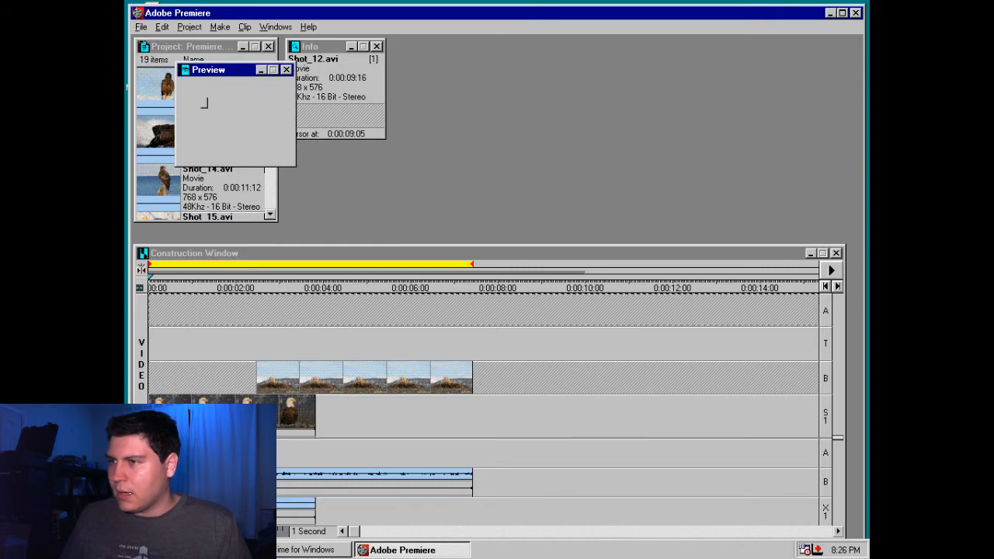
{"action": "right_click", "coordinate": [204, 102]}
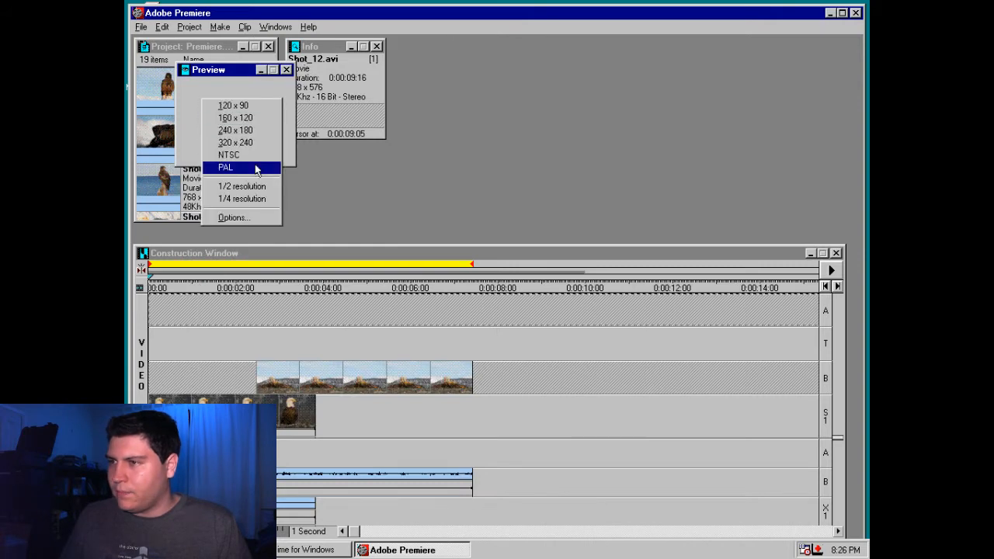
{"action": "left_click", "coordinate": [252, 130]}
{"action": "right_click", "coordinate": [264, 120]}
{"action": "left_click", "coordinate": [298, 164]}
{"action": "left_click_drag", "start_coordinate": [292, 70], "coordinate": [516, 45]}
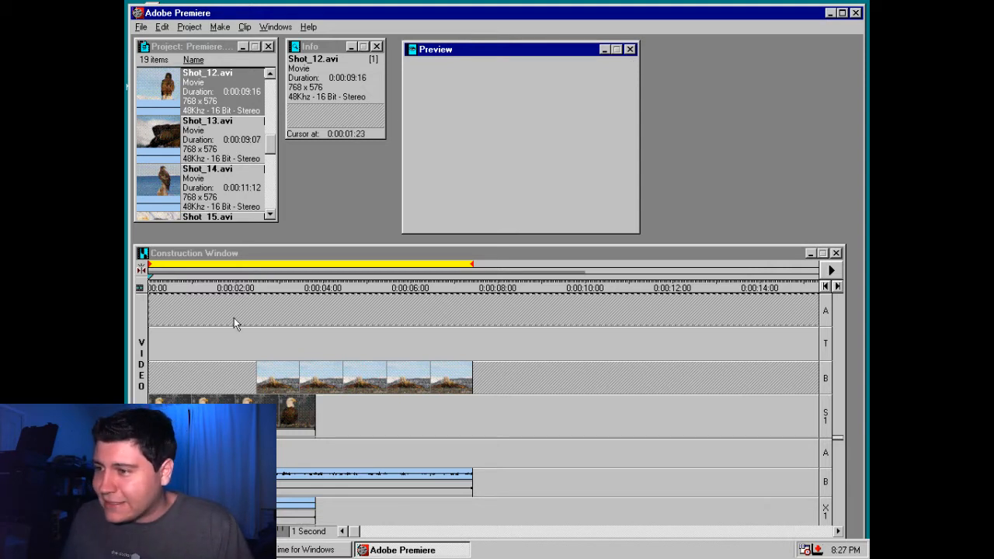
{"action": "left_click_drag", "start_coordinate": [270, 145], "coordinate": [272, 194]}
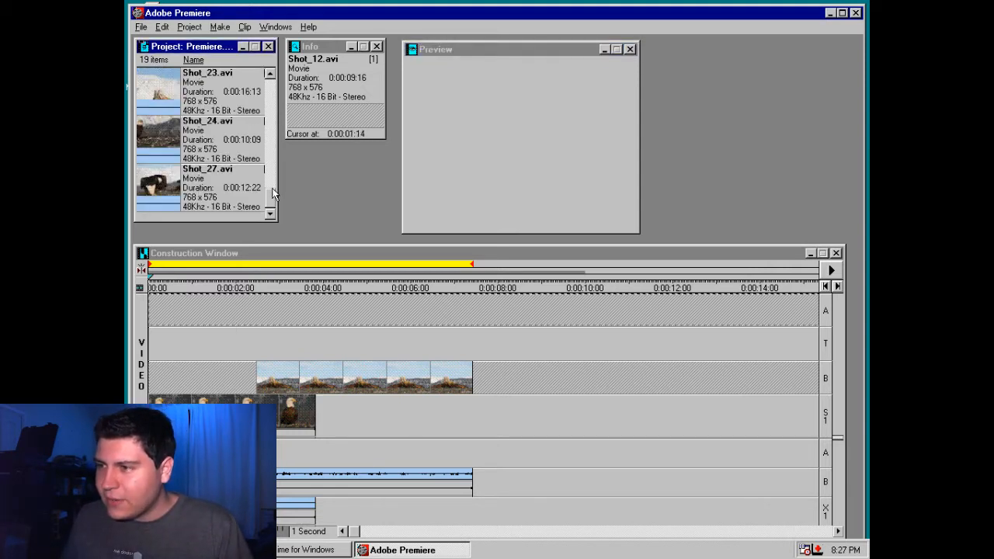
{"action": "right_click", "coordinate": [222, 165]}
{"action": "right_click", "coordinate": [241, 203]}
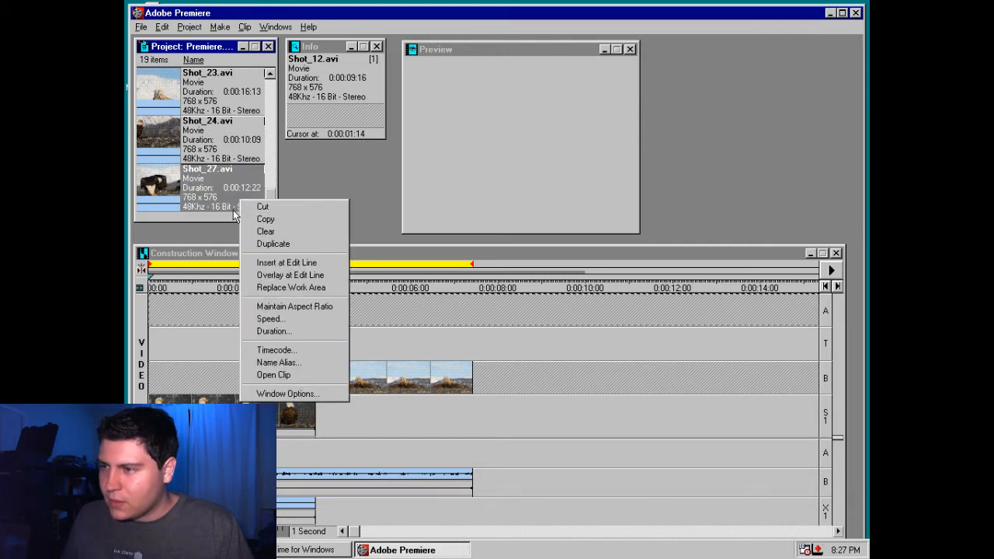
{"action": "left_click", "coordinate": [237, 215]}
{"action": "right_click", "coordinate": [250, 218]}
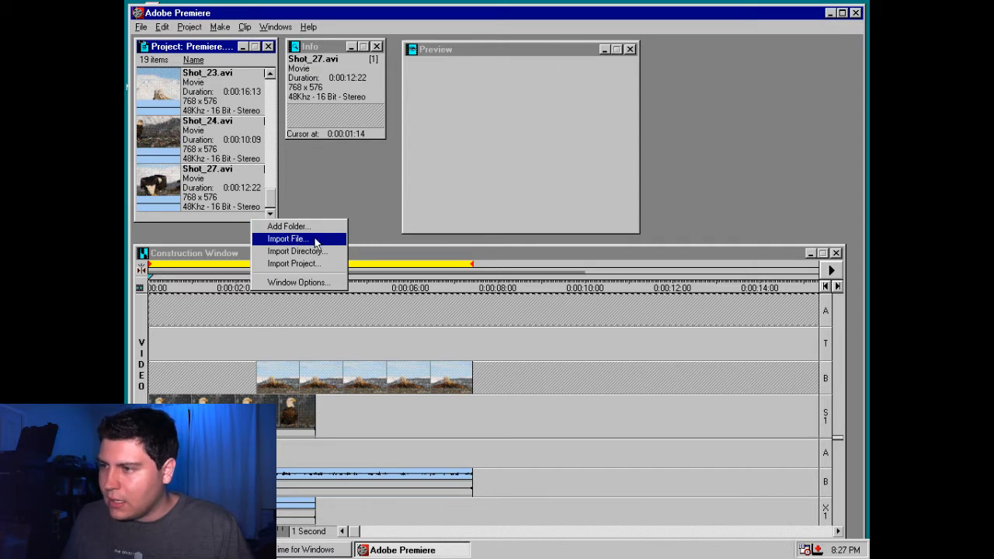
{"action": "right_click", "coordinate": [317, 321]}
{"action": "left_click", "coordinate": [290, 326]}
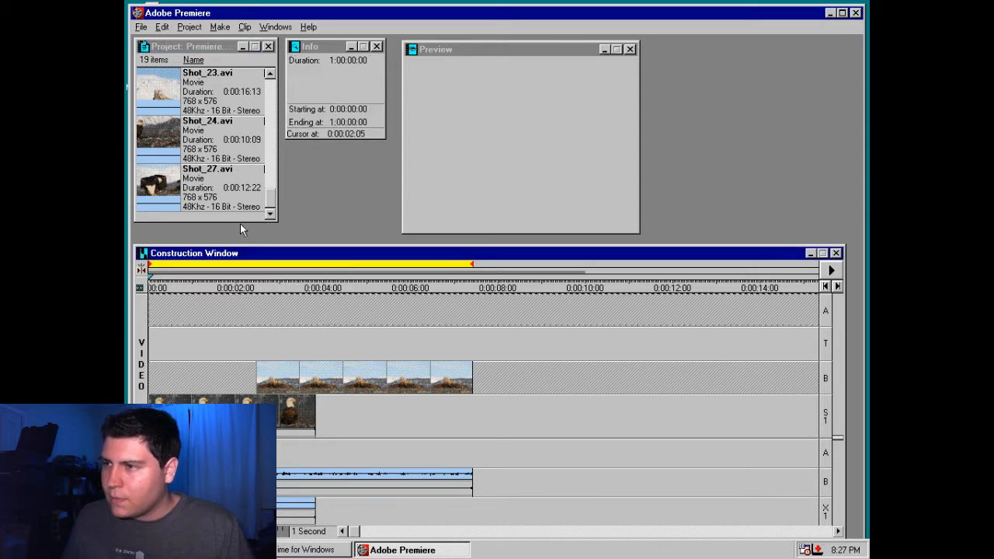
{"action": "left_click", "coordinate": [220, 27]}
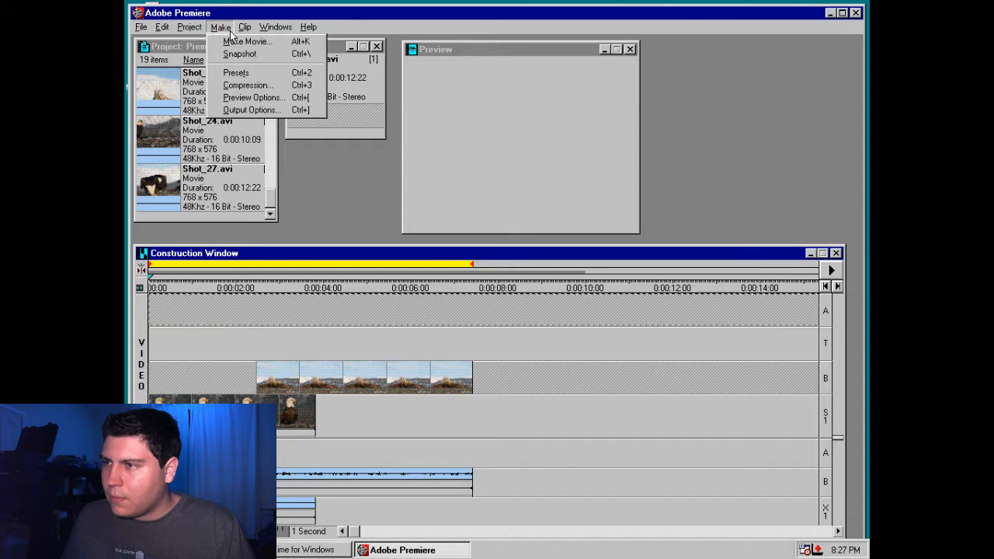
Create a new title, enlarge its window, and reposition it over the workspace
{"action": "mouse_move", "coordinate": [142, 27]}
{"action": "mouse_move", "coordinate": [167, 43]}
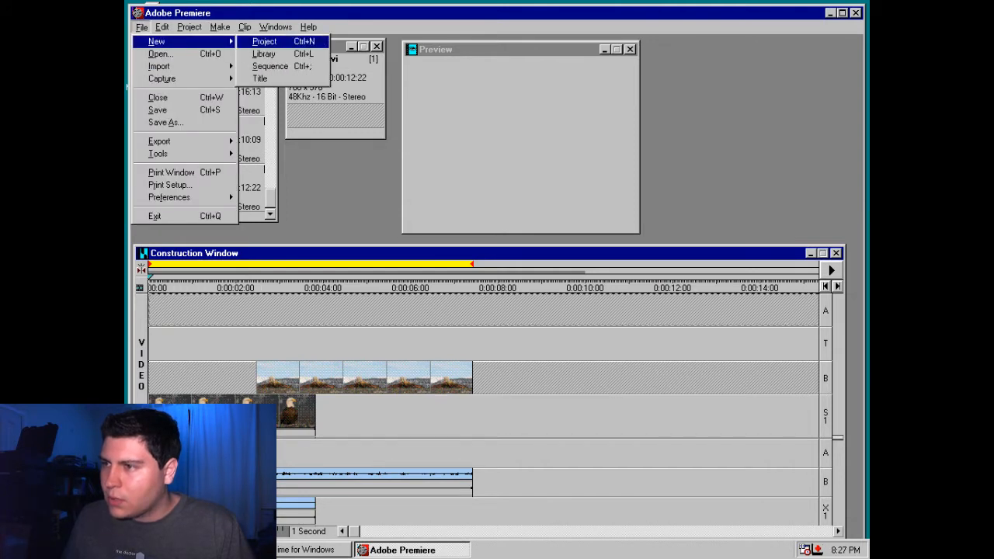
{"action": "left_click", "coordinate": [264, 78]}
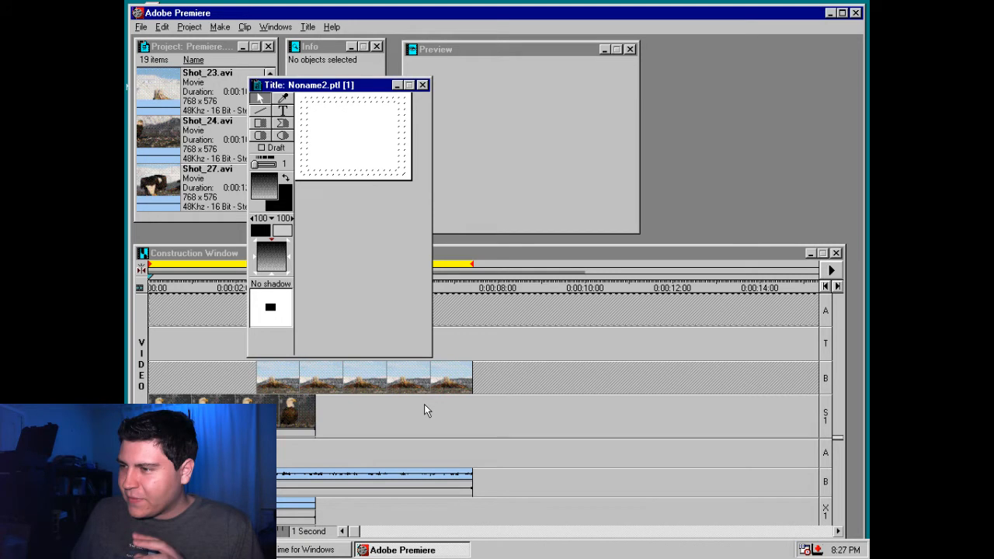
{"action": "left_click_drag", "start_coordinate": [431, 356], "coordinate": [686, 403]}
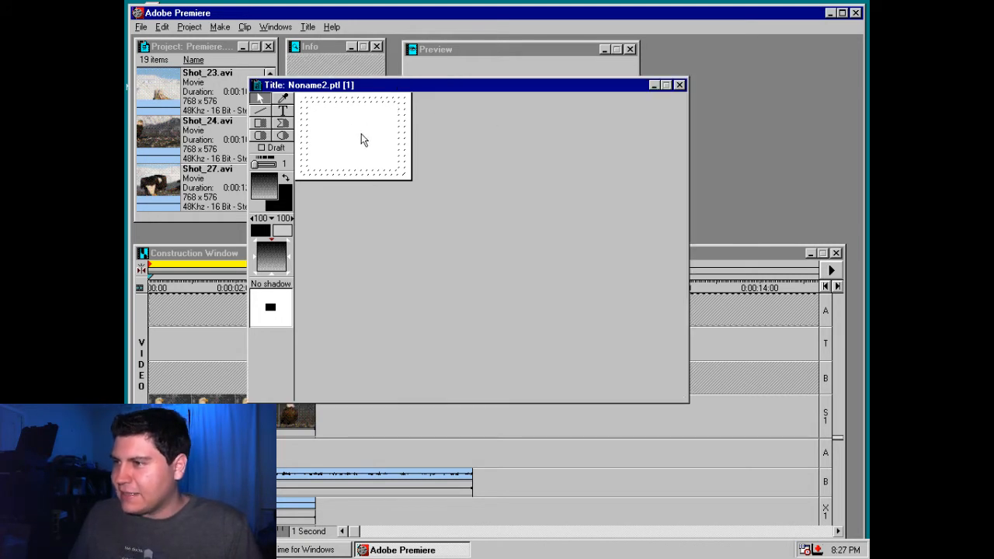
{"action": "left_click_drag", "start_coordinate": [373, 85], "coordinate": [324, 78]}
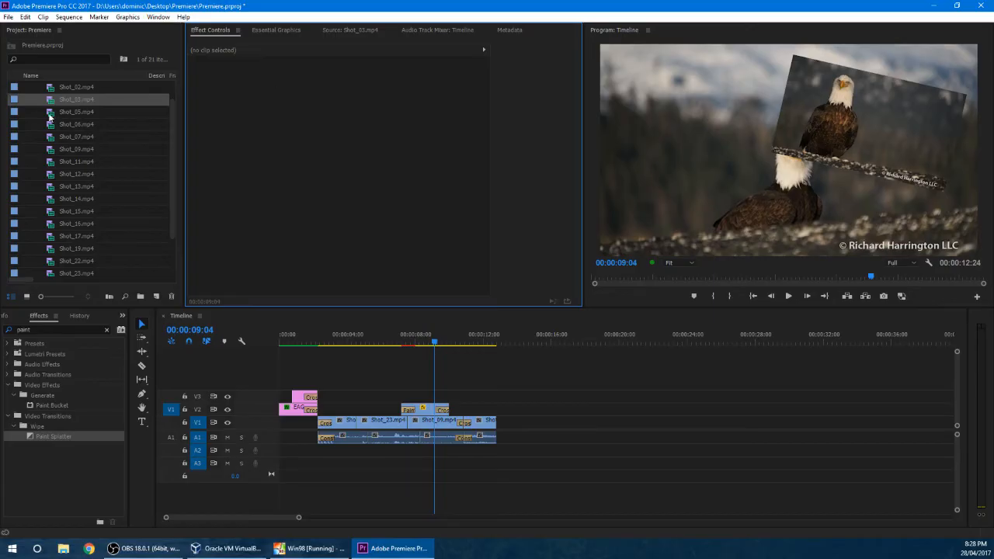
Switch to Adobe Premiere Pro CC 2017 and browse the title templates in Essential Graphics
{"action": "left_click_drag", "start_coordinate": [170, 122], "coordinate": [175, 78]}
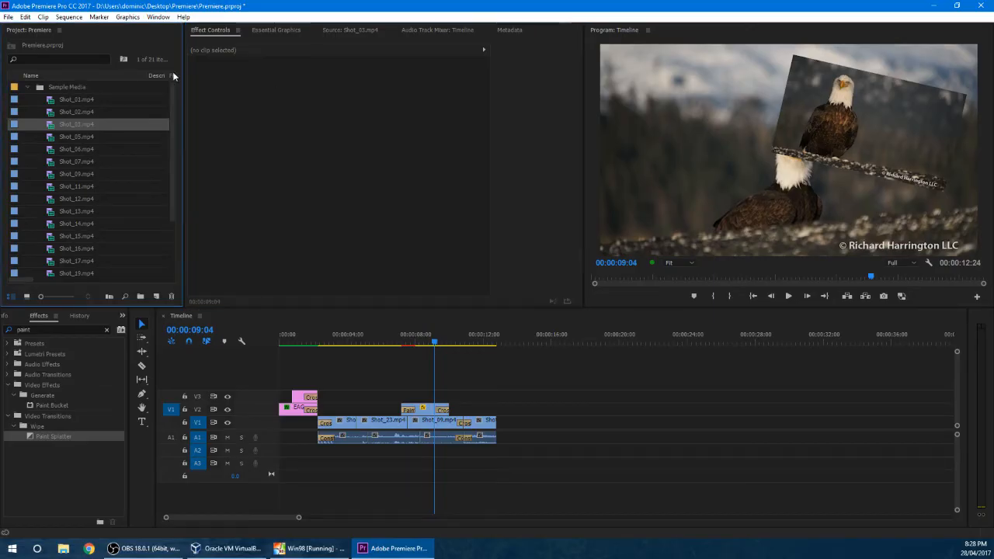
{"action": "left_click", "coordinate": [288, 30]}
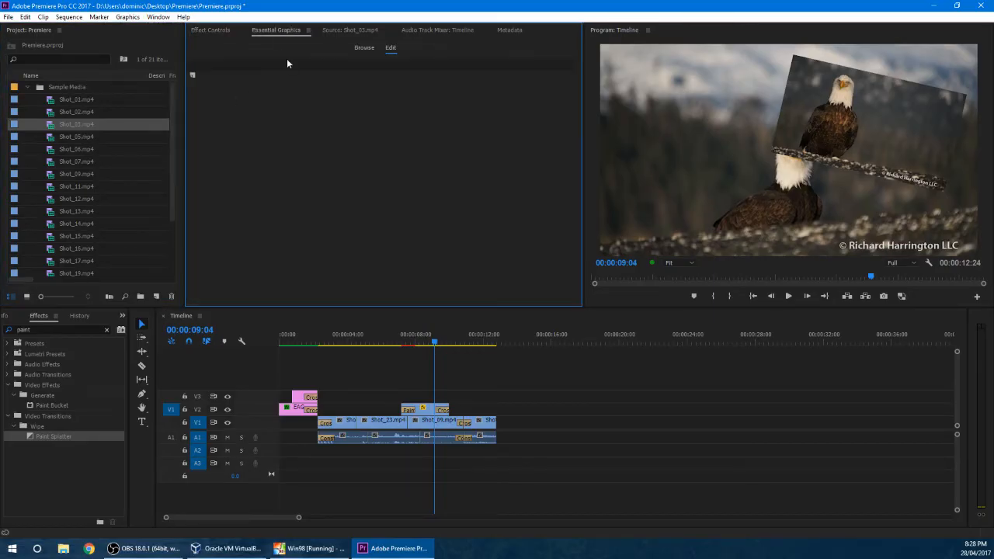
{"action": "key", "text": "Right"}
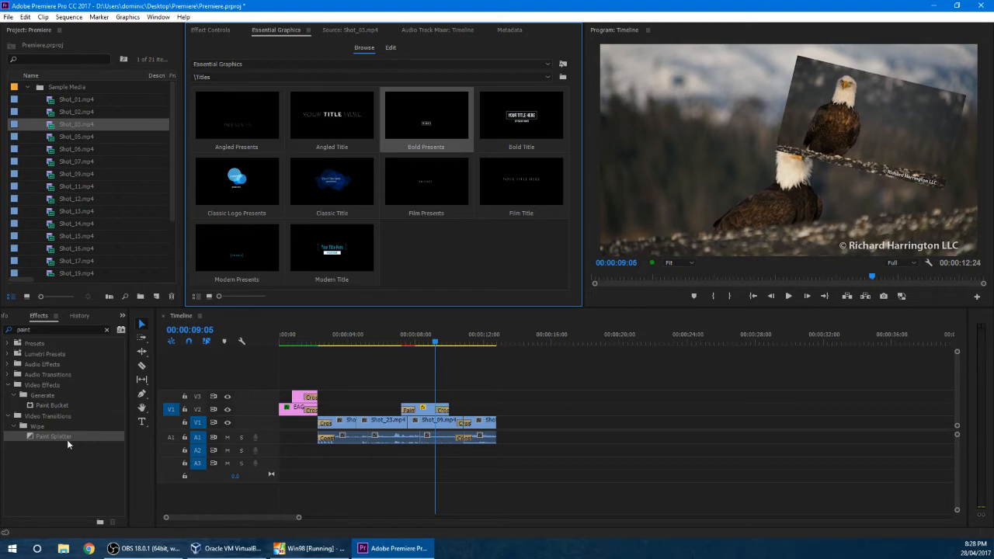
Add a "Birds!" text graphic over the eagle shot at 00:00:09:05 using the Type tool
{"action": "left_click", "coordinate": [141, 423]}
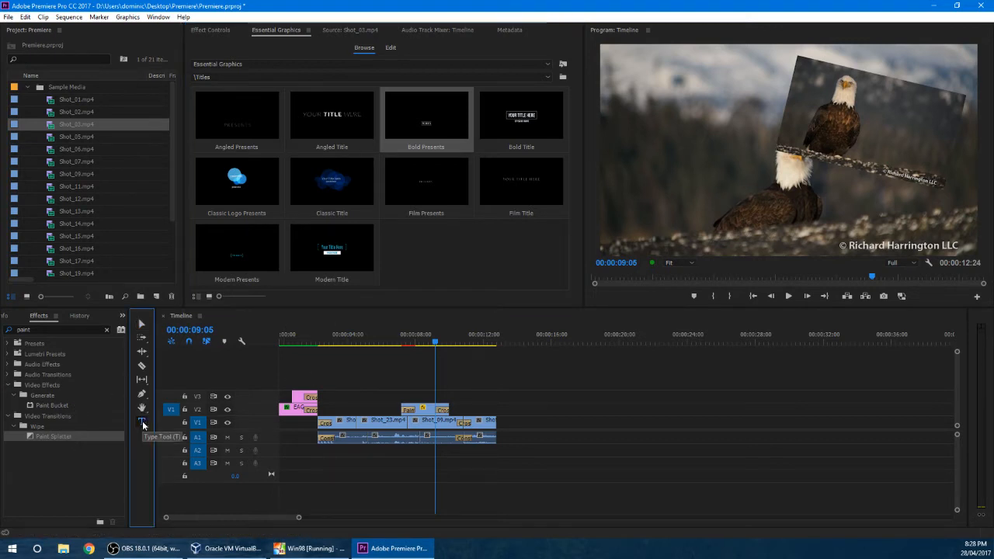
{"action": "left_click", "coordinate": [650, 195]}
{"action": "type", "text": "Bird"}
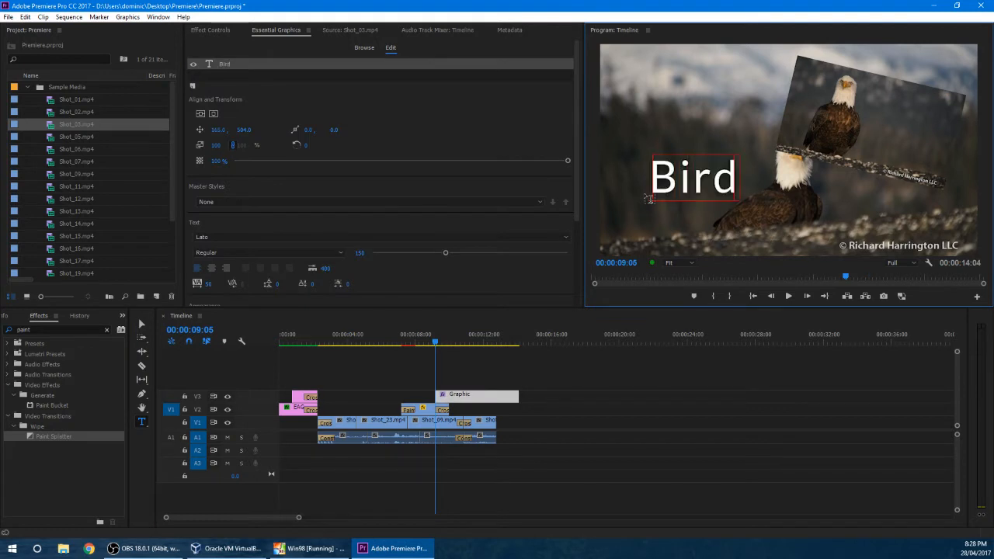
{"action": "type", "text": "s!"}
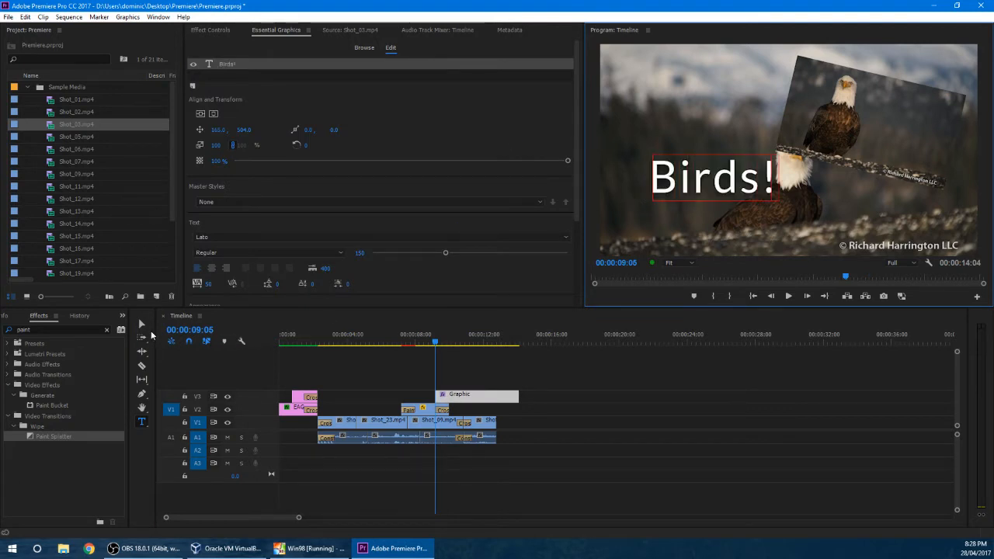
{"action": "left_click", "coordinate": [143, 324]}
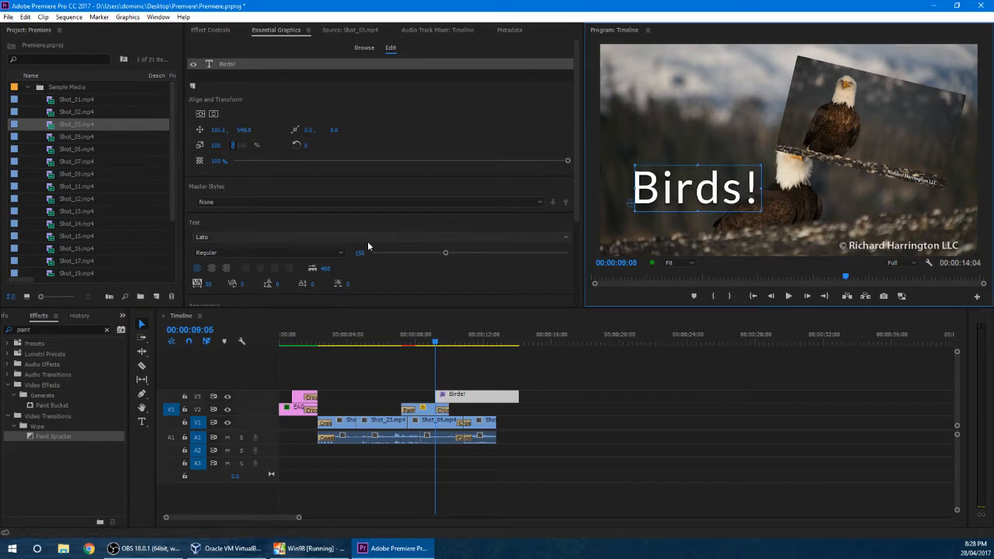
Set the "Birds!" text's font to Book Antiqua and shift it slightly to position 82.1, 517.0
{"action": "left_click", "coordinate": [368, 240]}
{"action": "left_click", "coordinate": [641, 214]}
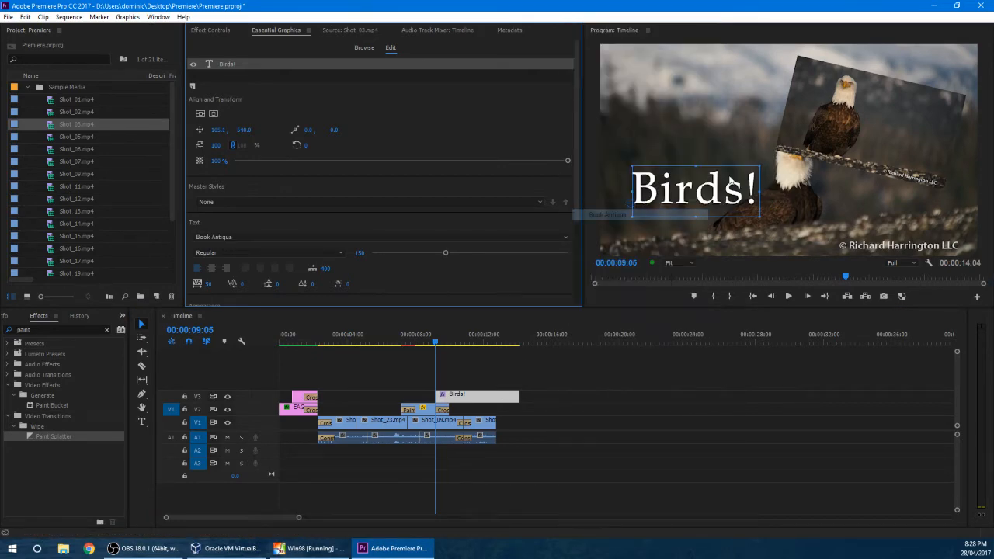
{"action": "mouse_move", "coordinate": [730, 181]}
{"action": "left_mouse_down"}
{"action": "mouse_move", "coordinate": [693, 165]}
{"action": "mouse_move", "coordinate": [725, 176]}
{"action": "left_mouse_up"}
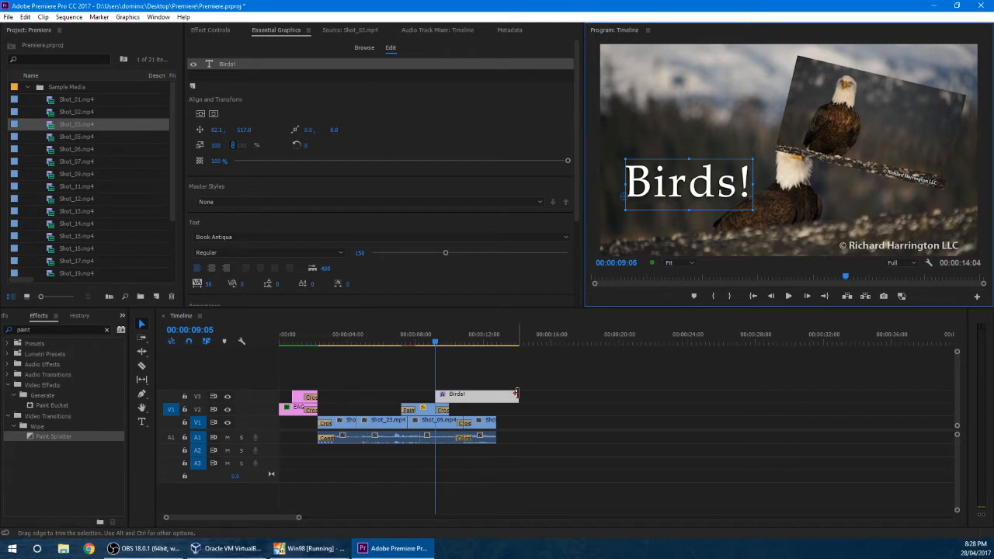
Create a Legacy Title named Title 01 and add the text "Birds!" above the existing graphic
{"action": "left_click", "coordinate": [8, 17]}
{"action": "mouse_move", "coordinate": [47, 29]}
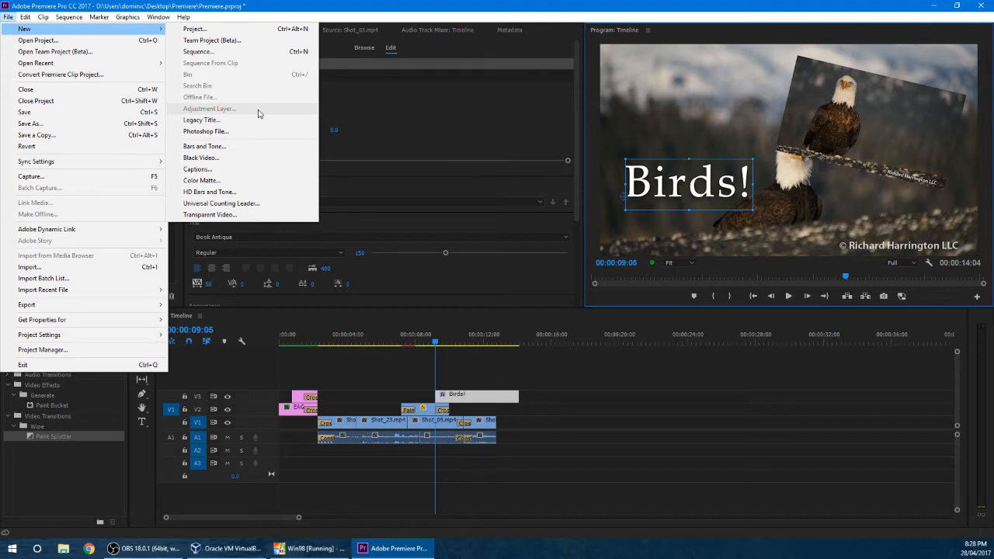
{"action": "left_click", "coordinate": [233, 120]}
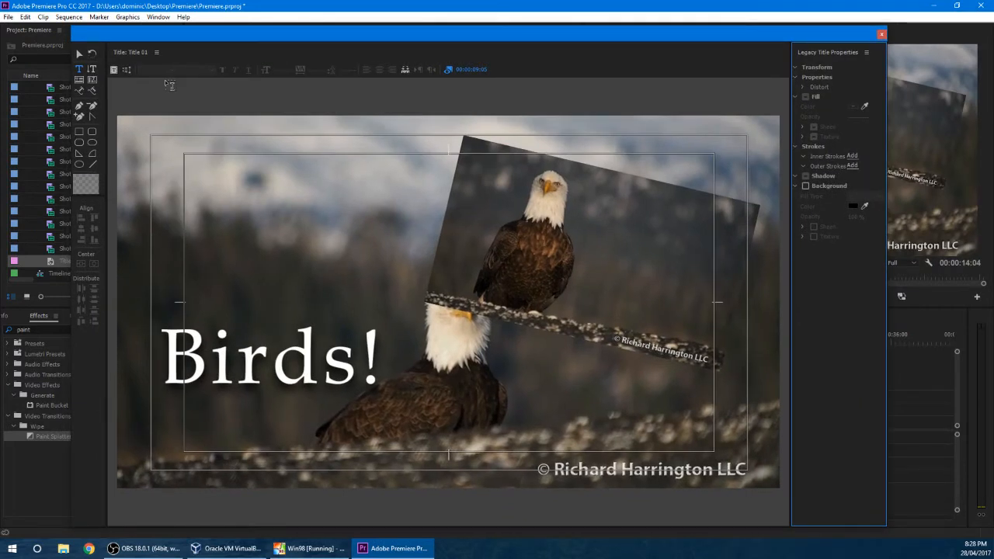
{"action": "left_click", "coordinate": [222, 225]}
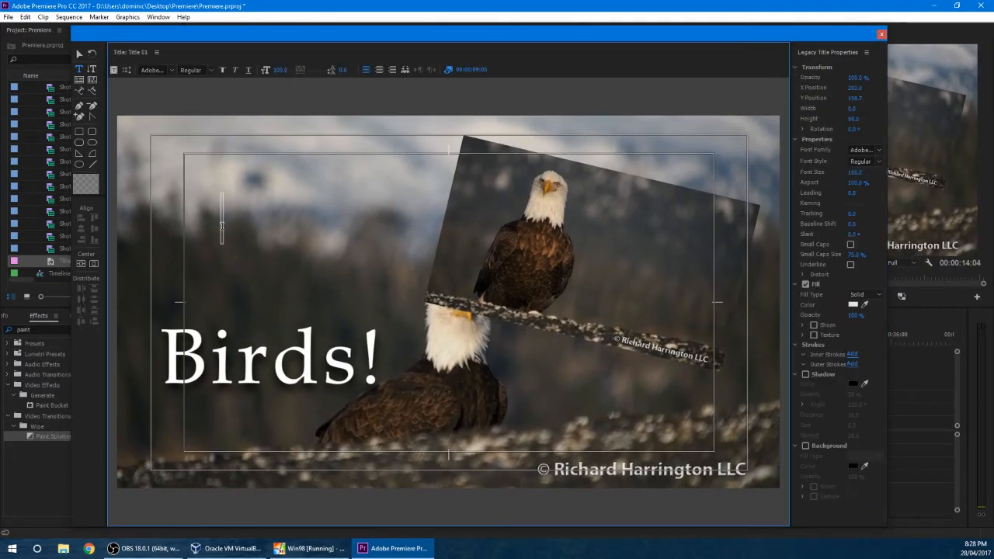
{"action": "type", "text": "Birds!"}
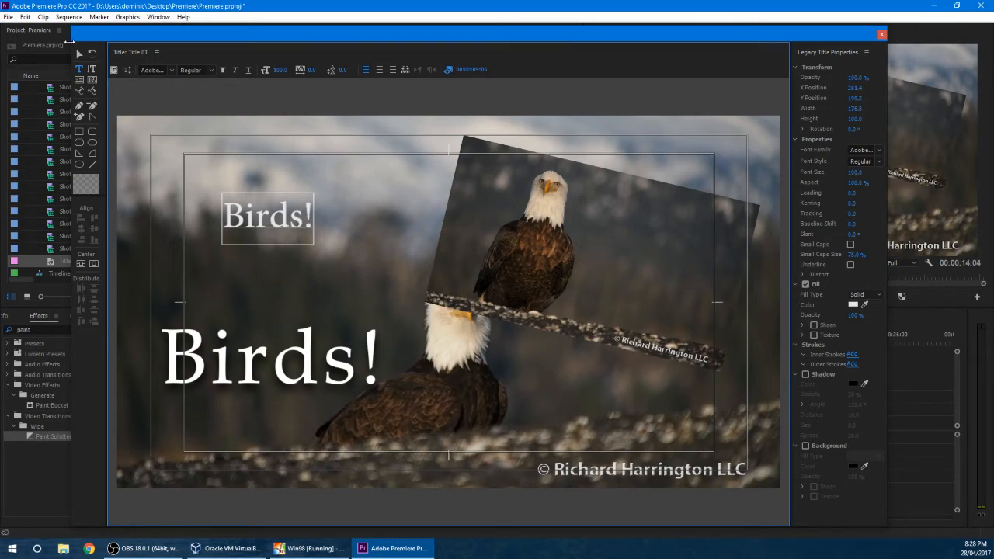
Switch back to vintage Adobe Premiere and add the text "Birds!" to the Noname2.ptl title
{"action": "key", "text": "alt+Tab"}
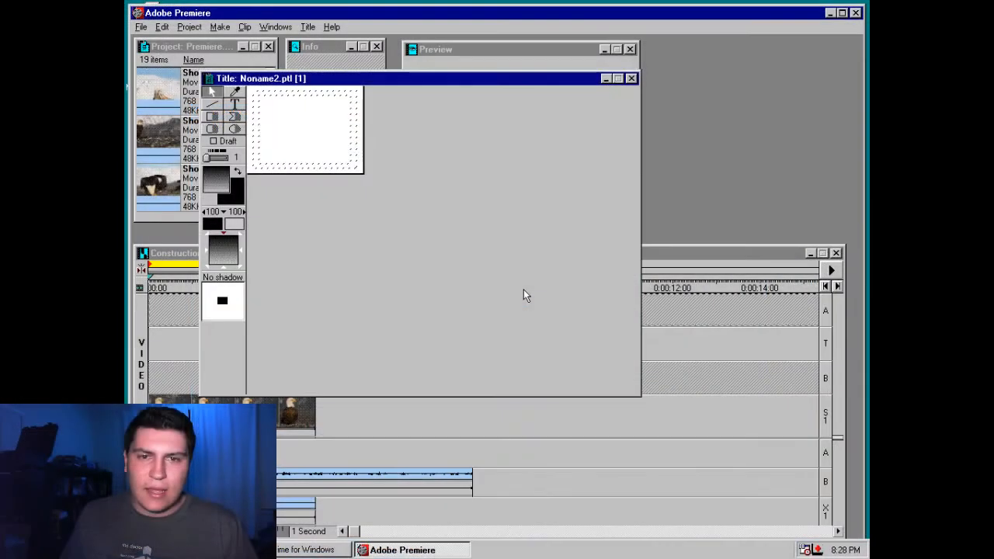
{"action": "left_click", "coordinate": [235, 103]}
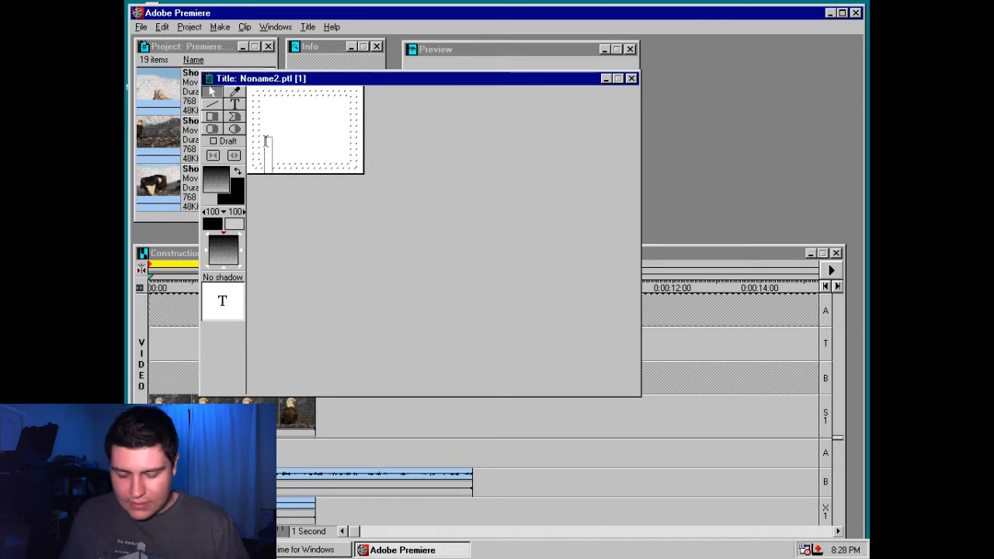
{"action": "type", "text": "Birds!"}
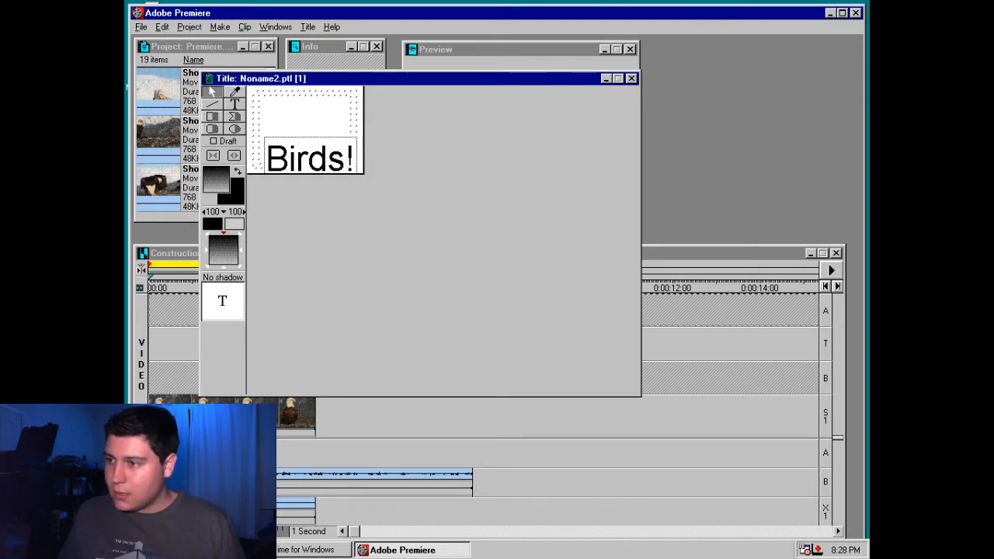
Browse the fonts for the "Birds!" title text and choose Times New Roman
{"action": "key", "text": "ctrl+a"}
{"action": "right_click", "coordinate": [295, 167]}
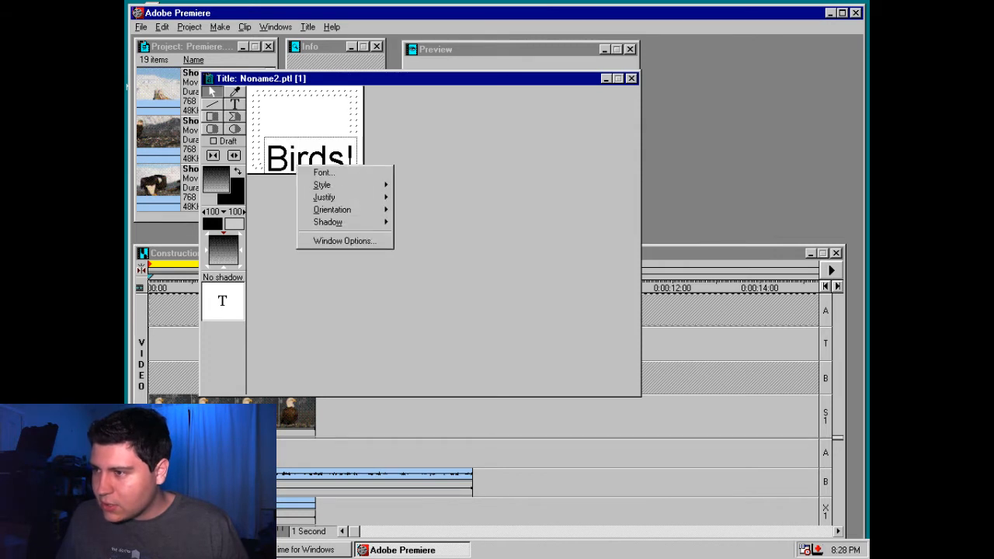
{"action": "left_click", "coordinate": [325, 172]}
{"action": "left_click", "coordinate": [431, 169]}
{"action": "left_click", "coordinate": [432, 178]}
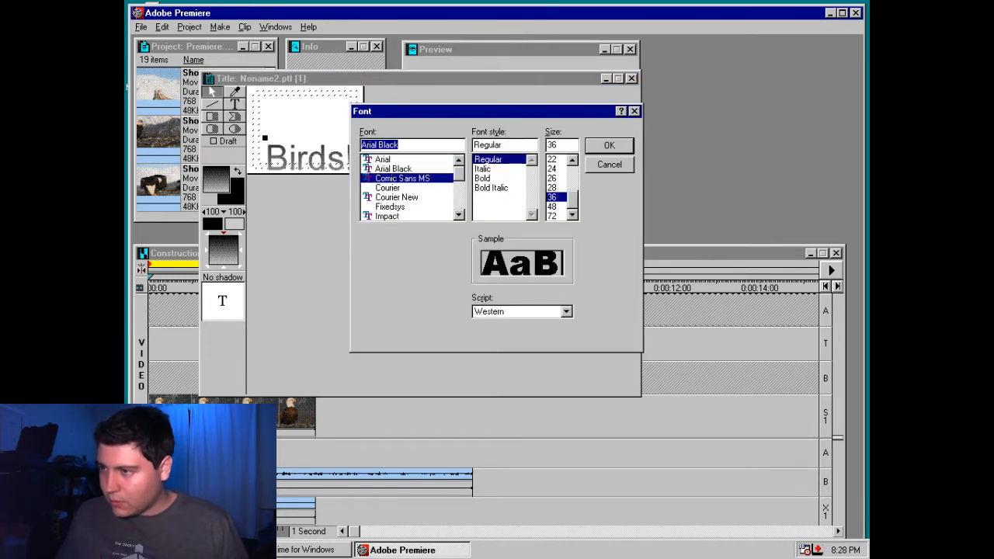
{"action": "key", "text": "Down"}
{"action": "key", "text": "Down"}
{"action": "key", "text": "Down"}
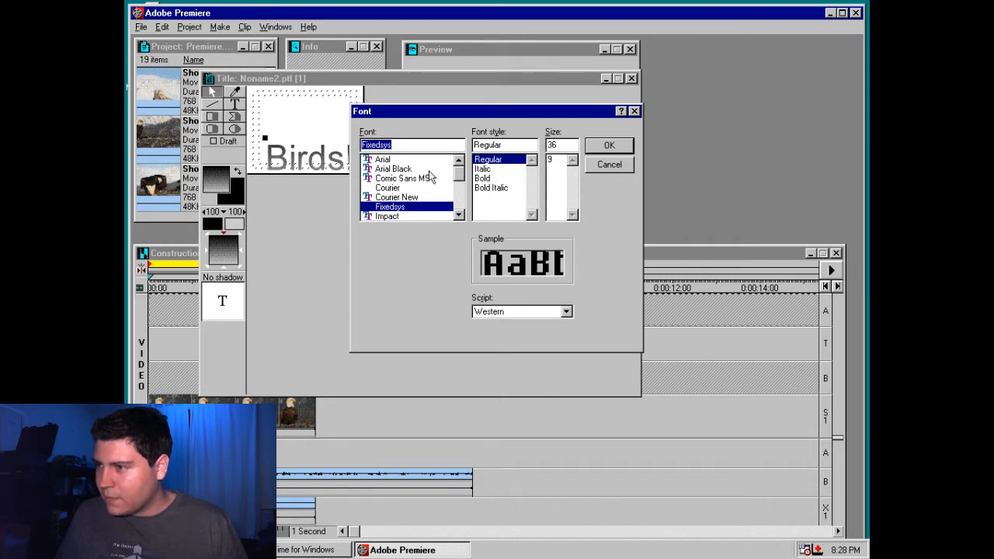
{"action": "key", "text": "Down"}
{"action": "key", "text": "Down"}
{"action": "key", "text": "Down"}
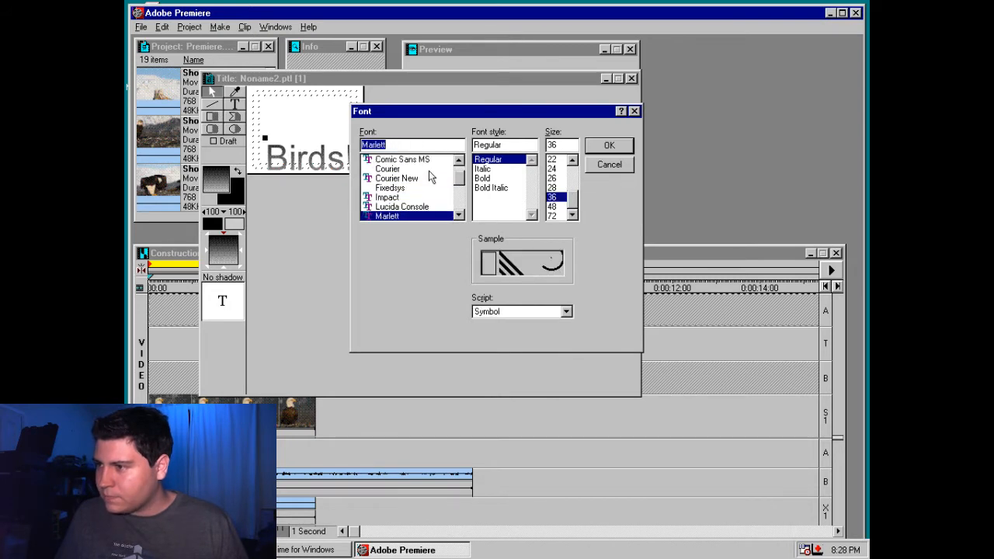
{"action": "key", "text": "Down"}
{"action": "key", "text": "Down"}
{"action": "key", "text": "Down"}
{"action": "key", "text": "Down"}
{"action": "key", "text": "Down"}
{"action": "key", "text": "Down"}
{"action": "key", "text": "Down"}
{"action": "key", "text": "Down"}
{"action": "key", "text": "Down"}
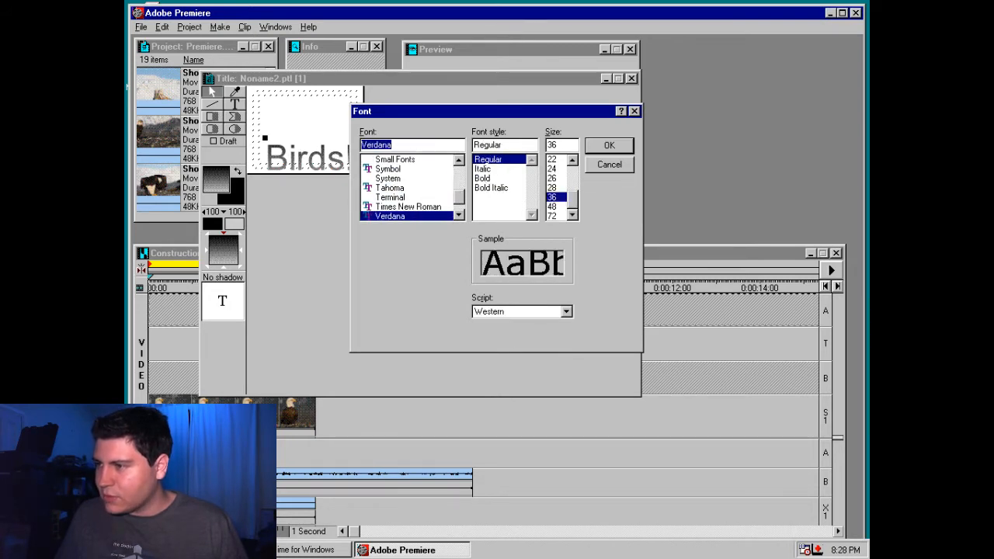
{"action": "key", "text": "Up"}
{"action": "key", "text": "Escape"}
Delete the existing title text and enter "Birds!" again in Times New Roman
{"action": "key", "text": "Delete"}
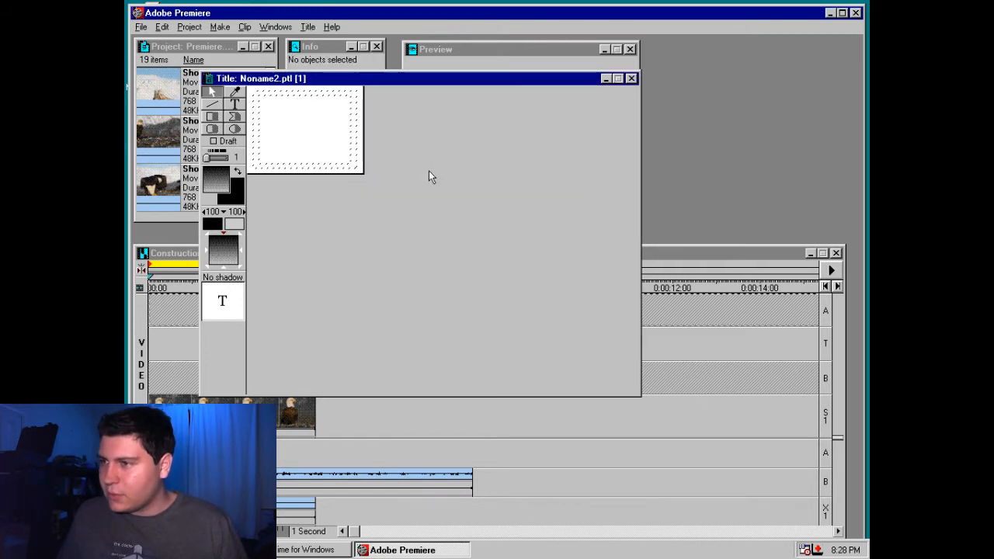
{"action": "left_click", "coordinate": [284, 126]}
{"action": "type", "text": "Bird"}
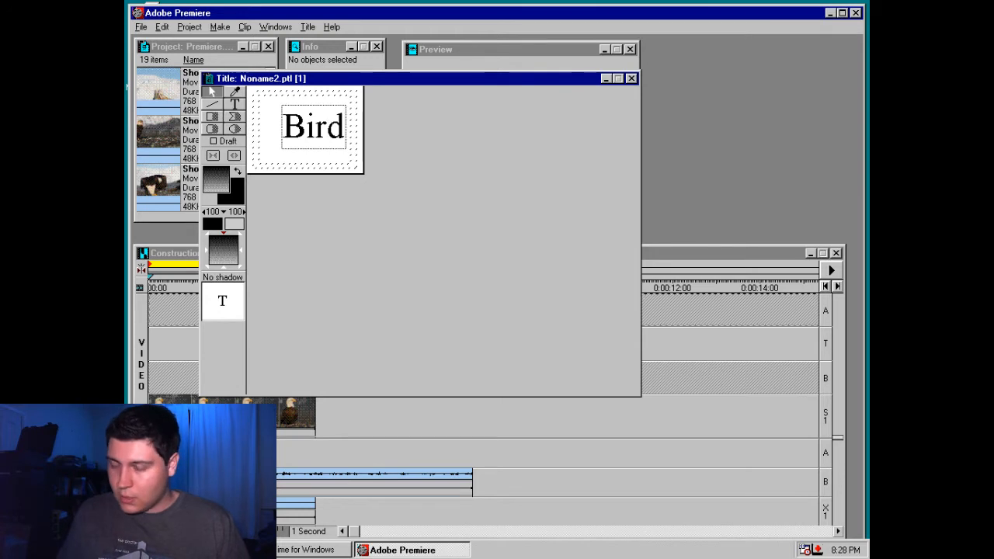
{"action": "type", "text": "s"}
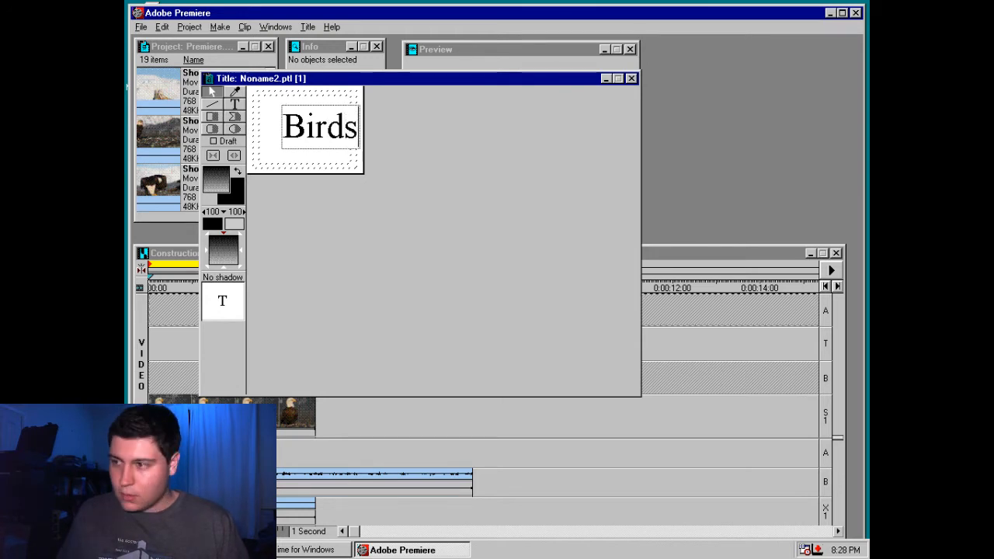
Widen the text box so "Birds!" fits on one line and place it along the lower part of the title frame
{"action": "left_click", "coordinate": [293, 133]}
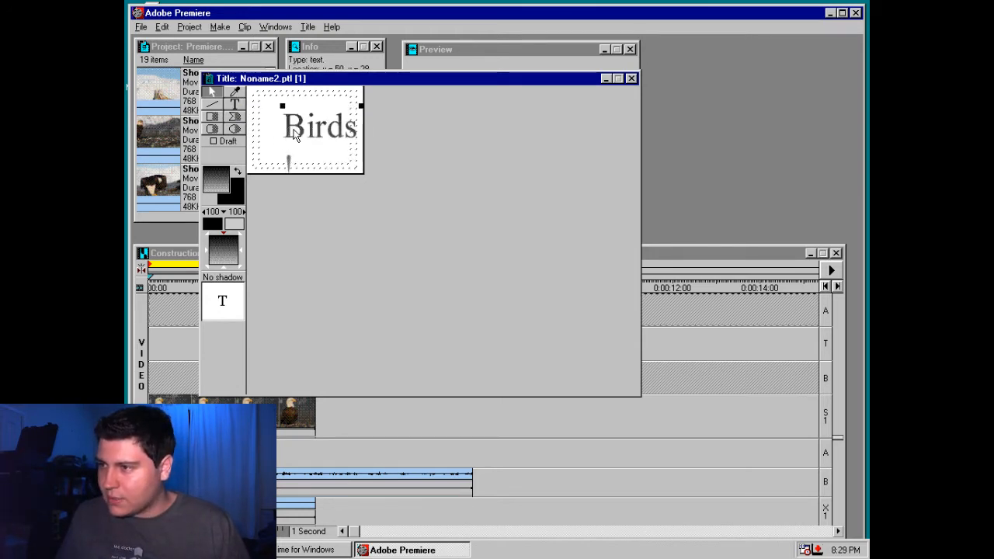
{"action": "left_click_drag", "start_coordinate": [294, 133], "coordinate": [269, 129]}
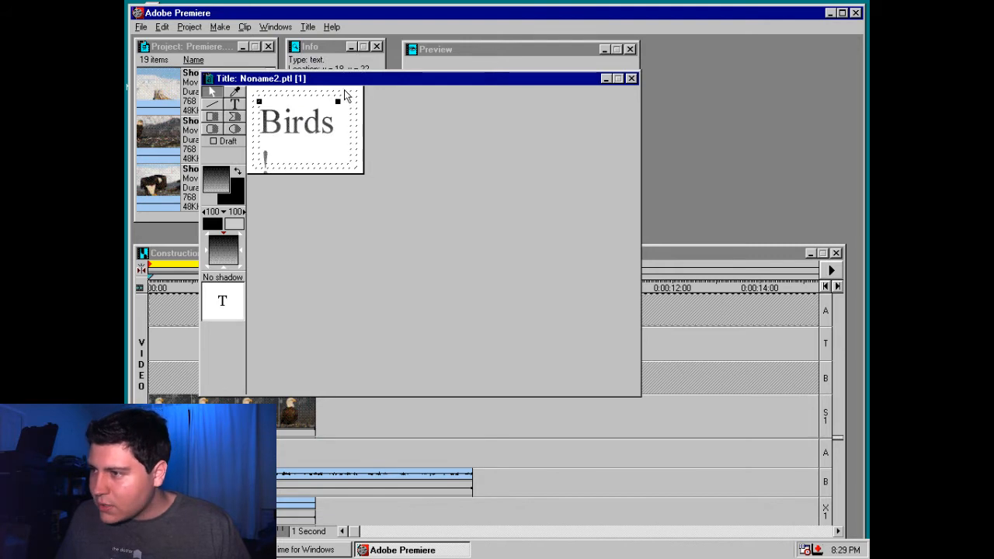
{"action": "left_click_drag", "start_coordinate": [337, 101], "coordinate": [358, 103]}
{"action": "left_click_drag", "start_coordinate": [326, 140], "coordinate": [330, 164]}
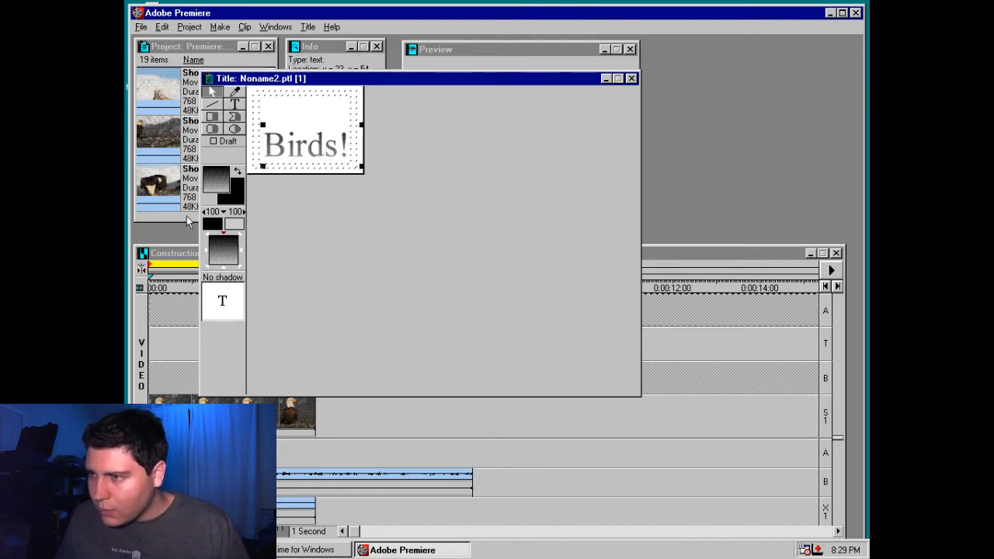
Set the "Birds!" text to a solid pinkish-red colour
{"action": "left_click", "coordinate": [233, 260]}
{"action": "left_click", "coordinate": [506, 252]}
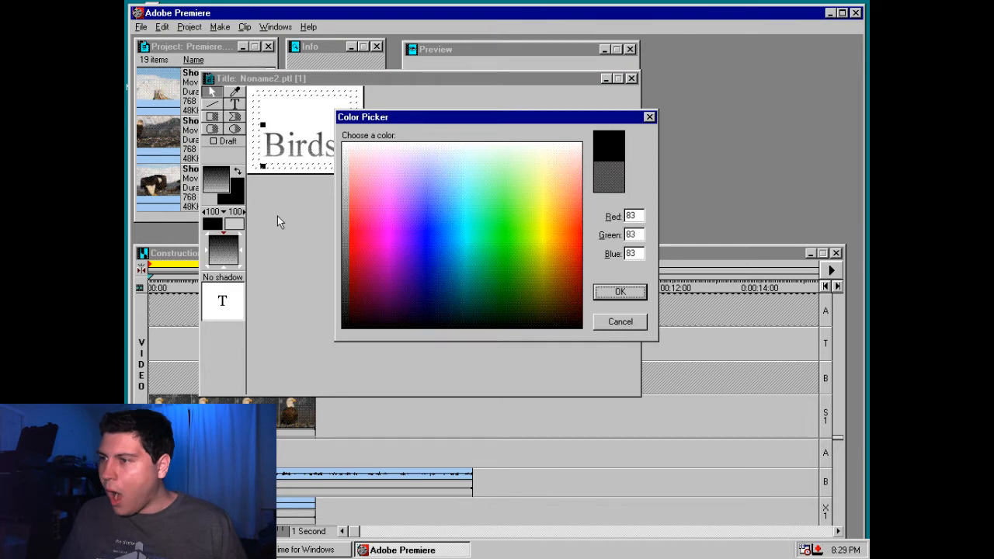
{"action": "left_click", "coordinate": [357, 215]}
{"action": "left_click", "coordinate": [622, 298]}
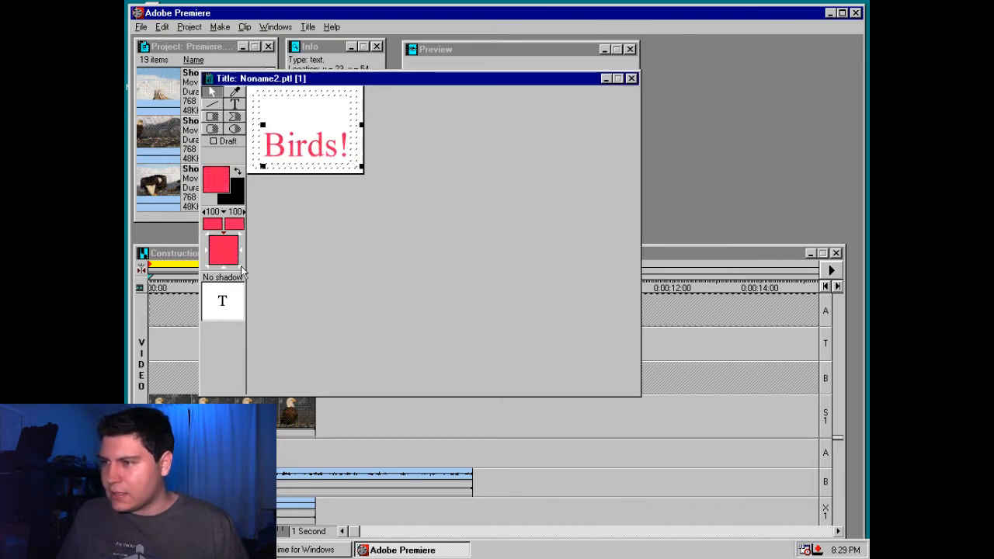
Try a green and a blue-violet gradient end colour for the "Birds!" title
{"action": "left_click", "coordinate": [234, 223]}
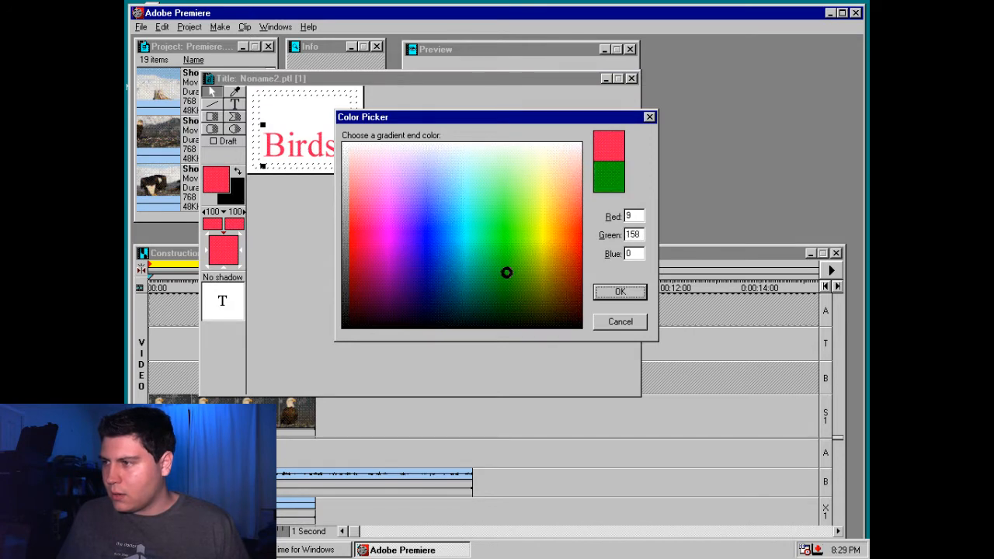
{"action": "left_click", "coordinate": [507, 272]}
{"action": "left_click", "coordinate": [619, 291]}
{"action": "left_click", "coordinate": [235, 223]}
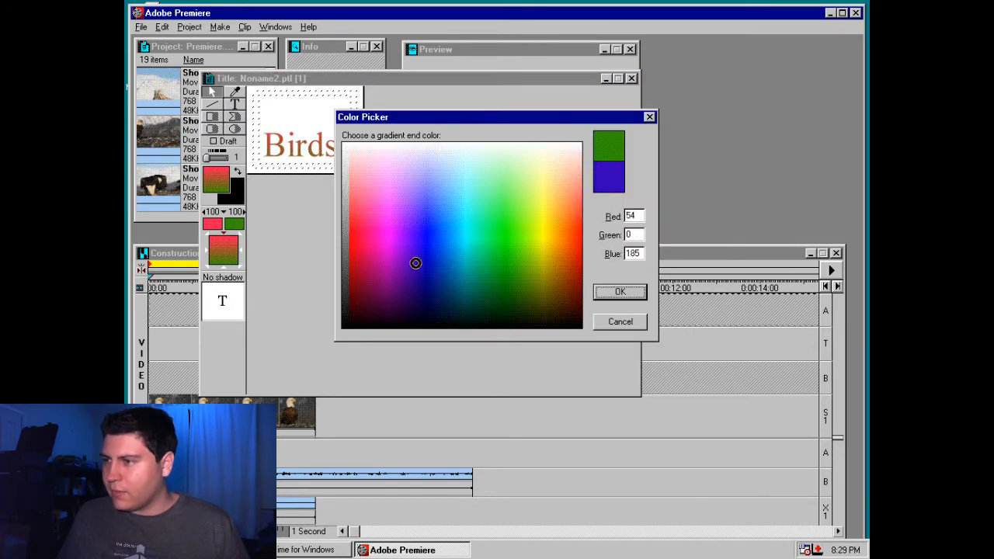
{"action": "left_click", "coordinate": [416, 263]}
{"action": "left_click", "coordinate": [620, 291]}
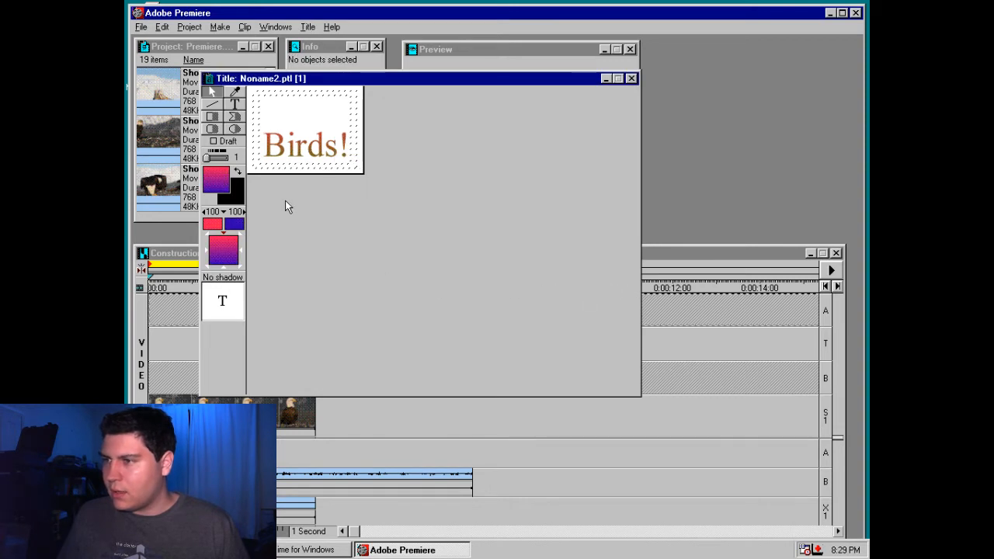
Set the gradient end colour of the "Birds!" text to dark violet with Red 50, Green 0, Blue 153
{"action": "left_click", "coordinate": [322, 125]}
{"action": "left_click", "coordinate": [235, 224]}
{"action": "left_click_drag", "start_coordinate": [421, 234], "coordinate": [413, 274]}
{"action": "left_click", "coordinate": [618, 292]}
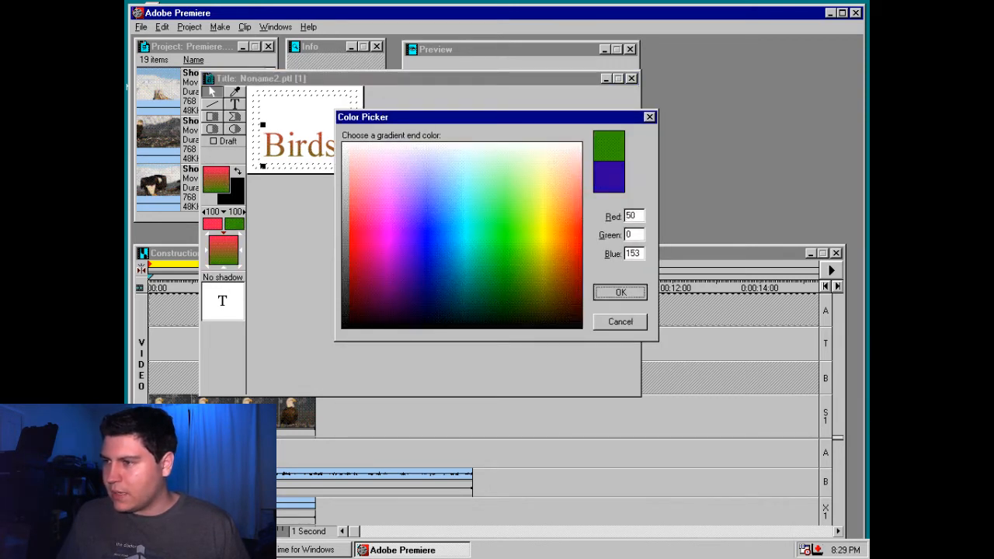
{"action": "left_click", "coordinate": [375, 224]}
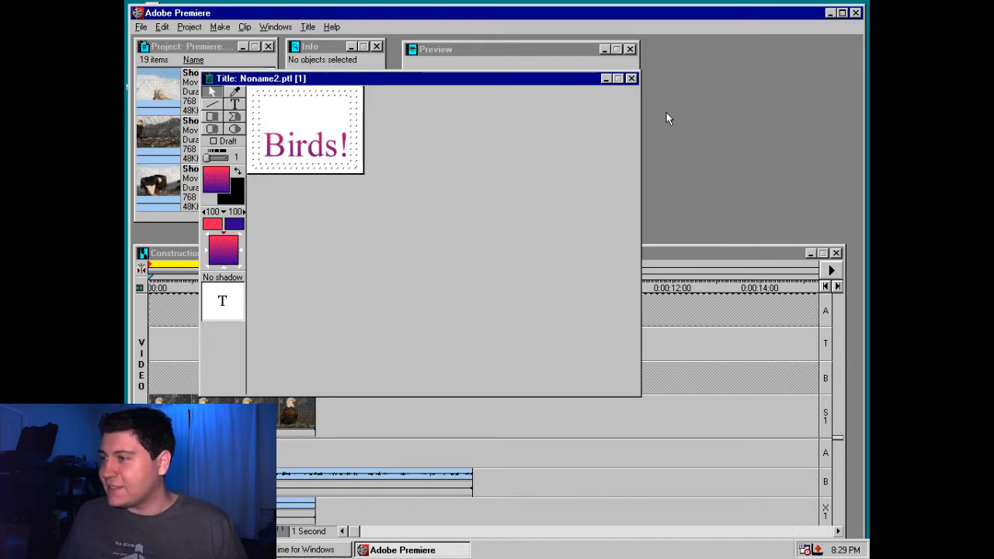
Close the title and save it as birds in the Premiere.TMP folder
{"action": "key", "text": "ctrl+w"}
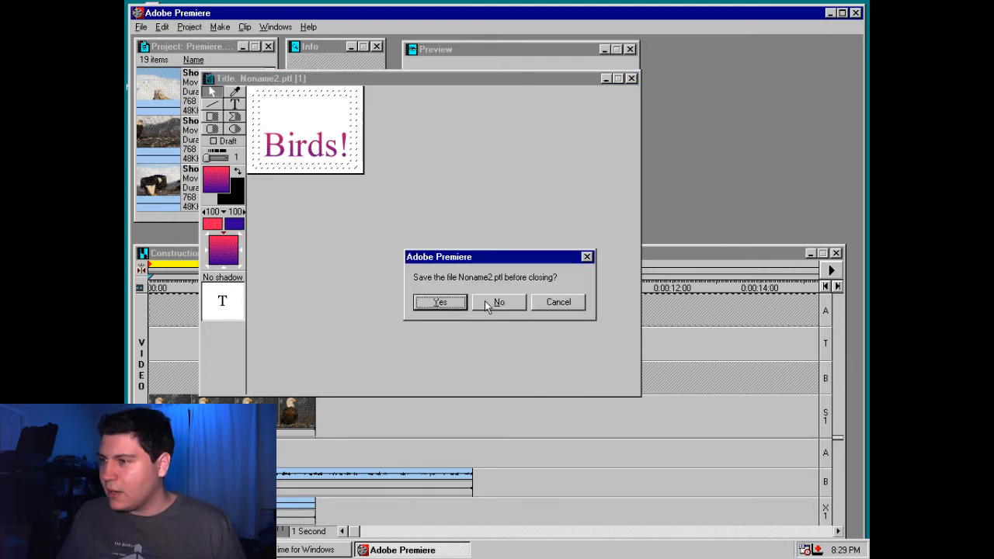
{"action": "left_click", "coordinate": [441, 303]}
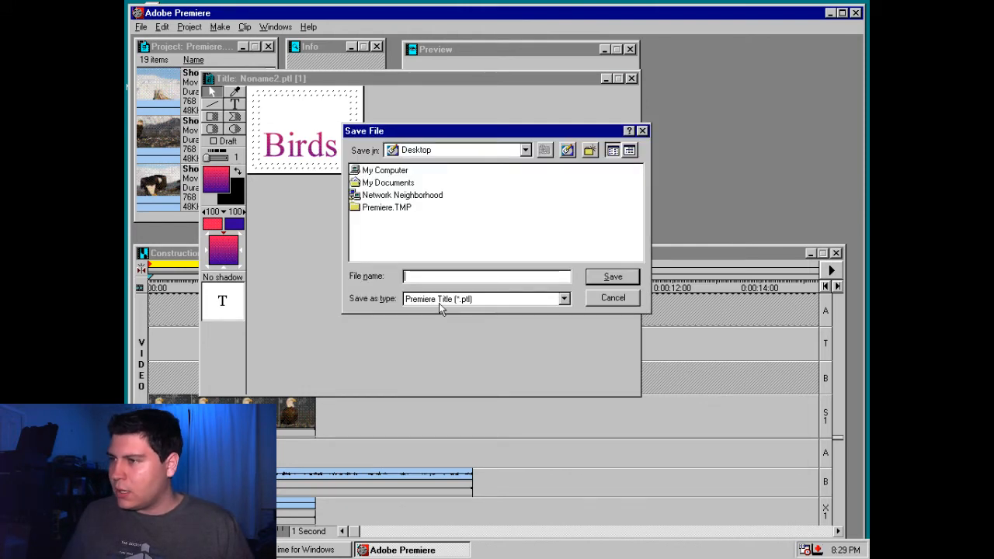
{"action": "double_click", "coordinate": [407, 210]}
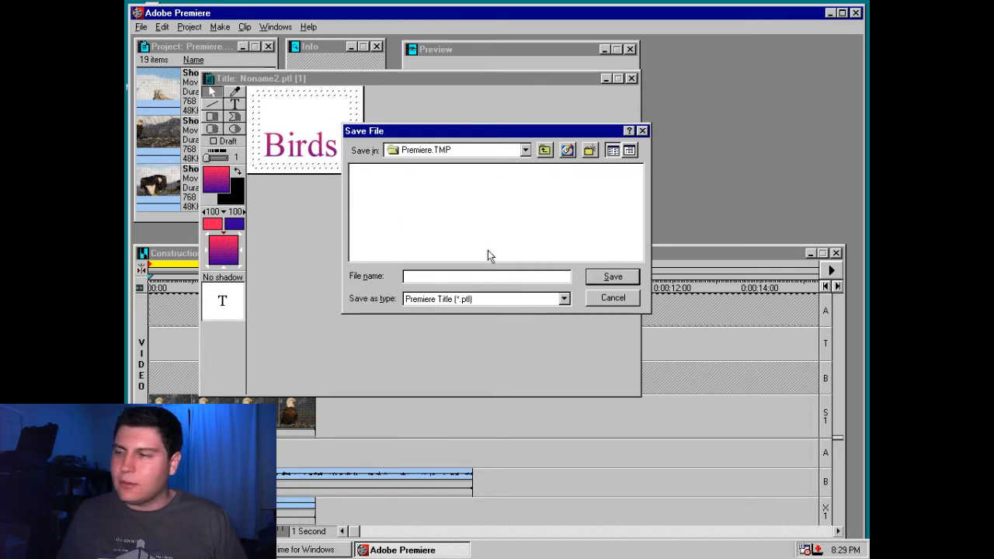
{"action": "type", "text": "bir"}
{"action": "key", "text": "Return"}
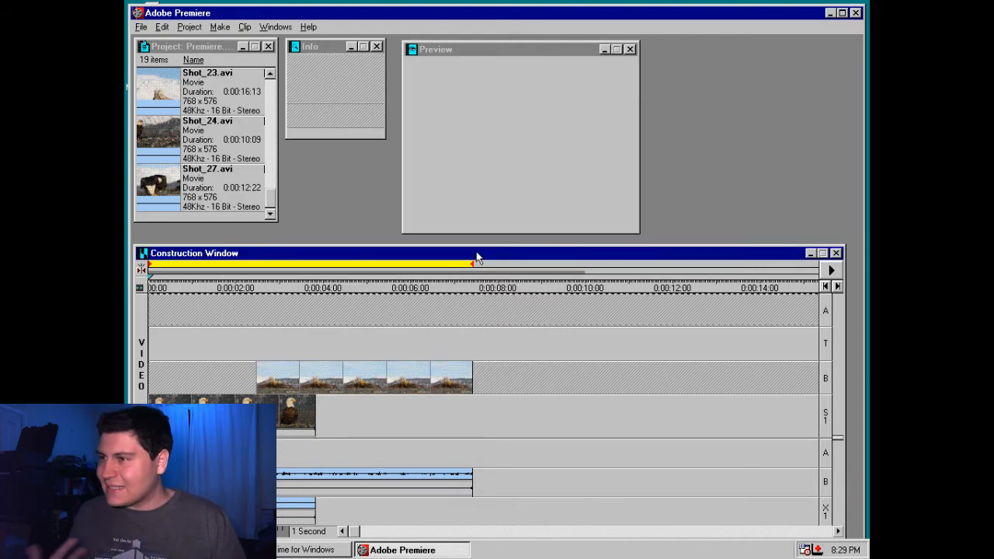
Import the saved birds title file from the Premiere.TMP folder into the project
{"action": "mouse_move", "coordinate": [270, 198]}
{"action": "left_mouse_down"}
{"action": "mouse_move", "coordinate": [288, 76]}
{"action": "mouse_move", "coordinate": [280, 212]}
{"action": "left_mouse_up"}
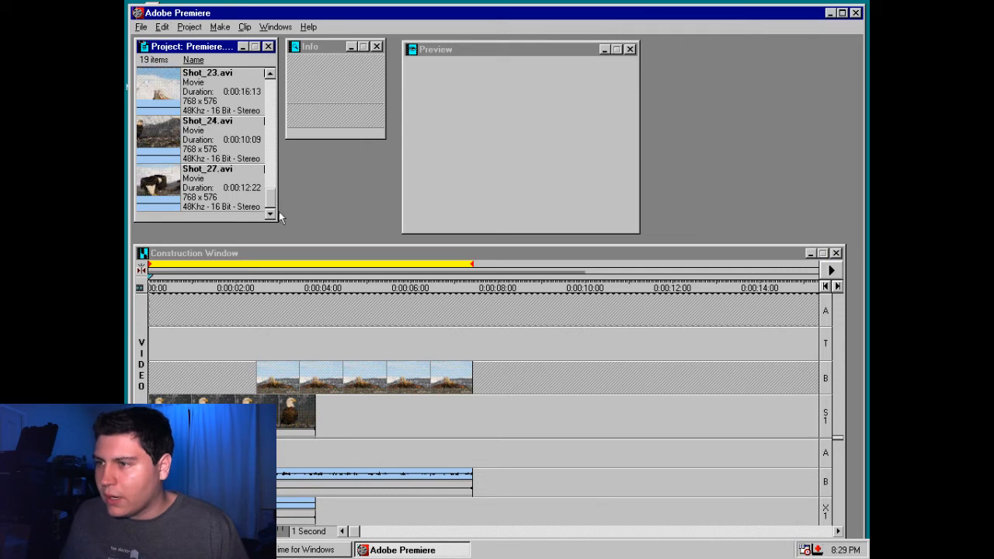
{"action": "right_click", "coordinate": [257, 218]}
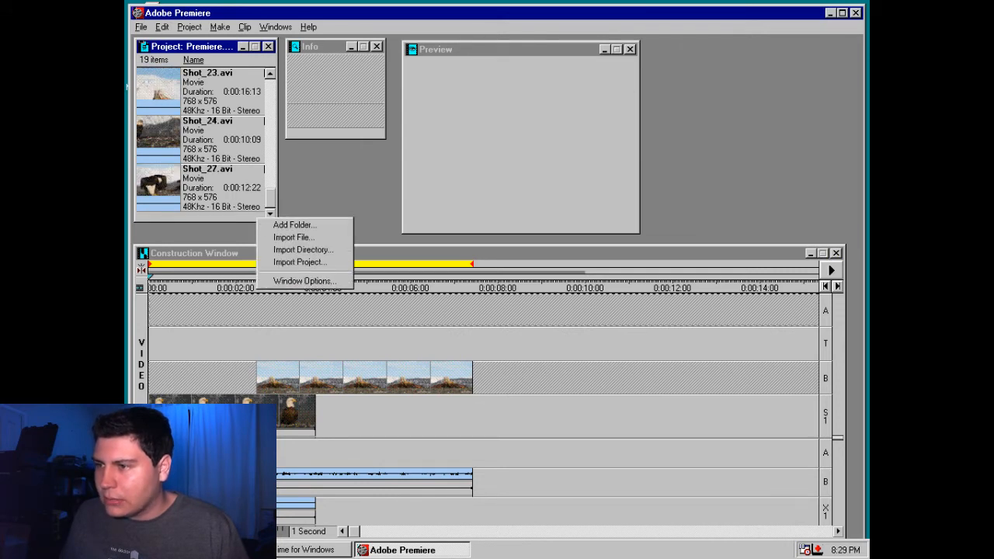
{"action": "left_click", "coordinate": [281, 236]}
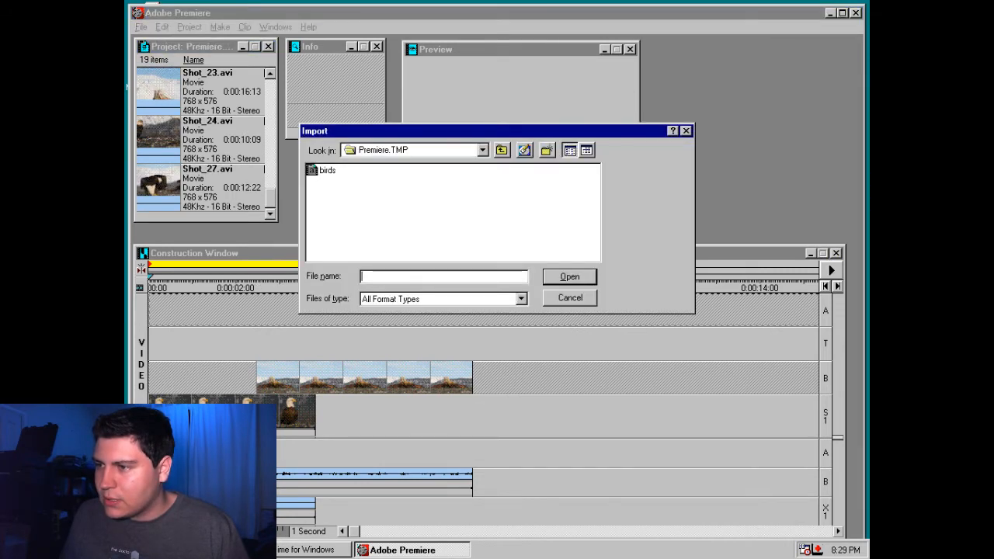
{"action": "double_click", "coordinate": [318, 170]}
Place the birds.ptl title on video track A, starting at 0:00:02:12 above the tree-stump clip
{"action": "left_click_drag", "start_coordinate": [172, 97], "coordinate": [280, 342]}
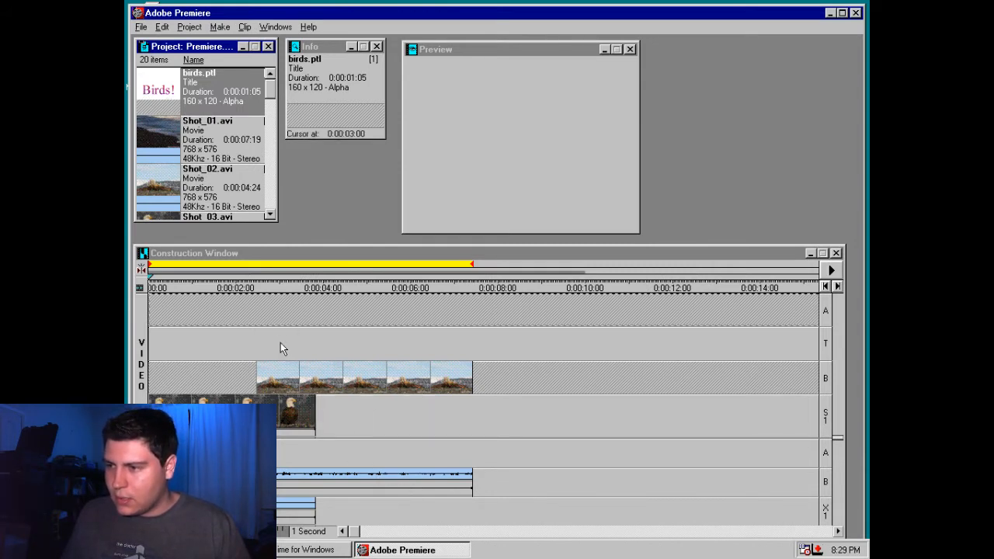
{"action": "left_click", "coordinate": [311, 365]}
{"action": "left_click", "coordinate": [303, 347]}
{"action": "left_click_drag", "start_coordinate": [163, 80], "coordinate": [303, 257]}
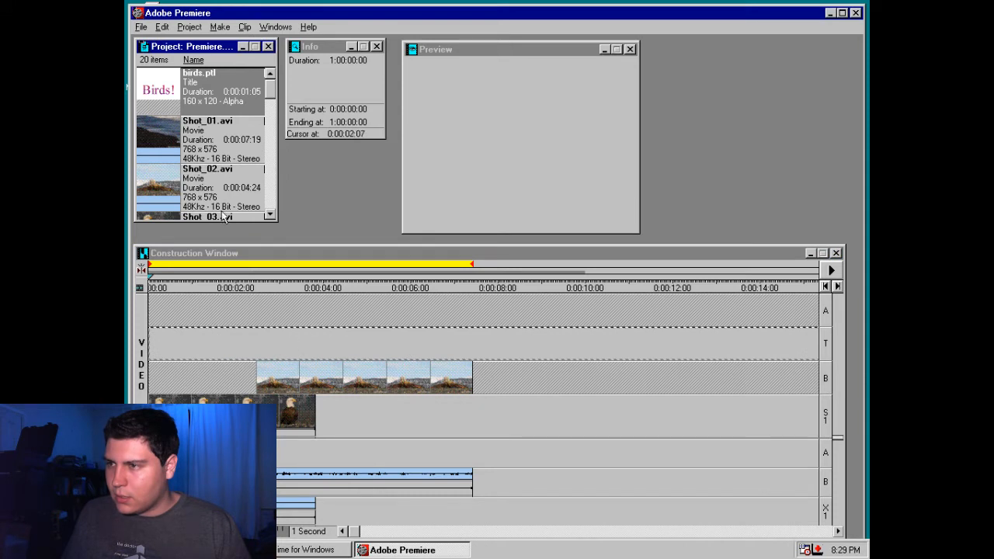
{"action": "left_click_drag", "start_coordinate": [224, 217], "coordinate": [282, 319]}
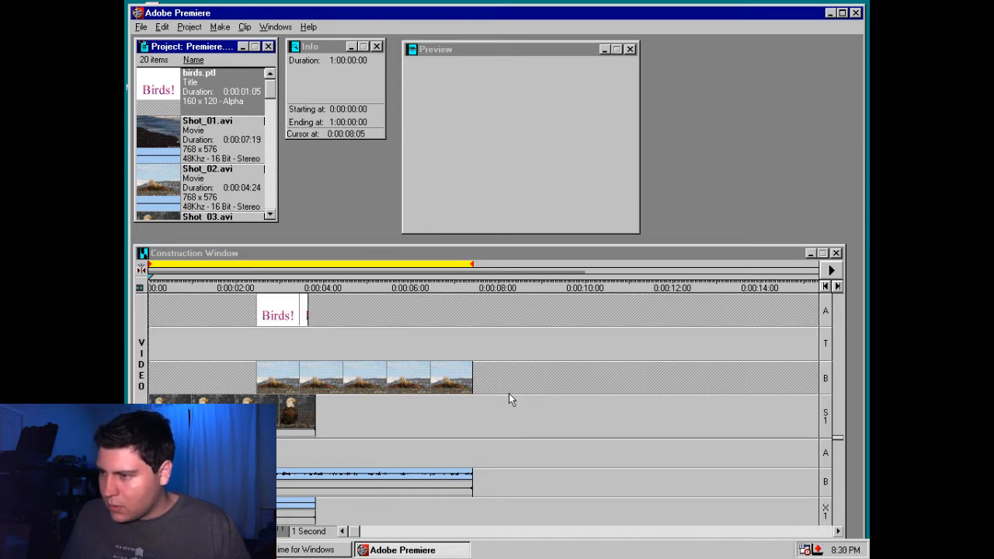
Look for track and clip options around the "Birds!" title, the transition track T and the superimpose track S1
{"action": "left_click", "coordinate": [299, 341]}
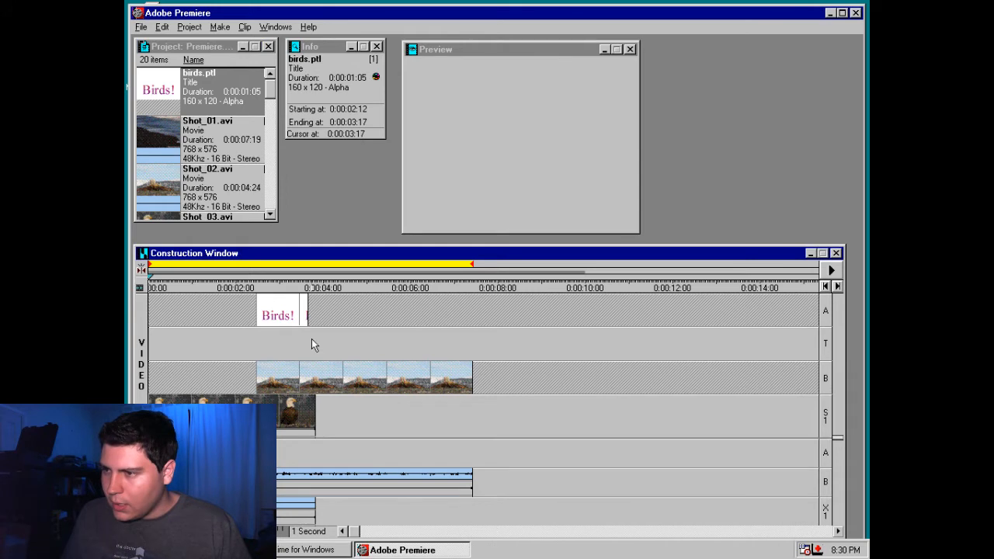
{"action": "right_click", "coordinate": [250, 343]}
{"action": "key", "text": "Escape"}
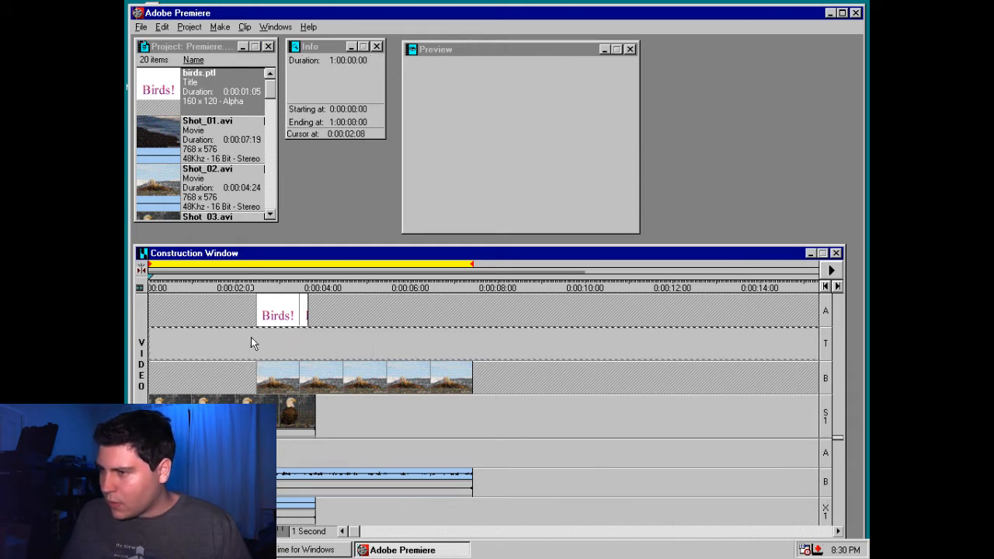
{"action": "right_click", "coordinate": [251, 343]}
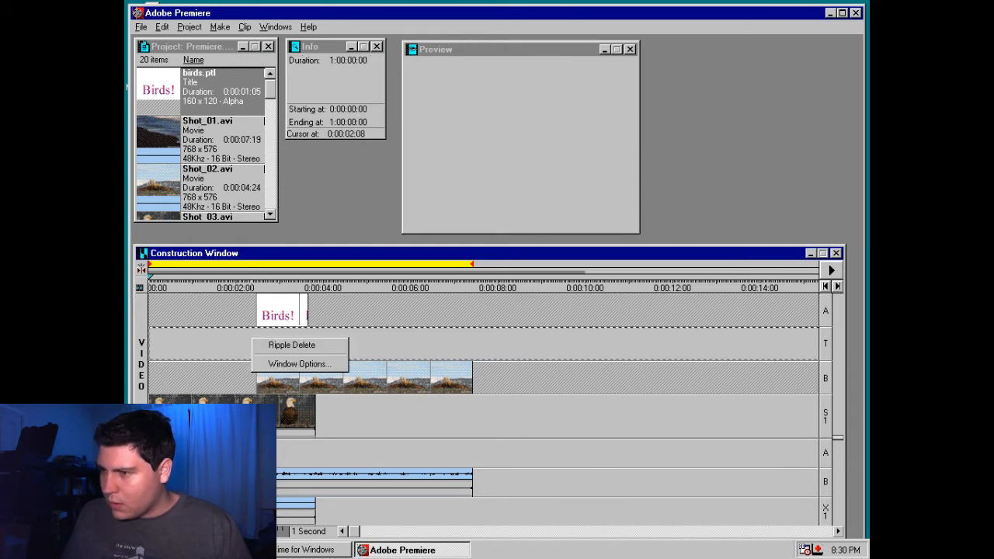
{"action": "left_click", "coordinate": [820, 354]}
{"action": "left_click", "coordinate": [820, 354]}
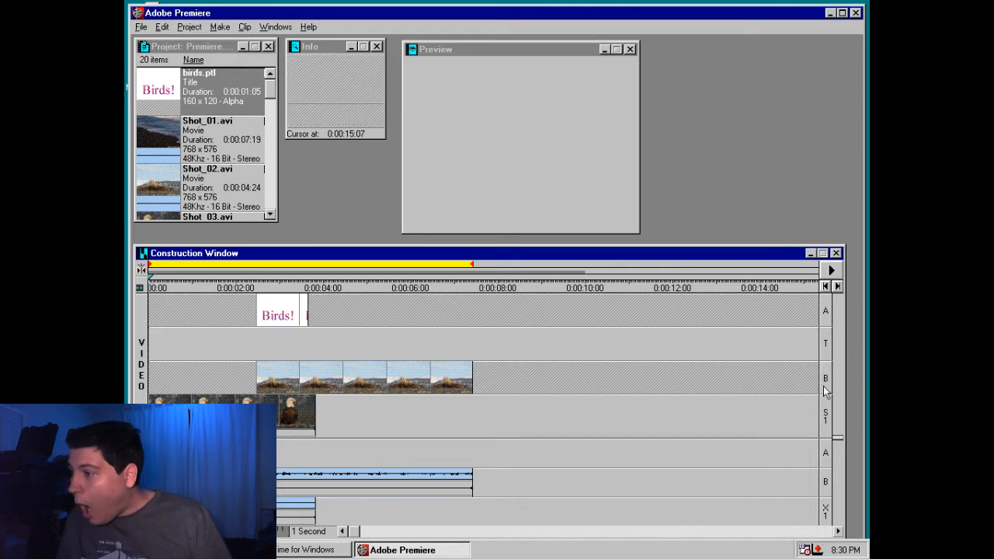
{"action": "left_click", "coordinate": [298, 413]}
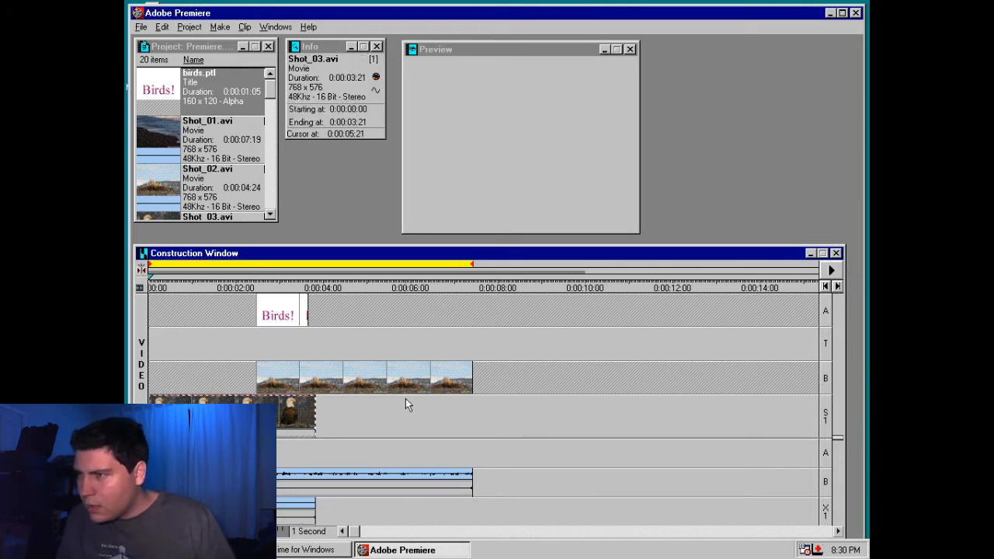
{"action": "left_click", "coordinate": [570, 399]}
{"action": "left_click", "coordinate": [829, 344]}
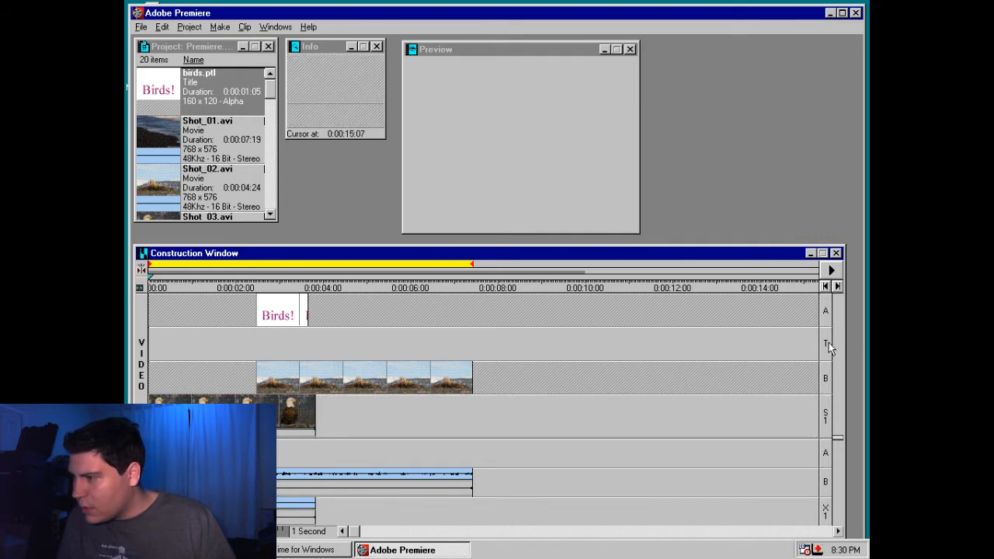
{"action": "right_click", "coordinate": [301, 319]}
{"action": "right_click", "coordinate": [298, 342]}
{"action": "left_click", "coordinate": [293, 344]}
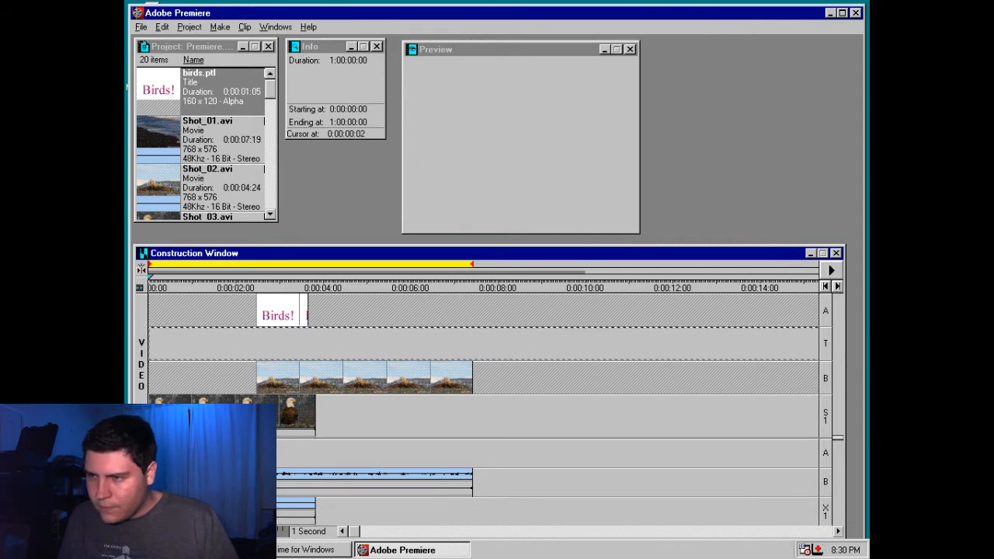
Scrub to about 0:00:03:00 under the "Birds!" clip and render a preview of the timeline
{"action": "left_click_drag", "start_coordinate": [151, 279], "coordinate": [264, 280]}
{"action": "left_click", "coordinate": [289, 304]}
{"action": "left_click", "coordinate": [281, 280]}
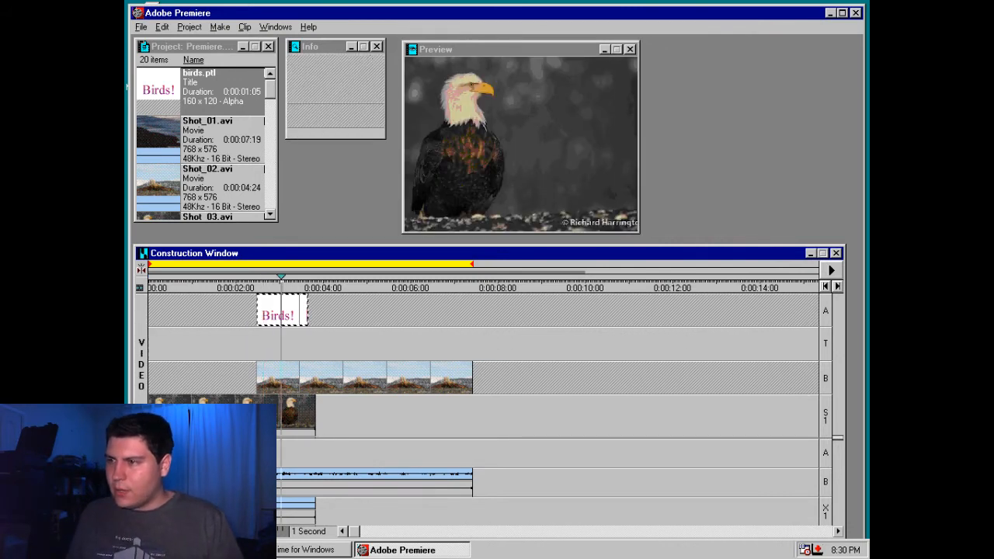
{"action": "left_click", "coordinate": [294, 310]}
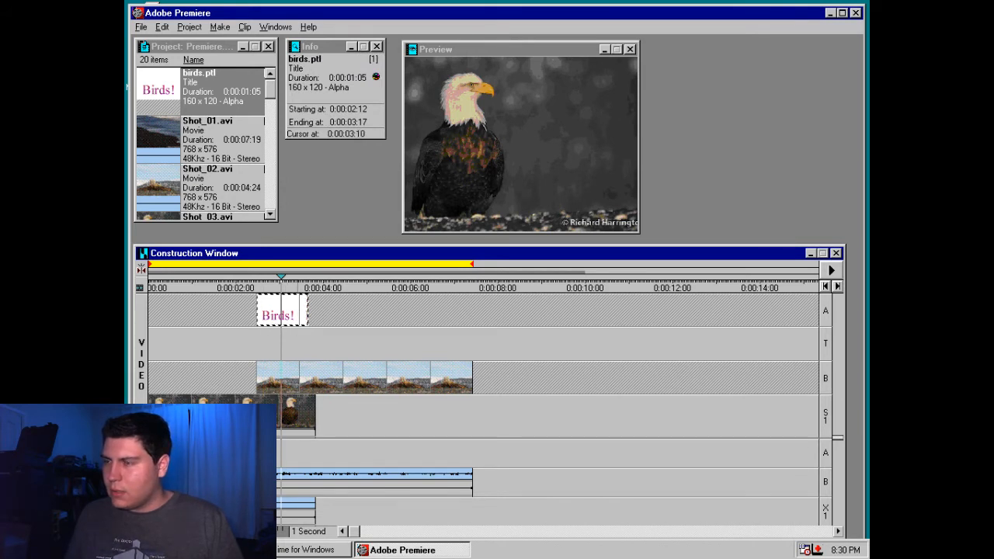
{"action": "key", "text": "Return"}
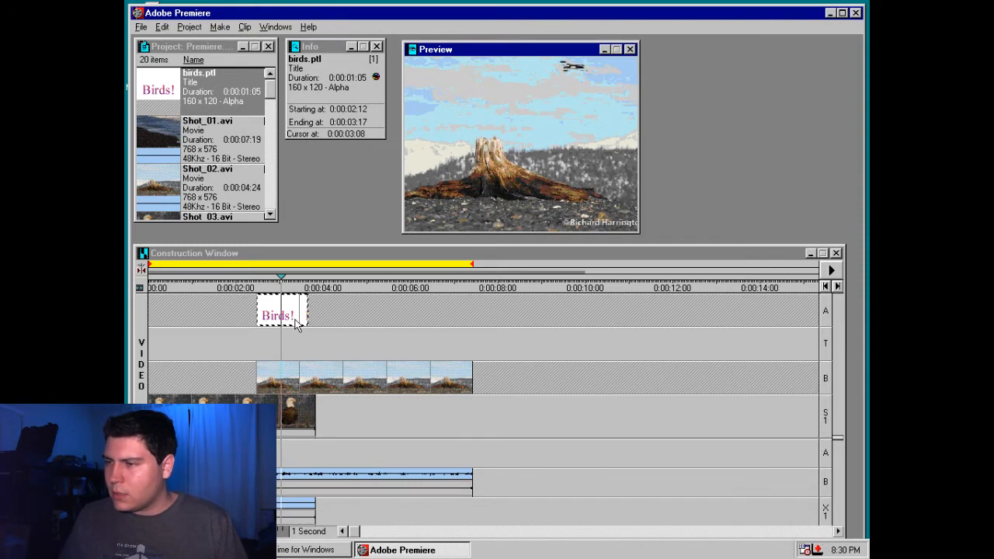
Shorten the work area to run from 0:00:02:12 to 0:00:03:08 under the "Birds!" title
{"action": "left_click_drag", "start_coordinate": [471, 264], "coordinate": [292, 264]}
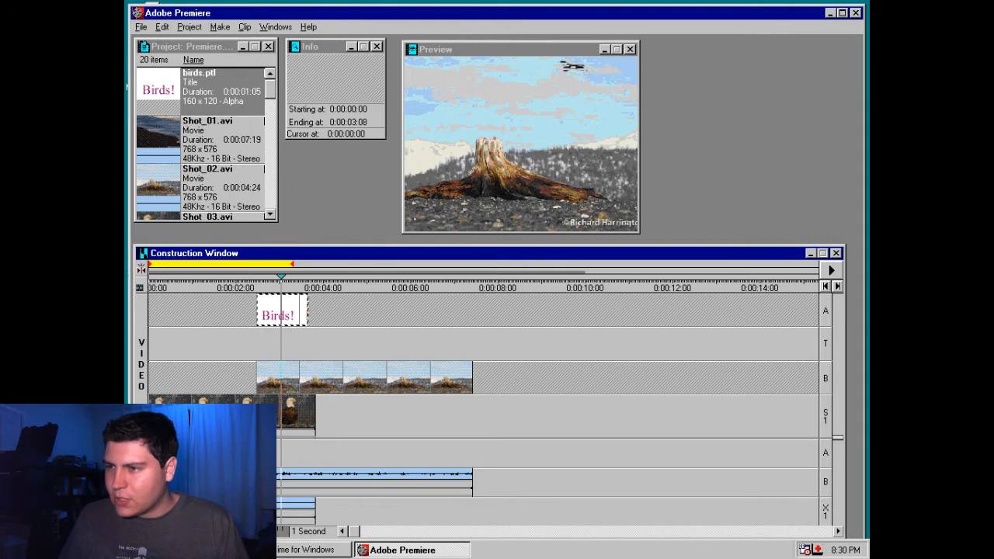
{"action": "left_click_drag", "start_coordinate": [150, 264], "coordinate": [255, 264]}
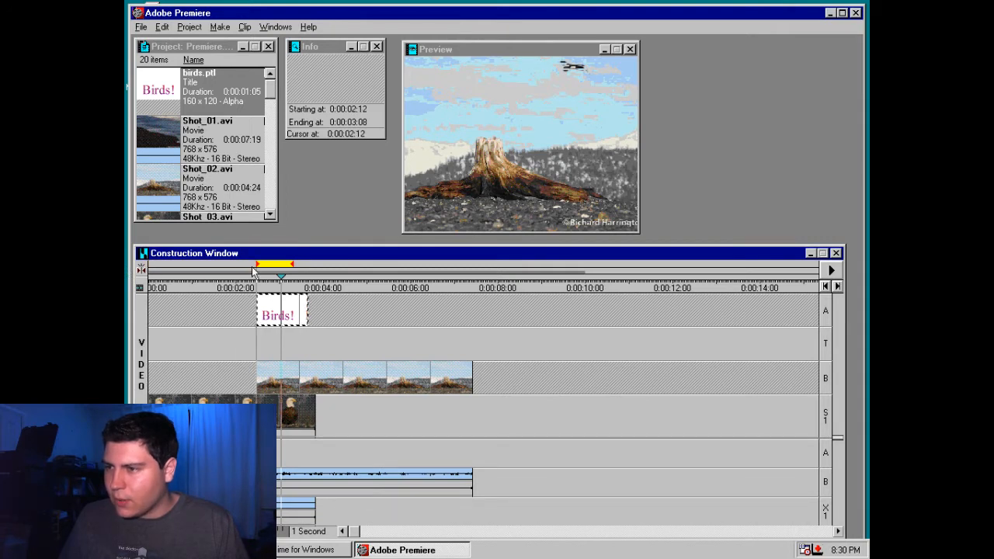
Move the tree-stump clip up to track A and the "Birds!" title to 0:00:01:23 over the eagle clip
{"action": "left_click", "coordinate": [354, 378]}
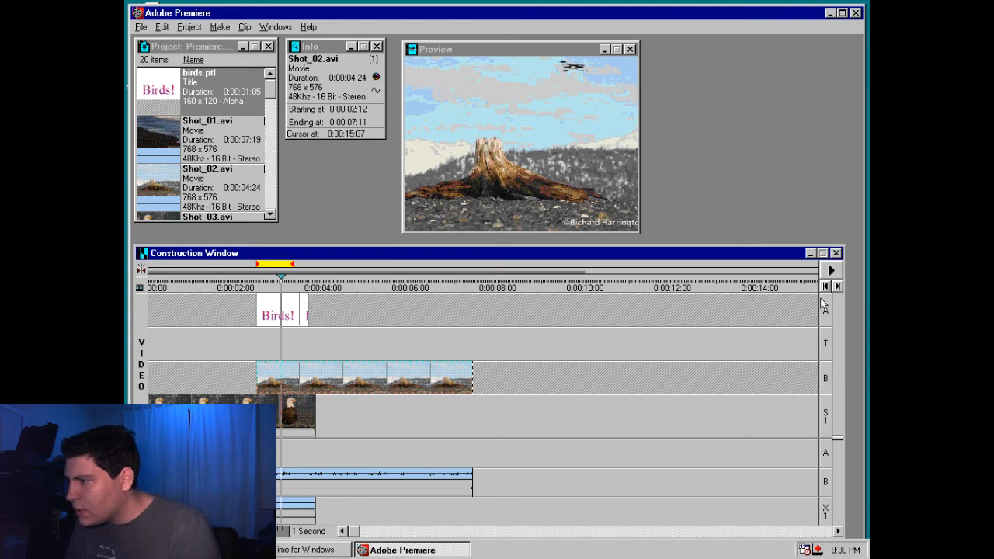
{"action": "mouse_move", "coordinate": [267, 378]}
{"action": "left_mouse_down"}
{"action": "mouse_move", "coordinate": [318, 310]}
{"action": "mouse_move", "coordinate": [420, 282]}
{"action": "mouse_move", "coordinate": [210, 282]}
{"action": "mouse_move", "coordinate": [277, 310]}
{"action": "mouse_move", "coordinate": [252, 308]}
{"action": "left_mouse_up"}
{"action": "left_click", "coordinate": [345, 280]}
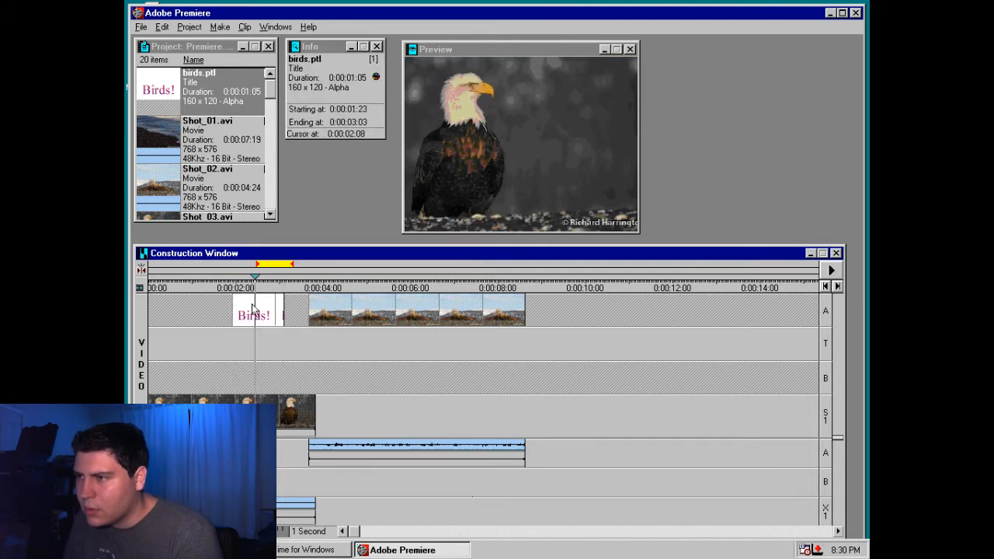
Check the title's clip options and switch the preview size to PAL, returning it to 320 x 240
{"action": "right_click", "coordinate": [254, 310]}
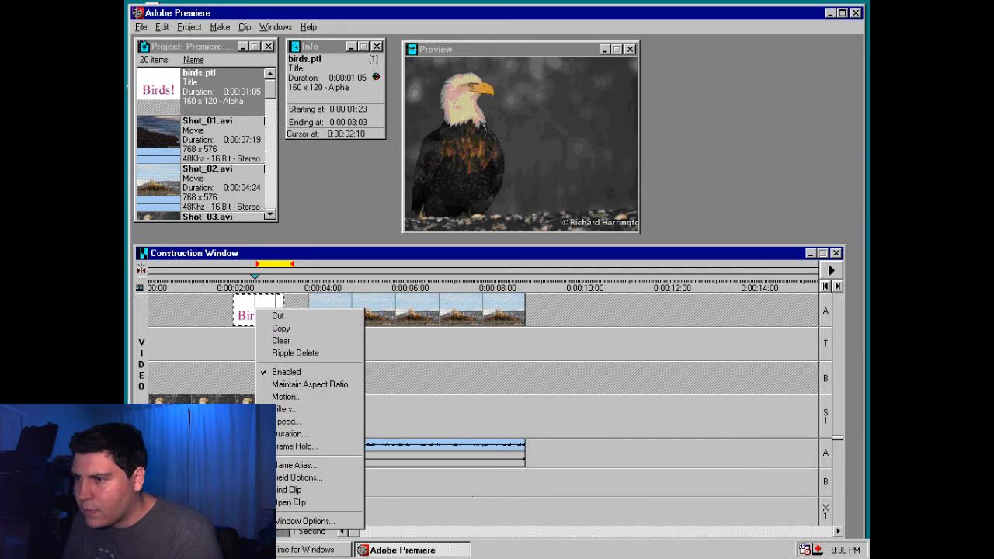
{"action": "right_click", "coordinate": [354, 110]}
{"action": "right_click", "coordinate": [495, 177]}
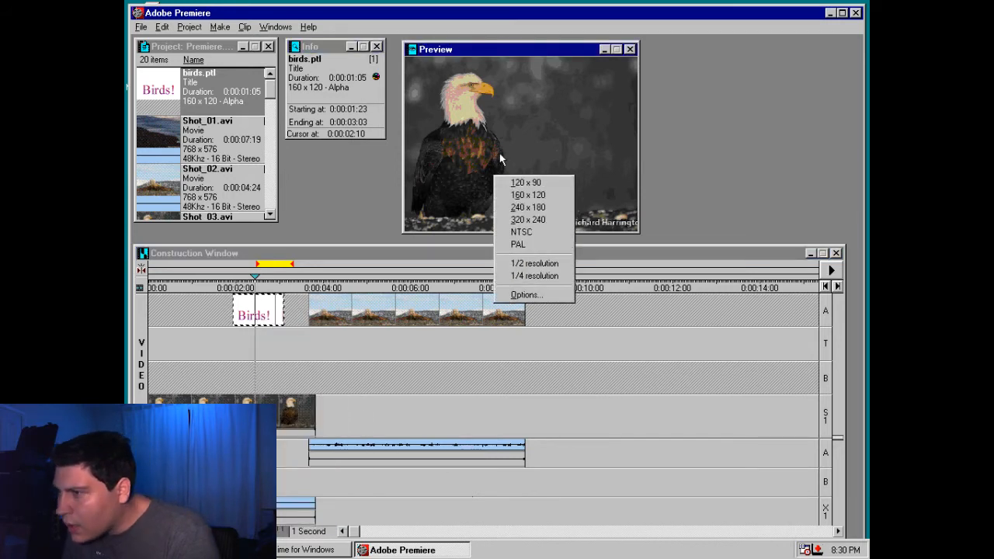
{"action": "left_click", "coordinate": [518, 245]}
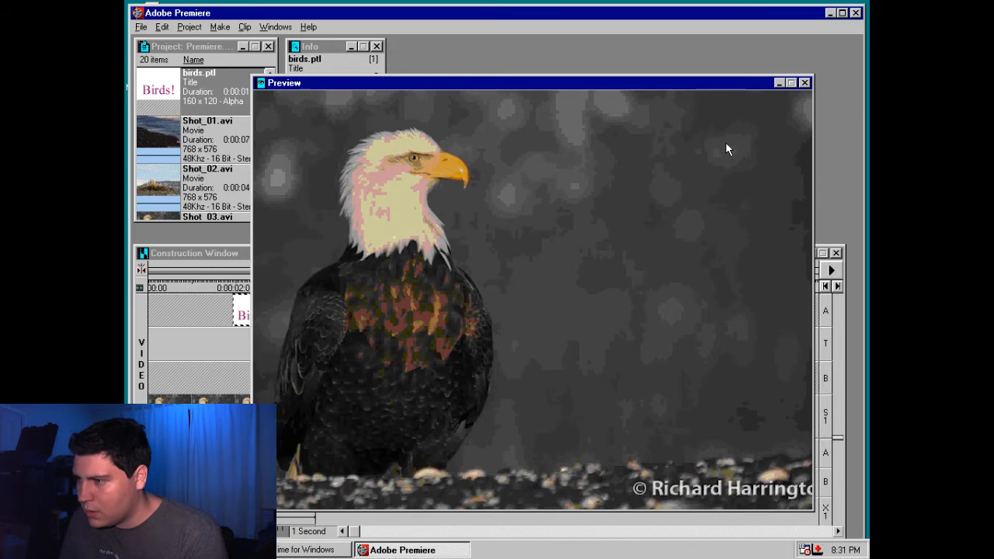
{"action": "right_click", "coordinate": [667, 327]}
{"action": "left_click", "coordinate": [730, 374]}
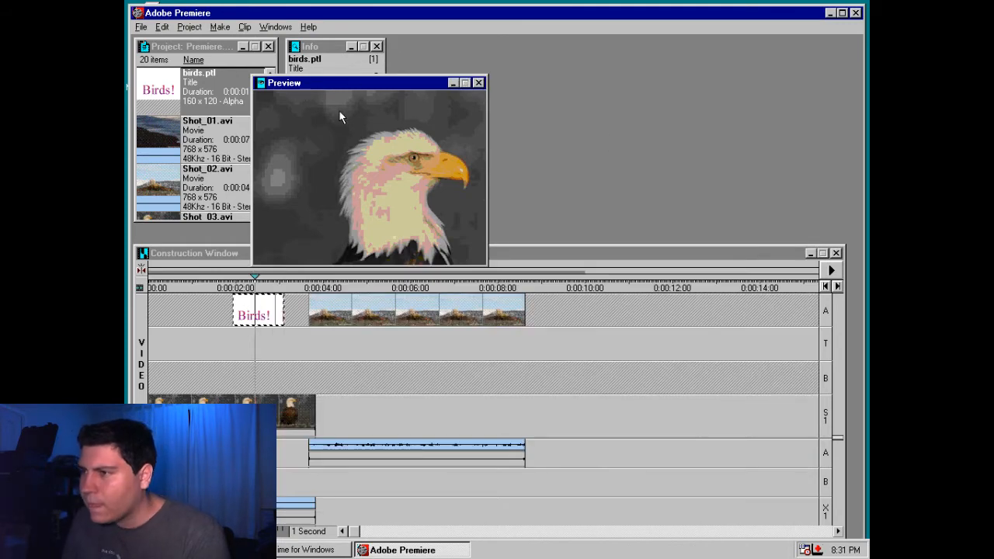
Move the Preview and Controller windows clear of the Project and Info windows and play the timeline from 0:00:02:14
{"action": "left_click_drag", "start_coordinate": [346, 87], "coordinate": [577, 61]}
{"action": "left_click", "coordinate": [273, 314]}
{"action": "left_click", "coordinate": [264, 285]}
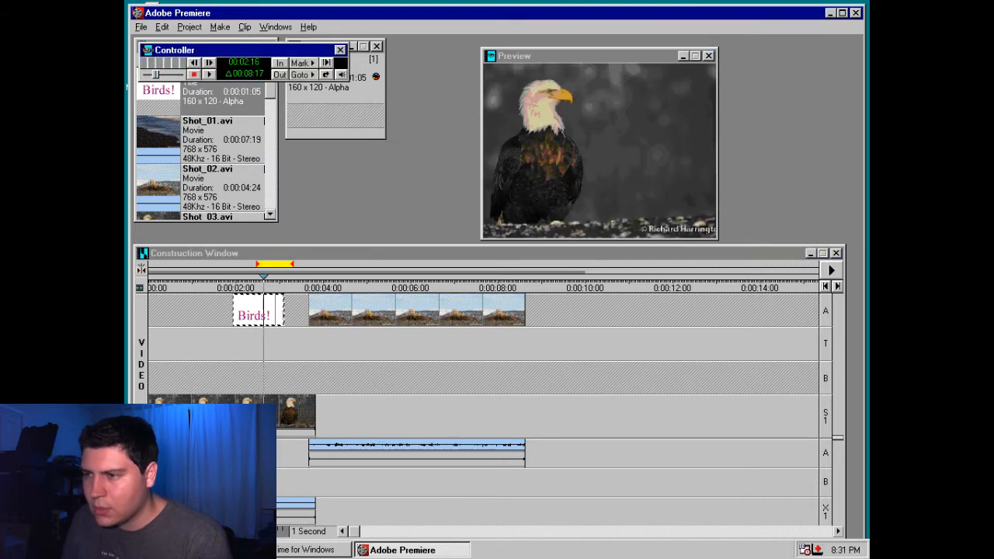
{"action": "key", "text": "Left"}
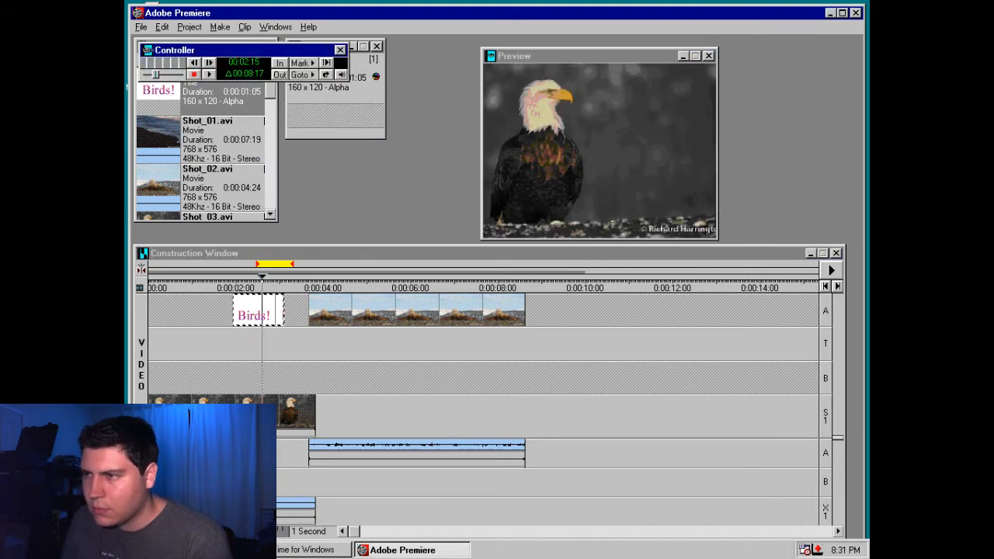
{"action": "key", "text": "Left"}
{"action": "left_click_drag", "start_coordinate": [264, 51], "coordinate": [394, 219]}
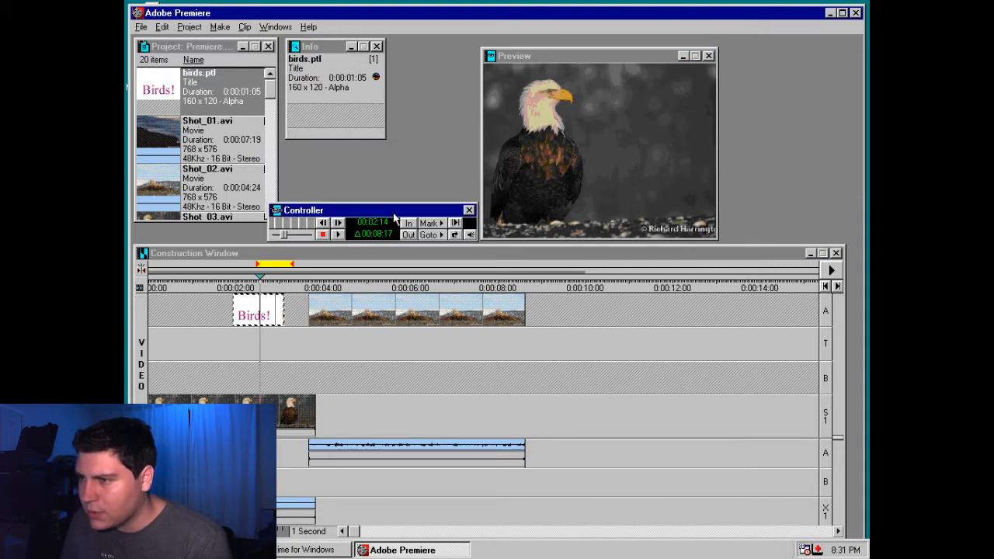
{"action": "left_click", "coordinate": [338, 235]}
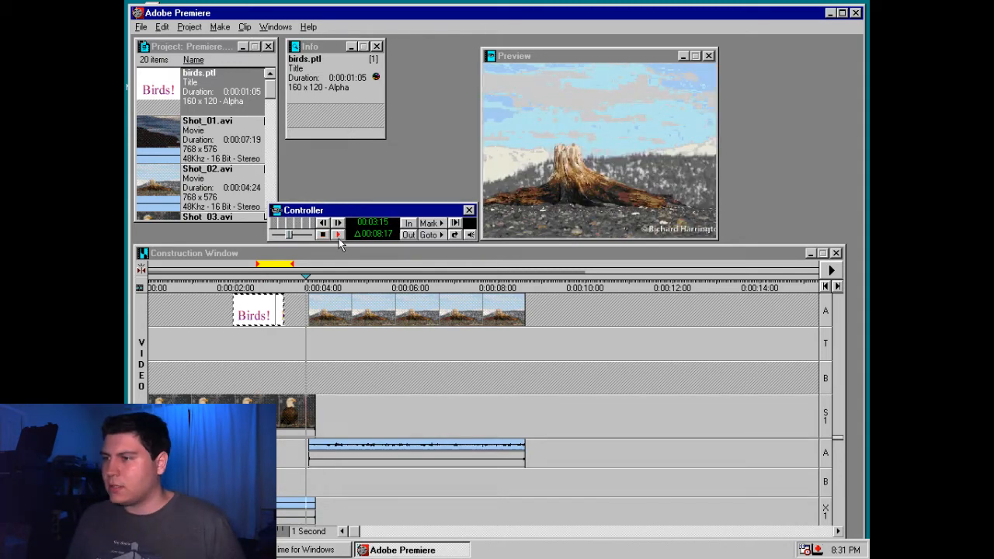
Scrub to 0:00:02:09 under the "Birds!" title, check its clip options, and move it down to track B
{"action": "left_click", "coordinate": [241, 287]}
{"action": "right_click", "coordinate": [243, 313]}
{"action": "left_click", "coordinate": [241, 287]}
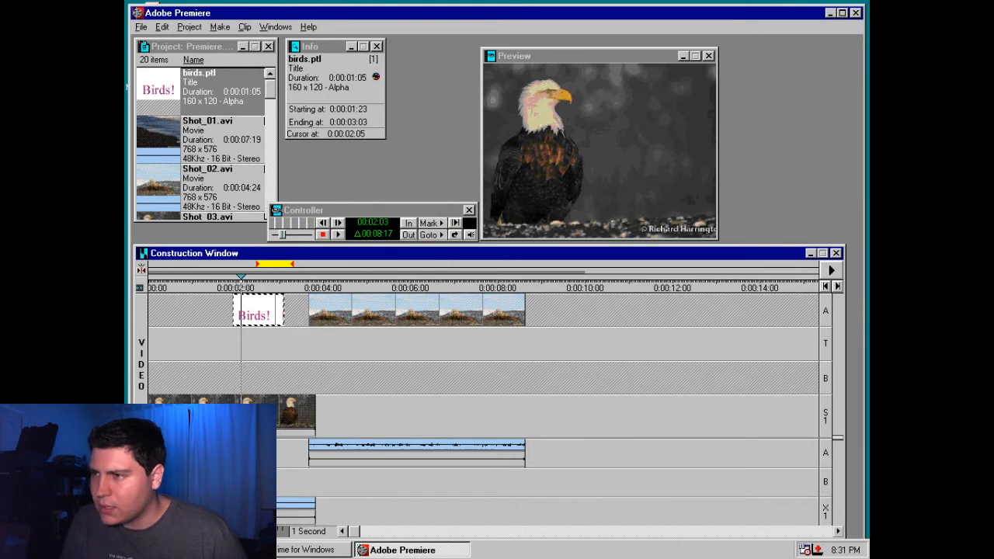
{"action": "right_click", "coordinate": [247, 317]}
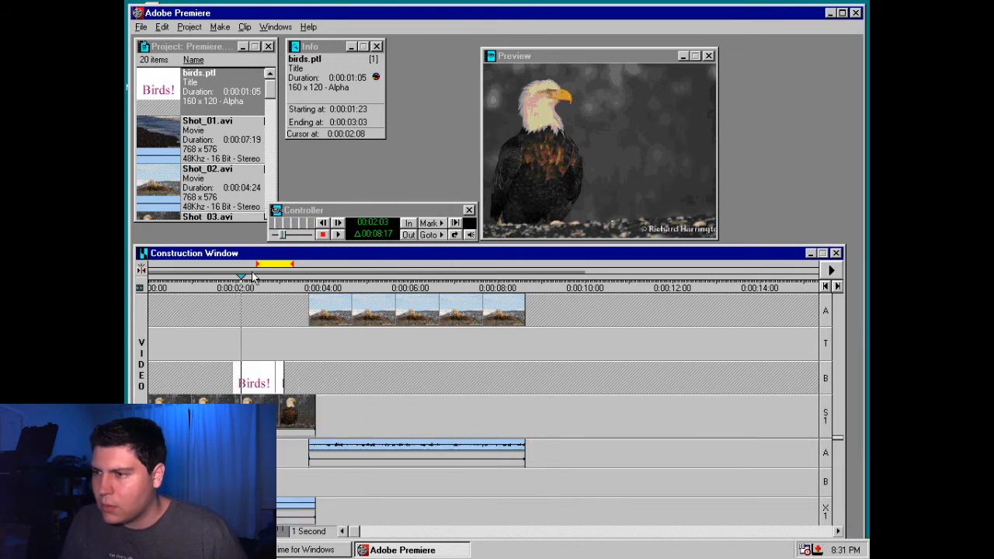
{"action": "left_click_drag", "start_coordinate": [241, 286], "coordinate": [251, 287]}
{"action": "left_click", "coordinate": [255, 372]}
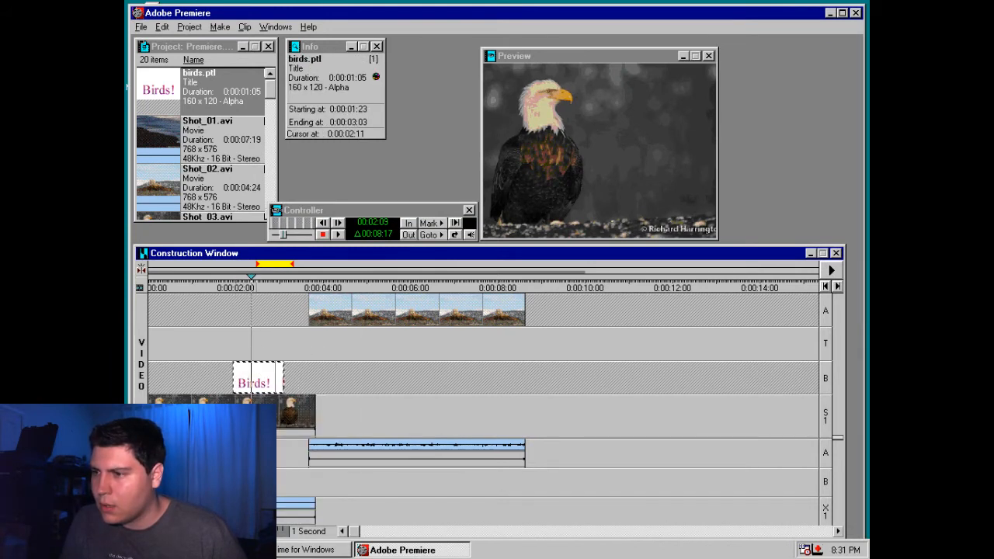
Move the "Birds!" title to empty space on track B, starting at 0:00:10:16, and preview it at 0:00:11:12
{"action": "left_click_drag", "start_coordinate": [259, 379], "coordinate": [657, 416]}
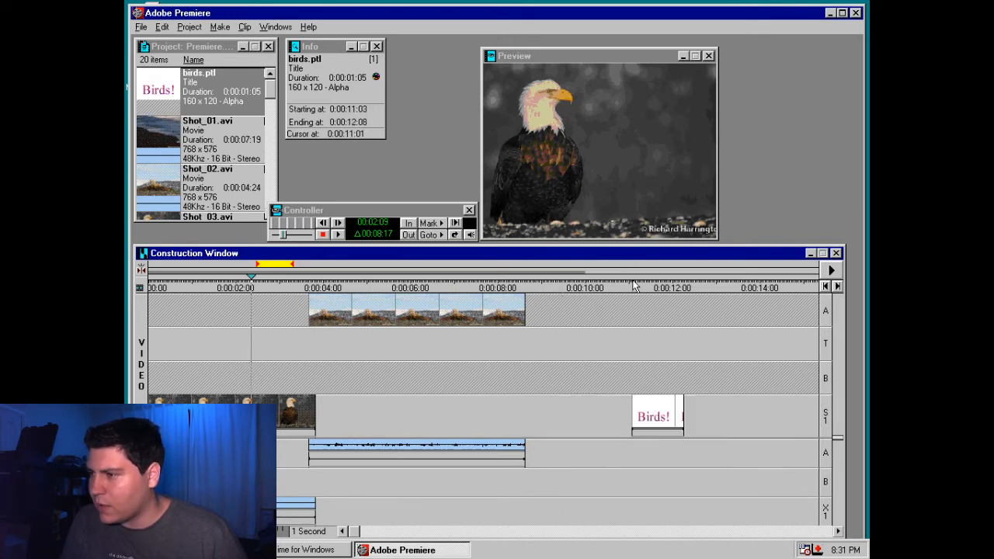
{"action": "left_click", "coordinate": [648, 286]}
{"action": "left_click_drag", "start_coordinate": [669, 415], "coordinate": [646, 387]}
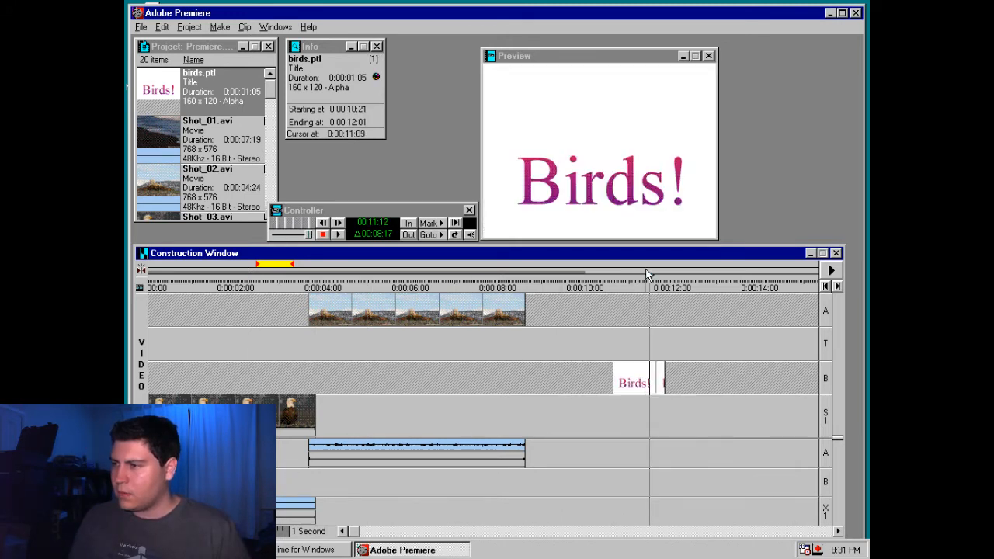
{"action": "left_click", "coordinate": [649, 276]}
Move the tree-stump clip to superimpose track S1 beneath the "Birds!" title and preview the overlap at 0:00:11:05
{"action": "left_click_drag", "start_coordinate": [499, 315], "coordinate": [631, 413]}
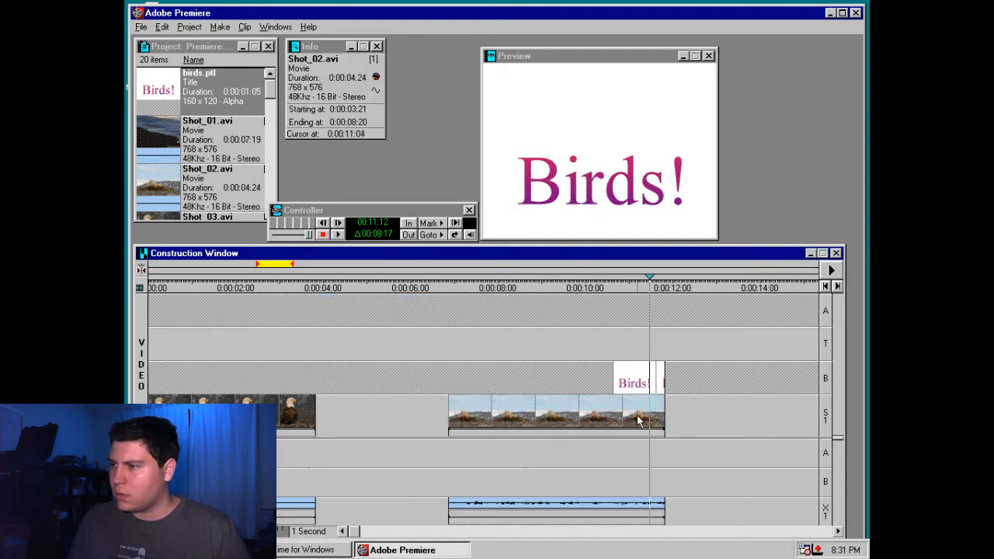
{"action": "left_click", "coordinate": [629, 280]}
{"action": "left_click", "coordinate": [638, 286]}
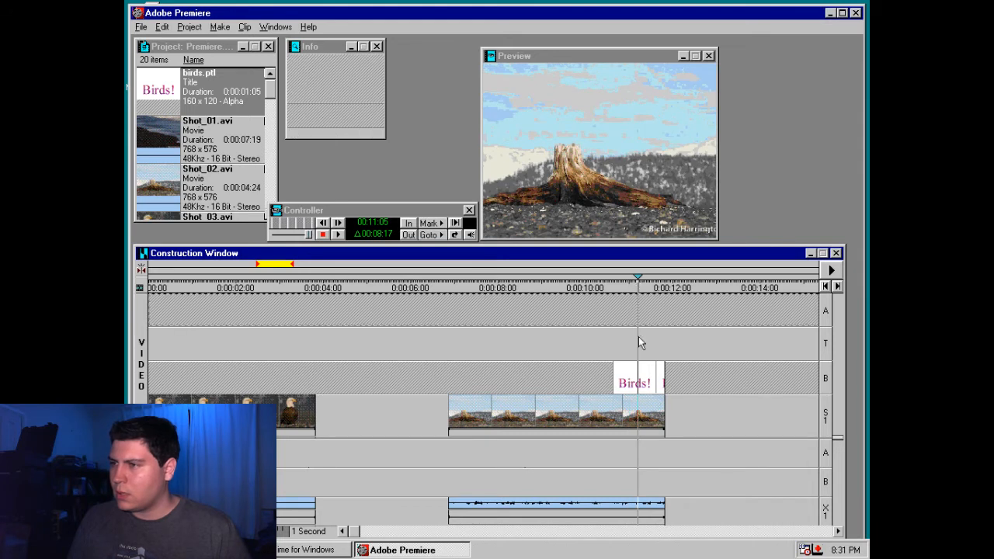
Check the clip options of the "Birds!" title on track B while it overlaps the tree-stump clip
{"action": "left_click", "coordinate": [638, 410]}
{"action": "left_click", "coordinate": [638, 379]}
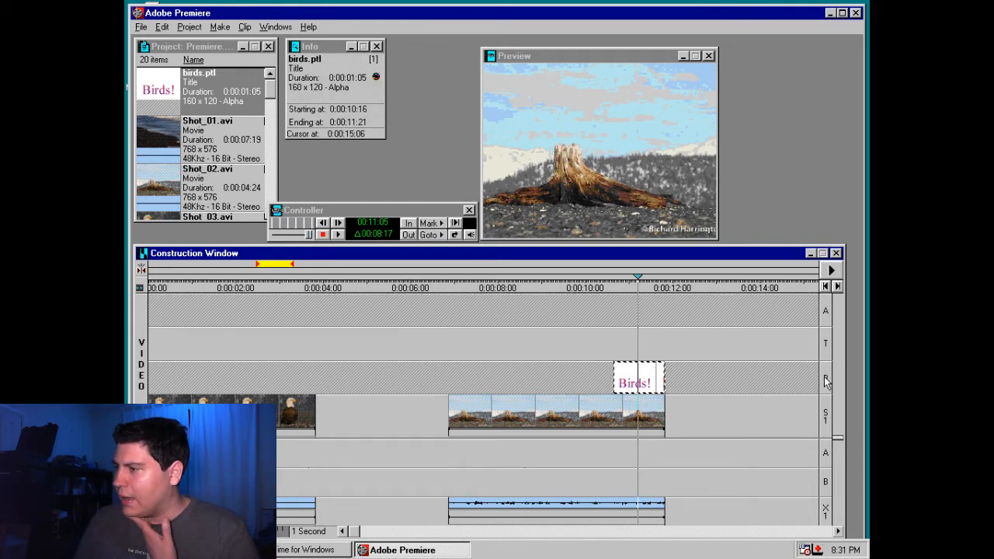
{"action": "left_click_drag", "start_coordinate": [613, 412], "coordinate": [638, 399]}
{"action": "right_click", "coordinate": [641, 379]}
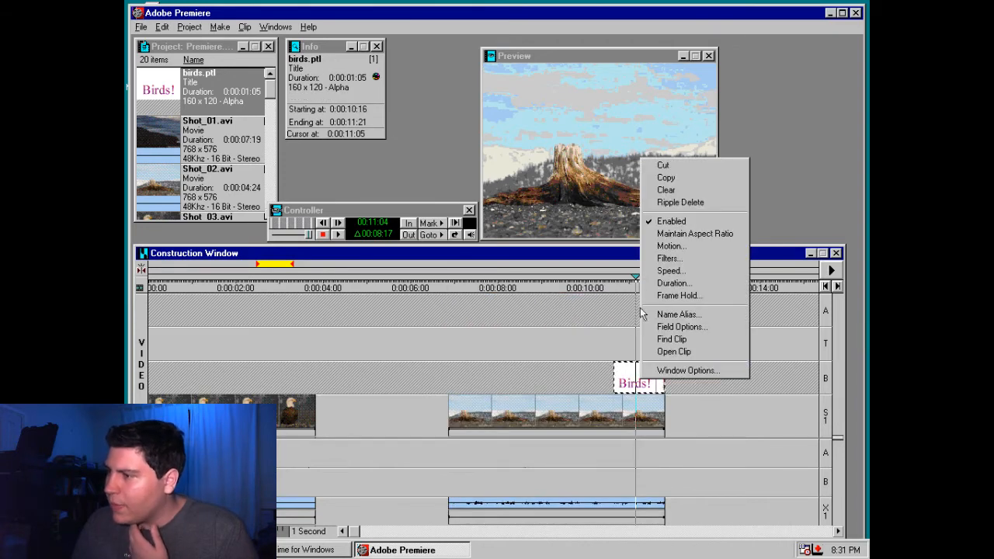
{"action": "left_click", "coordinate": [591, 333]}
Place the tree-stump clip directly after the eagle clip on track S1 and compare its clip options with the title's
{"action": "left_click_drag", "start_coordinate": [580, 411], "coordinate": [419, 437]}
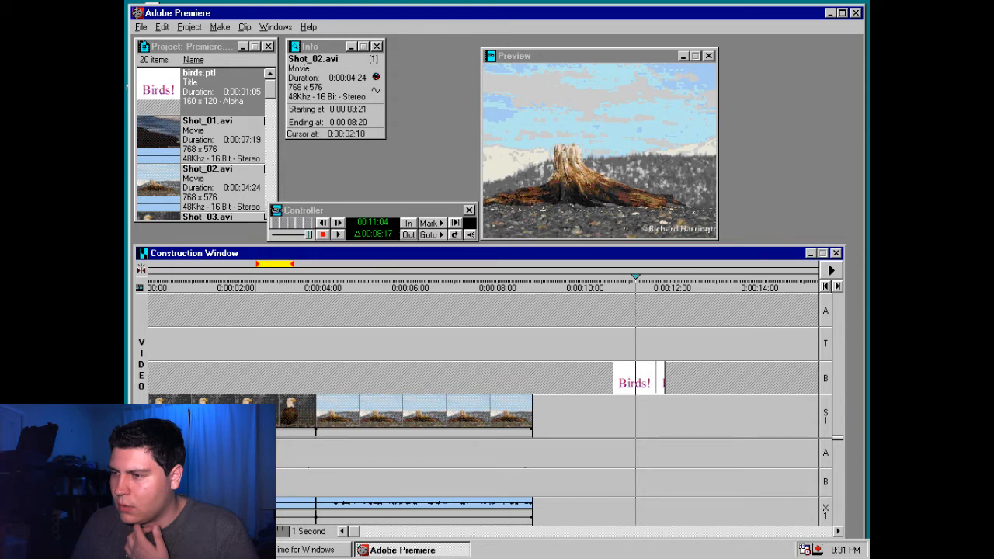
{"action": "right_click", "coordinate": [312, 418]}
{"action": "left_click", "coordinate": [306, 418]}
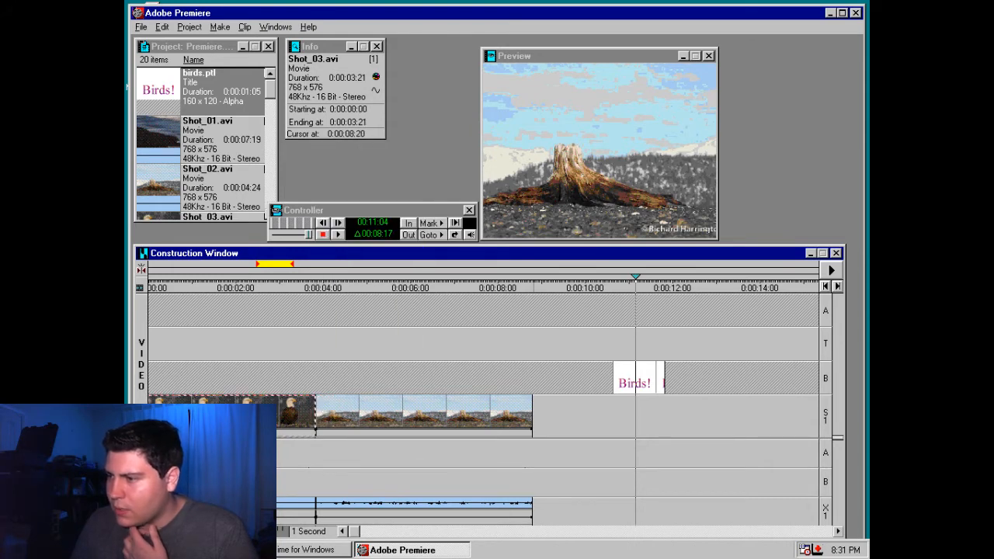
{"action": "right_click", "coordinate": [531, 417]}
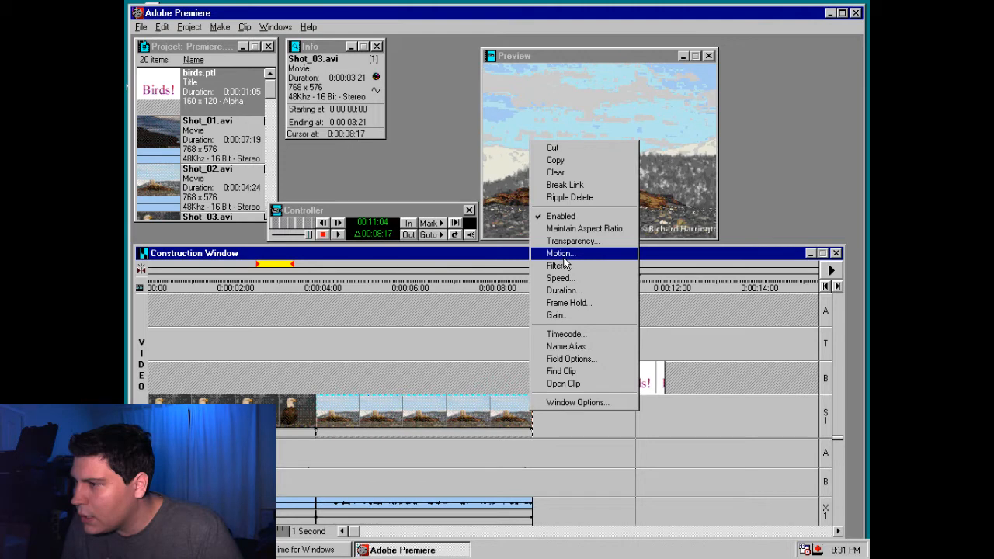
{"action": "left_click", "coordinate": [667, 378]}
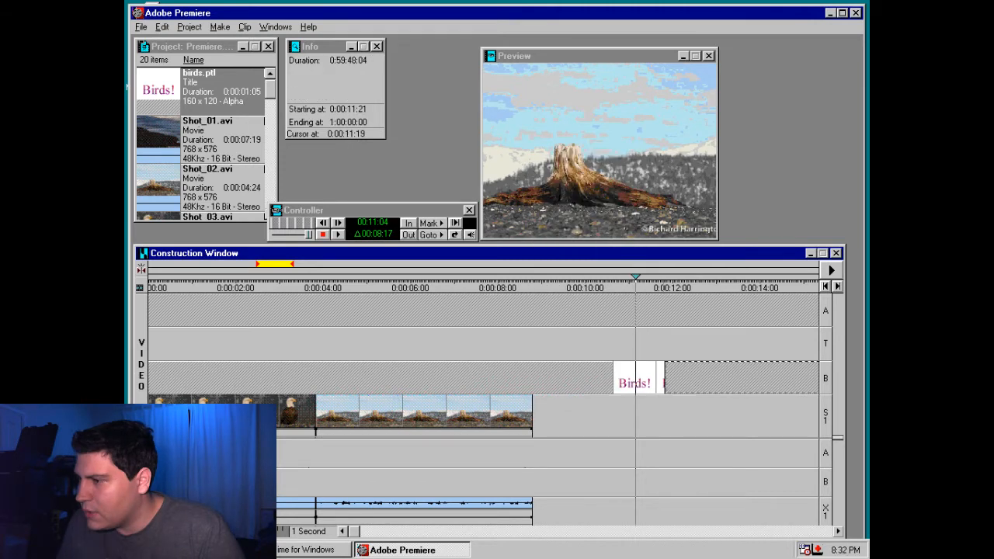
{"action": "right_click", "coordinate": [656, 368]}
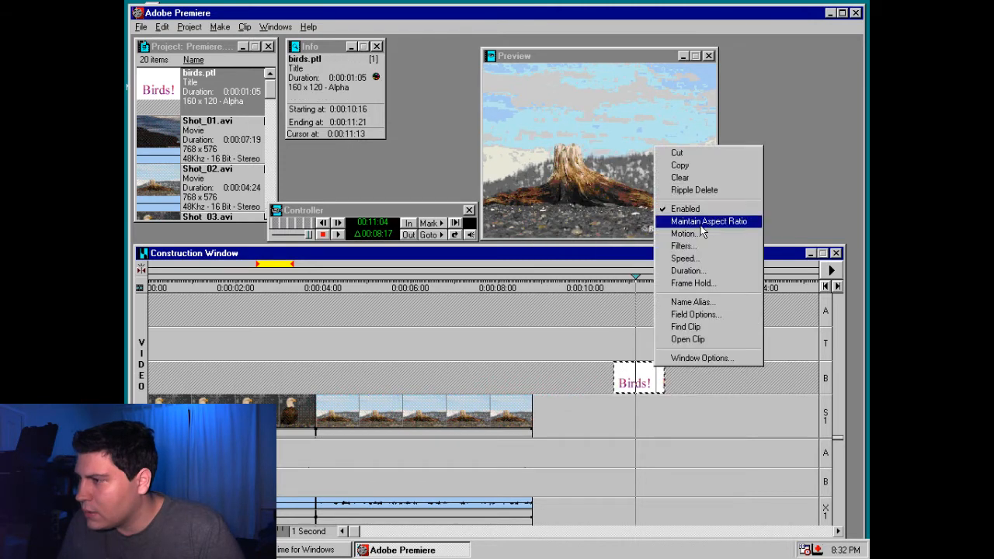
{"action": "left_click", "coordinate": [659, 386]}
Move the tree-stump clip to track B, starting at 0:00:01:22, and preview its overlap with the eagle clip at 0:00:03:13
{"action": "left_click_drag", "start_coordinate": [640, 383], "coordinate": [506, 397]}
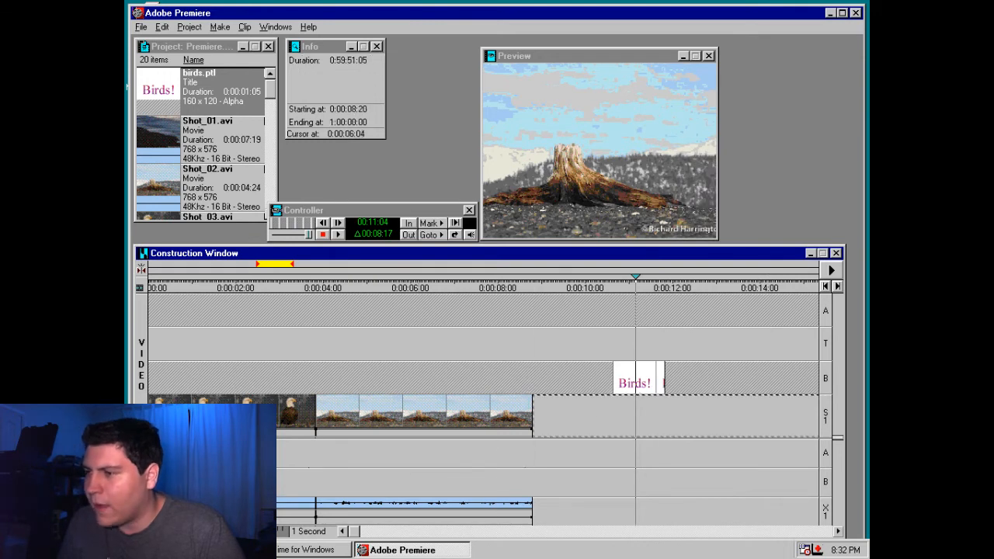
{"action": "left_click", "coordinate": [394, 413]}
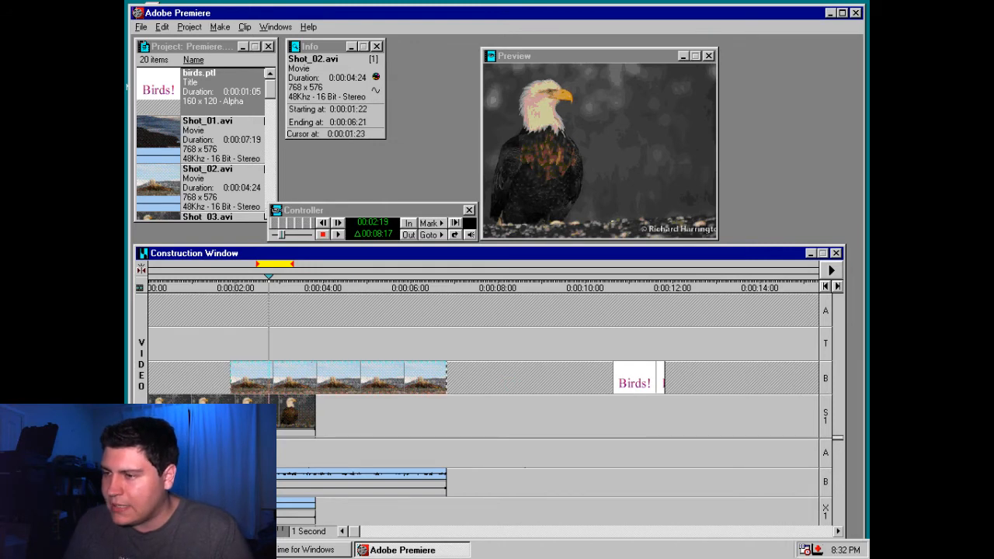
{"action": "key", "text": "ctrl+z"}
{"action": "key", "text": "ctrl+z"}
{"action": "left_click", "coordinate": [220, 307]}
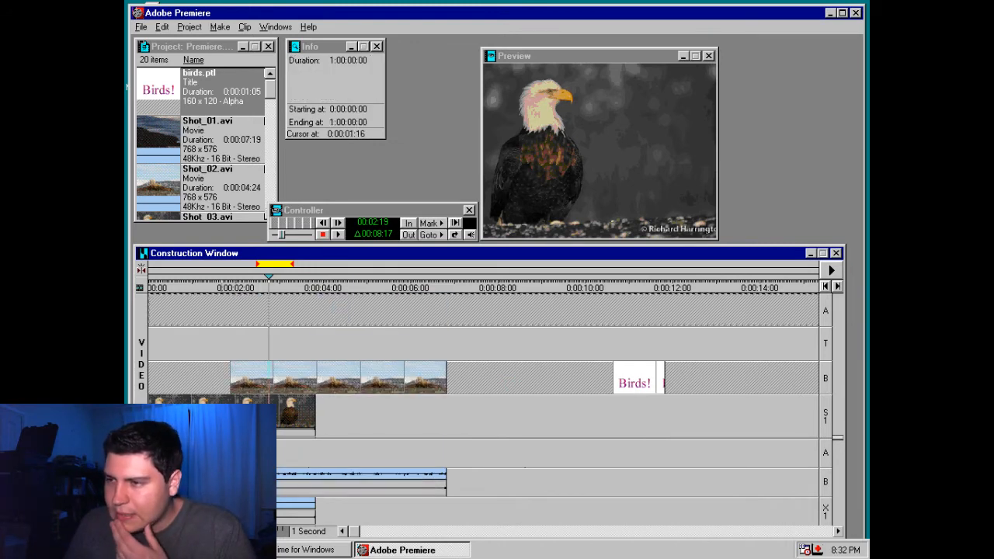
{"action": "left_click_drag", "start_coordinate": [220, 290], "coordinate": [302, 298]}
{"action": "left_click", "coordinate": [318, 379]}
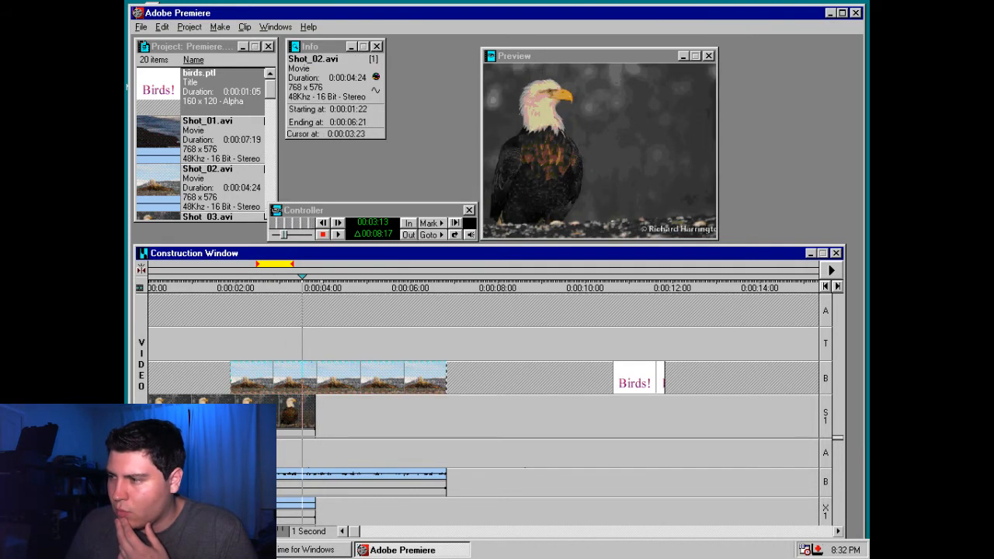
Move the eagle clip to the start of track B ahead of the tree-stump clip, trying track A first, and scrub to 0:00:04:02
{"action": "left_click", "coordinate": [375, 416]}
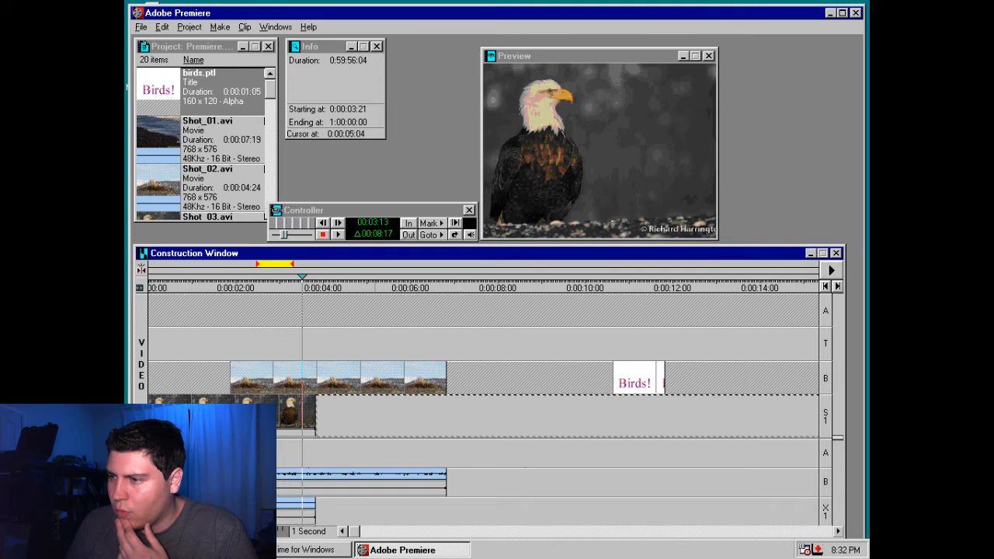
{"action": "left_click", "coordinate": [306, 413]}
{"action": "left_click_drag", "start_coordinate": [303, 411], "coordinate": [301, 312]}
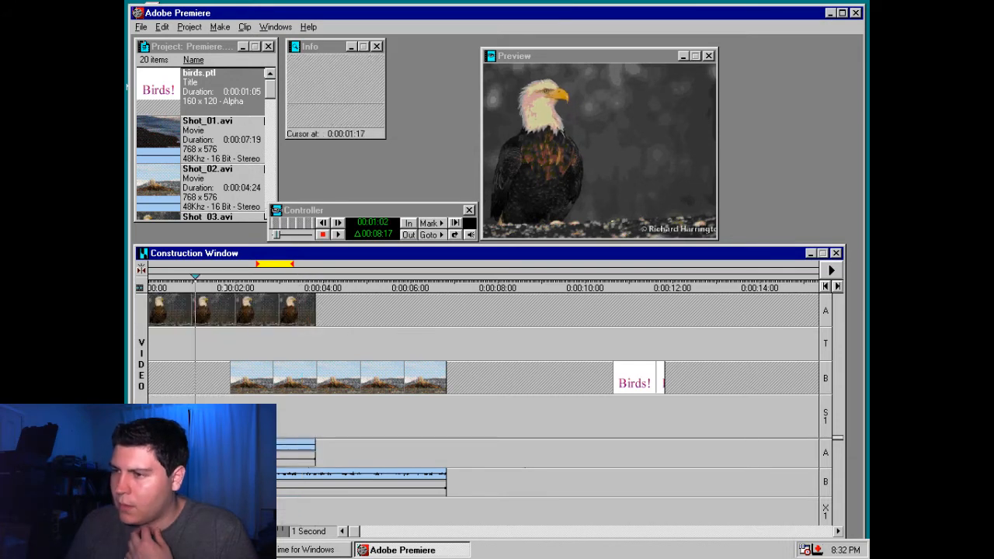
{"action": "left_click_drag", "start_coordinate": [223, 312], "coordinate": [229, 380]}
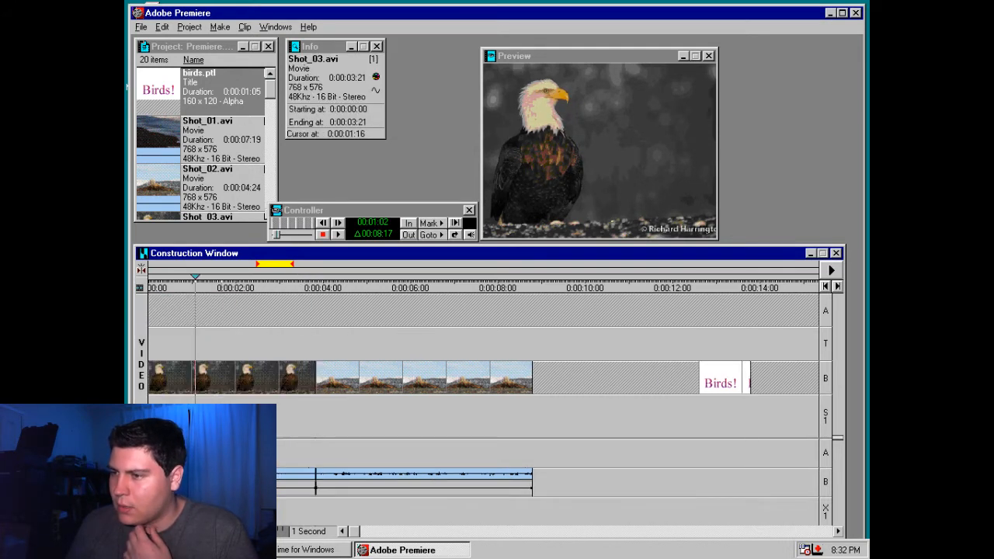
{"action": "left_click_drag", "start_coordinate": [195, 277], "coordinate": [326, 277]}
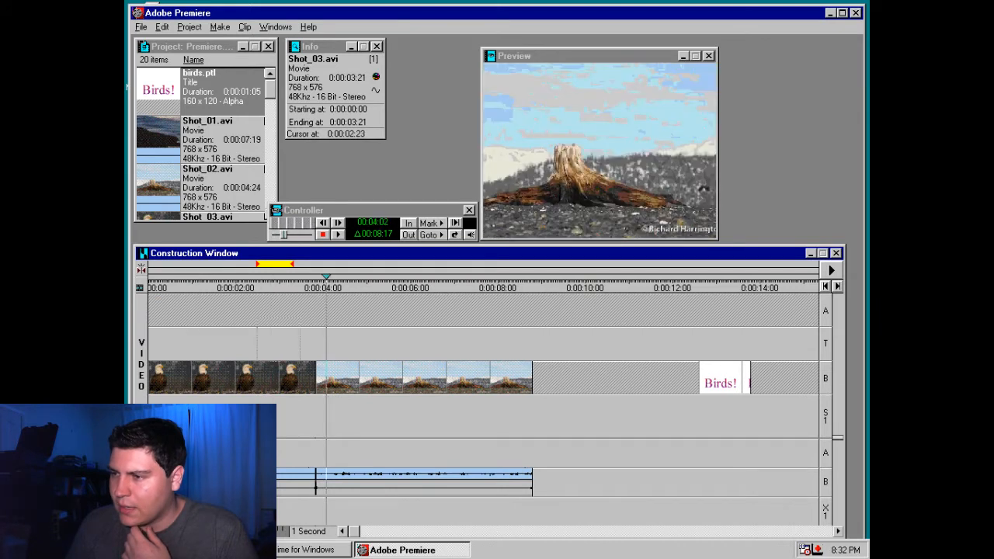
{"action": "left_click", "coordinate": [327, 343]}
Look up the Basic Concepts help and open the topic on creating desktop video
{"action": "left_click", "coordinate": [309, 27]}
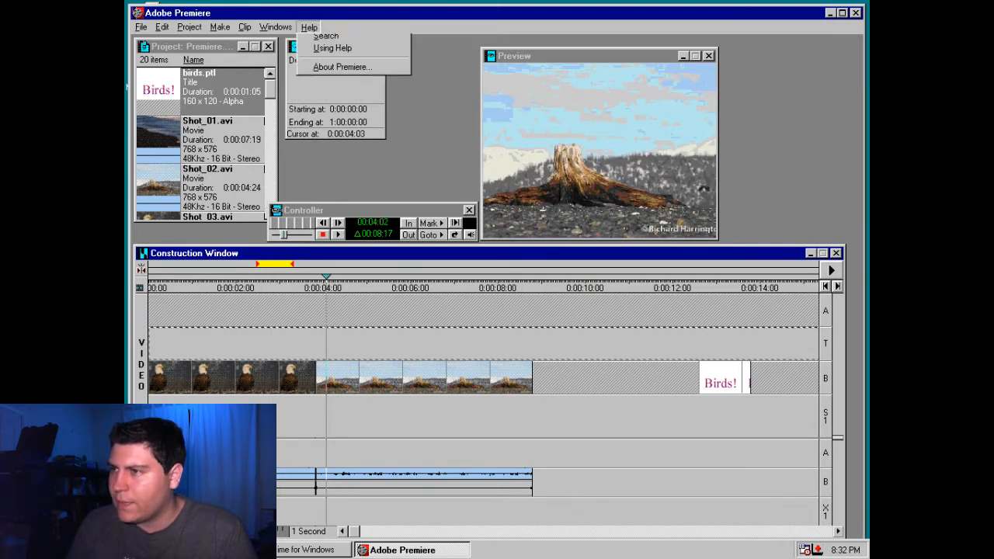
{"action": "left_click", "coordinate": [326, 38]}
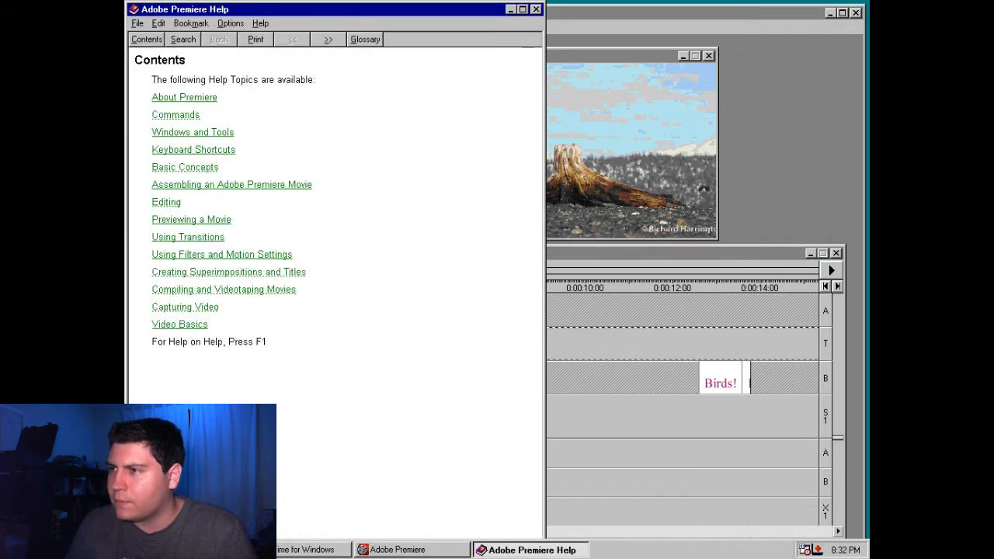
{"action": "left_click", "coordinate": [185, 167]}
{"action": "left_click", "coordinate": [221, 196]}
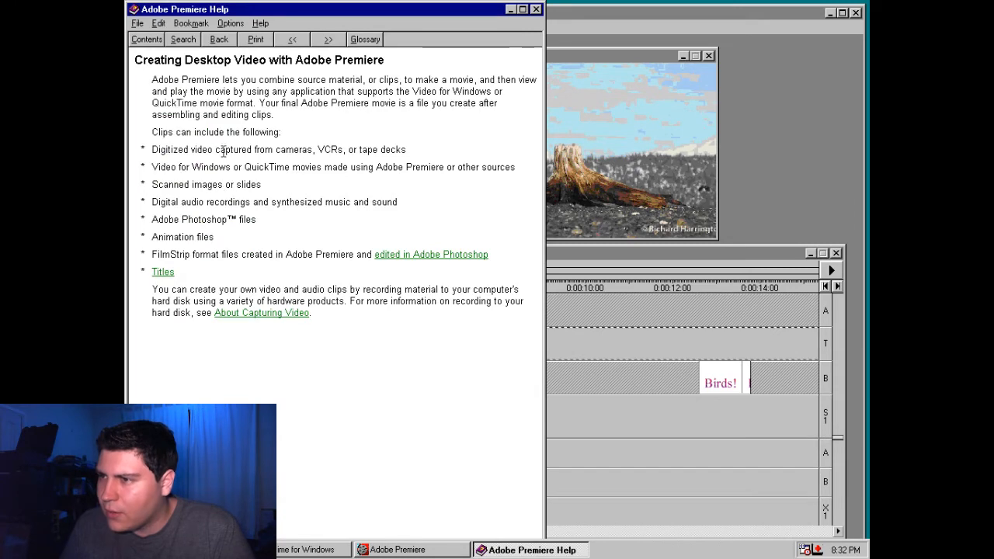
Page through the help topics to Assembling Clips in the Construction Window, read what the T track is for, and close the help
{"action": "left_click", "coordinate": [315, 38]}
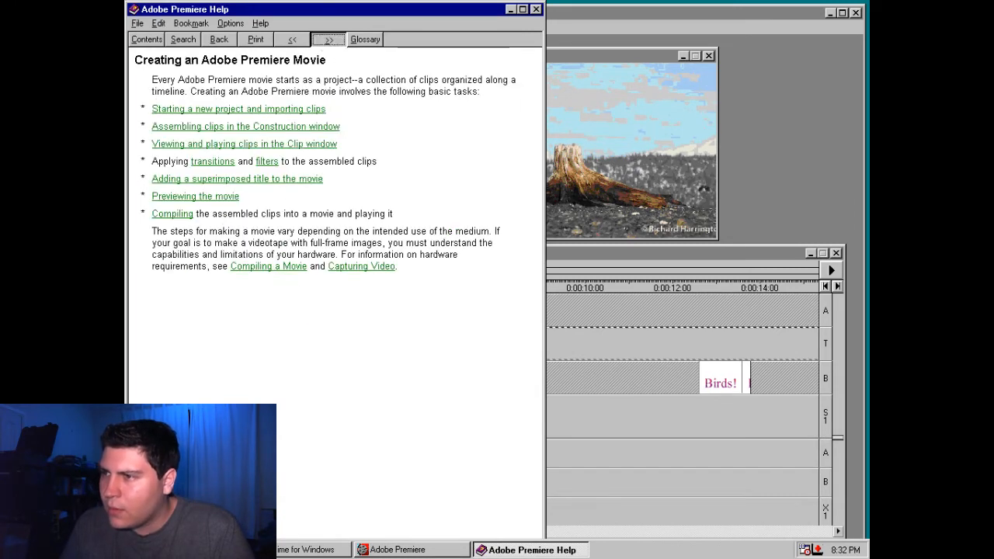
{"action": "left_click", "coordinate": [316, 39]}
{"action": "left_click", "coordinate": [326, 41]}
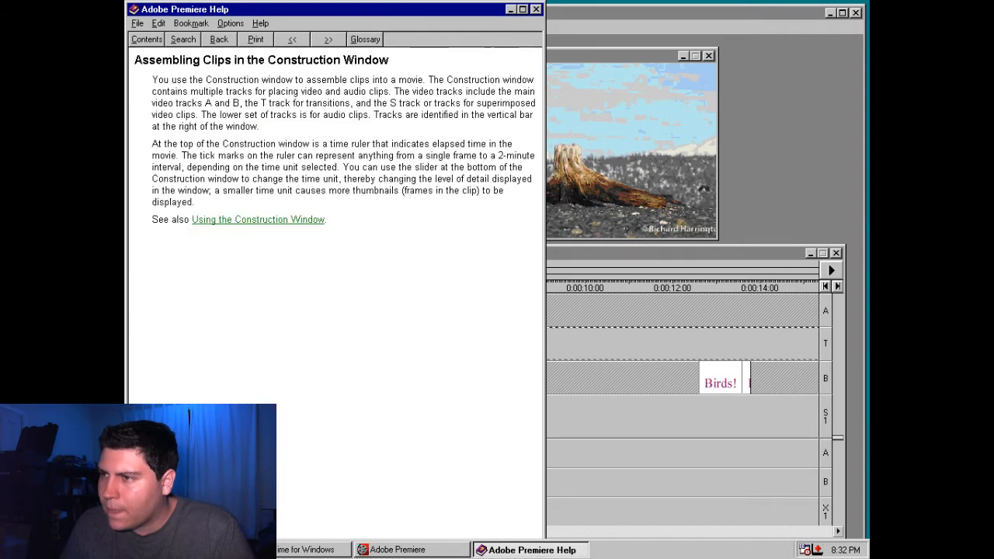
{"action": "left_click", "coordinate": [320, 40]}
{"action": "left_click", "coordinate": [305, 41]}
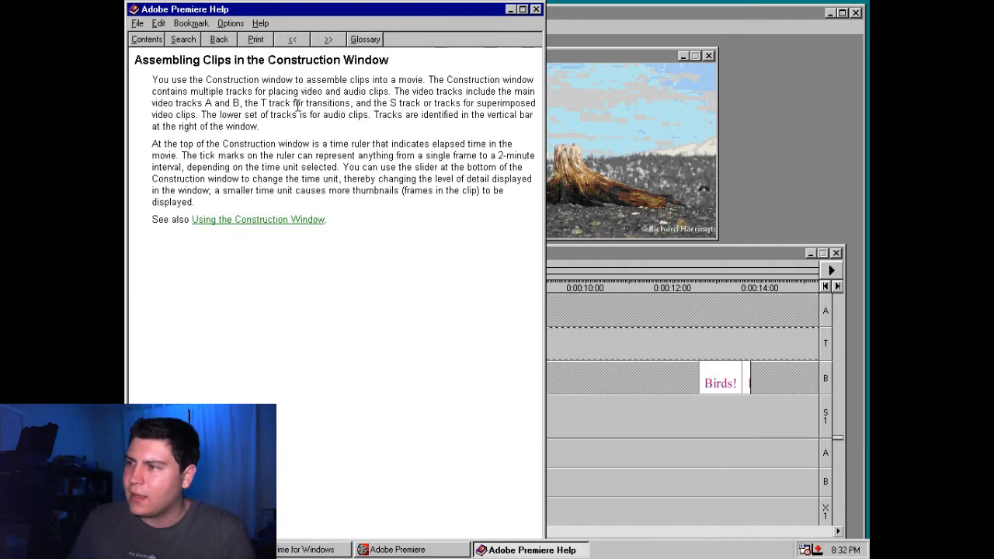
{"action": "left_click_drag", "start_coordinate": [247, 103], "coordinate": [354, 104]}
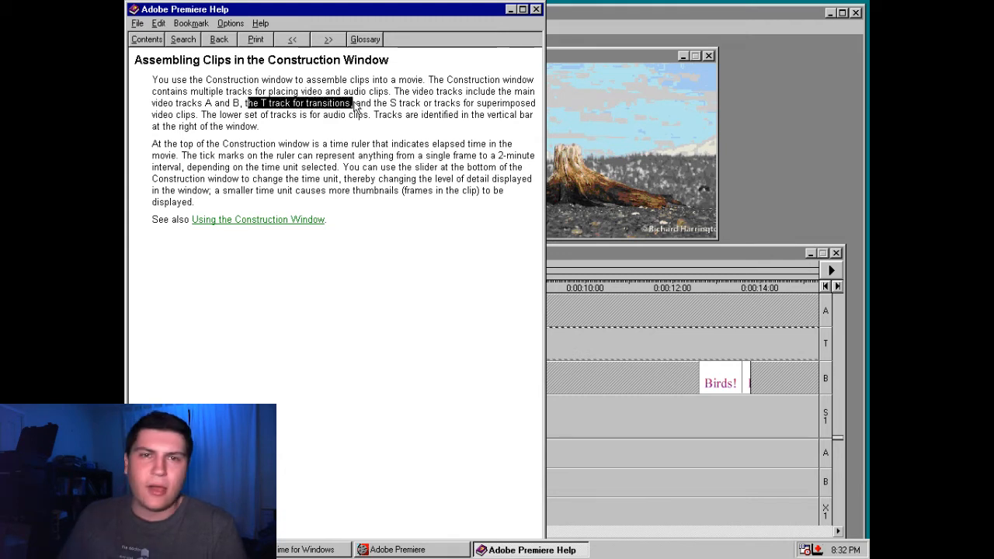
{"action": "left_click", "coordinate": [346, 115]}
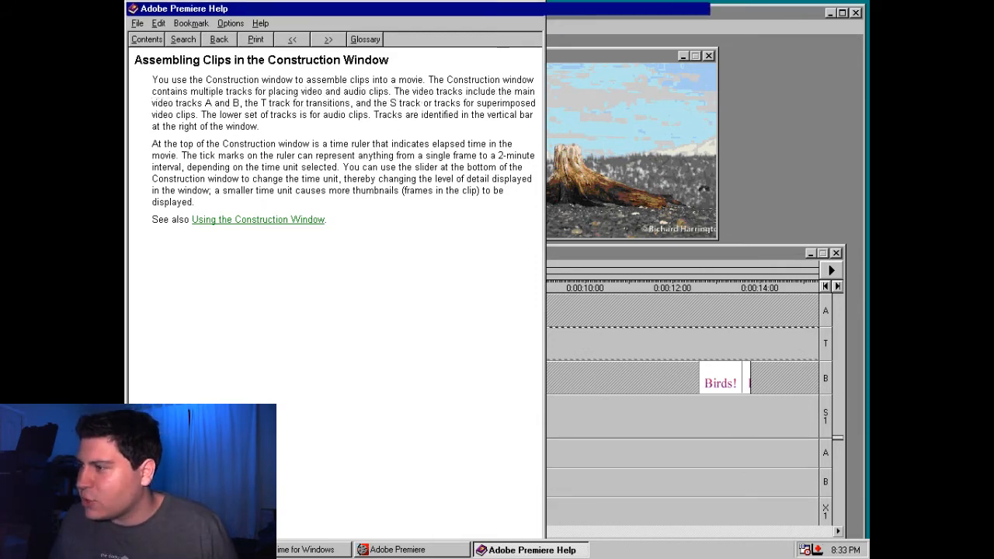
{"action": "left_click", "coordinate": [522, 9]}
{"action": "left_click", "coordinate": [862, 7]}
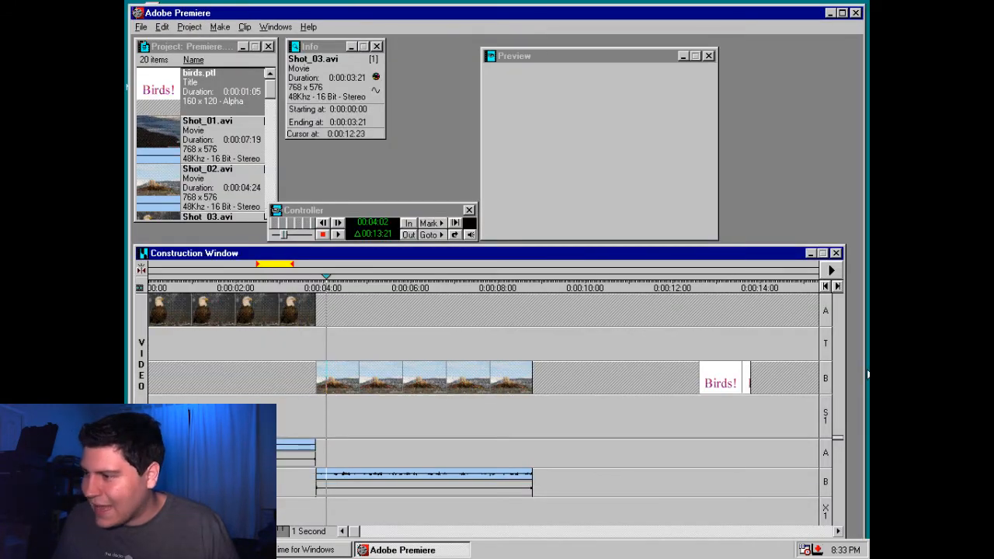
Move the "Birds!" title to track S1 over the end of the tree-stump clip and scrub the timeline to preview it
{"action": "left_click_drag", "start_coordinate": [747, 381], "coordinate": [501, 415]}
{"action": "left_click", "coordinate": [478, 286]}
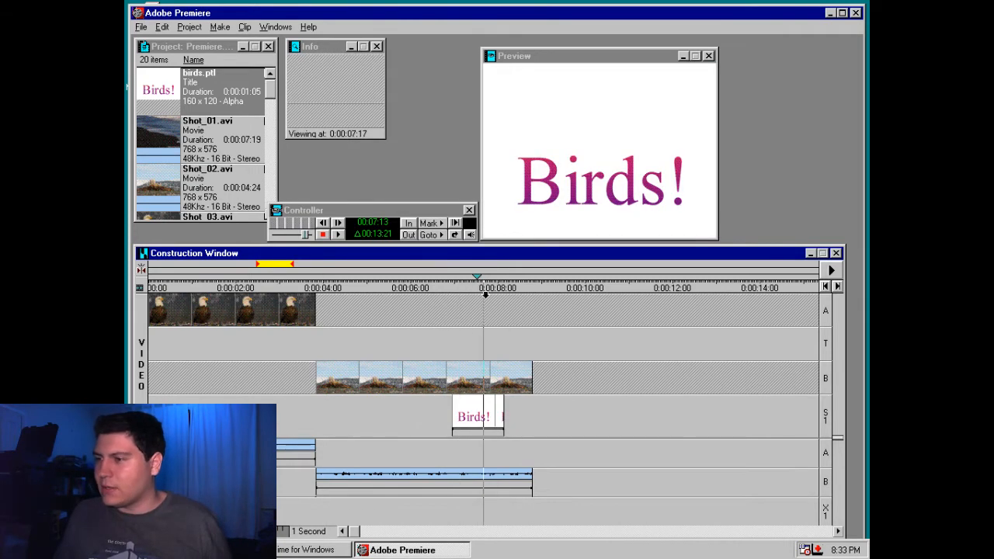
{"action": "left_click", "coordinate": [430, 284]}
{"action": "left_click_drag", "start_coordinate": [346, 286], "coordinate": [312, 286]}
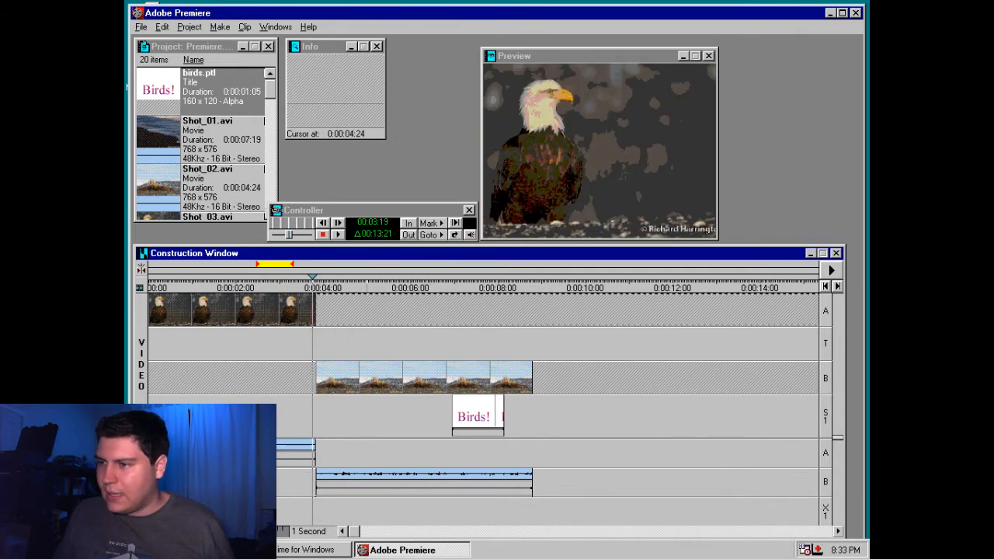
Shift the tree-stump clip on track B earlier so it overlaps the end of the eagle clip by about one second, and preview the overlap
{"action": "left_click_drag", "start_coordinate": [365, 378], "coordinate": [315, 378]}
{"action": "left_click_drag", "start_coordinate": [255, 286], "coordinate": [300, 285]}
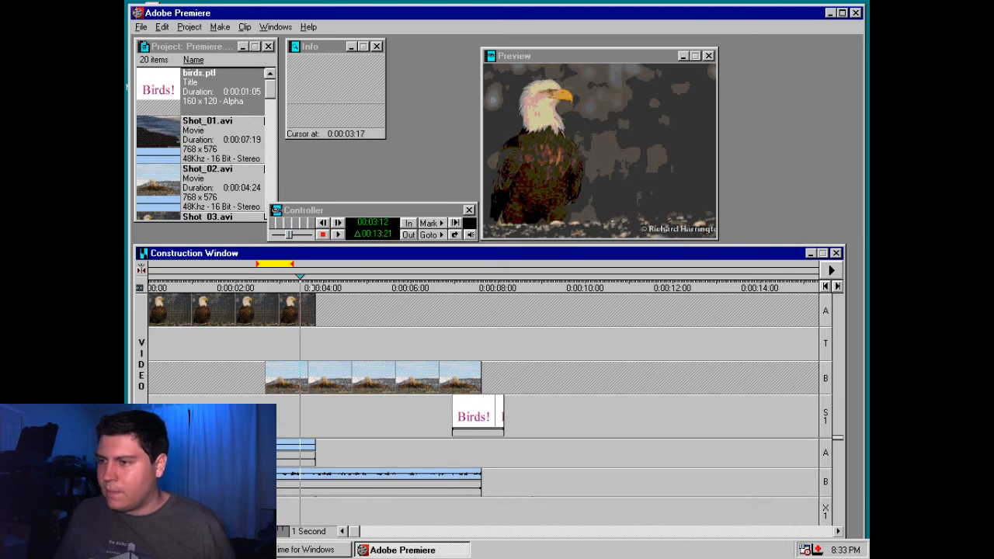
Show the Transitions window, enlarge and reposition it, and browse to the Iris transitions
{"action": "right_click", "coordinate": [307, 349]}
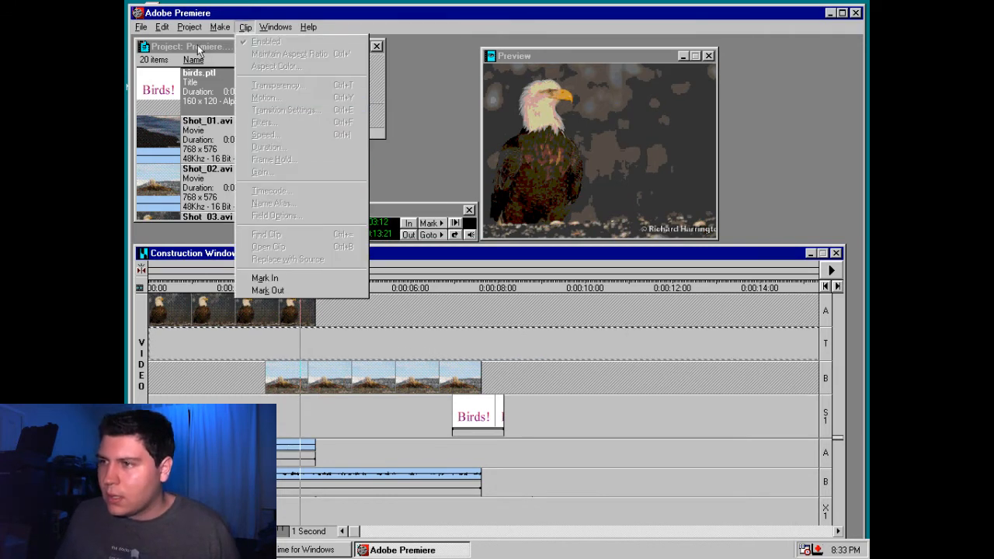
{"action": "mouse_move", "coordinate": [211, 29]}
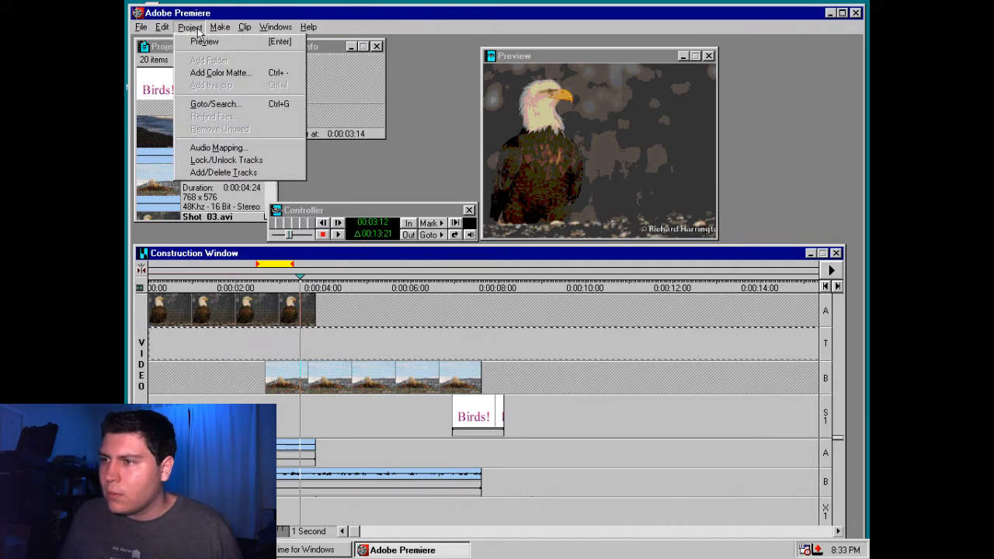
{"action": "mouse_move", "coordinate": [162, 29]}
{"action": "mouse_move", "coordinate": [262, 28]}
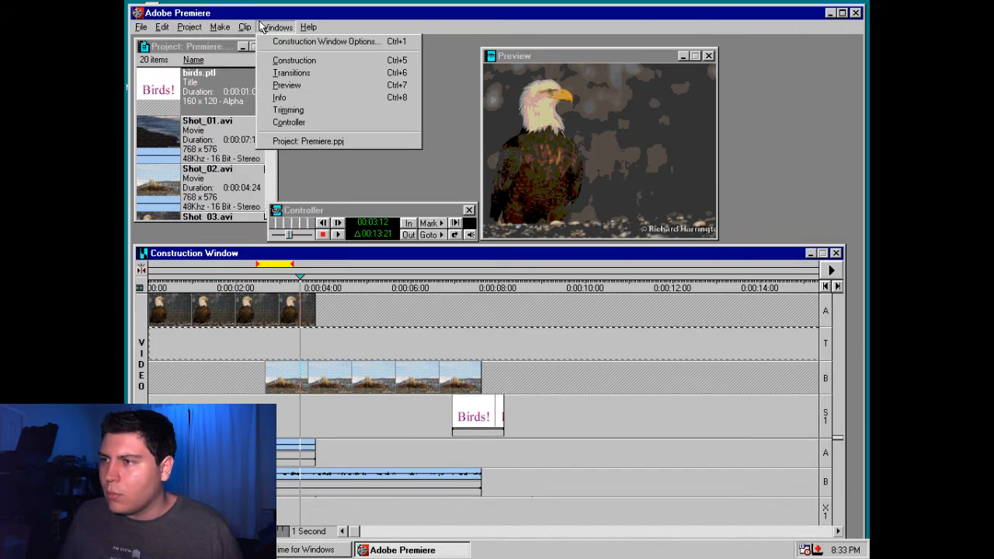
{"action": "left_click", "coordinate": [291, 72]}
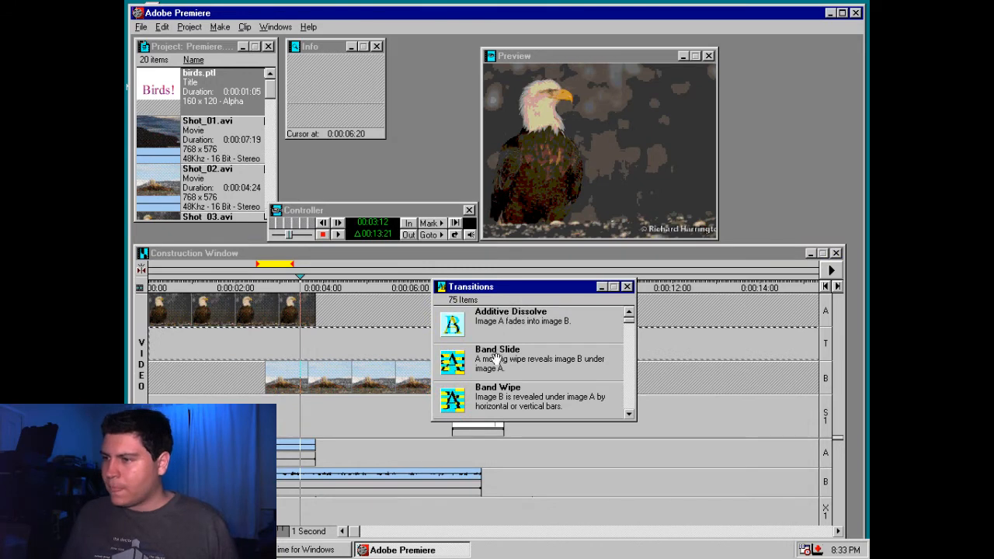
{"action": "left_click_drag", "start_coordinate": [627, 423], "coordinate": [629, 538]}
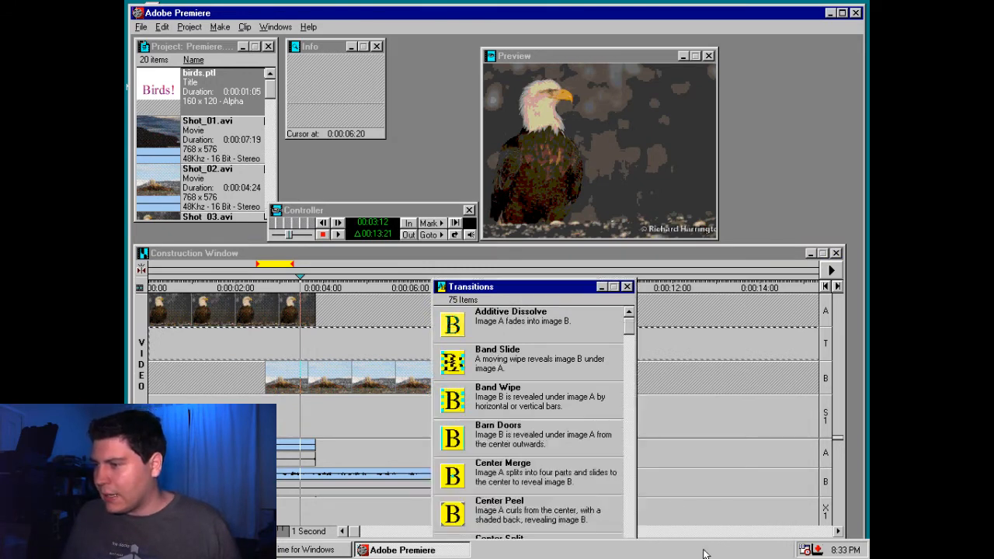
{"action": "left_click_drag", "start_coordinate": [500, 294], "coordinate": [443, 87]}
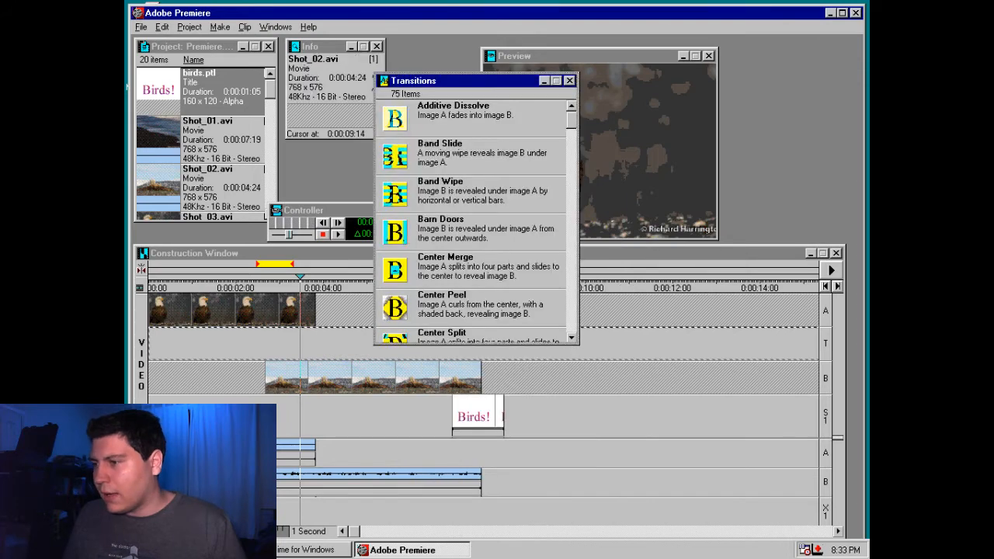
{"action": "left_click_drag", "start_coordinate": [576, 349], "coordinate": [576, 538]}
{"action": "left_click_drag", "start_coordinate": [569, 127], "coordinate": [569, 243]}
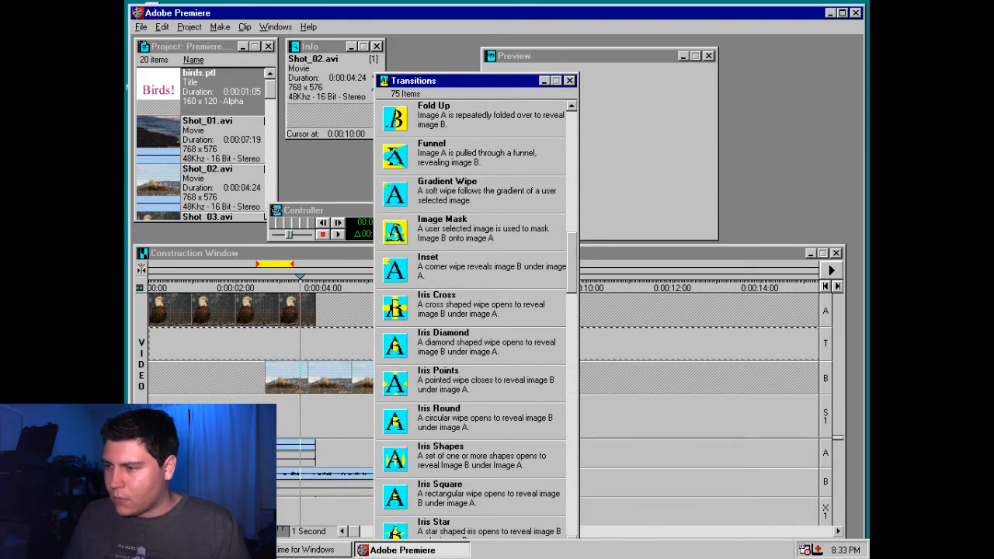
{"action": "left_click_drag", "start_coordinate": [570, 245], "coordinate": [571, 252]}
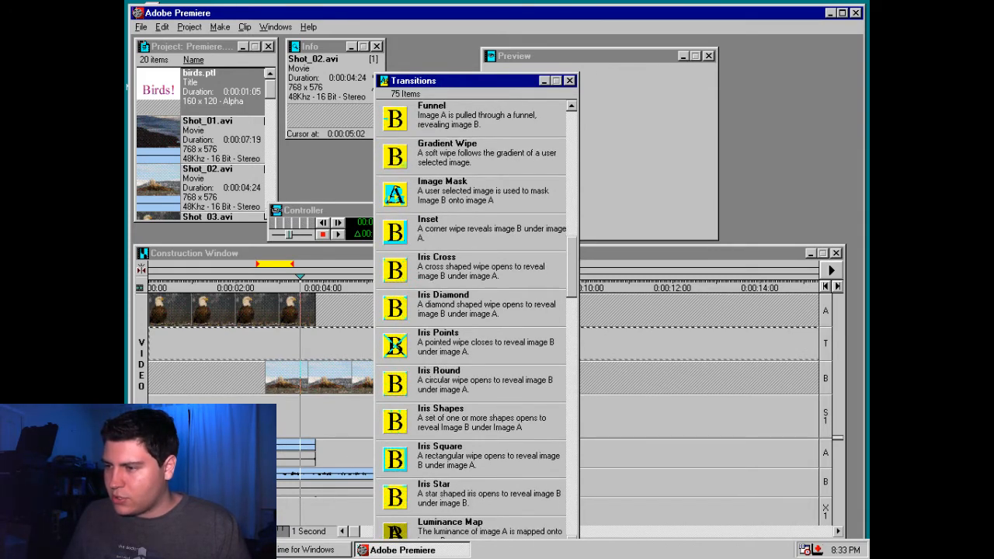
Place the Iris Star transition on track T where the eagle and tree-stump clips overlap, and minimize the transitions list
{"action": "left_click", "coordinate": [395, 433]}
{"action": "left_click", "coordinate": [396, 497]}
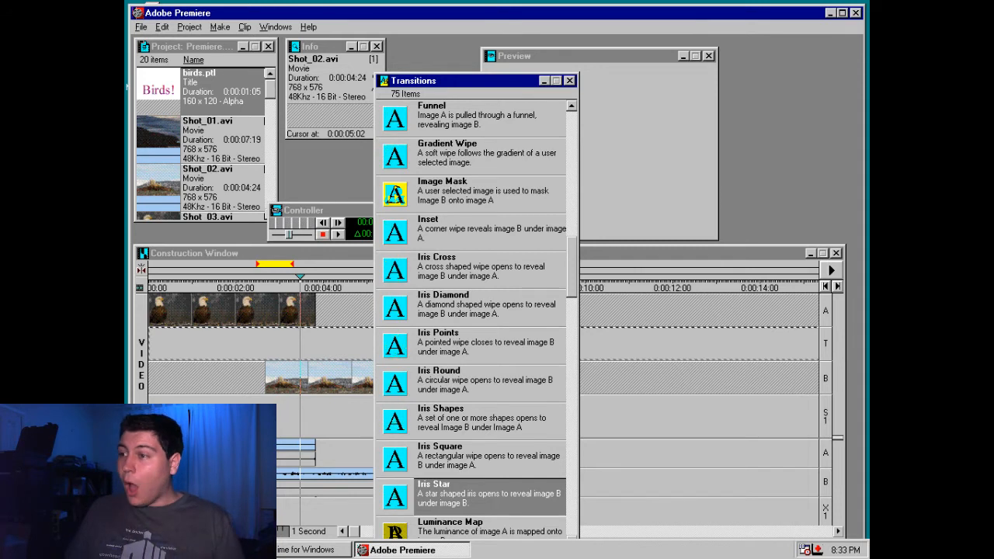
{"action": "left_click_drag", "start_coordinate": [395, 497], "coordinate": [309, 344]}
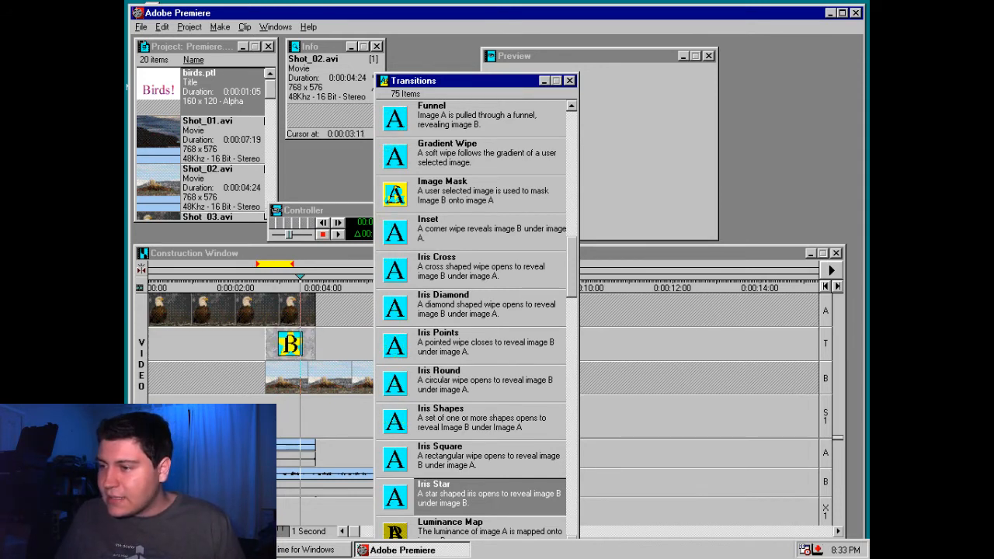
{"action": "left_click", "coordinate": [545, 81]}
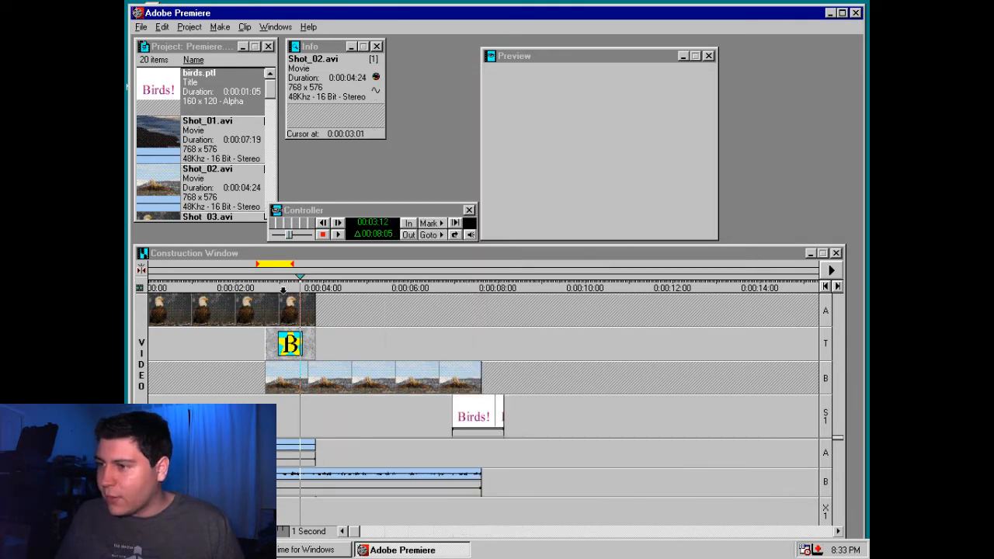
Preview the star transition and move the "Birds!" title on track S1 to start at 0:00:03:08
{"action": "left_click_drag", "start_coordinate": [273, 288], "coordinate": [292, 291]}
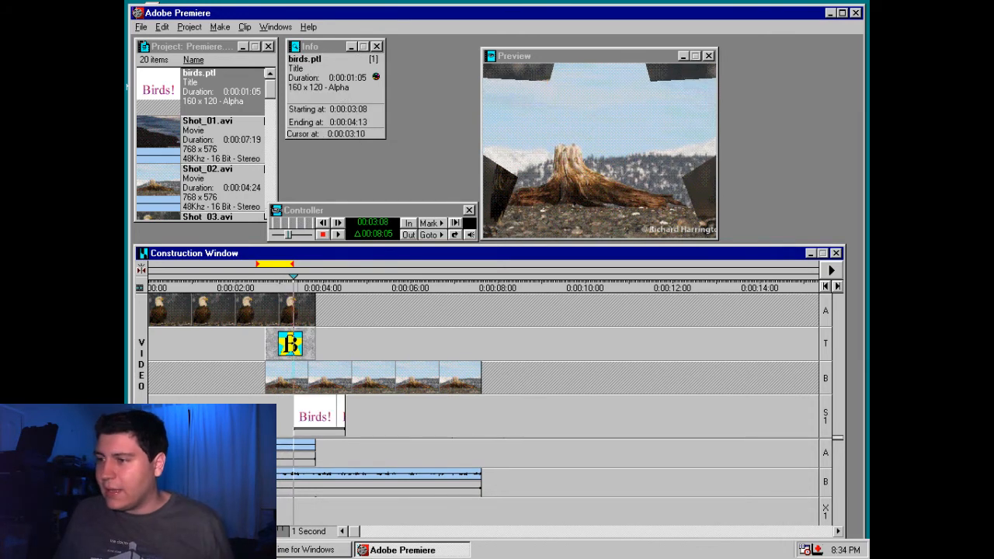
{"action": "left_click_drag", "start_coordinate": [296, 288], "coordinate": [304, 288]}
{"action": "left_click", "coordinate": [318, 416]}
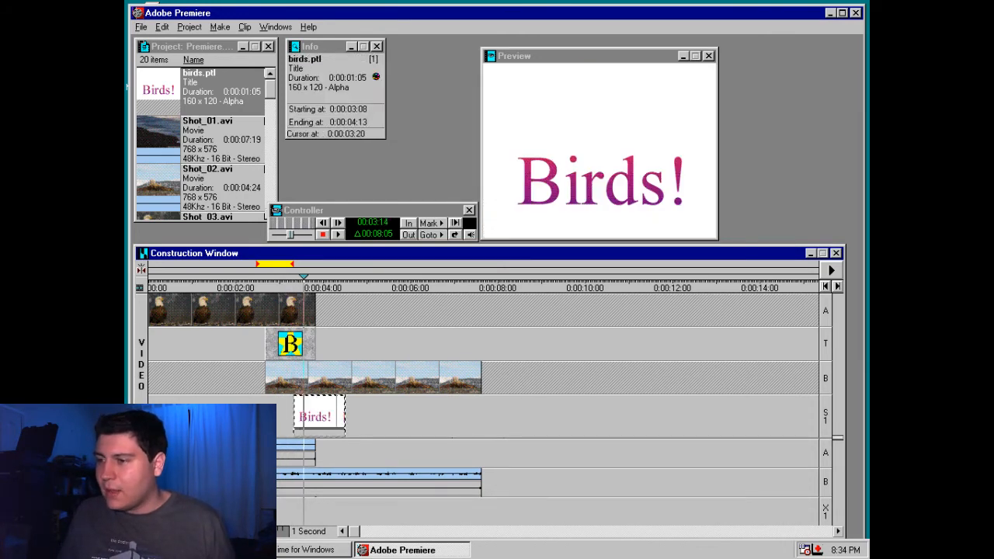
Set the "Birds!" title's transparency key type to White Alpha Matte and preview it over the clips
{"action": "right_click", "coordinate": [321, 413]}
{"action": "left_click", "coordinate": [435, 257]}
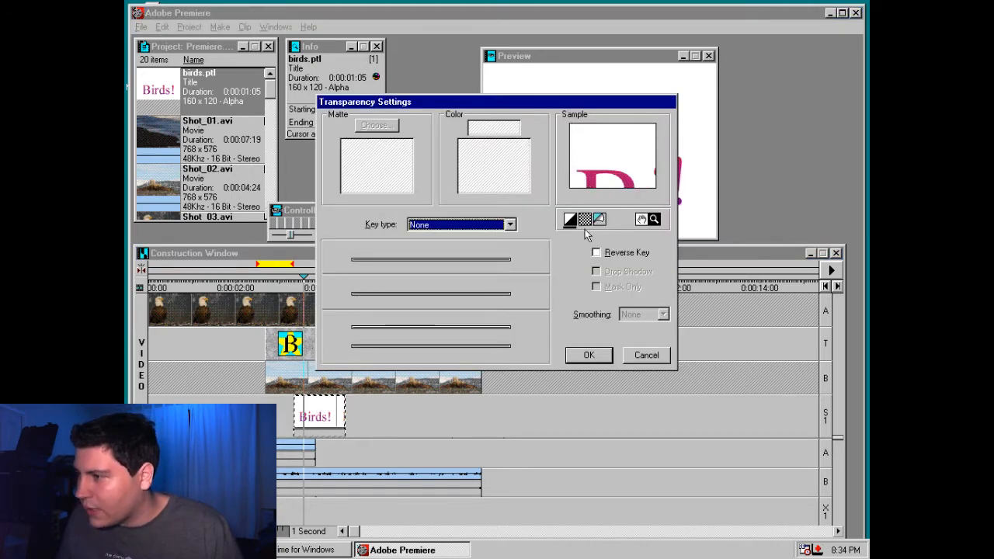
{"action": "left_click", "coordinate": [596, 254]}
{"action": "left_click", "coordinate": [595, 253]}
{"action": "left_click", "coordinate": [472, 225]}
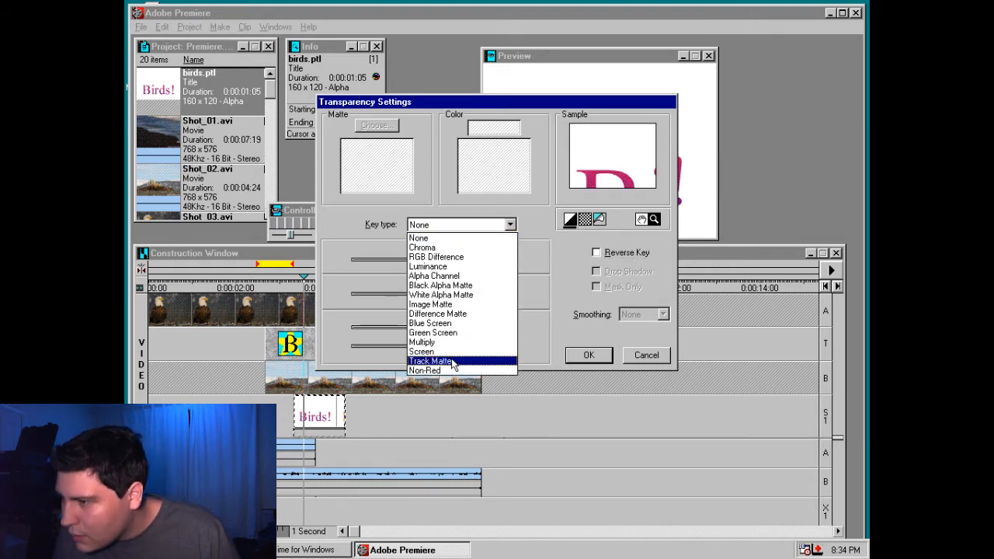
{"action": "left_click", "coordinate": [457, 295]}
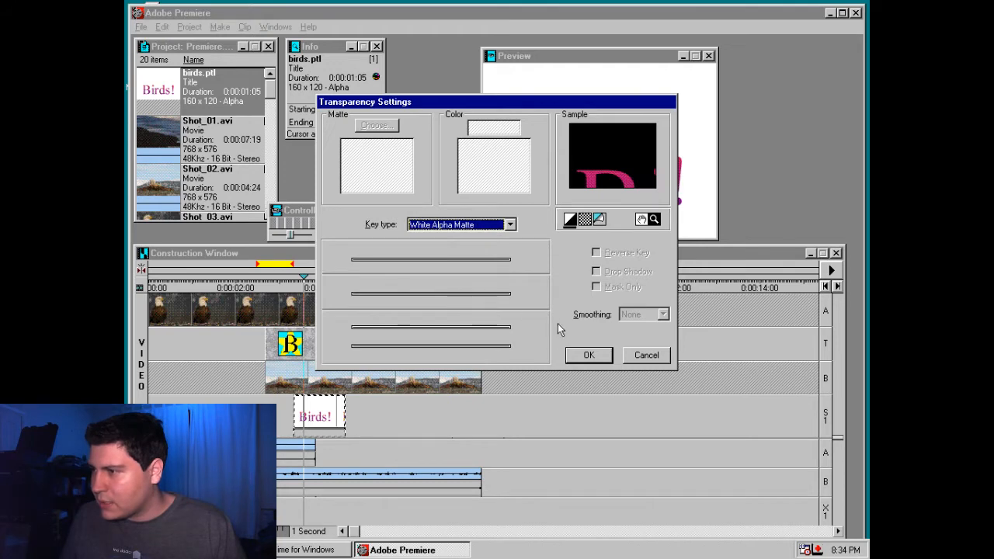
{"action": "left_click", "coordinate": [589, 355]}
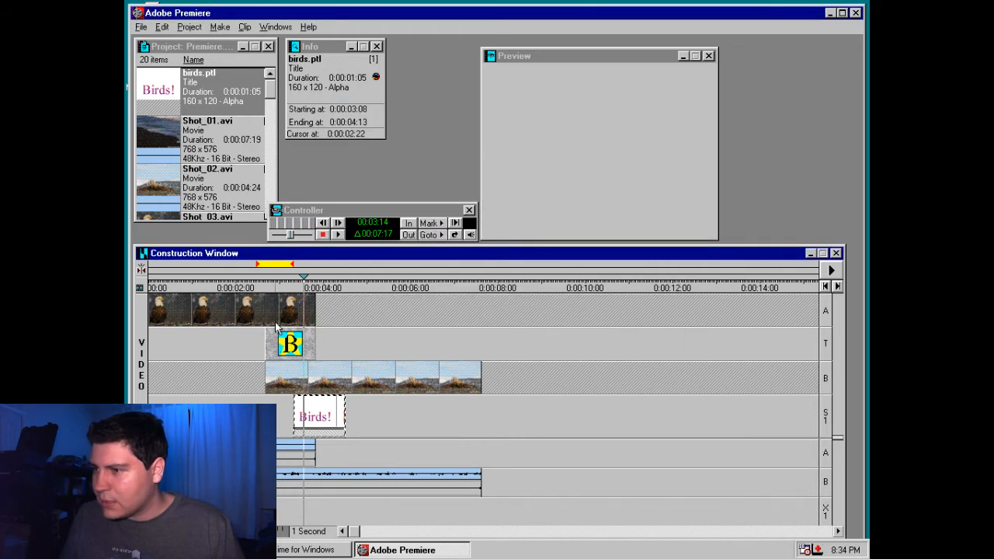
Set the "Birds!" title's transparency key type to Alpha Channel, trying None first
{"action": "right_click", "coordinate": [326, 402]}
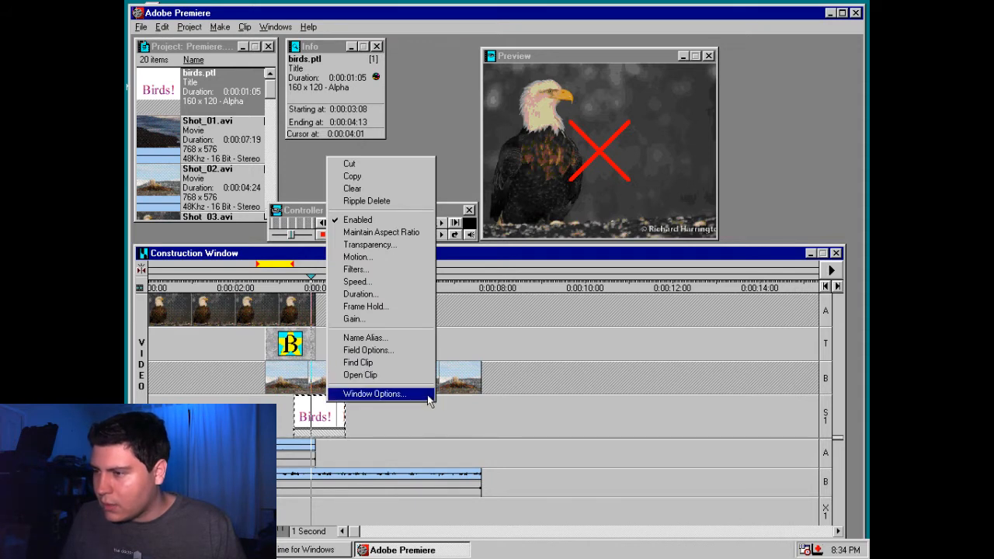
{"action": "left_click", "coordinate": [379, 250]}
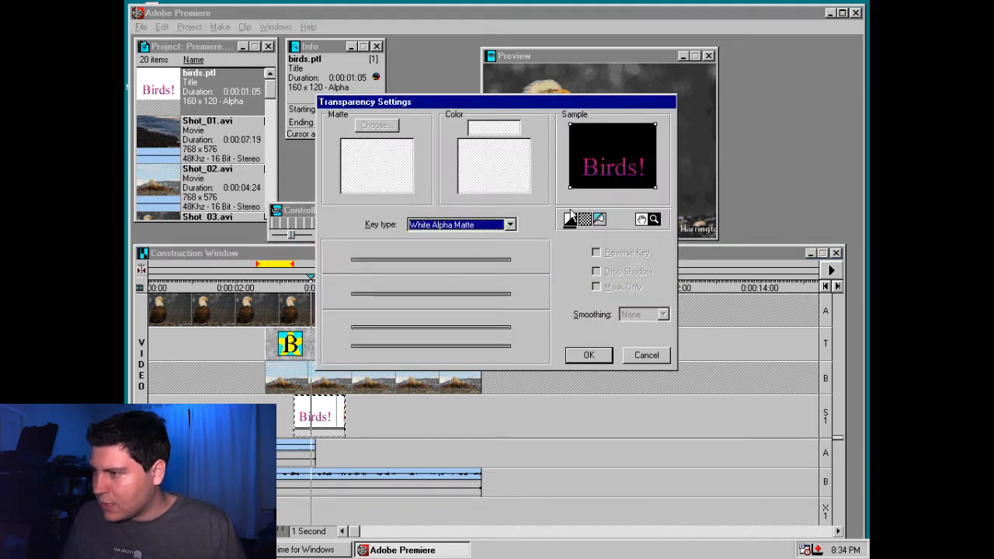
{"action": "left_click", "coordinate": [497, 225]}
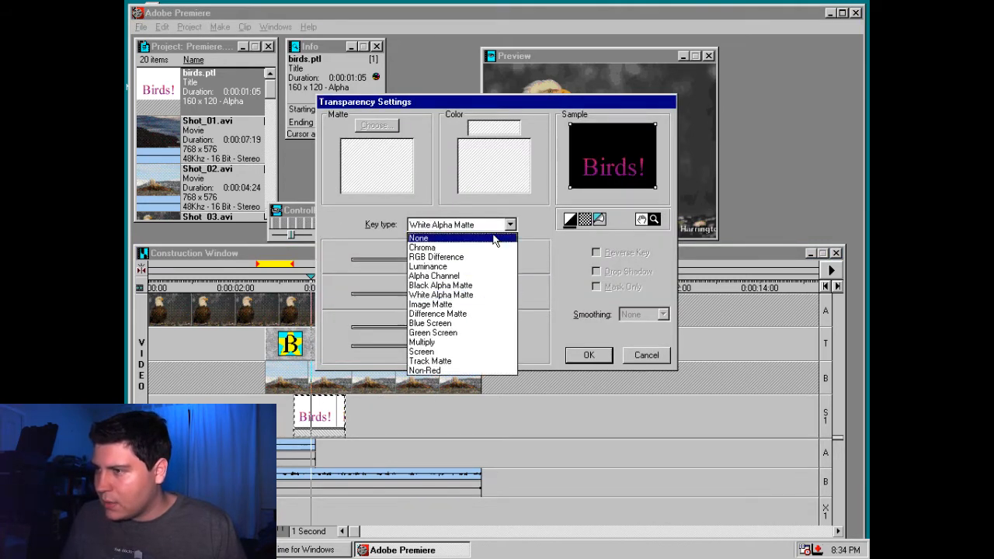
{"action": "left_click", "coordinate": [494, 241]}
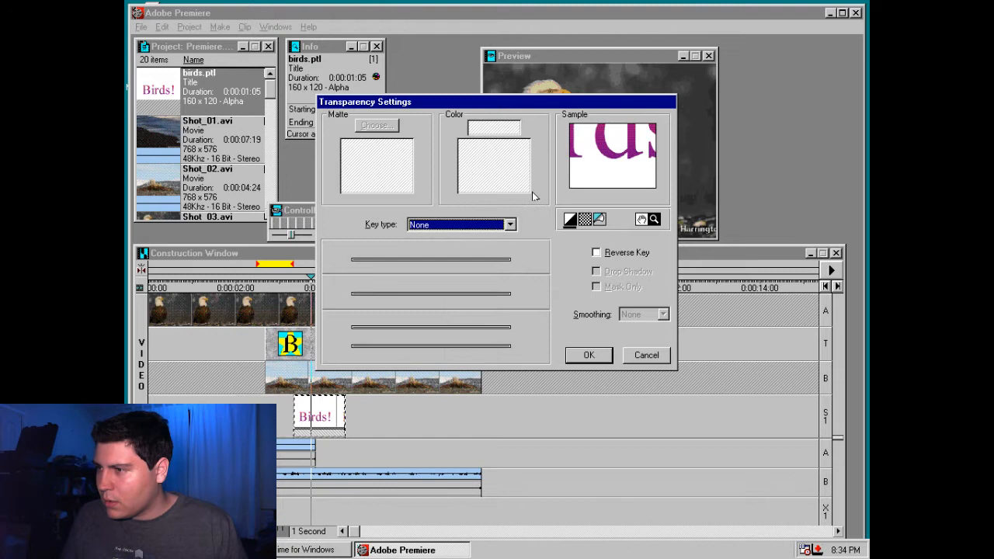
{"action": "left_click", "coordinate": [489, 224]}
{"action": "left_click", "coordinate": [499, 275]}
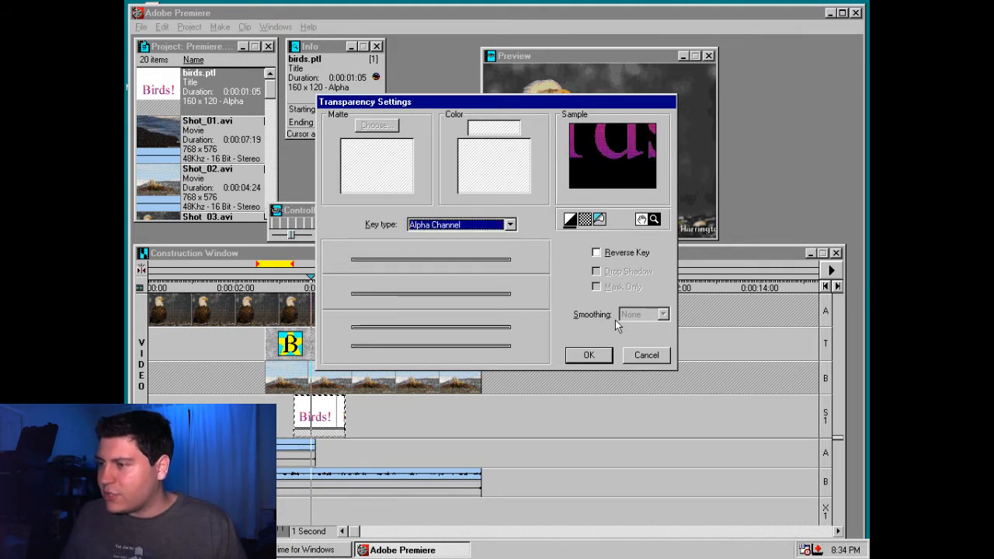
{"action": "left_click", "coordinate": [606, 355]}
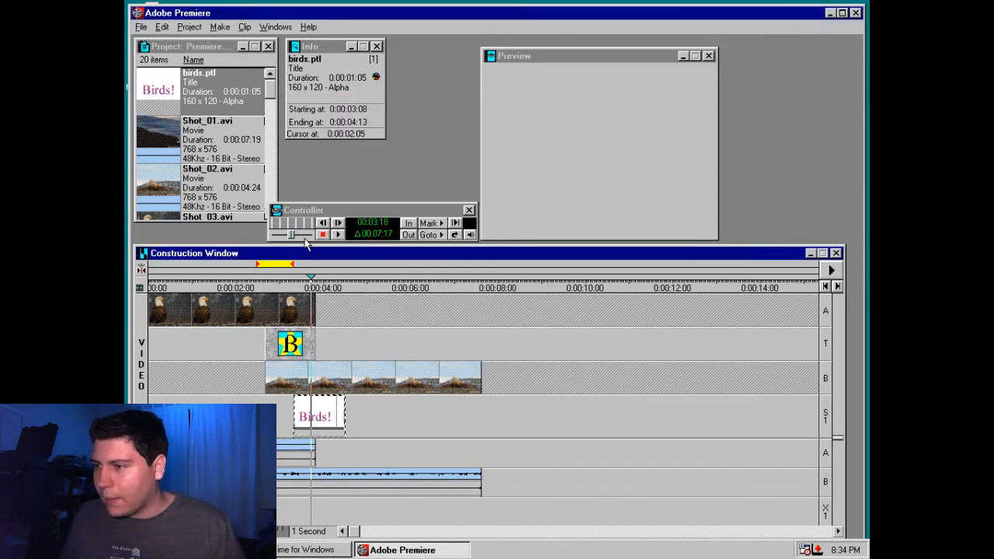
Open the "Birds!" title for editing, move its text up to the middle of the frame, and save birds.ptl
{"action": "double_click", "coordinate": [319, 417]}
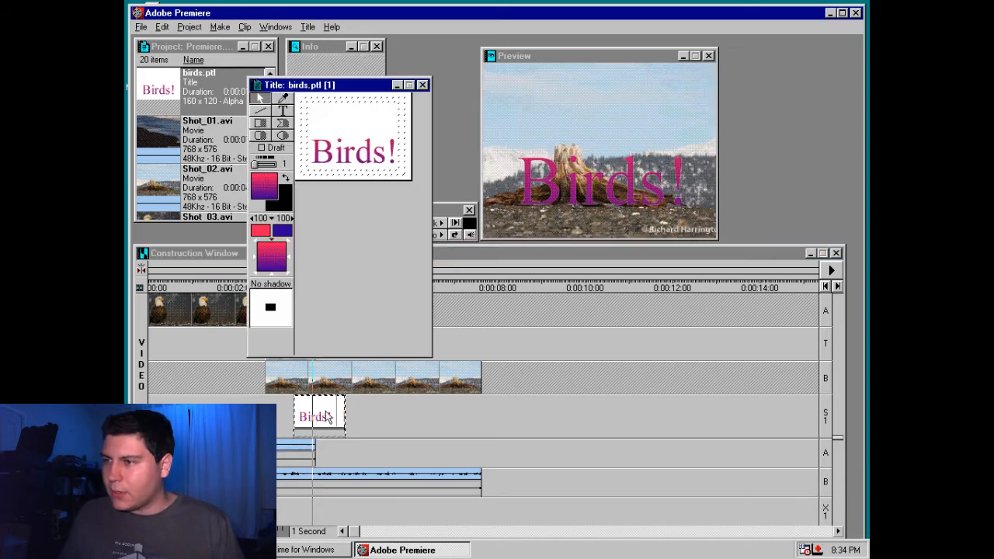
{"action": "left_click_drag", "start_coordinate": [350, 166], "coordinate": [351, 149]}
{"action": "left_click", "coordinate": [422, 84]}
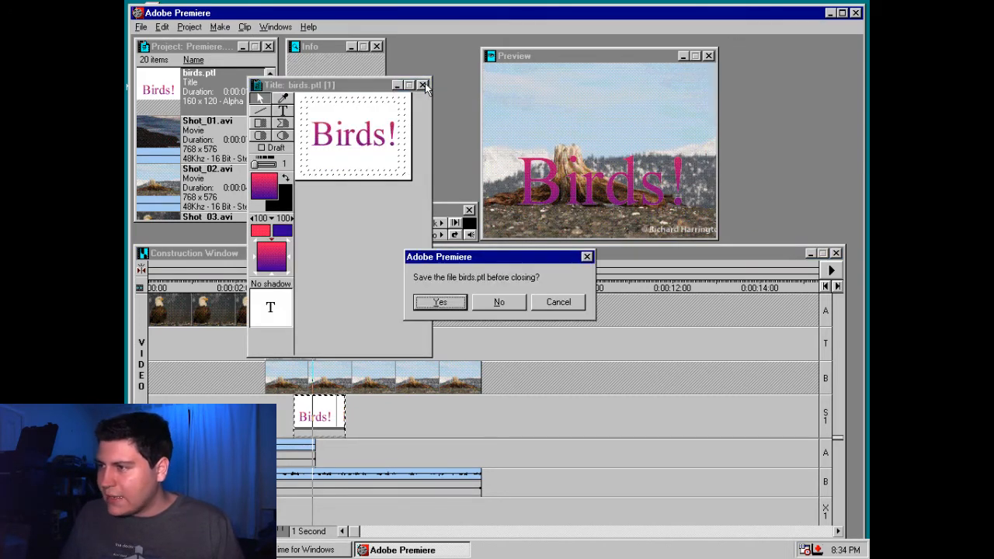
{"action": "left_click", "coordinate": [454, 303]}
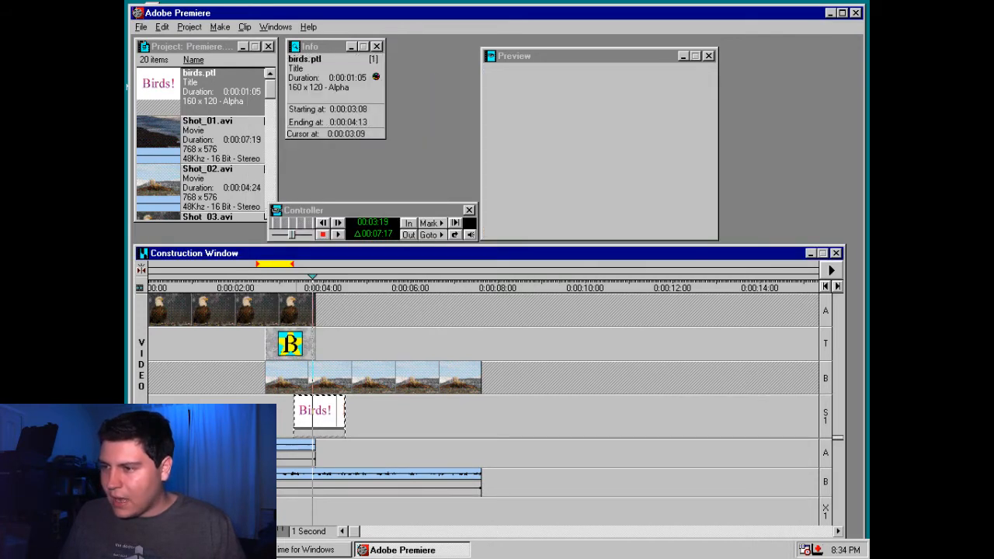
Scrub around 0:00:03:13 to 0:00:03:18 to preview the superimposed title over the transition, and check the title's clip options
{"action": "right_click", "coordinate": [297, 424]}
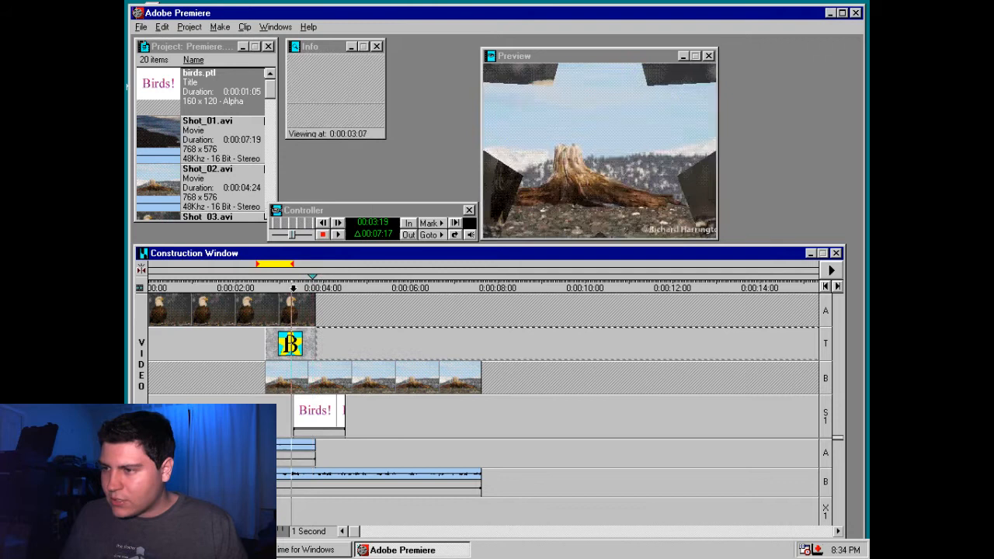
{"action": "left_click_drag", "start_coordinate": [292, 283], "coordinate": [302, 282]}
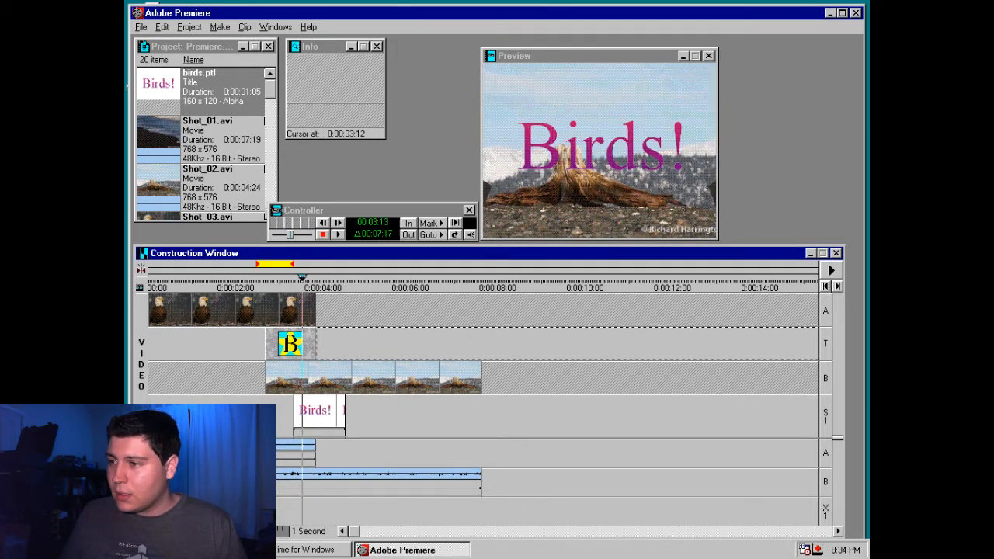
{"action": "mouse_move", "coordinate": [302, 278]}
{"action": "left_mouse_down"}
{"action": "mouse_move", "coordinate": [335, 302]}
{"action": "mouse_move", "coordinate": [287, 301]}
{"action": "left_mouse_up"}
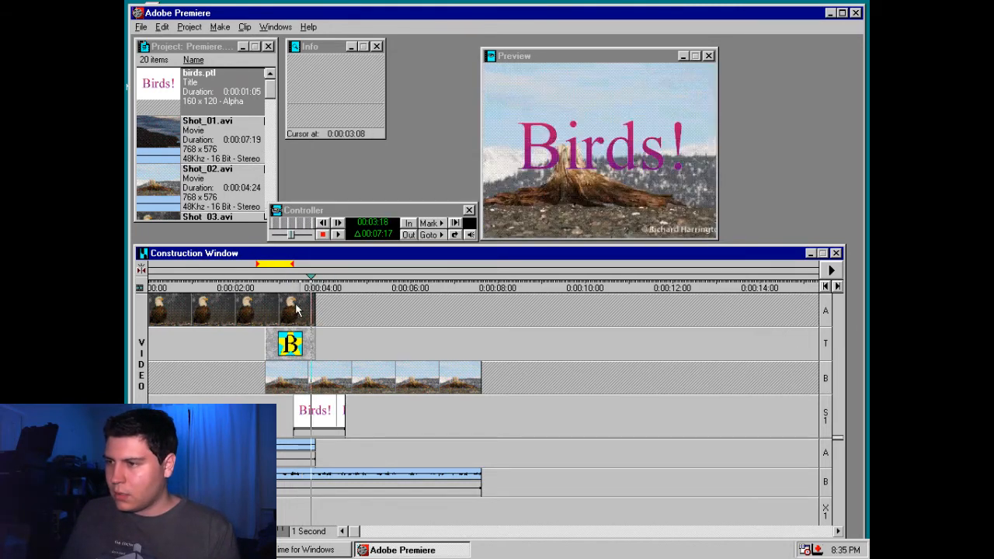
{"action": "left_click_drag", "start_coordinate": [294, 286], "coordinate": [312, 291]}
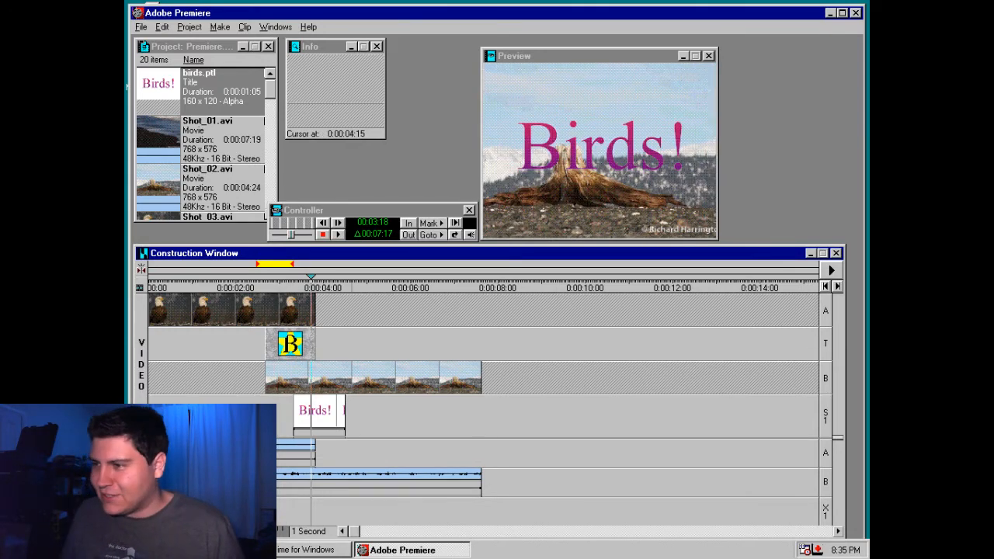
{"action": "right_click", "coordinate": [316, 414]}
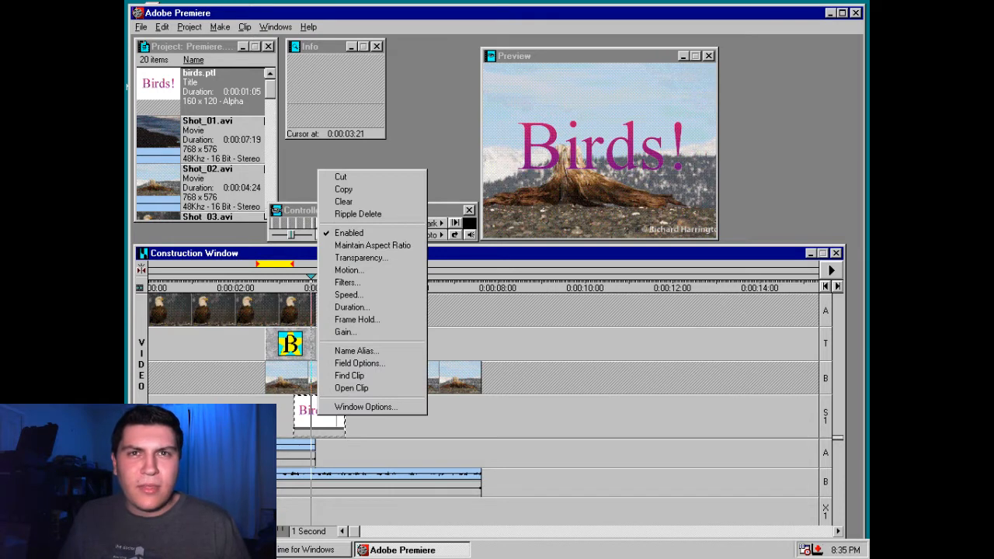
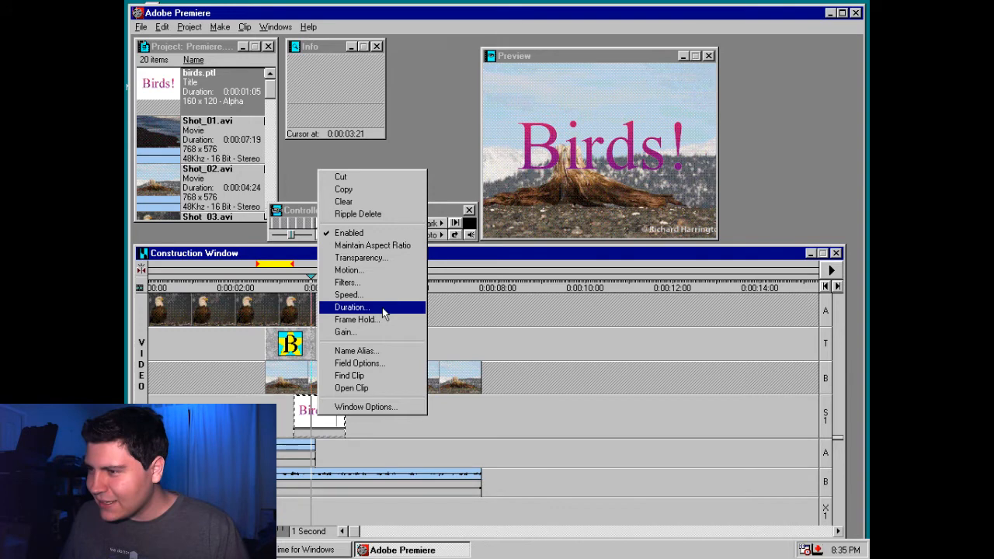
Check the Construction window's options without changing them, browse the transitions list from its beginning, and close it
{"action": "left_click", "coordinate": [365, 406]}
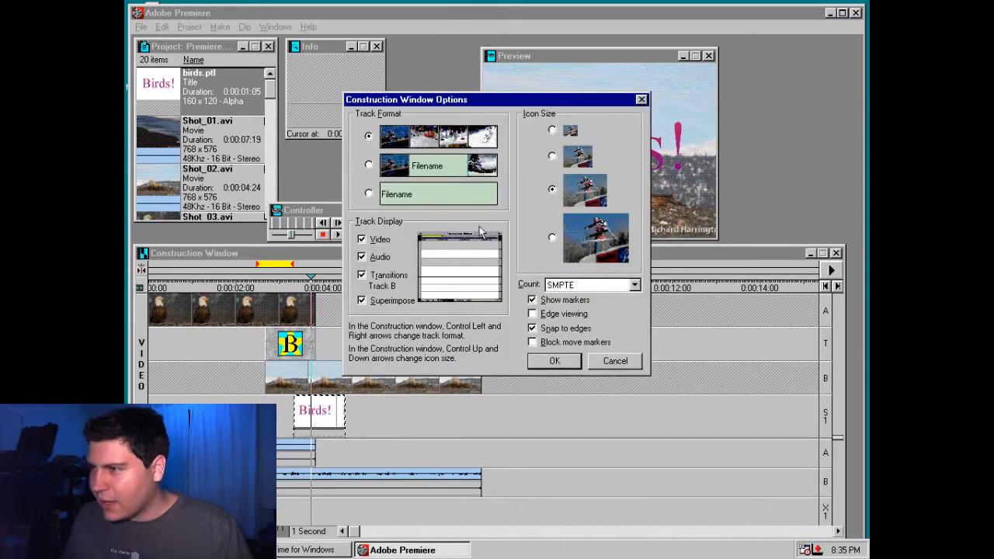
{"action": "left_click", "coordinate": [615, 362]}
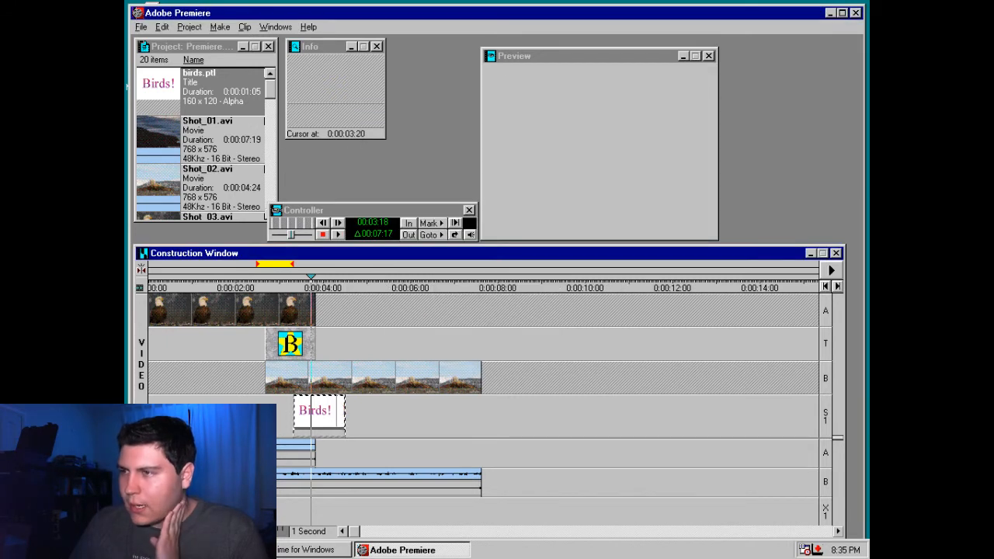
{"action": "left_click", "coordinate": [291, 29]}
{"action": "left_click", "coordinate": [312, 83]}
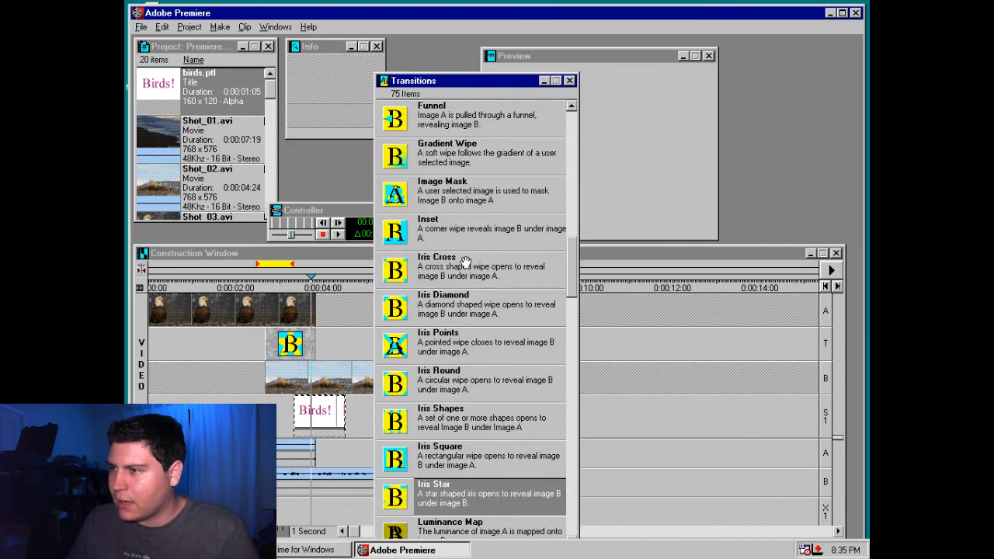
{"action": "key", "text": "Home"}
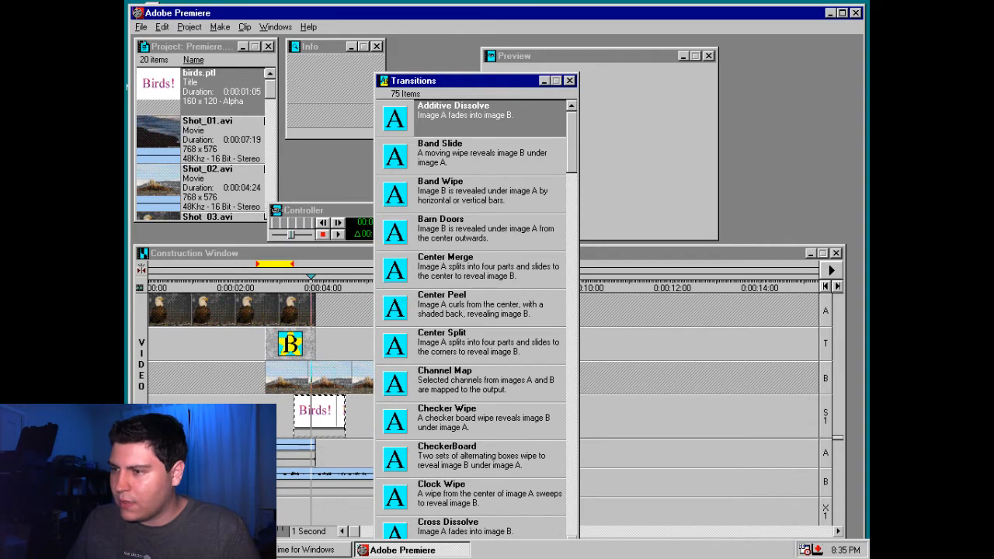
{"action": "left_click_drag", "start_coordinate": [299, 407], "coordinate": [302, 408]}
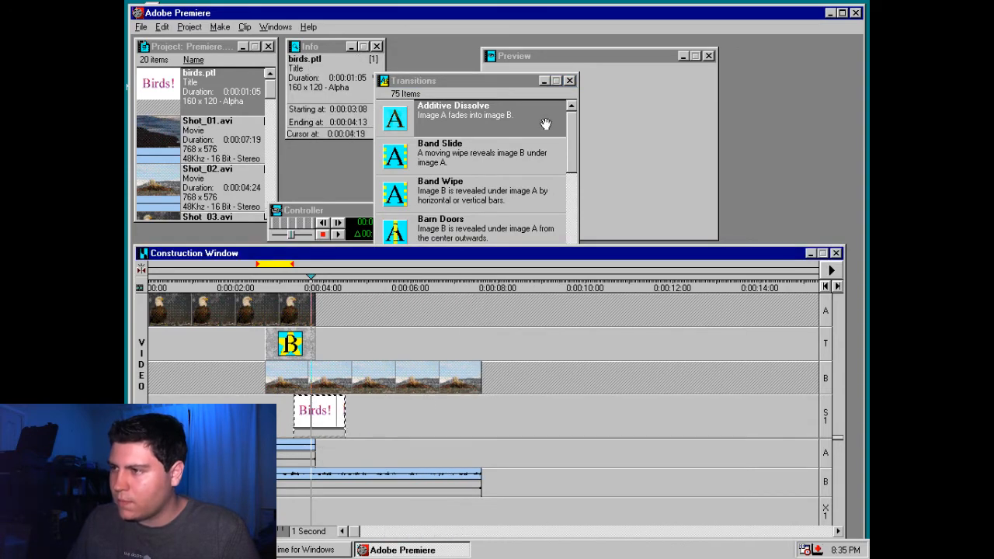
{"action": "left_click", "coordinate": [569, 81]}
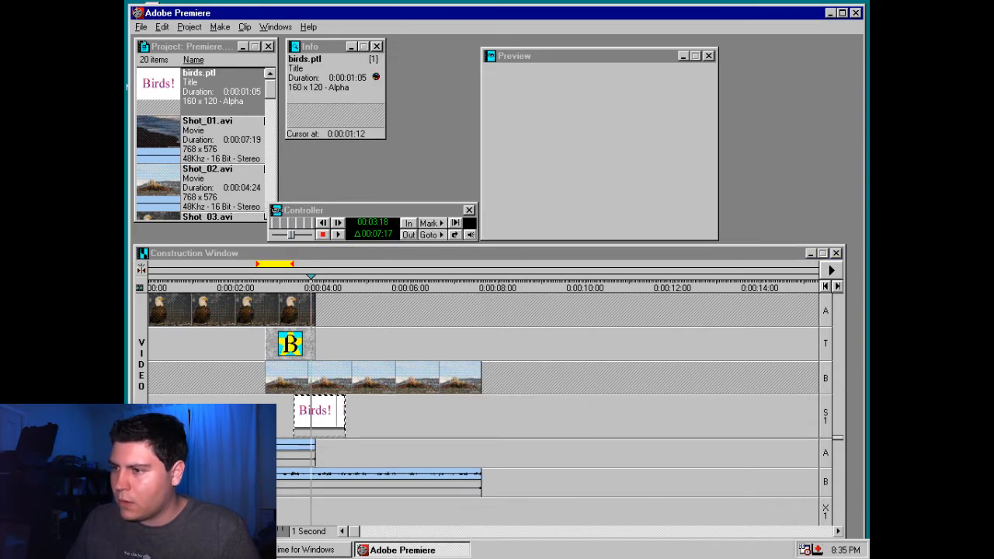
Open the "Birds!" title's motion settings, enable Smooth Motion, and end the path near the centre of the visible area
{"action": "right_click", "coordinate": [328, 410]}
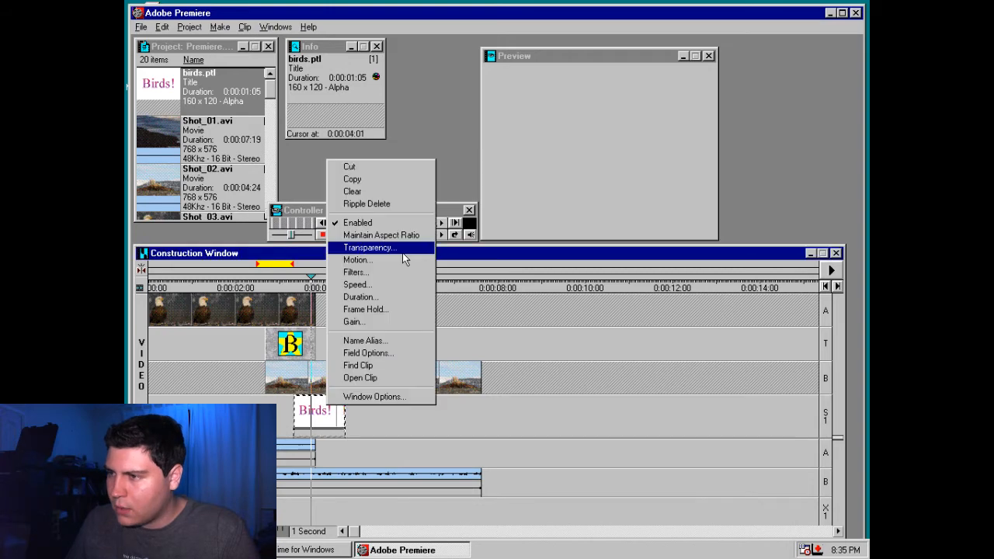
{"action": "left_click", "coordinate": [402, 262]}
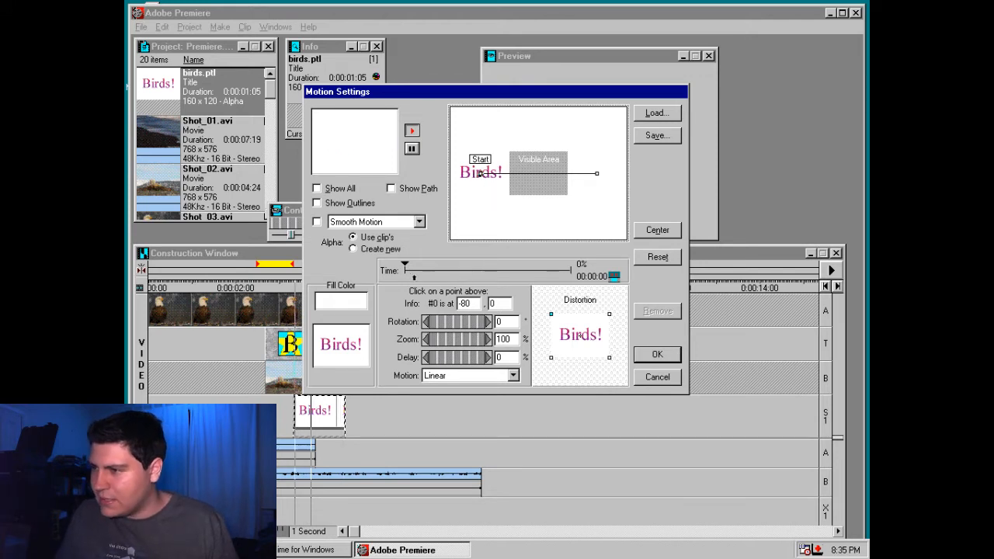
{"action": "left_click", "coordinate": [377, 223]}
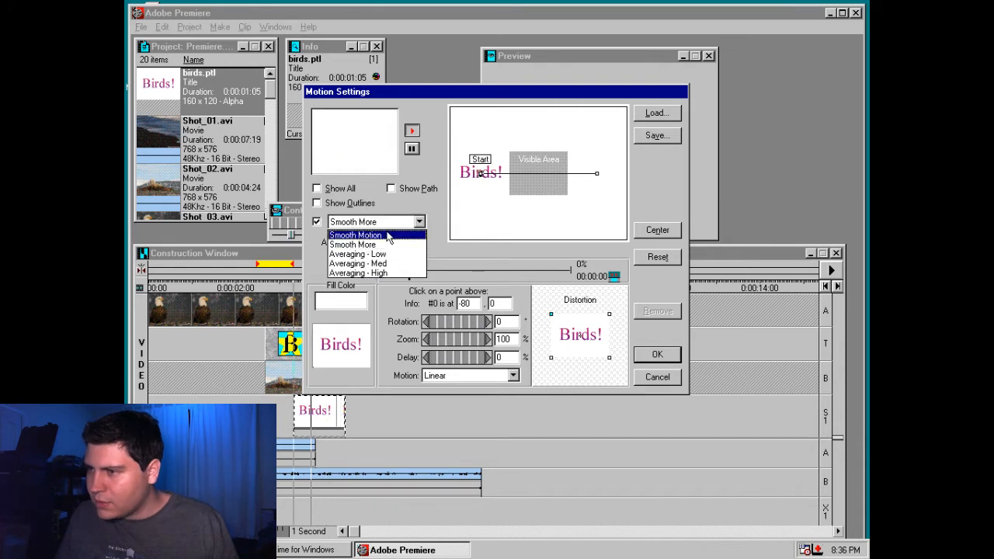
{"action": "left_click", "coordinate": [357, 234]}
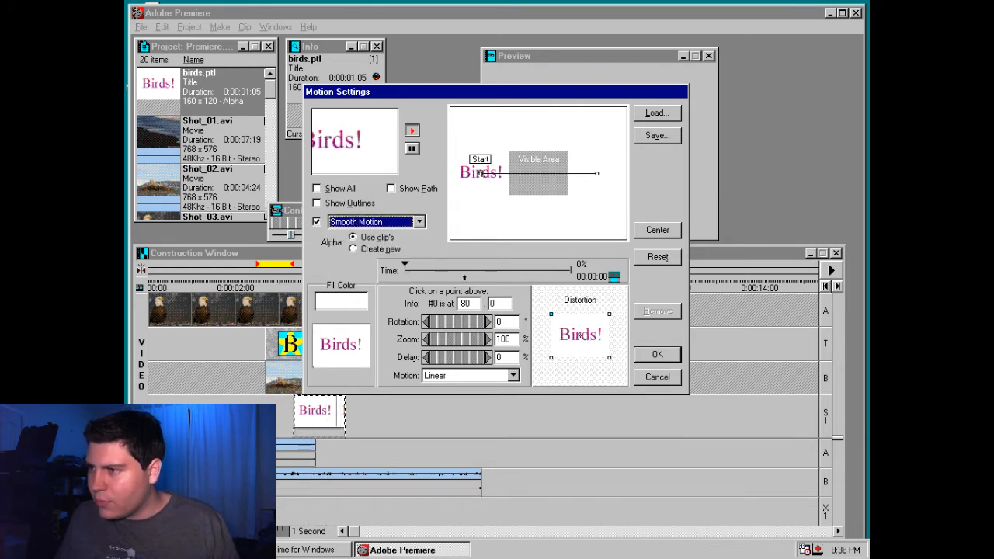
{"action": "left_click_drag", "start_coordinate": [596, 173], "coordinate": [539, 173]}
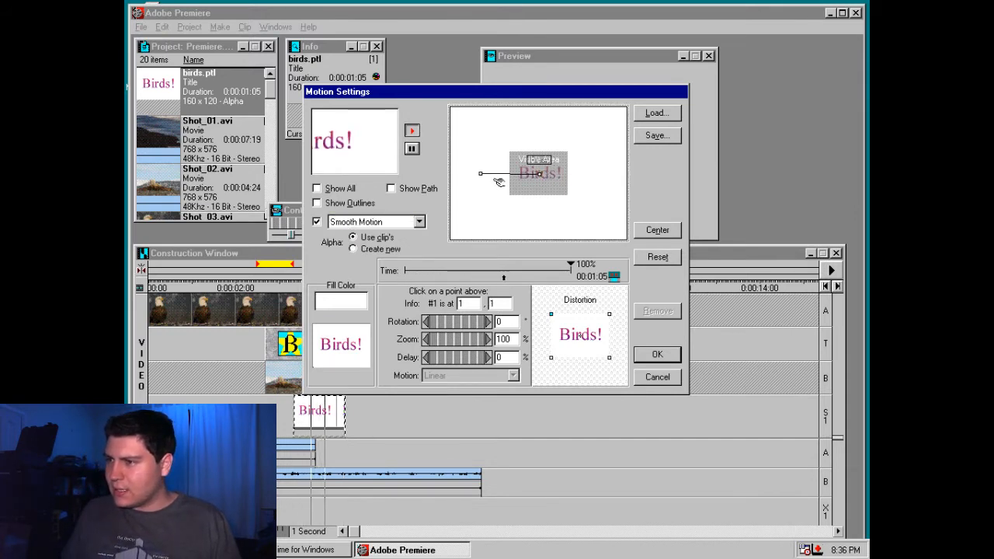
Add motion points at 55% and 99% of the title's timeline and centre the 99% point in the visible area
{"action": "left_click", "coordinate": [528, 266]}
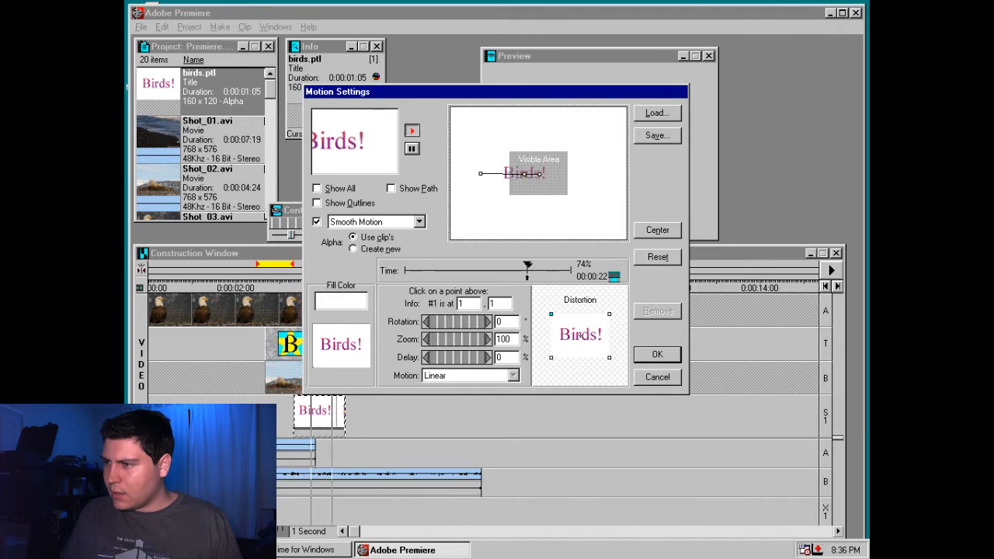
{"action": "left_click_drag", "start_coordinate": [503, 268], "coordinate": [496, 266]}
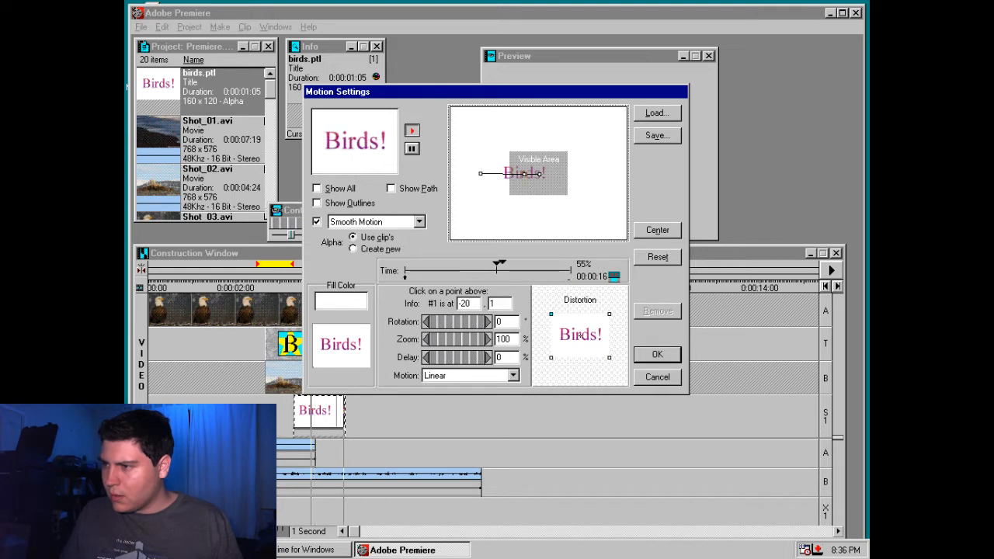
{"action": "left_click", "coordinate": [568, 268]}
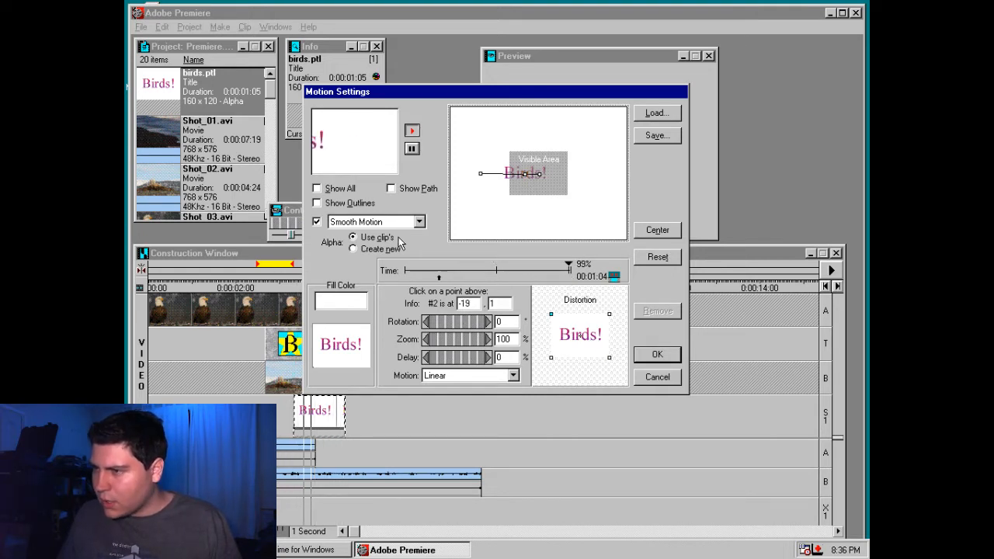
{"action": "left_click", "coordinate": [657, 231]}
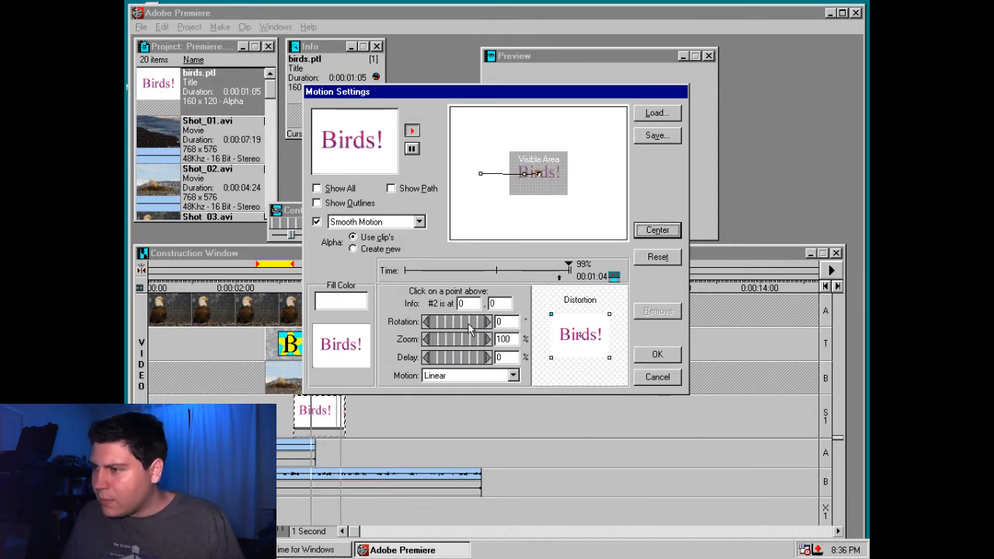
Set the 99% motion point's rotation to 1° and apply the motion settings
{"action": "mouse_move", "coordinate": [454, 322]}
{"action": "left_mouse_down"}
{"action": "mouse_move", "coordinate": [501, 322]}
{"action": "mouse_move", "coordinate": [455, 322]}
{"action": "left_mouse_up"}
{"action": "double_click", "coordinate": [499, 321]}
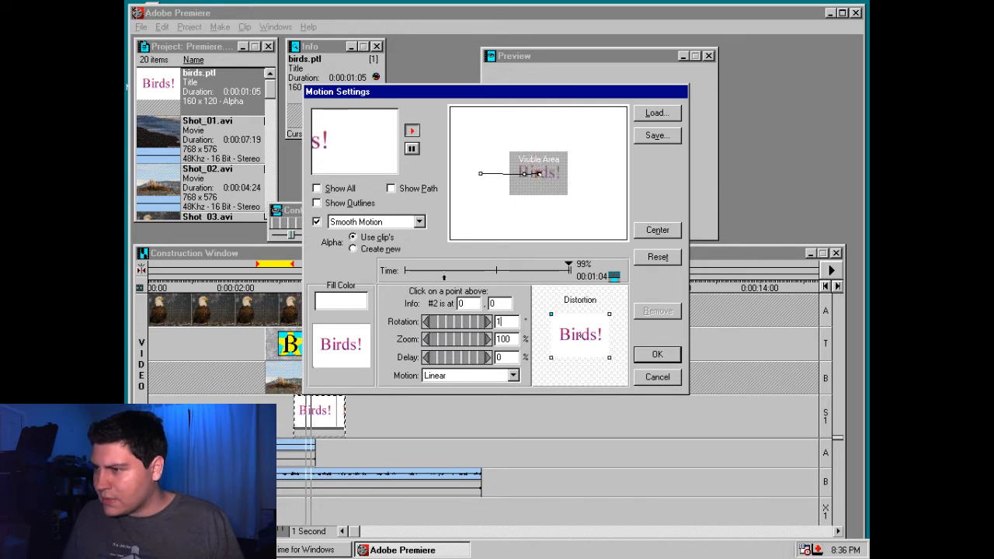
{"action": "key", "text": "Return"}
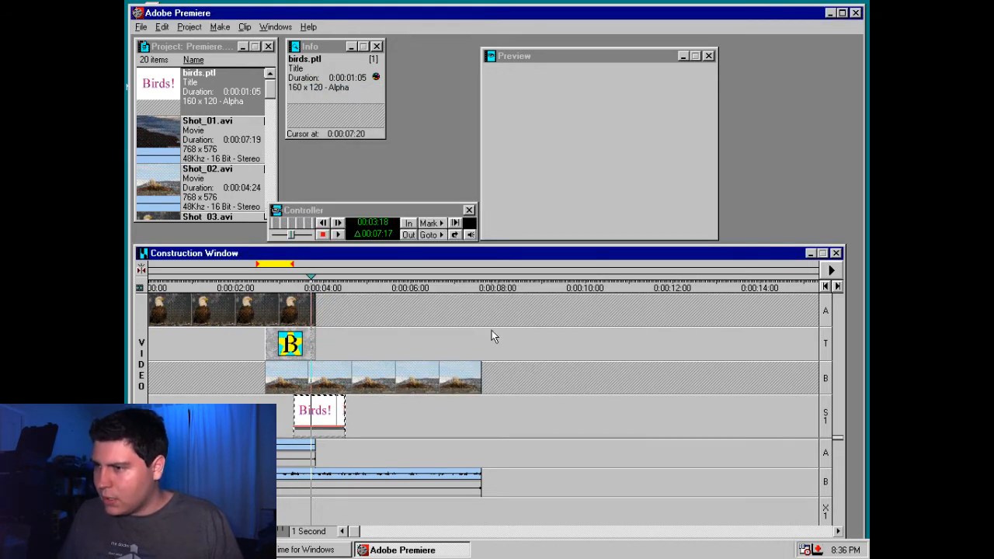
Reopen the "Birds!" title's motion settings, add a point at 56%, reset the 55% point, and remove the motion from the title
{"action": "right_click", "coordinate": [318, 417]}
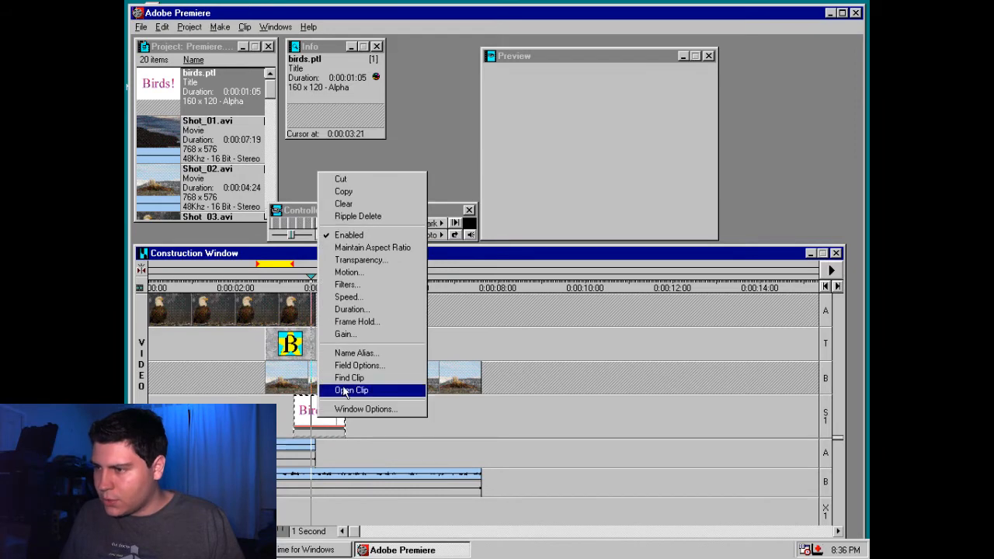
{"action": "left_click", "coordinate": [347, 272]}
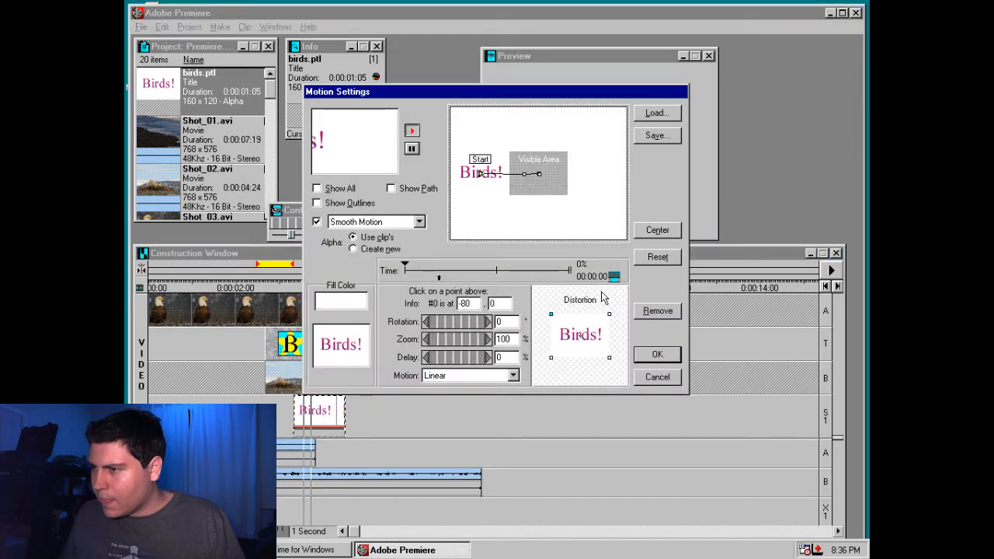
{"action": "left_click", "coordinate": [534, 174]}
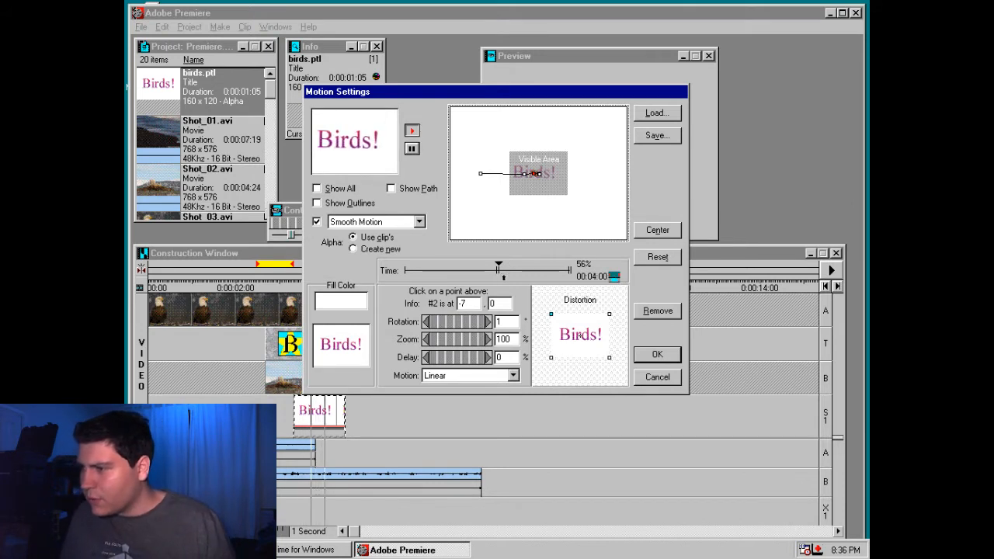
{"action": "left_click", "coordinate": [496, 264]}
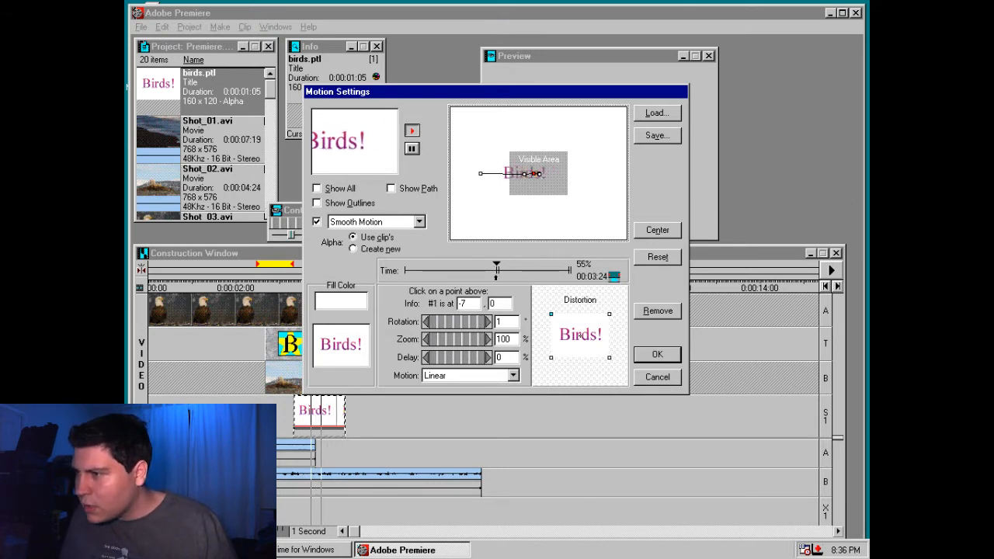
{"action": "left_click", "coordinate": [661, 261]}
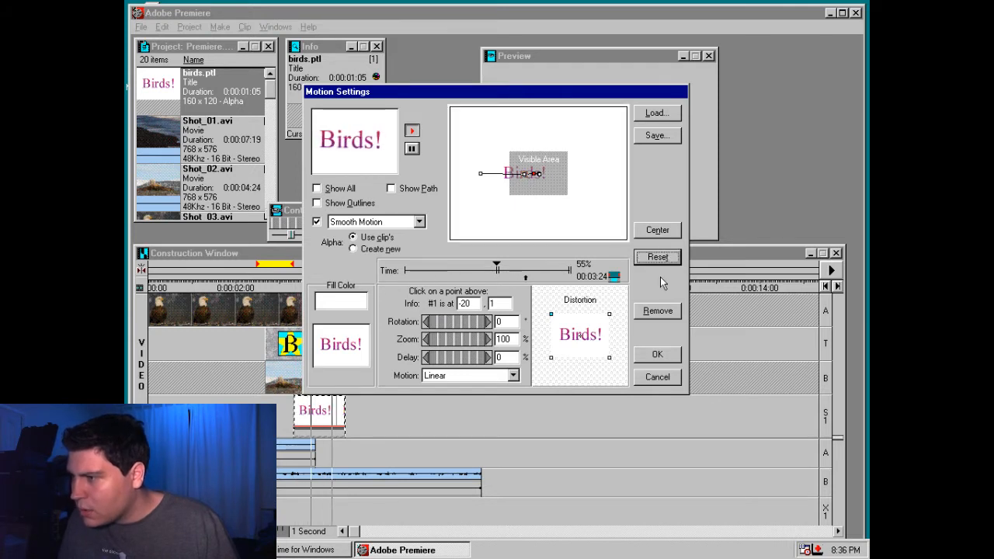
{"action": "left_click", "coordinate": [658, 311]}
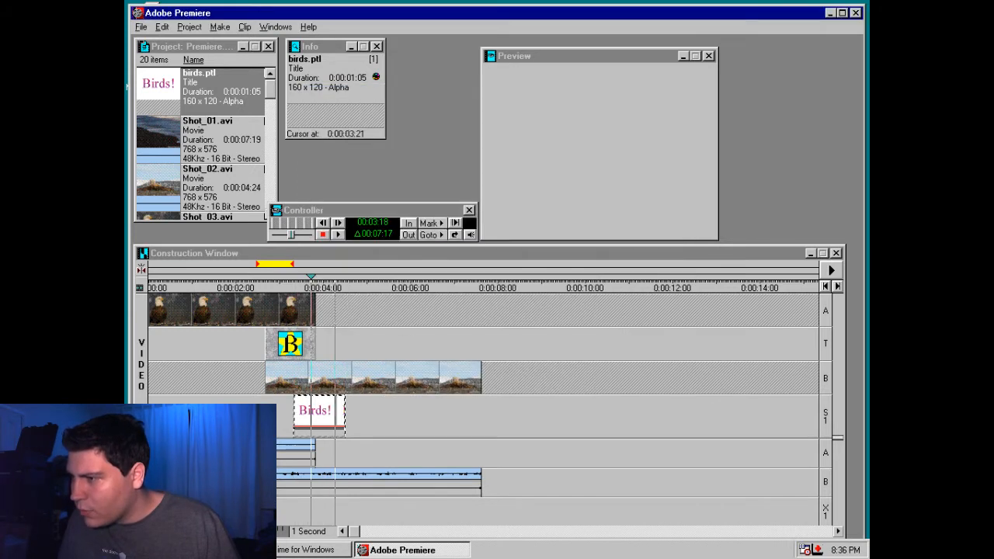
Give the "Birds!" title a new motion path with a point at 23% and the end point both centred in the visible area
{"action": "right_click", "coordinate": [330, 412]}
{"action": "left_click", "coordinate": [374, 284]}
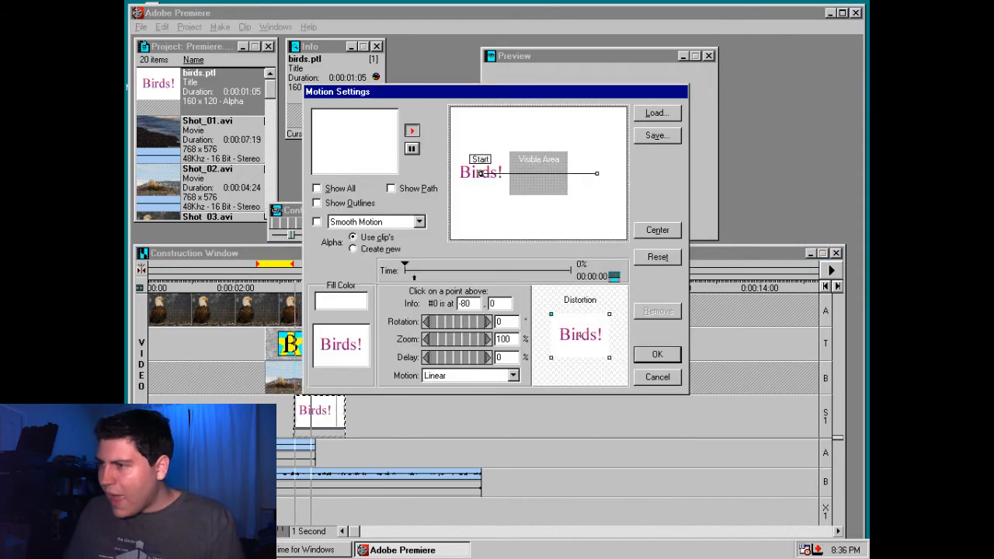
{"action": "left_click", "coordinate": [446, 270]}
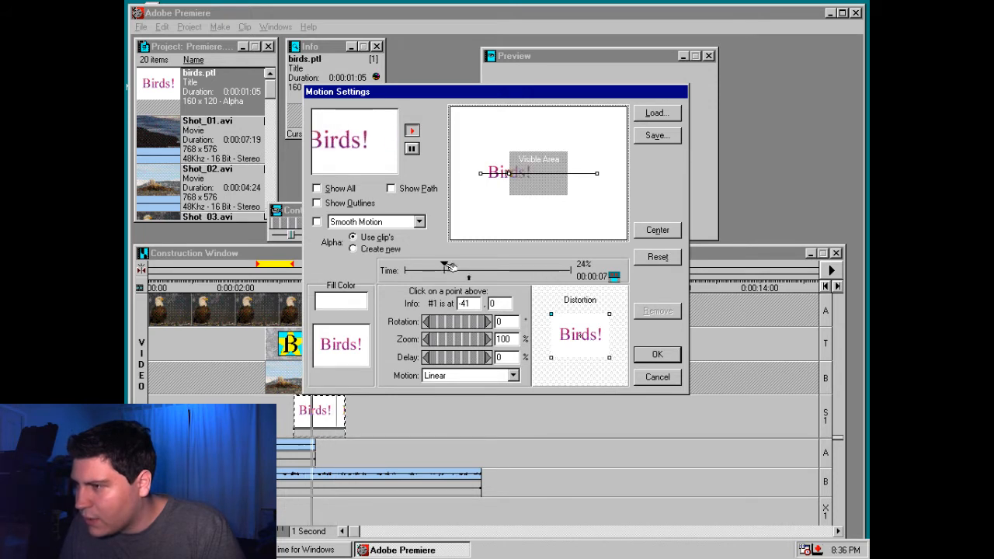
{"action": "left_click", "coordinate": [656, 229]}
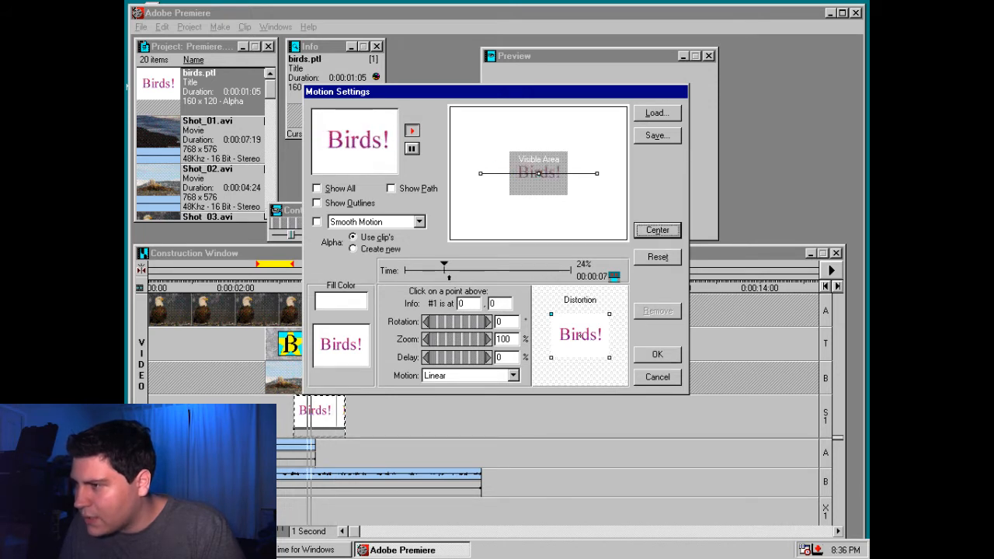
{"action": "left_click", "coordinate": [597, 173]}
{"action": "left_click", "coordinate": [657, 229]}
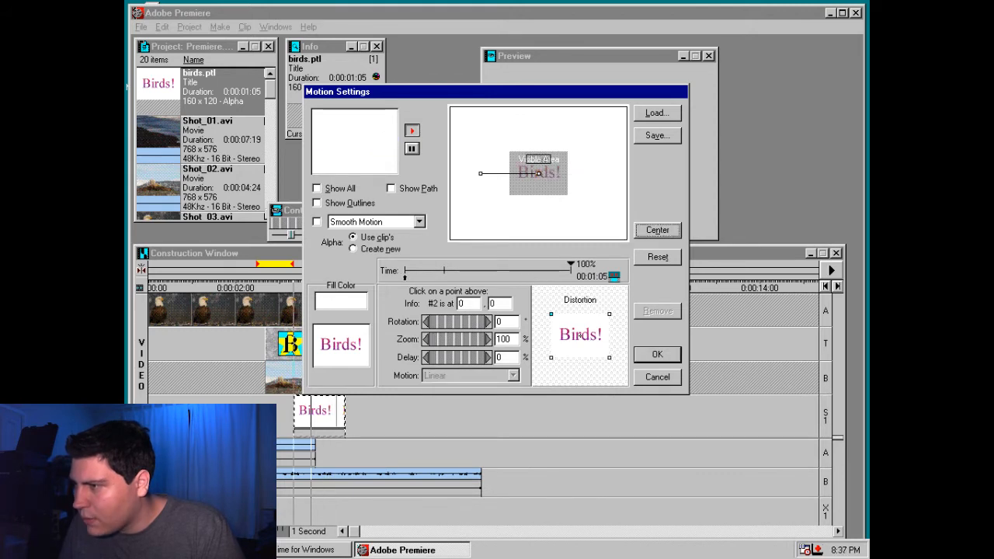
{"action": "left_click", "coordinate": [443, 270]}
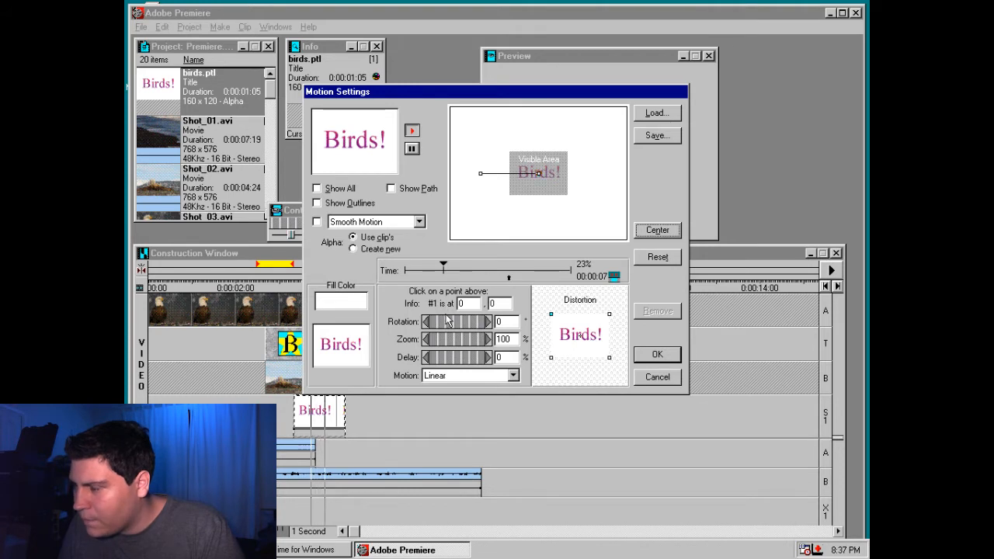
Set the title's 0% start point to 0% zoom and 339° rotation, and centre it in the visible area
{"action": "left_click", "coordinate": [411, 271]}
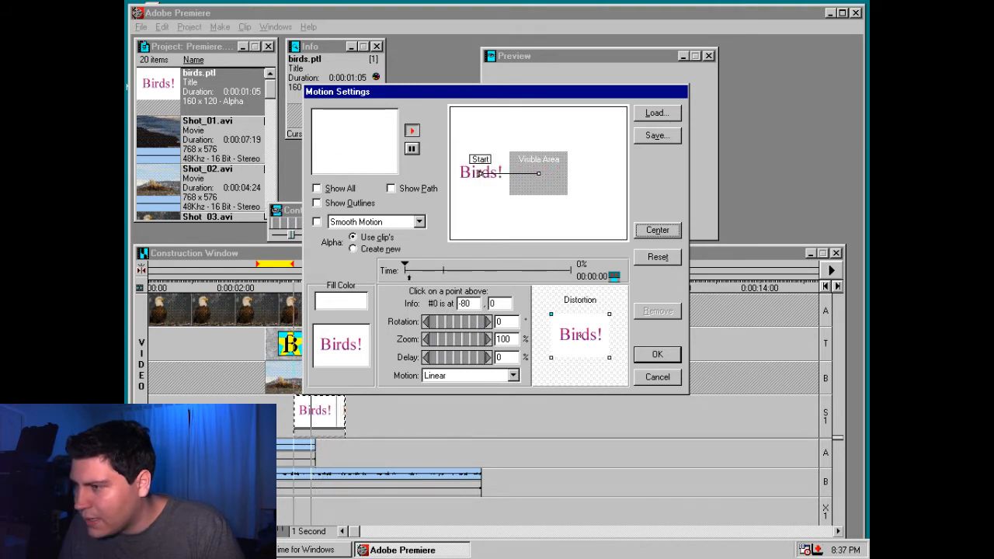
{"action": "left_click_drag", "start_coordinate": [462, 339], "coordinate": [411, 334]}
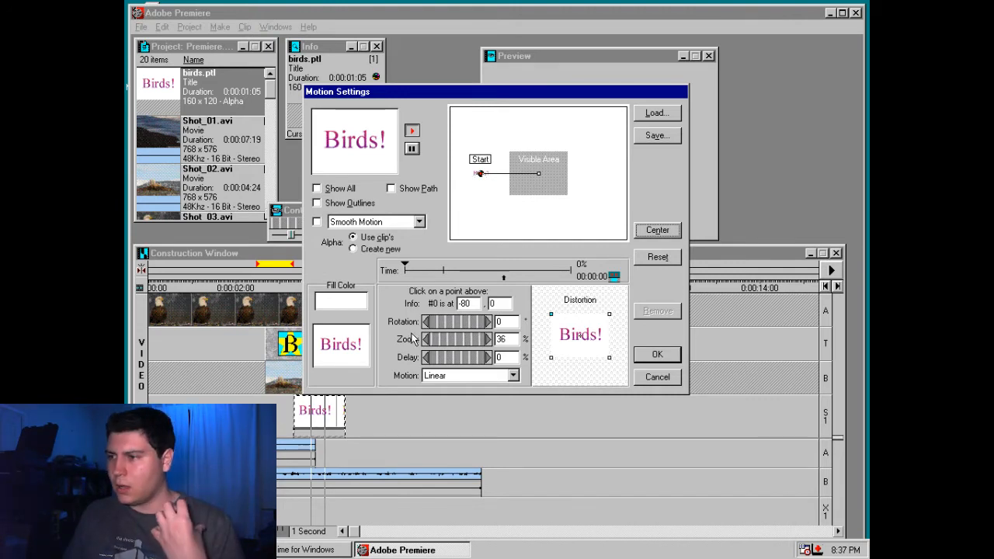
{"action": "left_click_drag", "start_coordinate": [412, 334], "coordinate": [384, 336]}
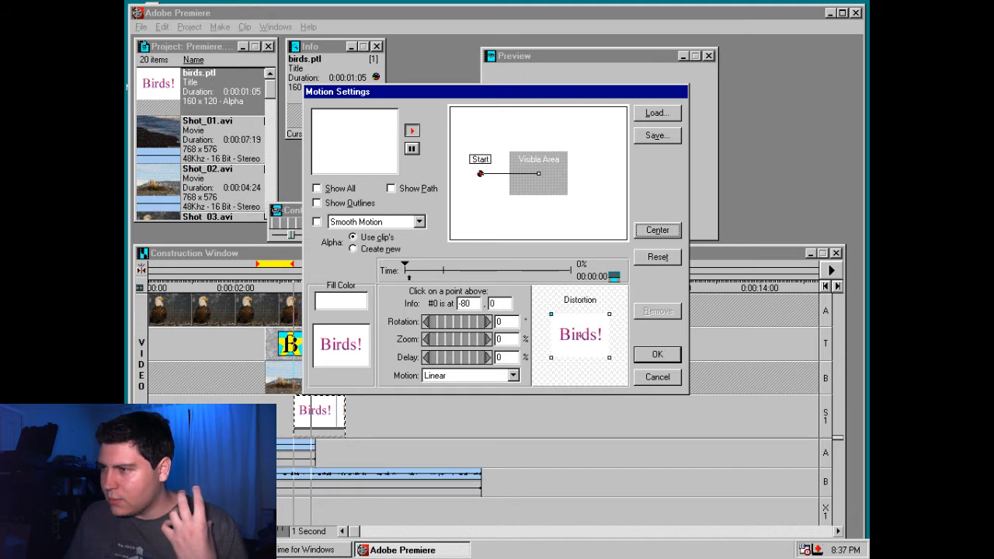
{"action": "left_click_drag", "start_coordinate": [456, 322], "coordinate": [557, 322]}
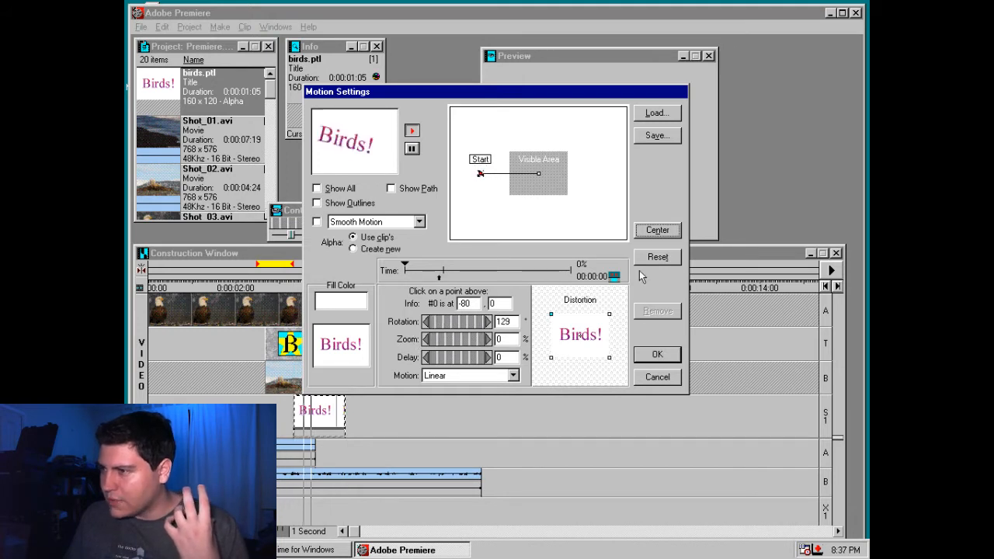
{"action": "left_click", "coordinate": [657, 230]}
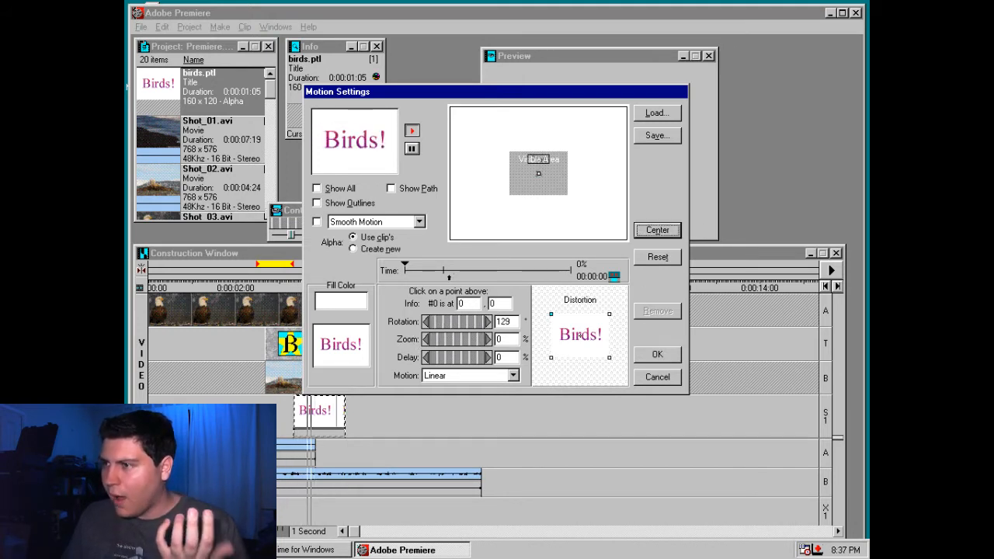
{"action": "left_click_drag", "start_coordinate": [440, 321], "coordinate": [603, 320]}
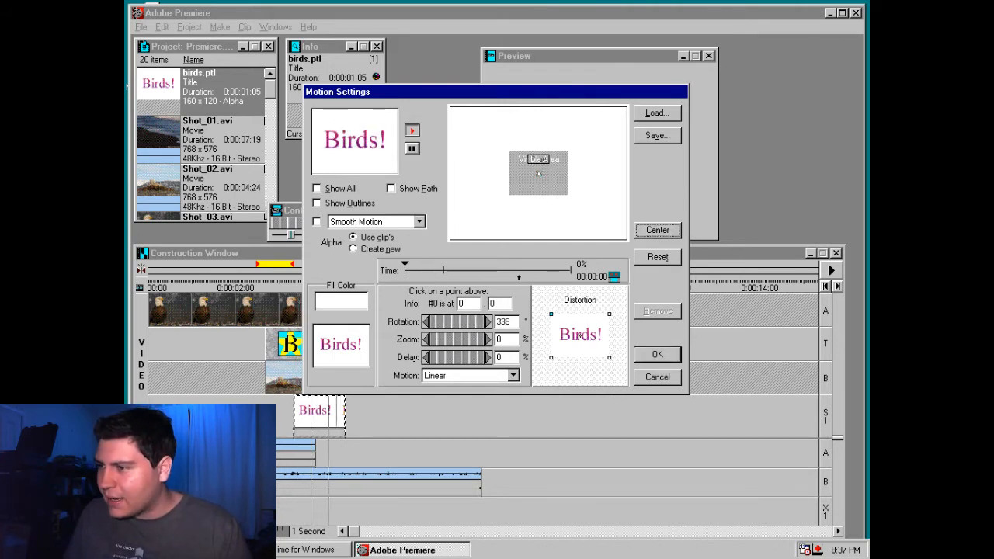
Set the start point's motion to Accelerate and apply the title's motion settings
{"action": "left_click", "coordinate": [512, 375]}
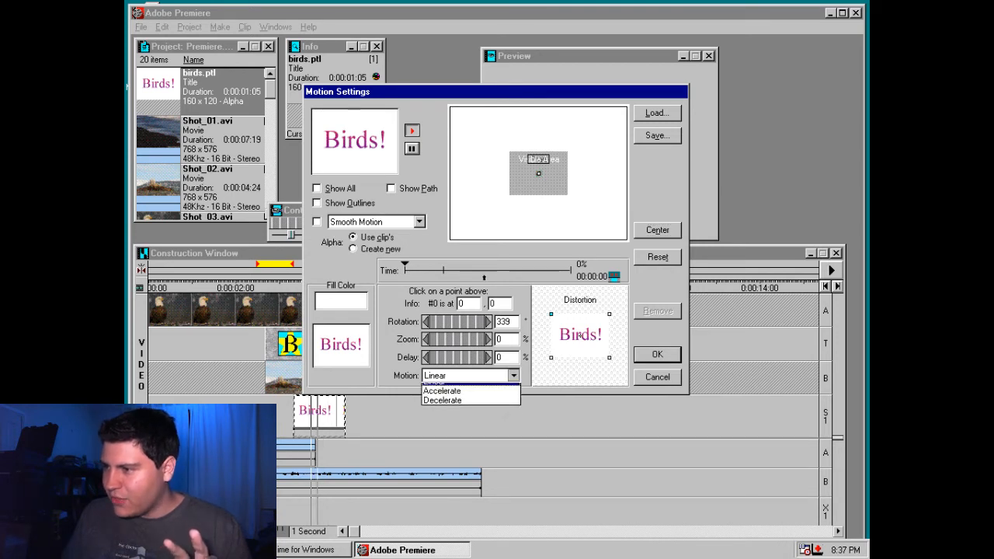
{"action": "left_click", "coordinate": [507, 398]}
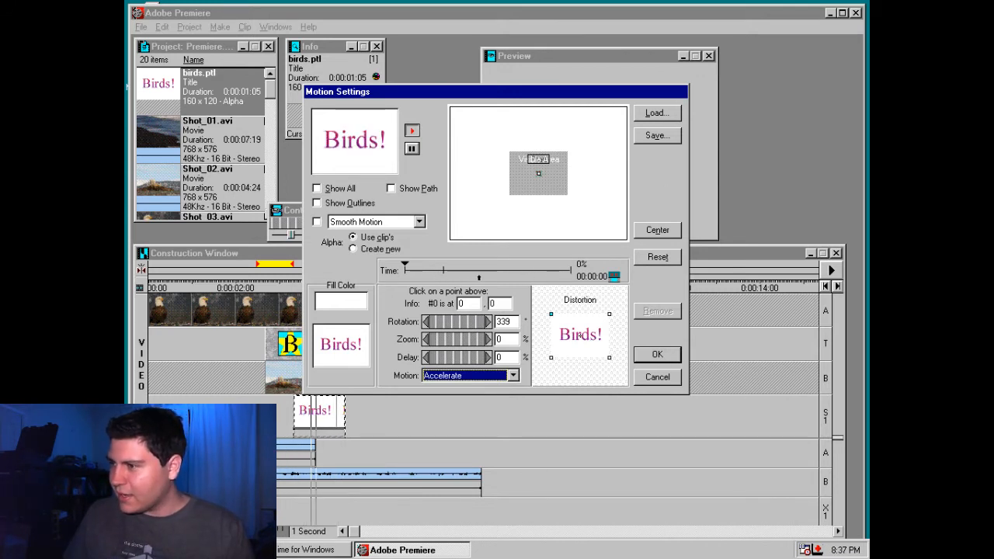
{"action": "left_click", "coordinate": [657, 354]}
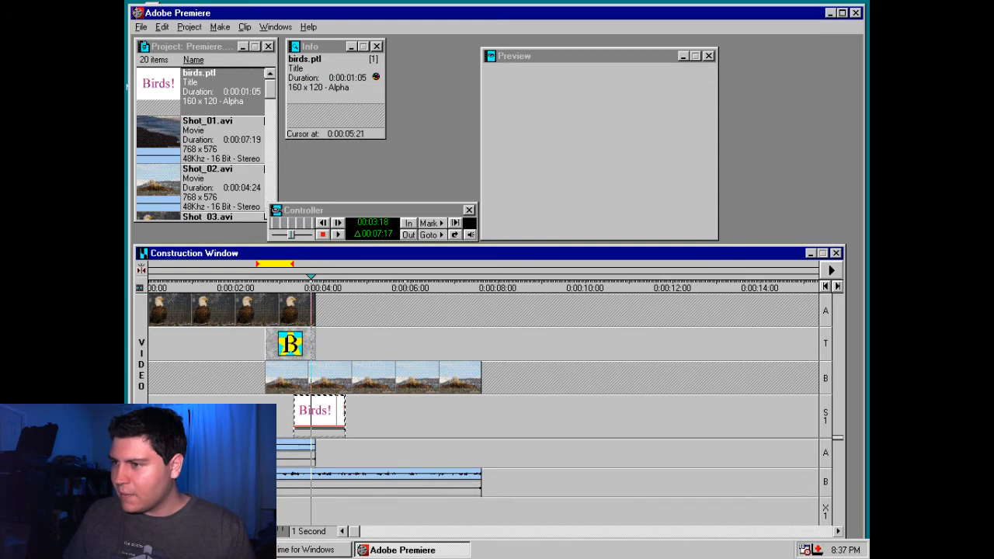
Play the sequence from 0:00:02:15 and preview the star transition with the animated title
{"action": "left_click", "coordinate": [261, 281]}
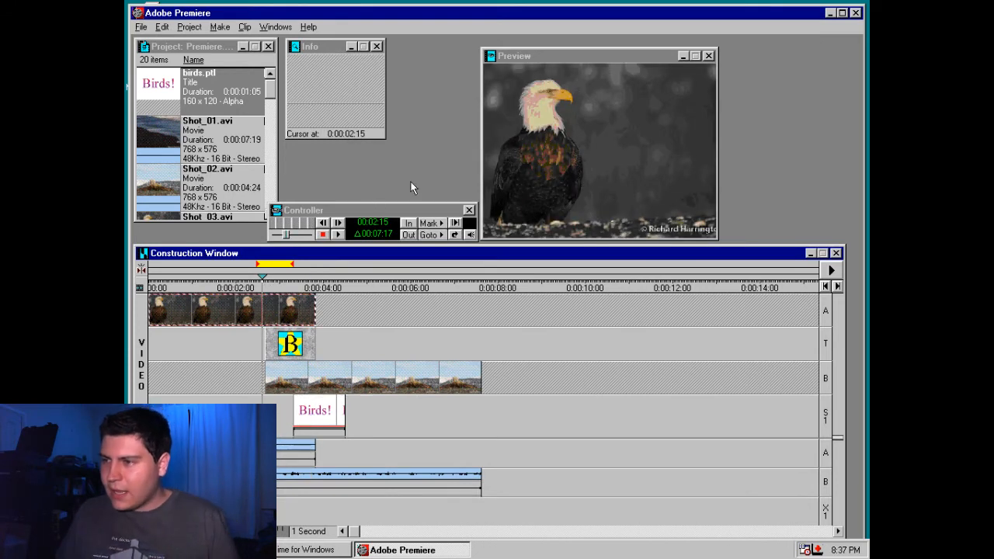
{"action": "left_click", "coordinate": [337, 236]}
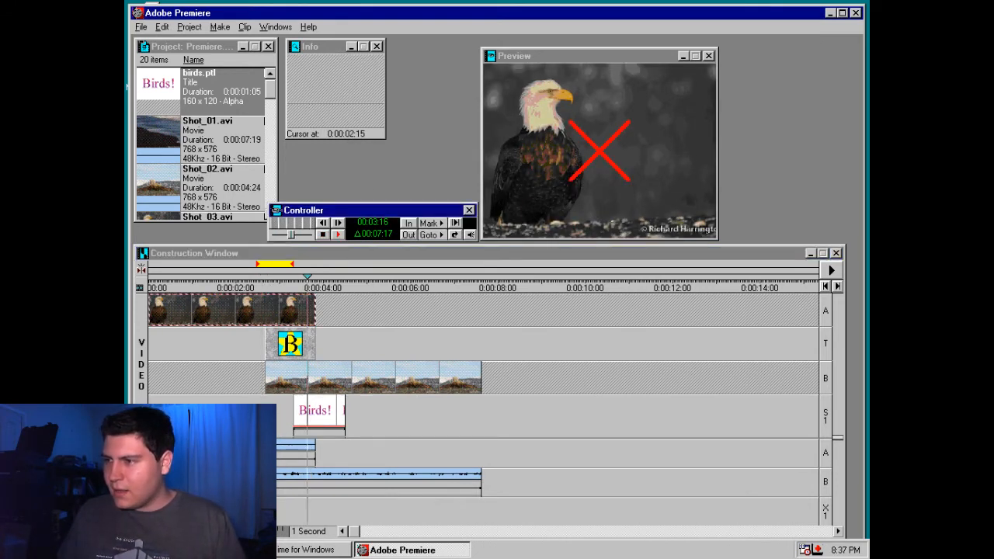
{"action": "left_click", "coordinate": [323, 232]}
{"action": "key", "text": "Return"}
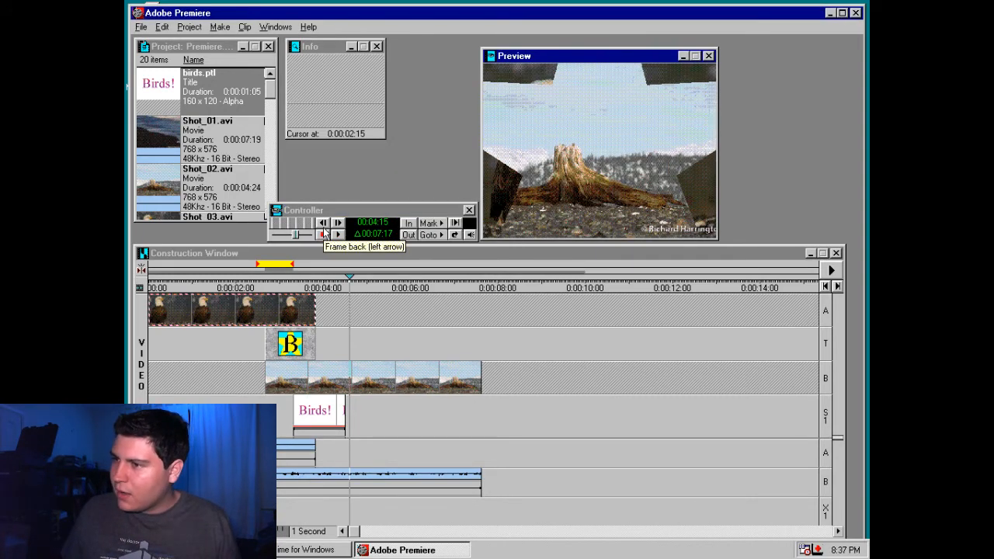
Extend the work area to about 0:00:05:00, past the end of the "Birds!" title, and preview the title's motion
{"action": "left_click_drag", "start_coordinate": [292, 265], "coordinate": [366, 268]}
{"action": "key", "text": "Return"}
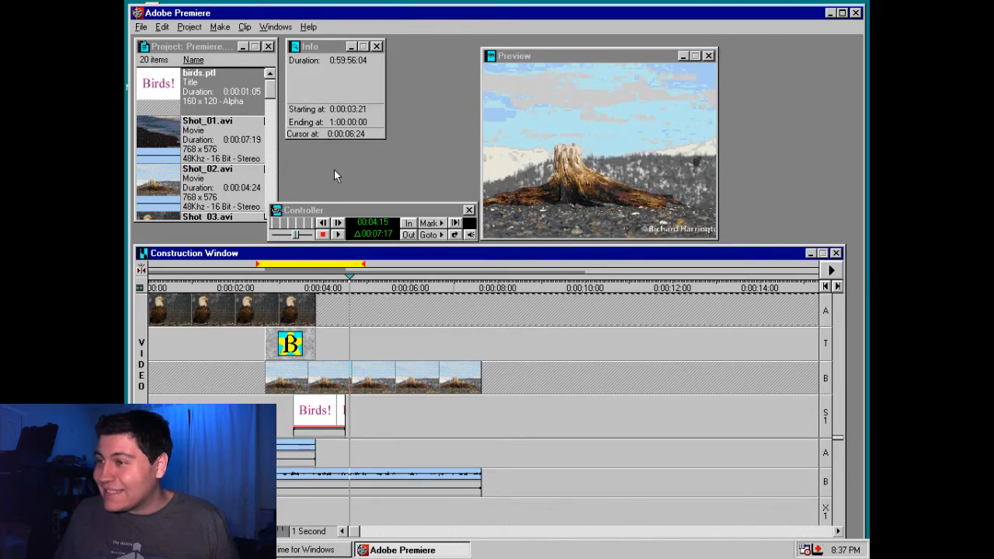
{"action": "left_click", "coordinate": [328, 281]}
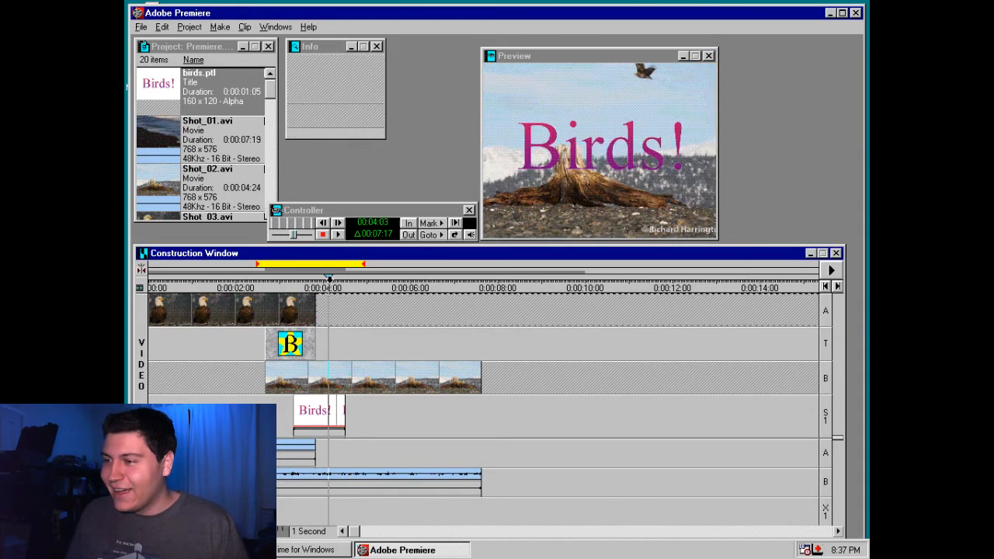
{"action": "left_click_drag", "start_coordinate": [329, 278], "coordinate": [308, 278]}
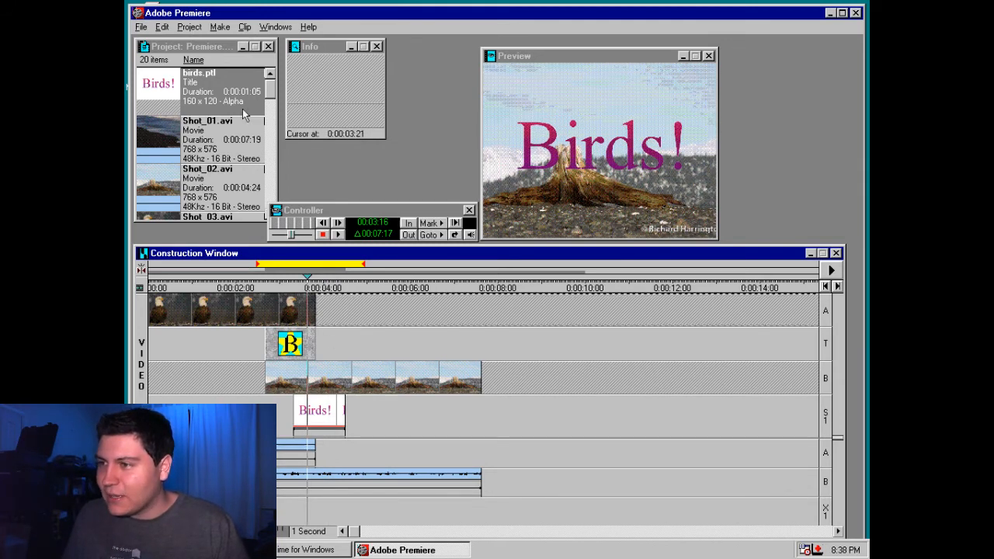
Open Shot_06.avi from the project and play through it to find the moment the second eagle flies in
{"action": "scroll", "coordinate": [171, 185], "scroll_direction": "down", "scroll_amount": 5}
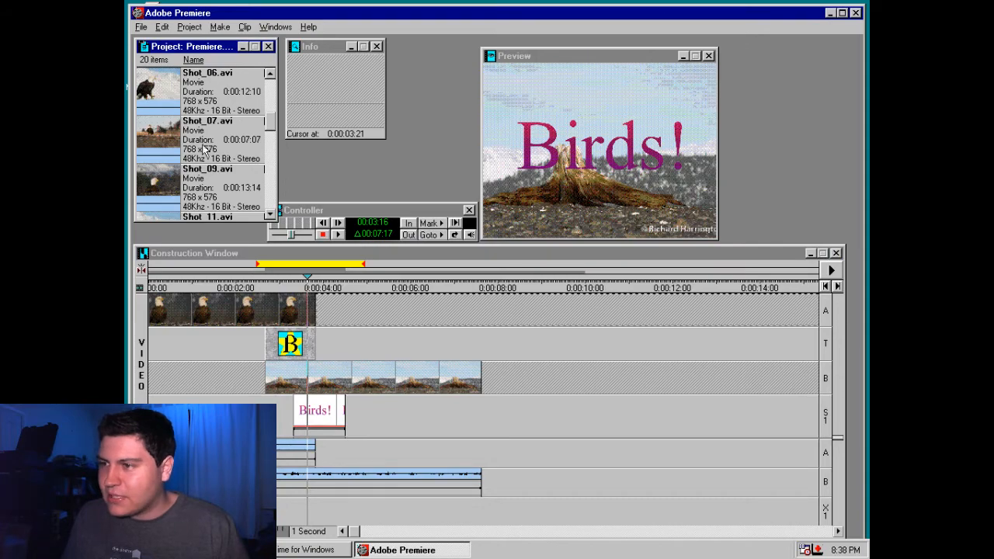
{"action": "double_click", "coordinate": [166, 92]}
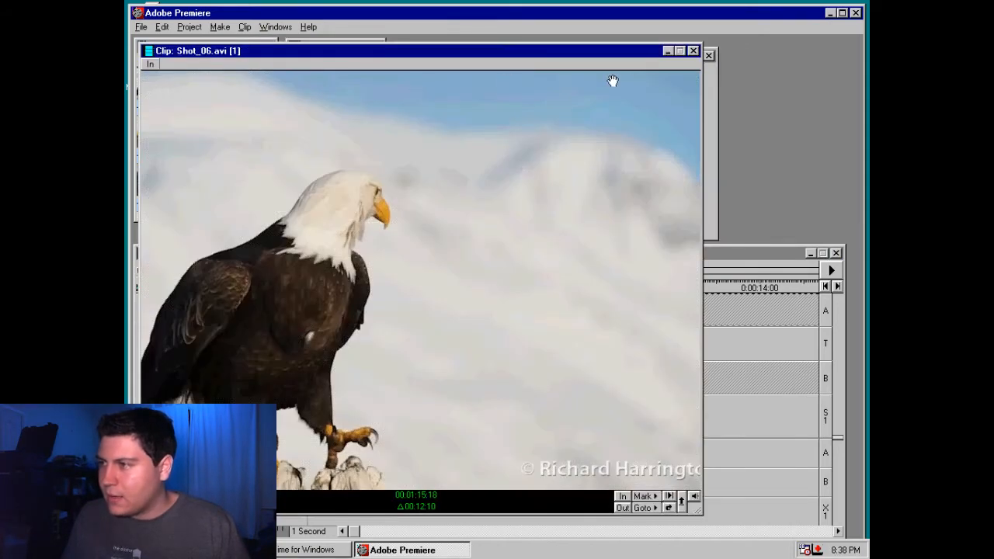
{"action": "left_click", "coordinate": [692, 51]}
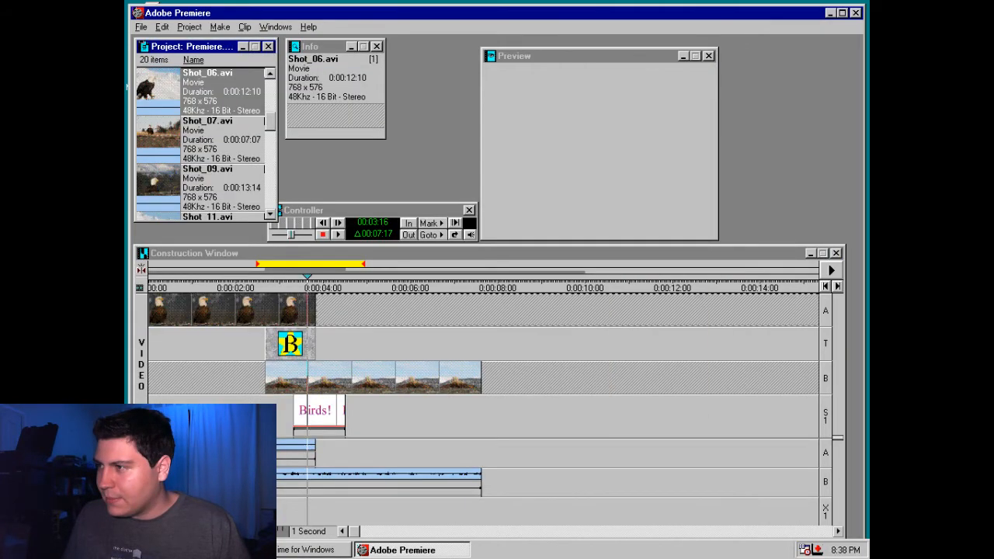
{"action": "double_click", "coordinate": [161, 90]}
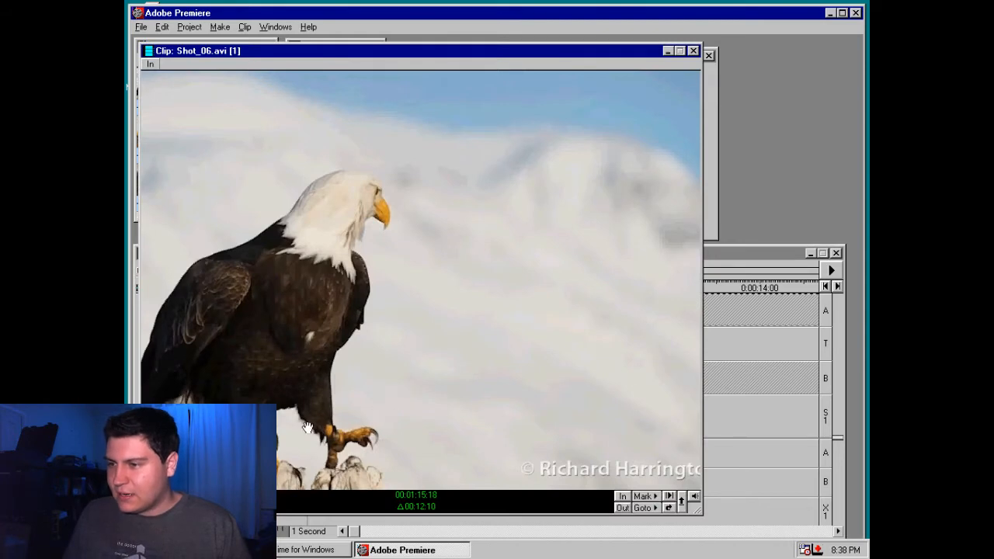
{"action": "key", "text": "space"}
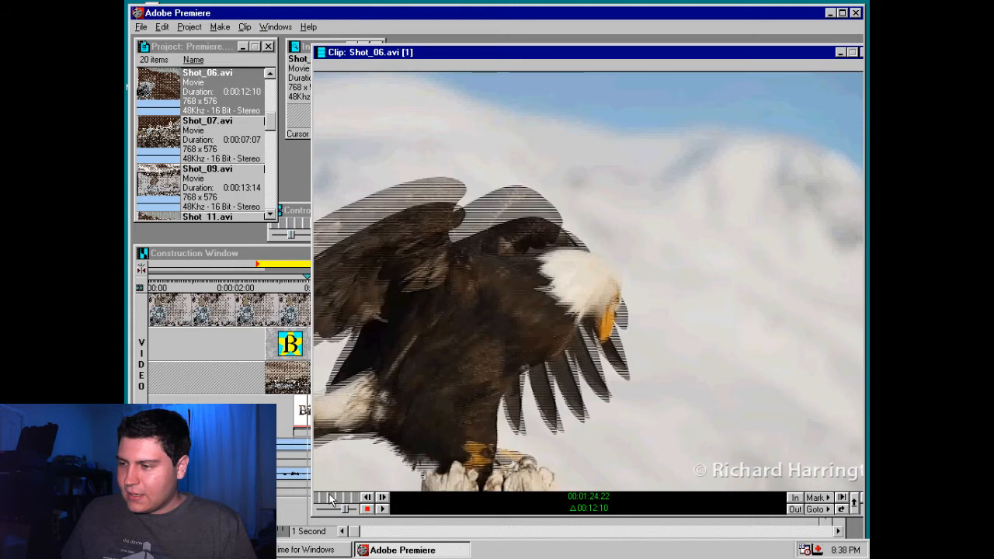
{"action": "mouse_move", "coordinate": [329, 495]}
{"action": "left_mouse_down"}
{"action": "mouse_move", "coordinate": [357, 496]}
{"action": "mouse_move", "coordinate": [324, 495]}
{"action": "left_mouse_up"}
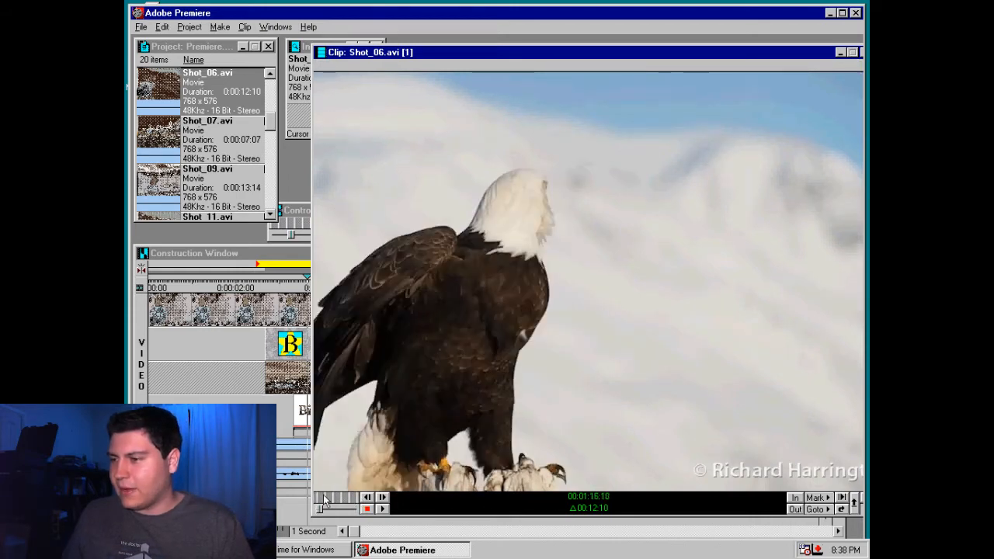
{"action": "key", "text": "space"}
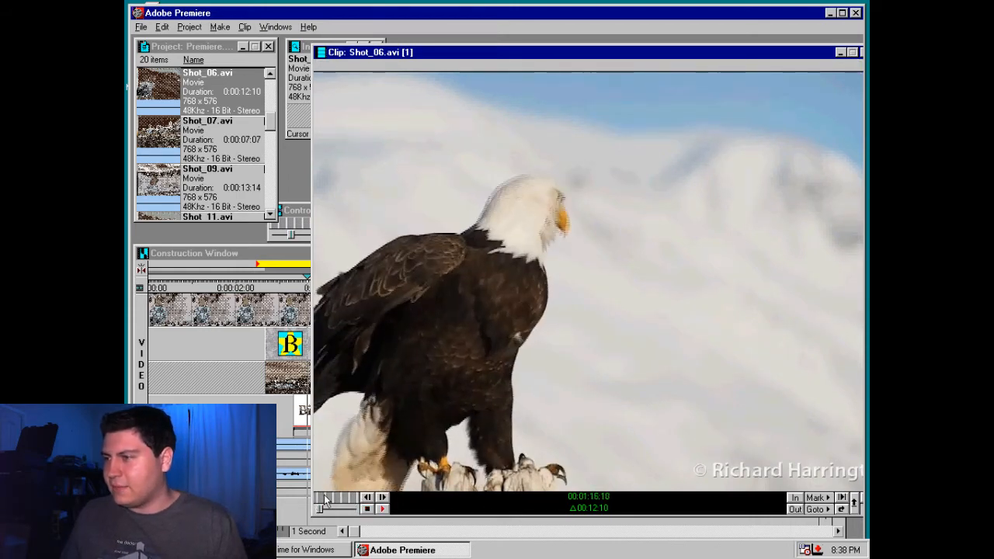
{"action": "left_click_drag", "start_coordinate": [324, 494], "coordinate": [273, 498]}
{"action": "key", "text": "space"}
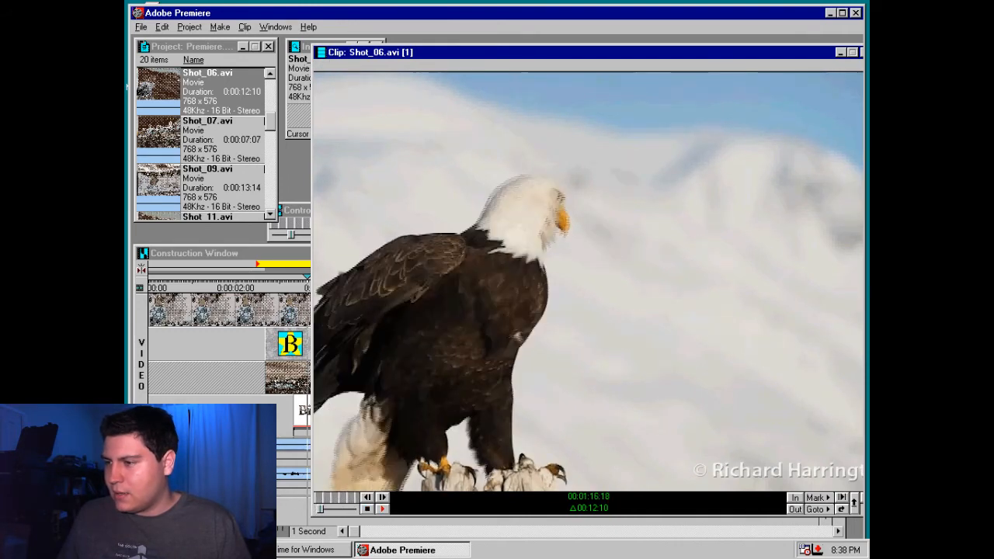
{"action": "key", "text": "space"}
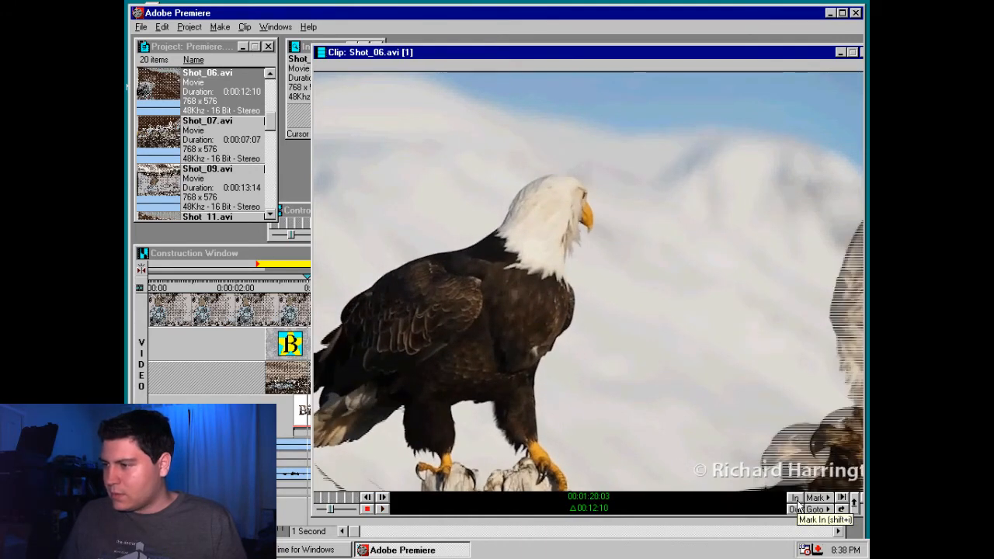
Mark Shot_06.avi's in point as the second eagle enters and its out point at 00:01:25:24, then close the clip
{"action": "key", "text": "Right"}
{"action": "key", "text": "Right"}
{"action": "key", "text": "Right"}
{"action": "key", "text": "Right"}
{"action": "key", "text": "Right"}
{"action": "key", "text": "Right"}
{"action": "left_click", "coordinate": [798, 503]}
{"action": "key", "text": "space"}
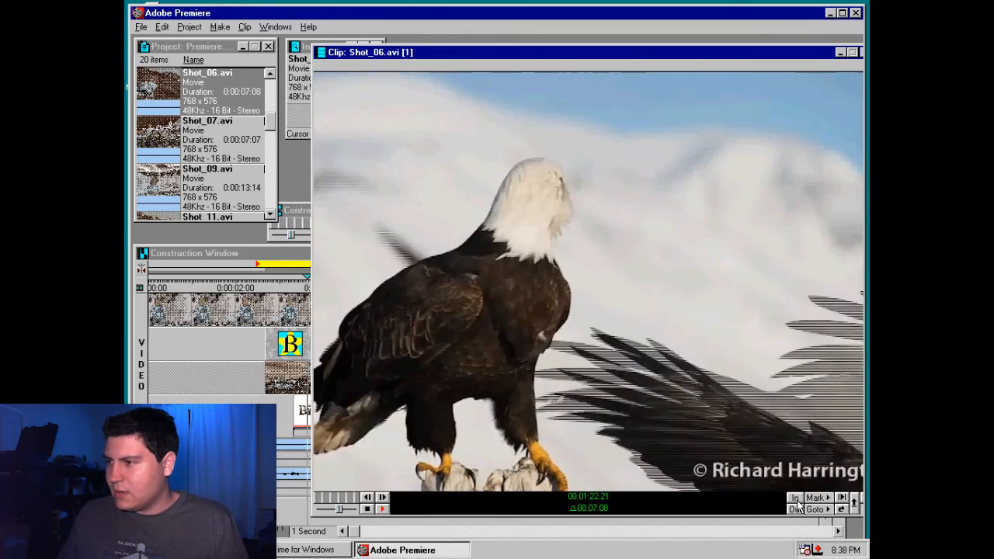
{"action": "left_click", "coordinate": [795, 509]}
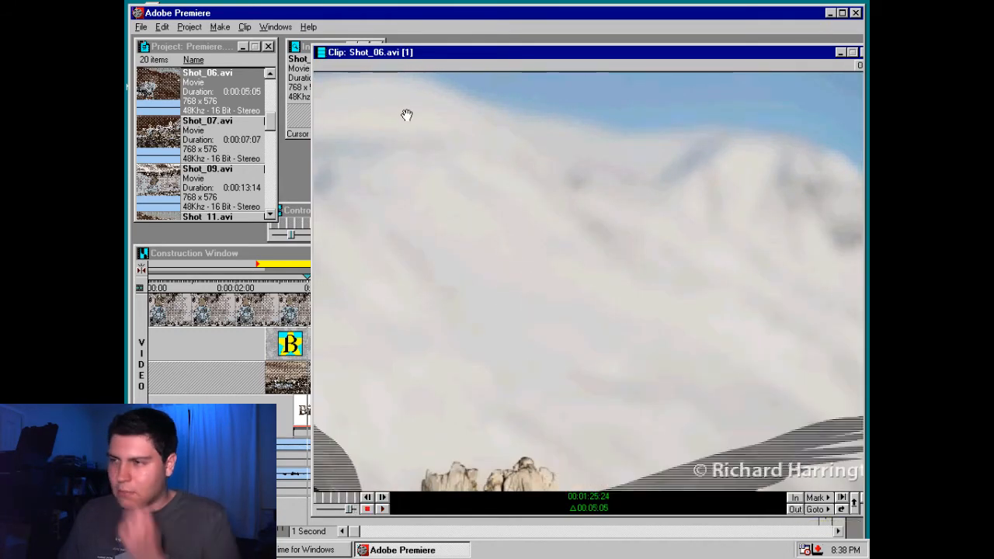
{"action": "left_click_drag", "start_coordinate": [811, 49], "coordinate": [715, 50]}
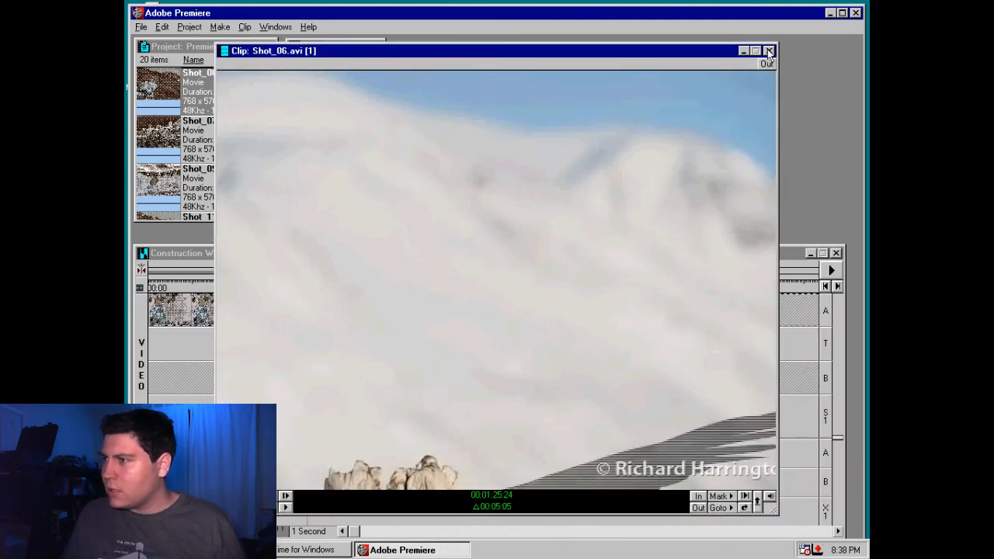
{"action": "left_click", "coordinate": [768, 51]}
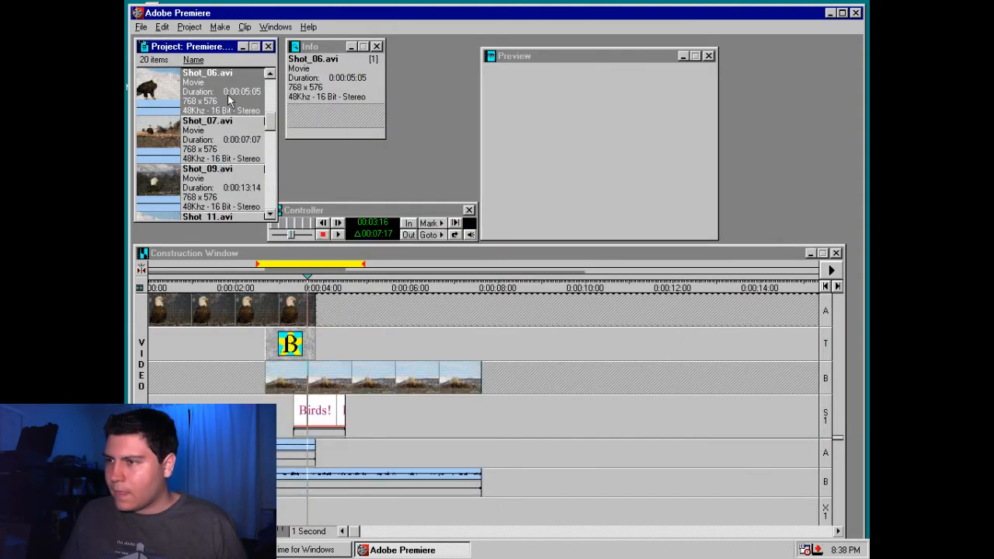
Place the trimmed Shot_06.avi on superimpose track S1 directly after the "Birds!" title and check it at 0:00:05:07
{"action": "left_click_drag", "start_coordinate": [228, 101], "coordinate": [214, 253]}
{"action": "scroll", "coordinate": [243, 144], "scroll_direction": "up", "scroll_amount": 5}
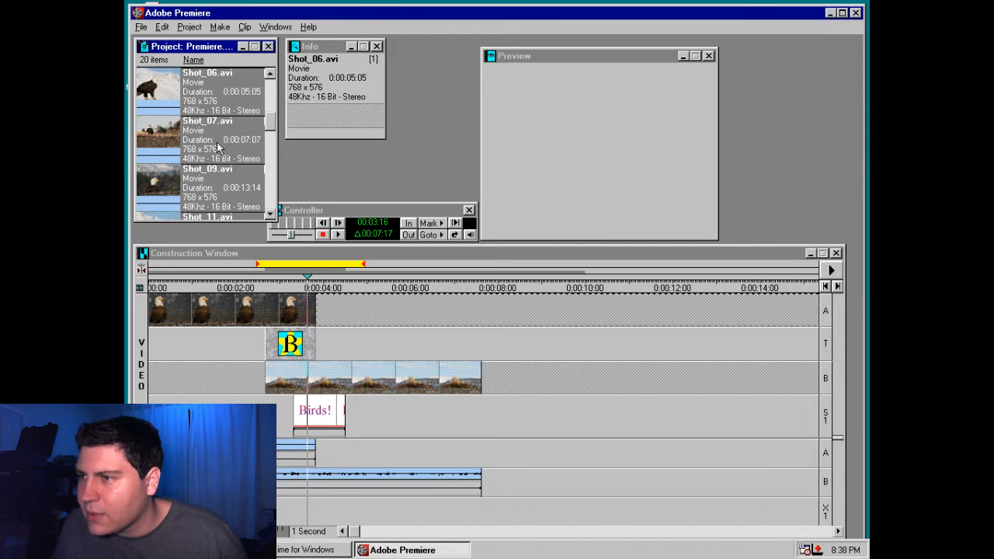
{"action": "scroll", "coordinate": [216, 142], "scroll_direction": "up", "scroll_amount": 2}
{"action": "left_click_drag", "start_coordinate": [159, 187], "coordinate": [389, 423]}
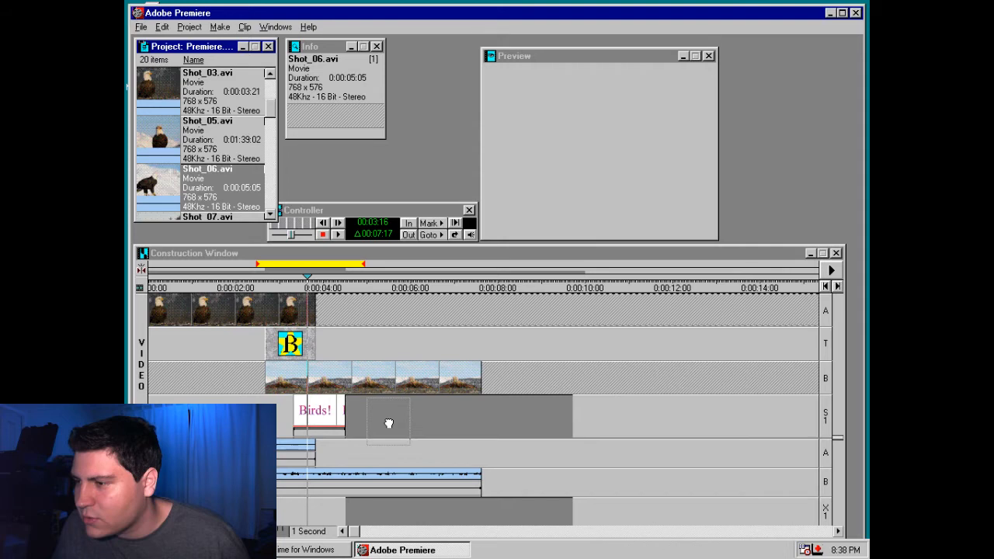
{"action": "left_click_drag", "start_coordinate": [334, 287], "coordinate": [378, 287]}
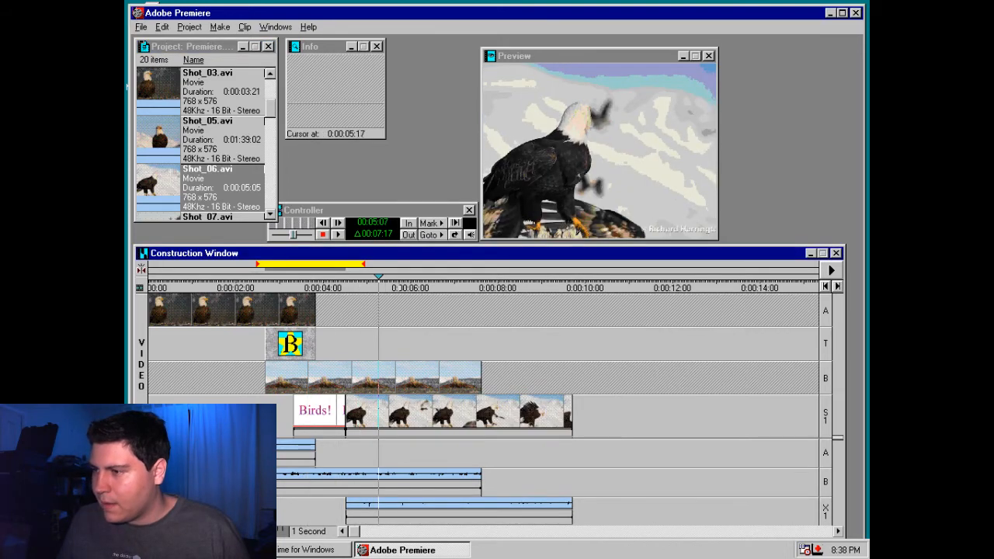
Browse the filters available for the Shot_06.avi clip on track S1, from Camera View to the end of the list
{"action": "right_click", "coordinate": [400, 412]}
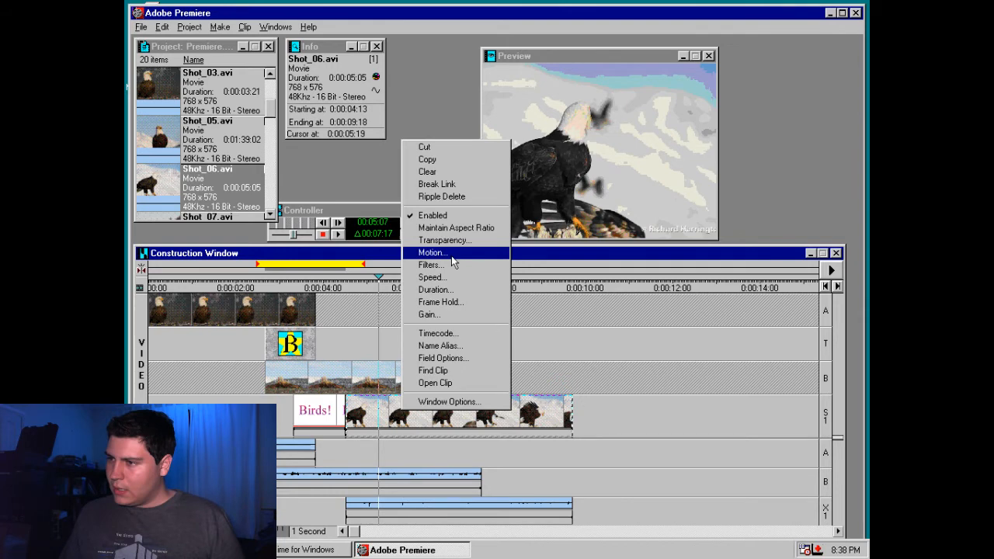
{"action": "left_click", "coordinate": [452, 264]}
{"action": "left_click", "coordinate": [411, 228]}
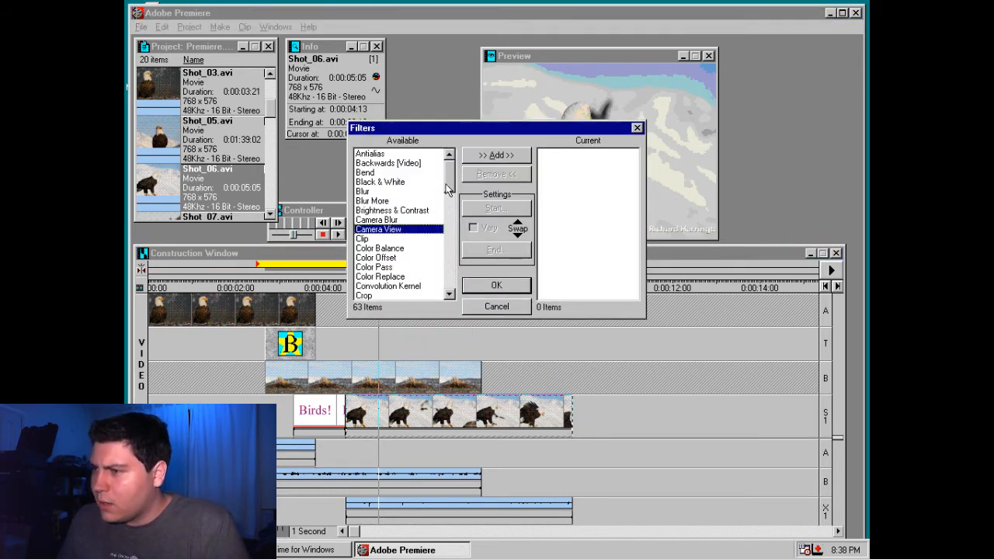
{"action": "scroll", "coordinate": [427, 210], "scroll_direction": "down", "scroll_amount": 7}
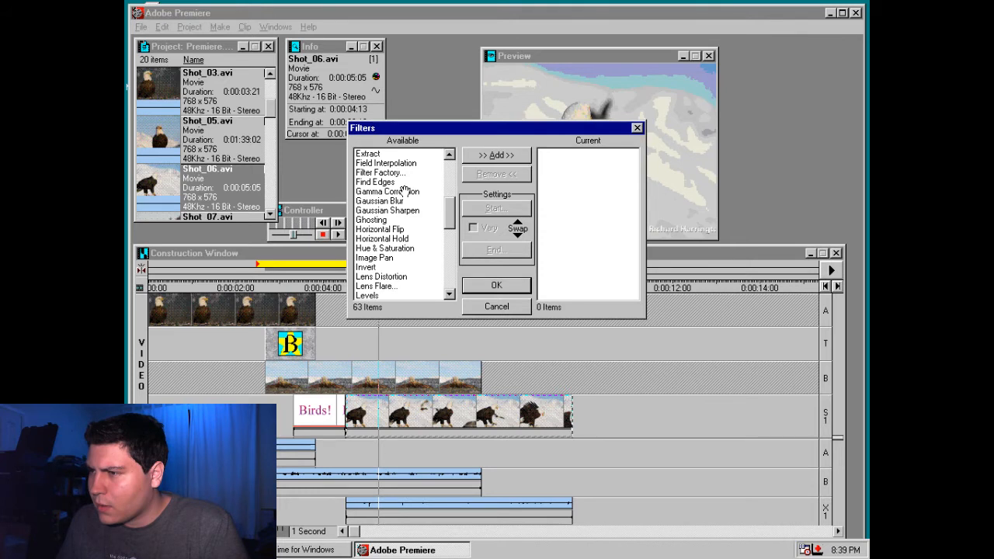
{"action": "left_click", "coordinate": [392, 285]}
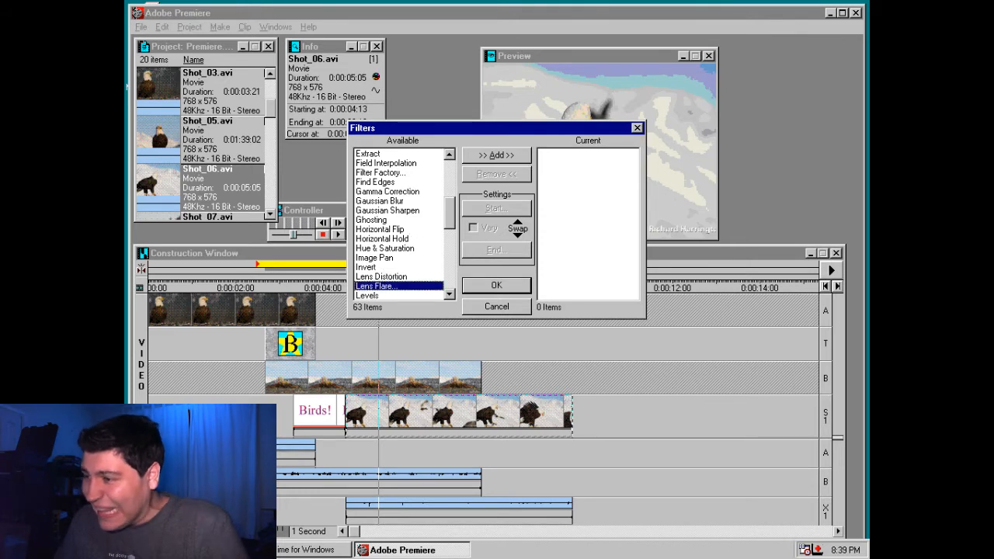
{"action": "left_click", "coordinate": [397, 277]}
{"action": "scroll", "coordinate": [454, 225], "scroll_direction": "down", "scroll_amount": 1}
{"action": "scroll", "coordinate": [454, 225], "scroll_direction": "down", "scroll_amount": 5}
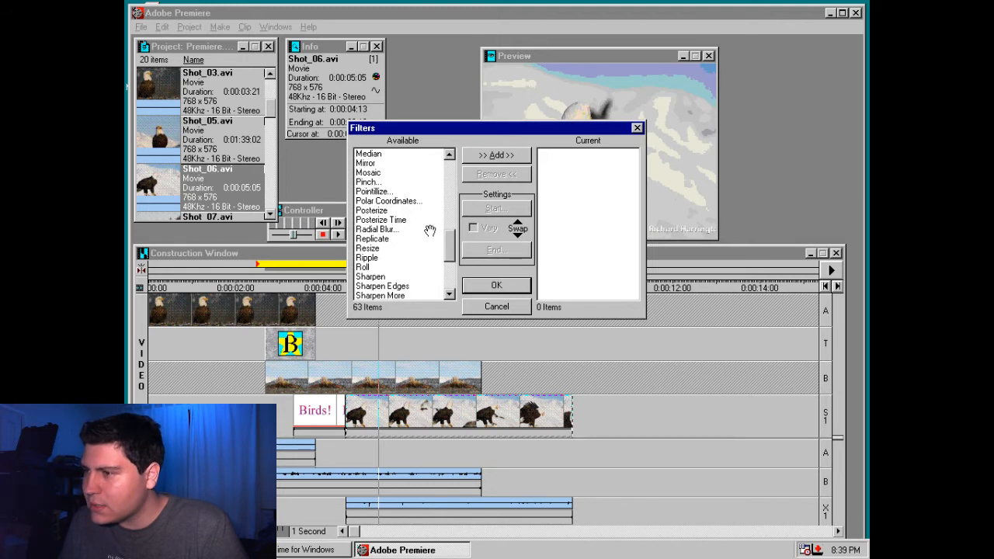
{"action": "left_click", "coordinate": [381, 276]}
{"action": "scroll", "coordinate": [411, 233], "scroll_direction": "down", "scroll_amount": 3}
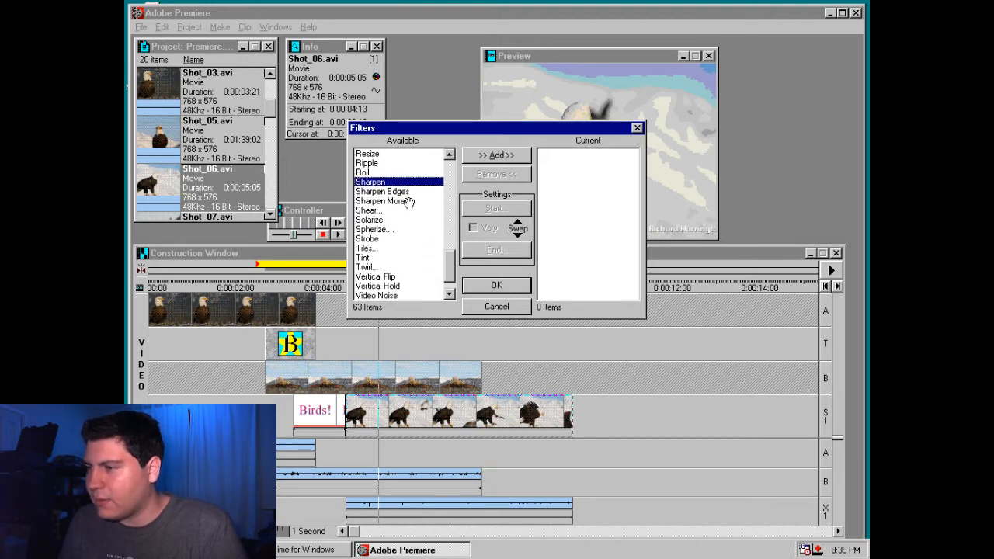
{"action": "left_click", "coordinate": [387, 230]}
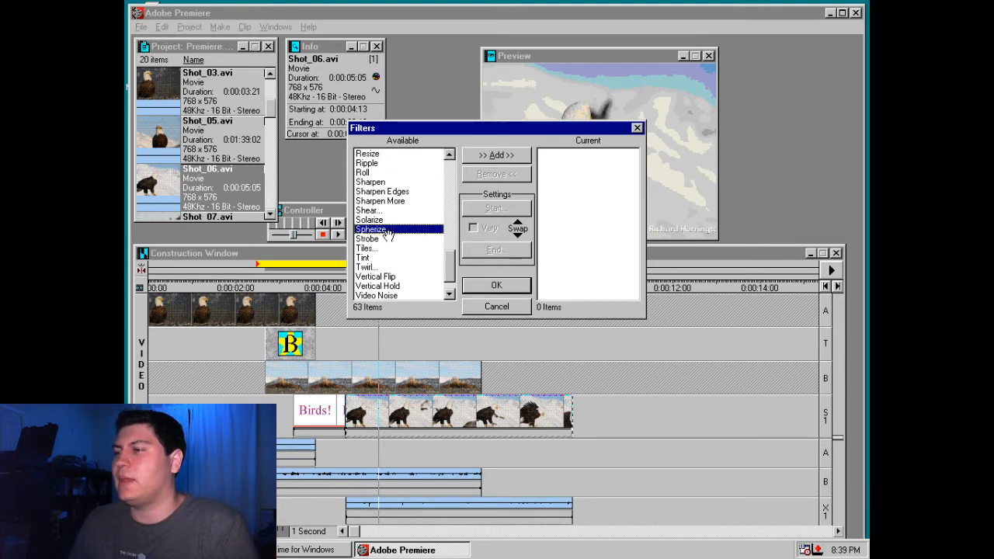
{"action": "scroll", "coordinate": [388, 237], "scroll_direction": "down", "scroll_amount": 2}
Try the ZigZag, Color Pass and Camera Blur filters on Shot_06.avi, cancelling each one's settings
{"action": "double_click", "coordinate": [370, 295]}
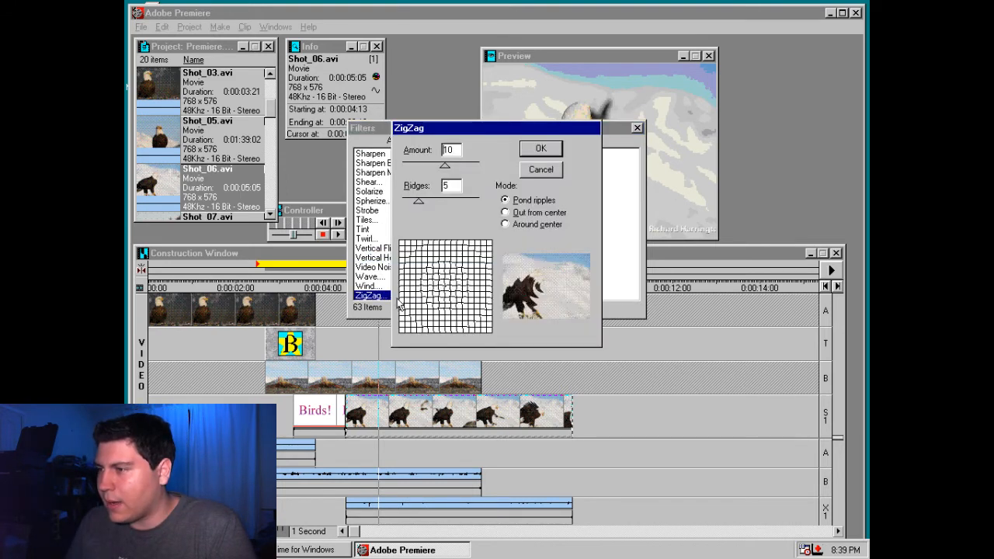
{"action": "left_click", "coordinate": [550, 170]}
{"action": "scroll", "coordinate": [399, 225], "scroll_direction": "up", "scroll_amount": 15}
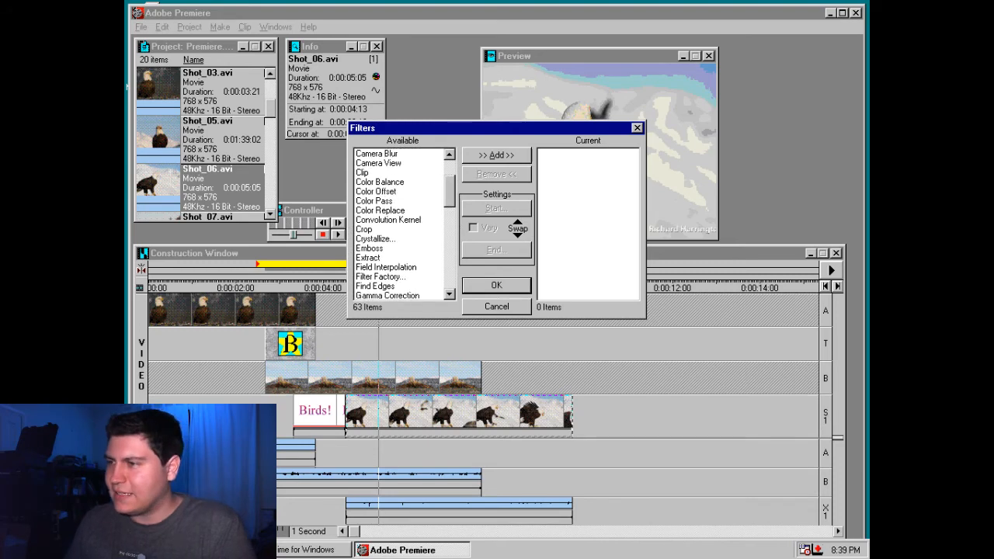
{"action": "left_click", "coordinate": [421, 191]}
{"action": "double_click", "coordinate": [419, 200]}
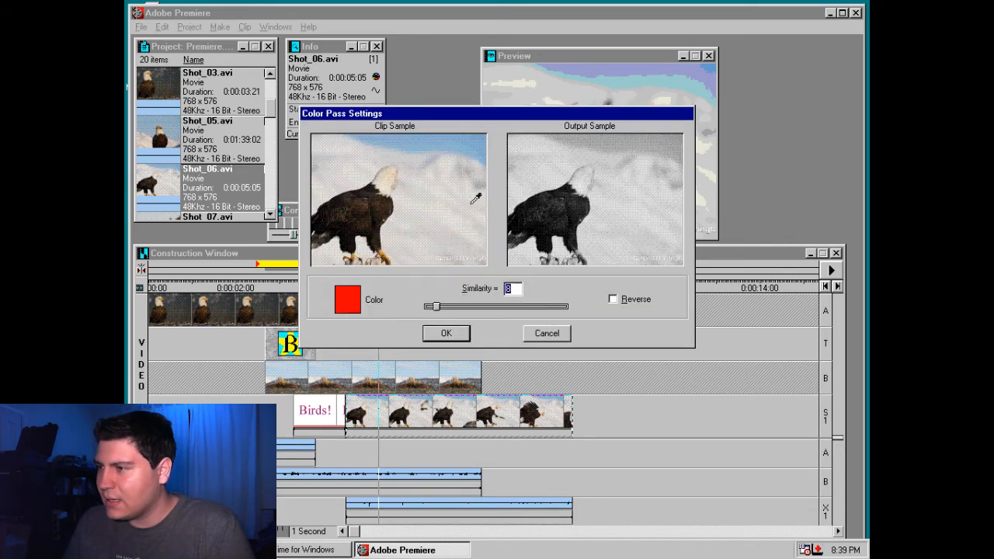
{"action": "key", "text": "Escape"}
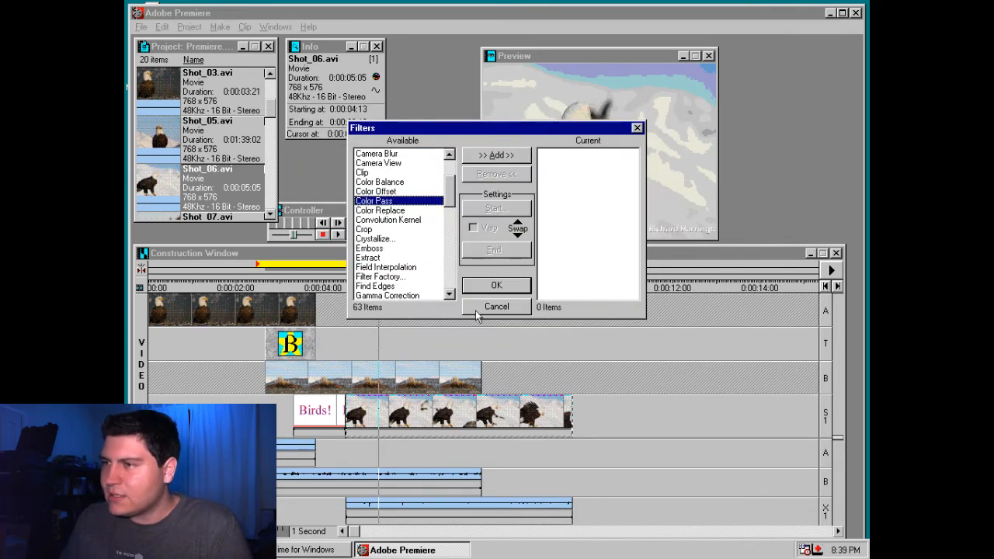
{"action": "scroll", "coordinate": [451, 205], "scroll_direction": "up", "scroll_amount": 3}
{"action": "left_click", "coordinate": [423, 220]}
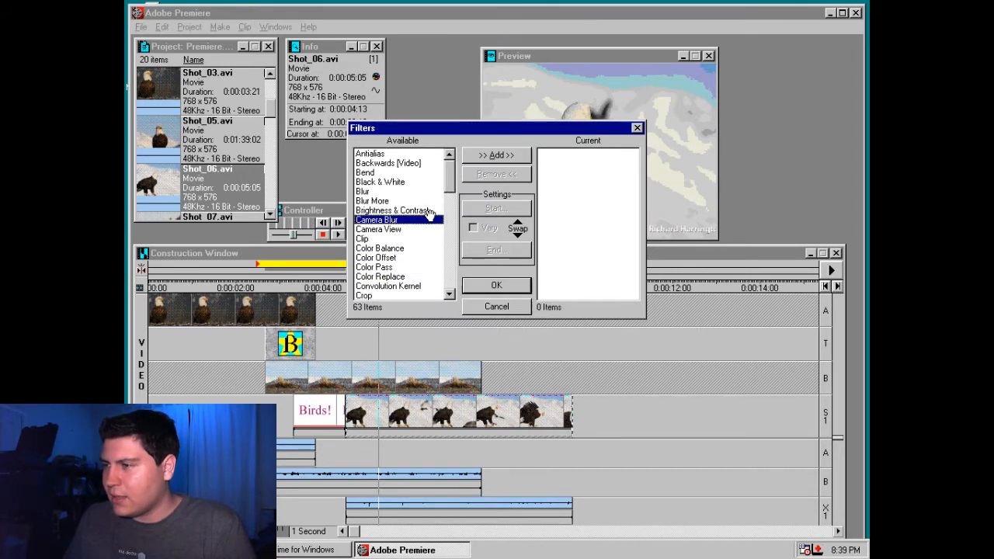
{"action": "double_click", "coordinate": [426, 220]}
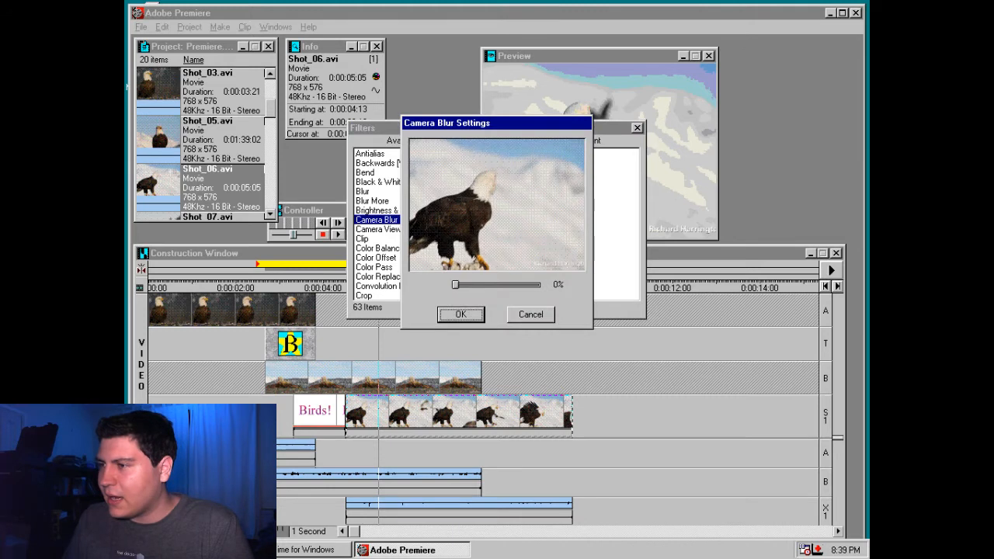
{"action": "left_click", "coordinate": [509, 319]}
Apply the Black & White filter to Shot_06.avi and preview the clip around 0:00:05:23
{"action": "left_click", "coordinate": [496, 285]}
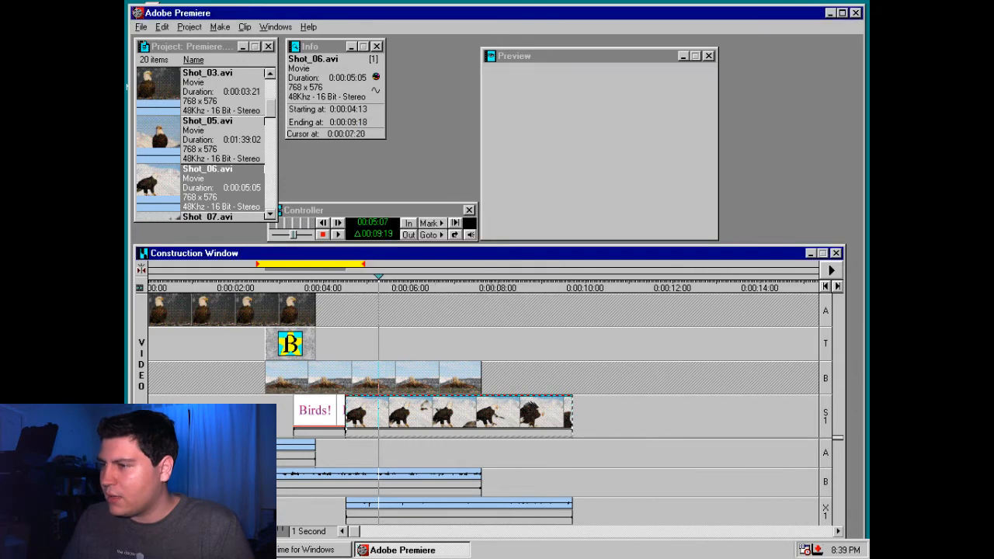
{"action": "left_click_drag", "start_coordinate": [381, 278], "coordinate": [407, 283]}
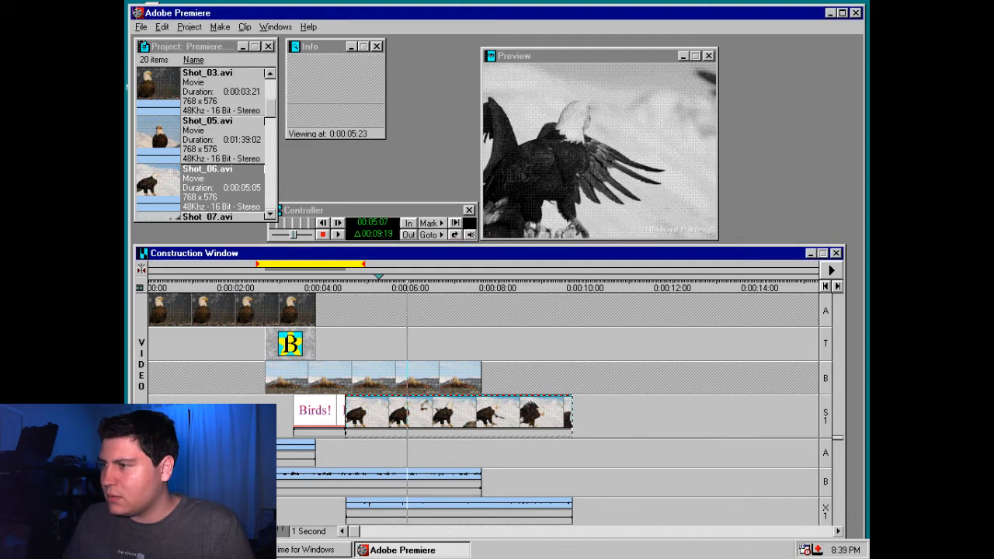
{"action": "right_click", "coordinate": [501, 419]}
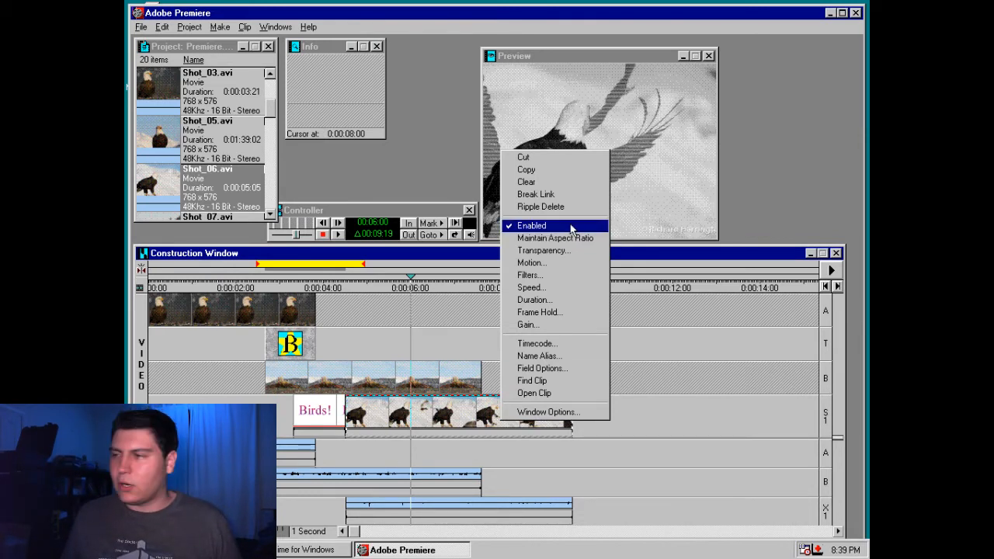
{"action": "left_click", "coordinate": [543, 343]}
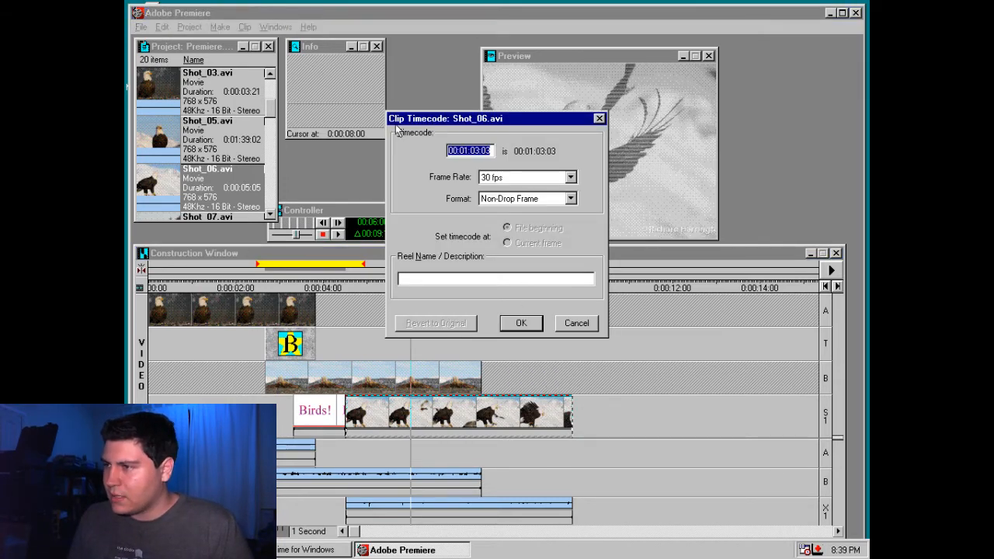
{"action": "key", "text": "Escape"}
Try a motion path for Shot_06.avi that ends centred in the visible area, with an 18% zoom at the 3% point
{"action": "right_click", "coordinate": [516, 409]}
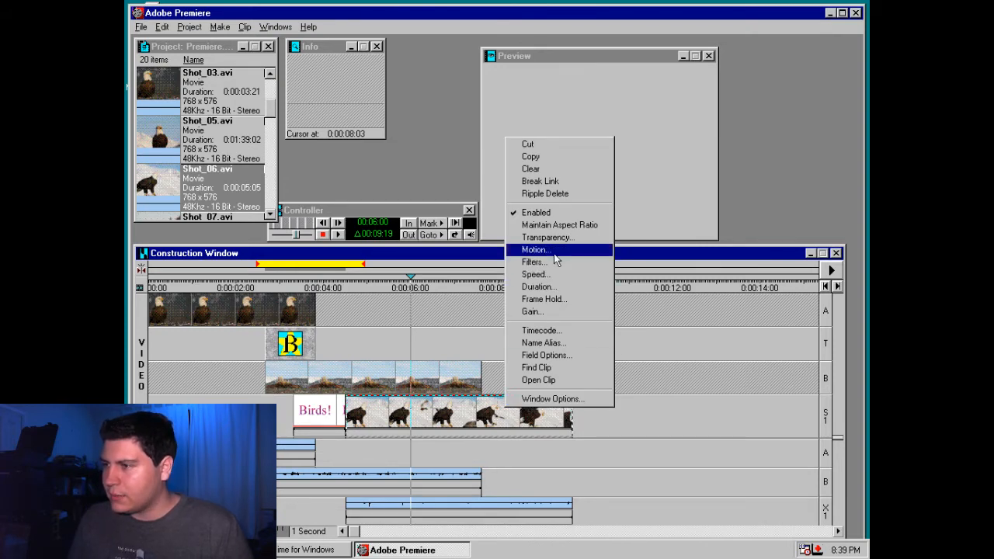
{"action": "left_click", "coordinate": [553, 253]}
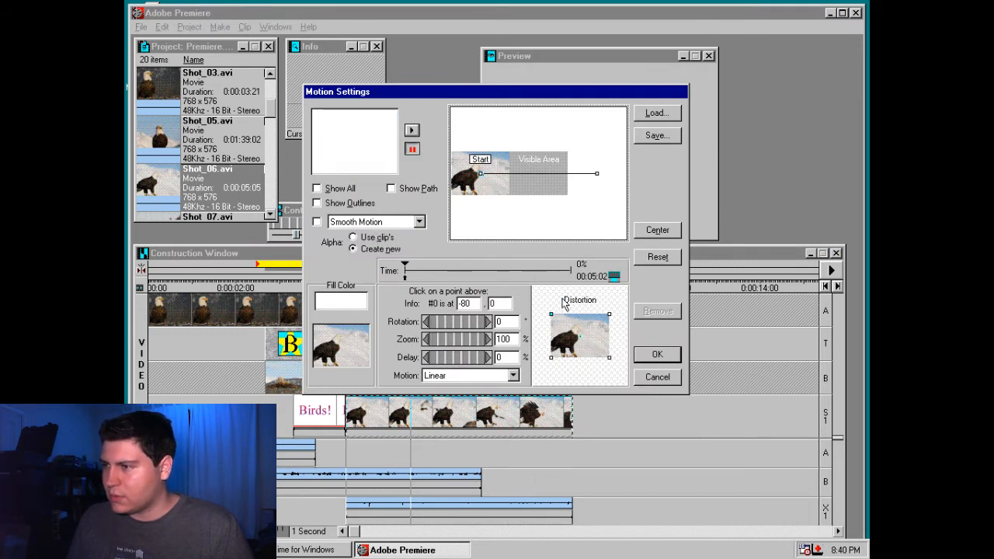
{"action": "left_click", "coordinate": [614, 278]}
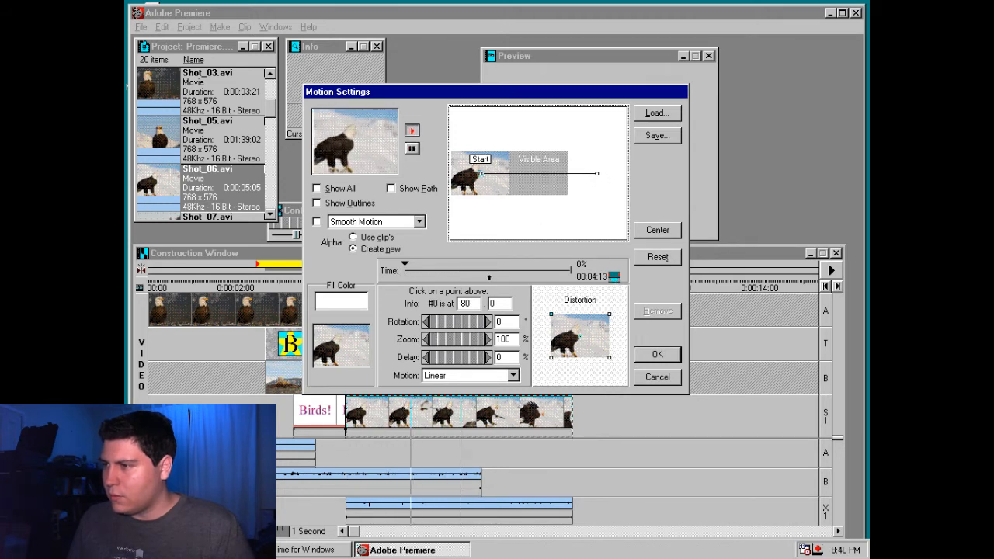
{"action": "left_click", "coordinate": [596, 173]}
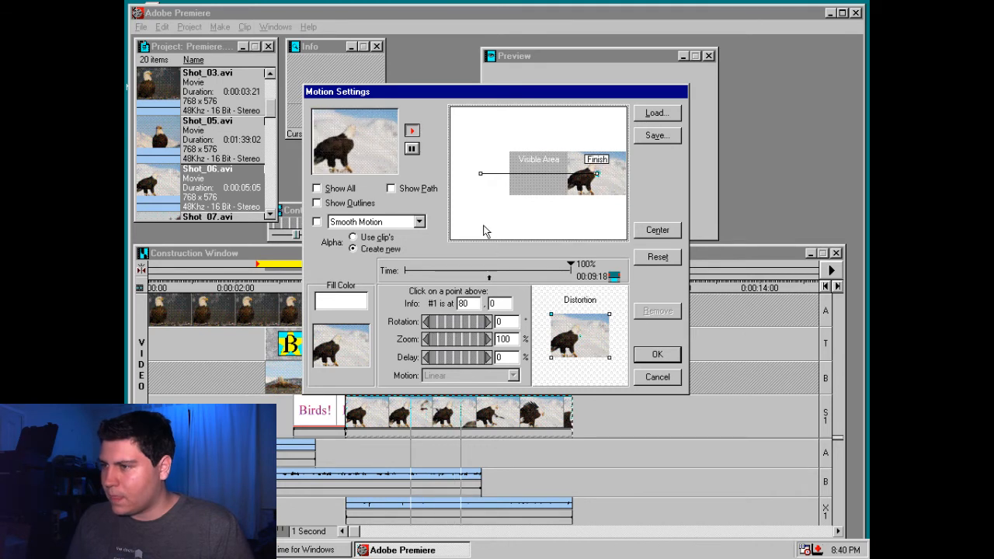
{"action": "left_click", "coordinate": [656, 230]}
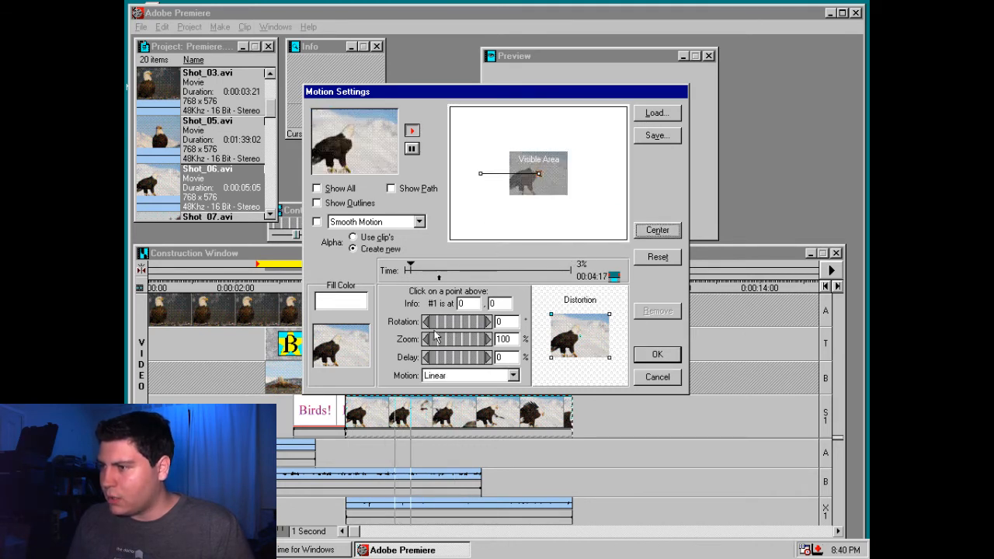
{"action": "left_click_drag", "start_coordinate": [434, 335], "coordinate": [433, 344]}
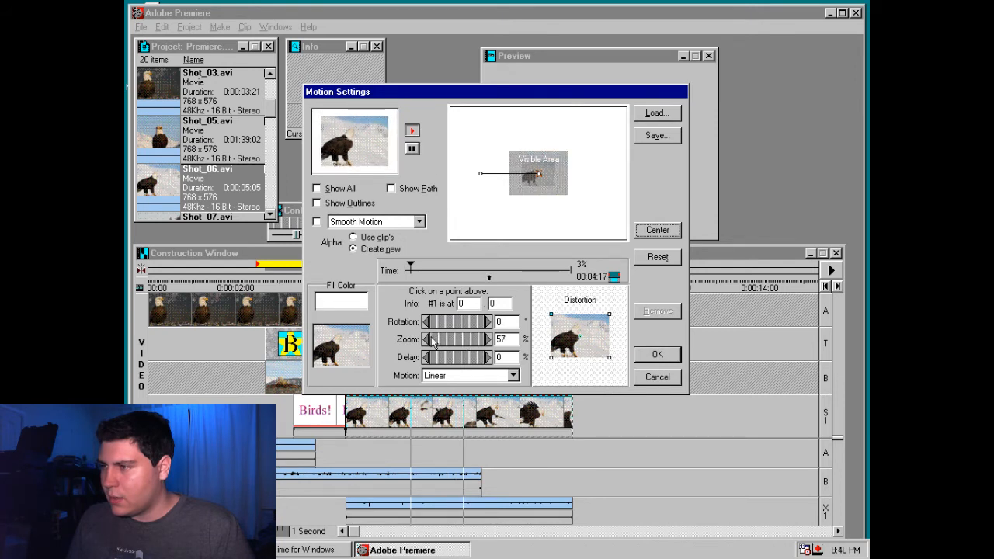
{"action": "left_click_drag", "start_coordinate": [433, 343], "coordinate": [431, 340]}
{"action": "left_click", "coordinate": [412, 150]}
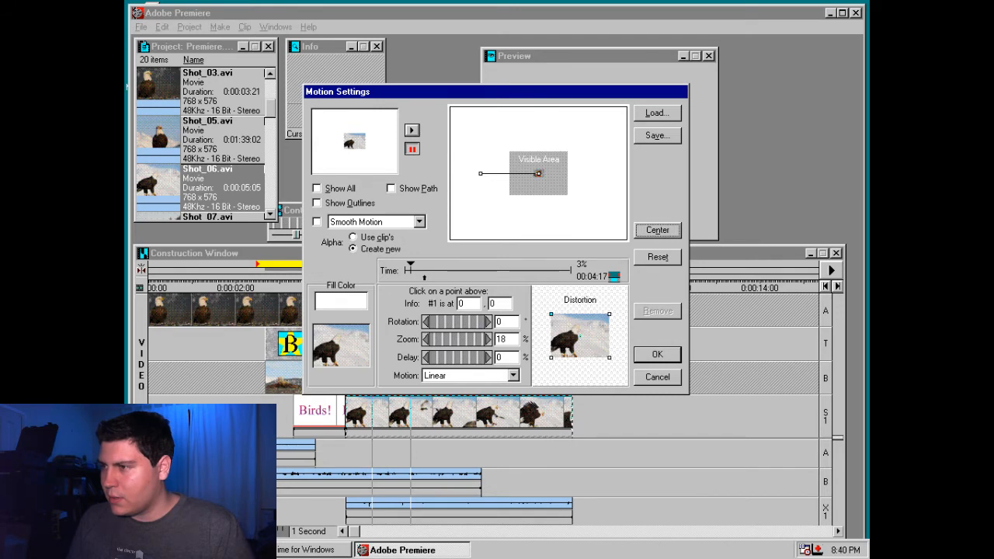
{"action": "left_click", "coordinate": [539, 172]}
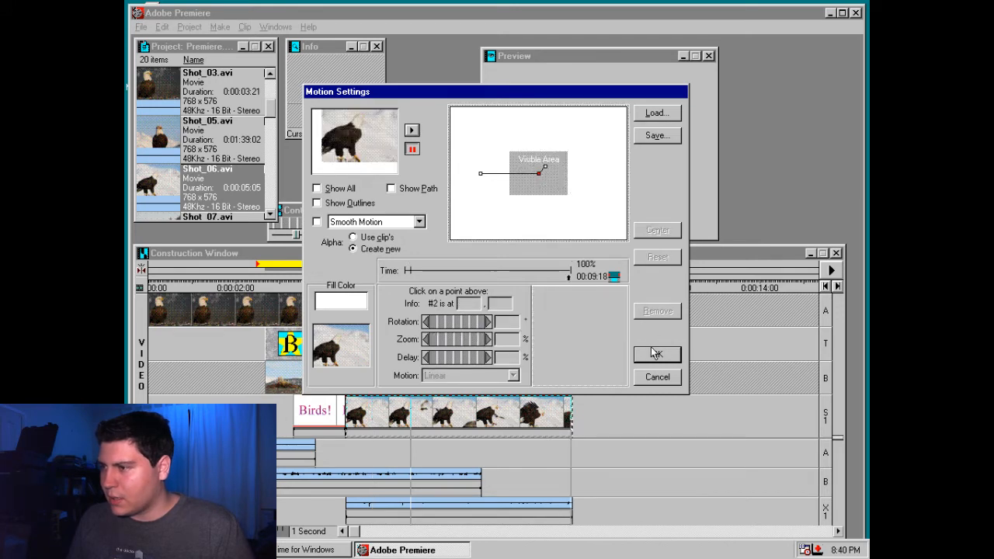
{"action": "left_click", "coordinate": [655, 354]}
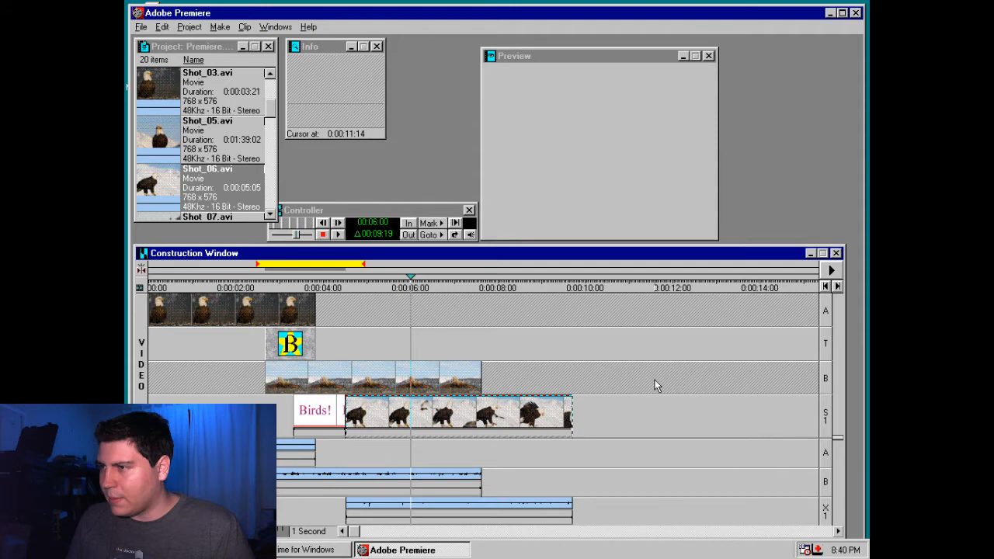
{"action": "right_click", "coordinate": [418, 414]}
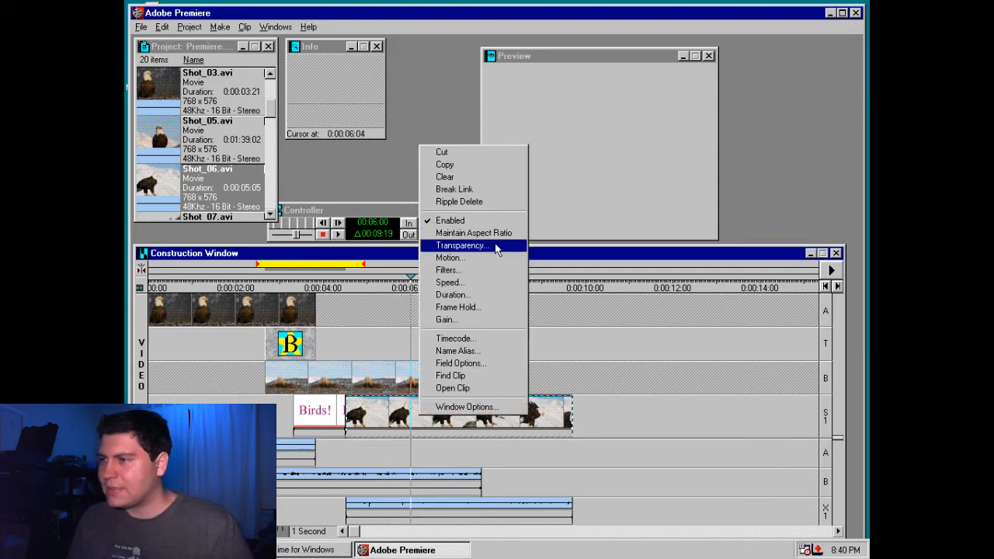
{"action": "left_click", "coordinate": [495, 245]}
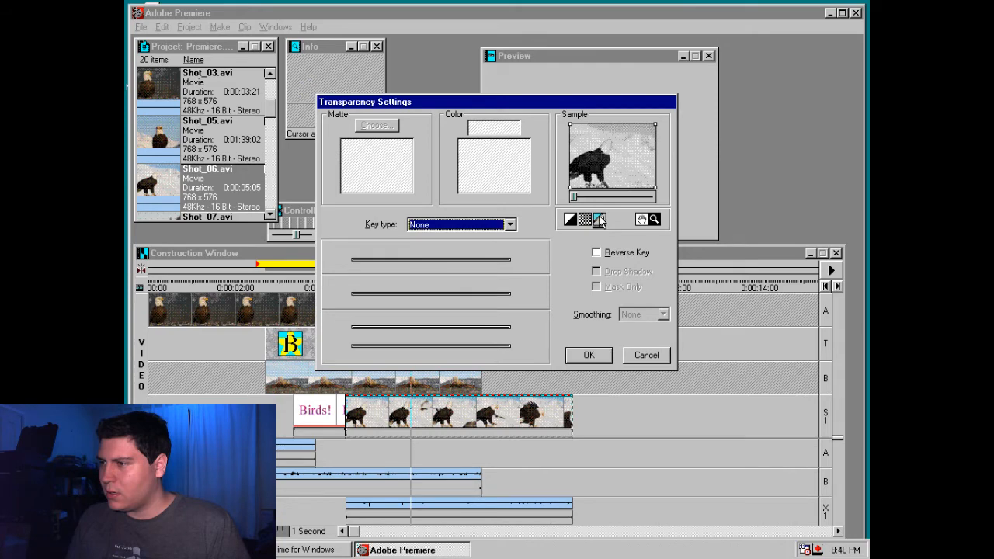
{"action": "key", "text": "Escape"}
Add the Camera View filter to Shot_06.avi with longitude 221°, latitude 180° and roll 21°
{"action": "right_click", "coordinate": [403, 404]}
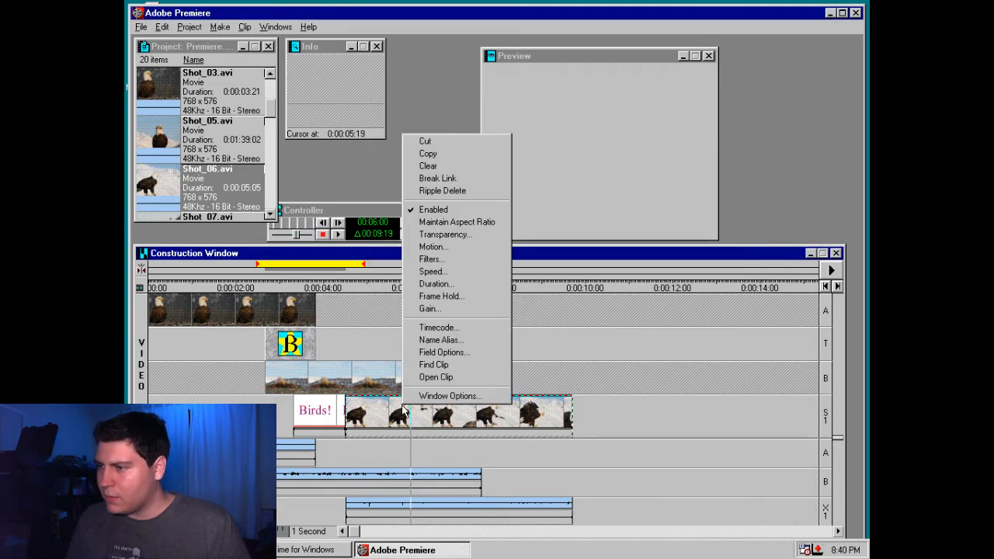
{"action": "left_click", "coordinate": [429, 258]}
{"action": "scroll", "coordinate": [447, 233], "scroll_direction": "down", "scroll_amount": 3}
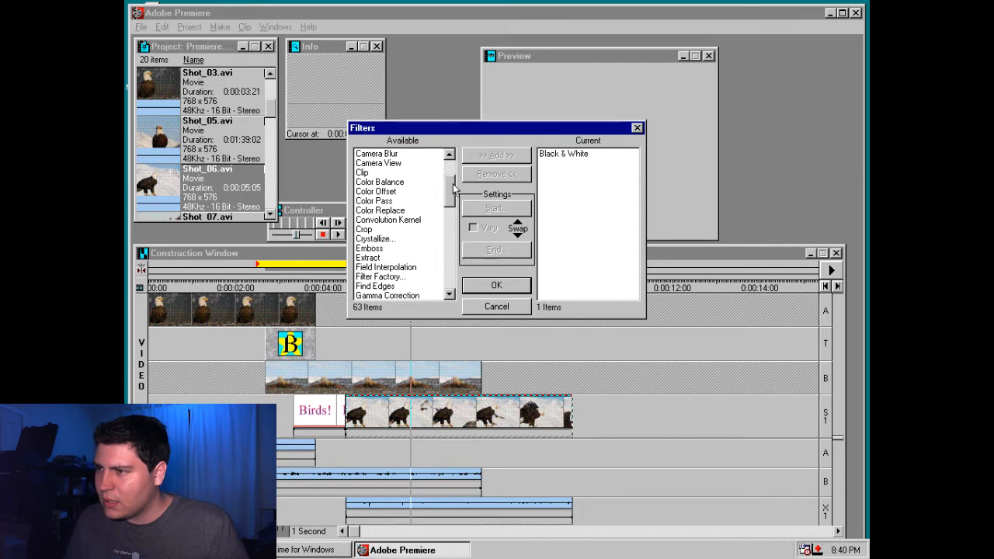
{"action": "double_click", "coordinate": [378, 163]}
{"action": "left_click_drag", "start_coordinate": [421, 151], "coordinate": [427, 151]}
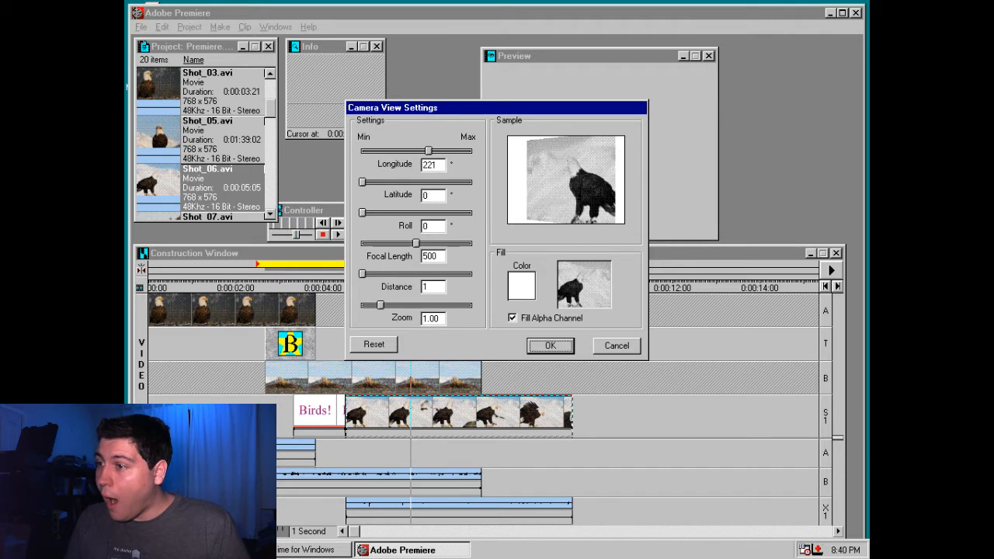
{"action": "left_click_drag", "start_coordinate": [362, 182], "coordinate": [496, 181]}
{"action": "left_click_drag", "start_coordinate": [390, 213], "coordinate": [374, 213]}
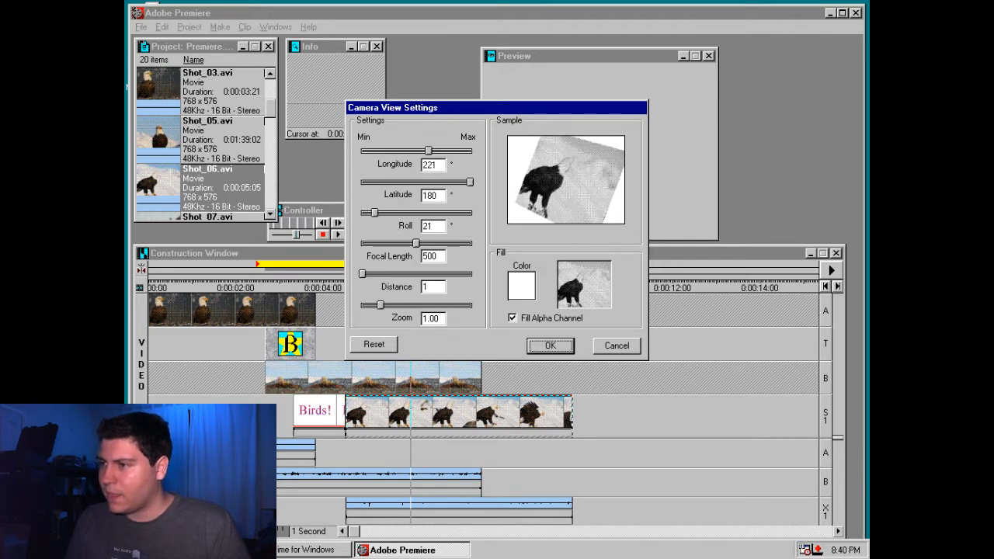
Raise the Camera View filter's zoom and distance slightly, and apply the filter to Shot_06.avi
{"action": "mouse_move", "coordinate": [380, 305]}
{"action": "left_mouse_down"}
{"action": "mouse_move", "coordinate": [371, 305]}
{"action": "mouse_move", "coordinate": [389, 305]}
{"action": "left_mouse_up"}
{"action": "left_click_drag", "start_coordinate": [391, 276], "coordinate": [380, 281]}
{"action": "left_click", "coordinate": [551, 346]}
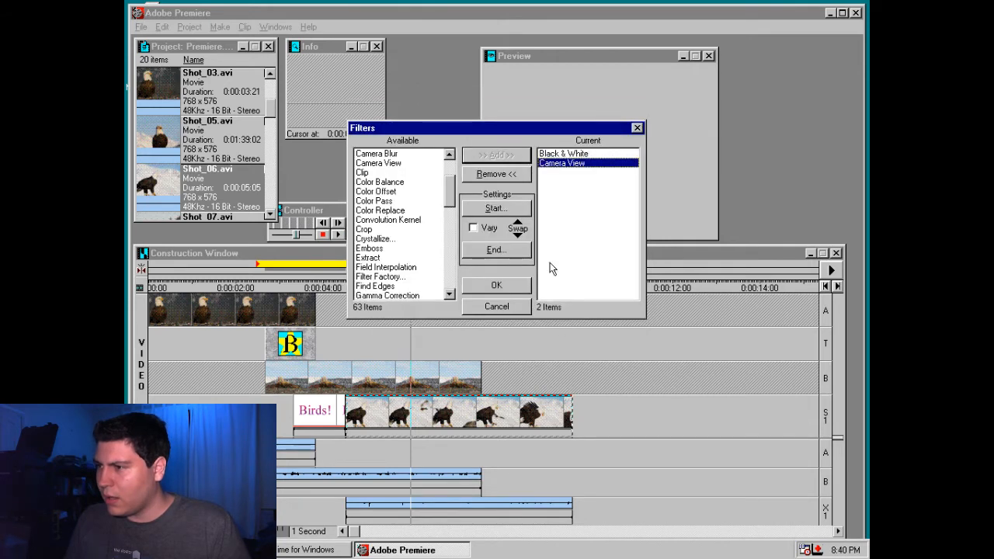
{"action": "left_click", "coordinate": [496, 285]}
Review the Camera View filter's start settings on Shot_06.avi and reapply the clip's filters
{"action": "right_click", "coordinate": [439, 415]}
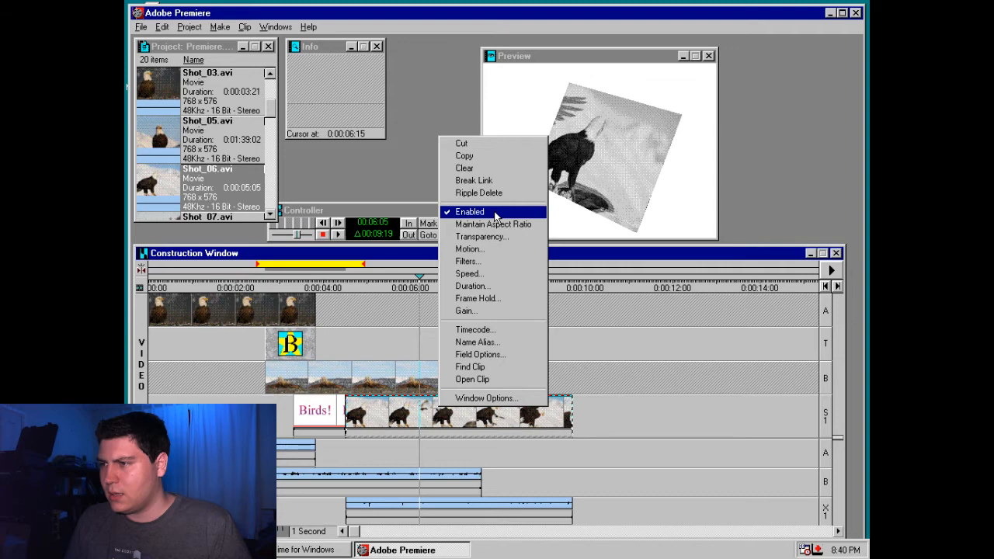
{"action": "left_click", "coordinate": [467, 261]}
{"action": "left_click", "coordinate": [562, 163]}
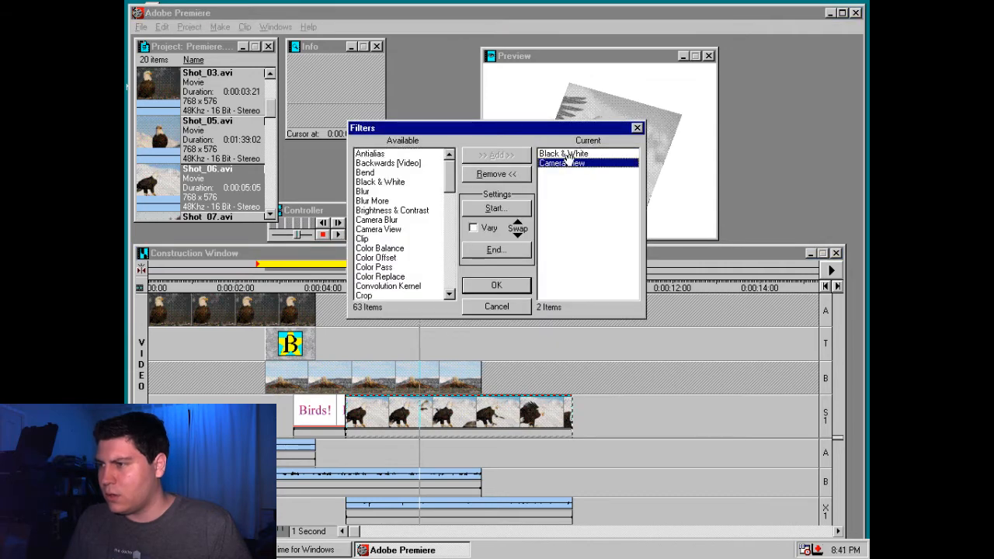
{"action": "left_click", "coordinate": [513, 211]}
{"action": "left_click", "coordinate": [553, 344]}
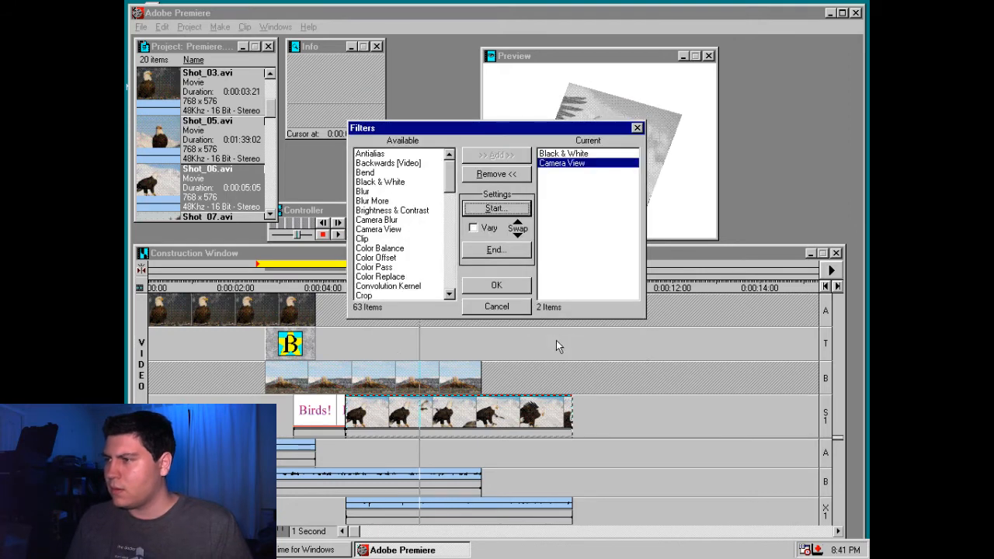
{"action": "left_click", "coordinate": [497, 285]}
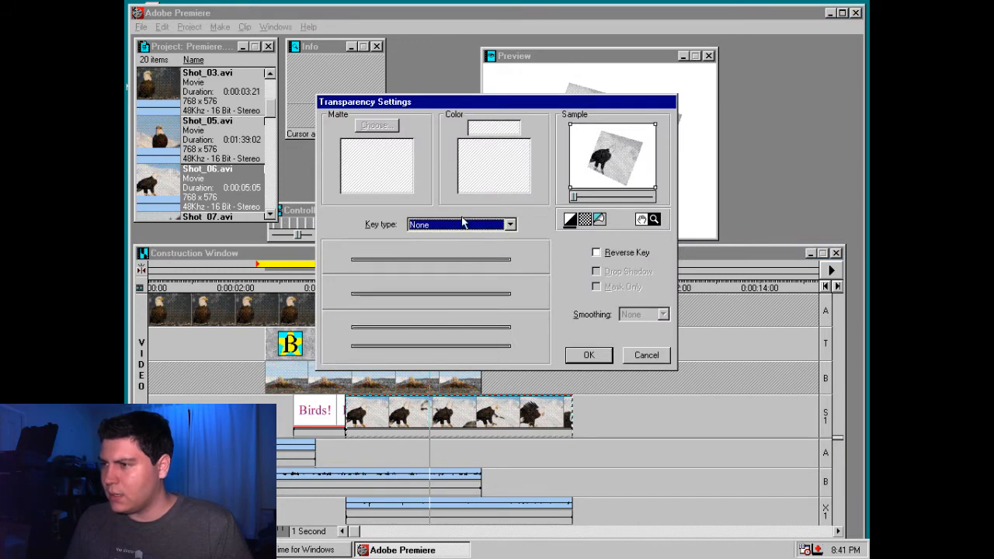
Try the Alpha Channel key type in the transparency settings of Shot_06.avi
{"action": "left_click", "coordinate": [462, 223]}
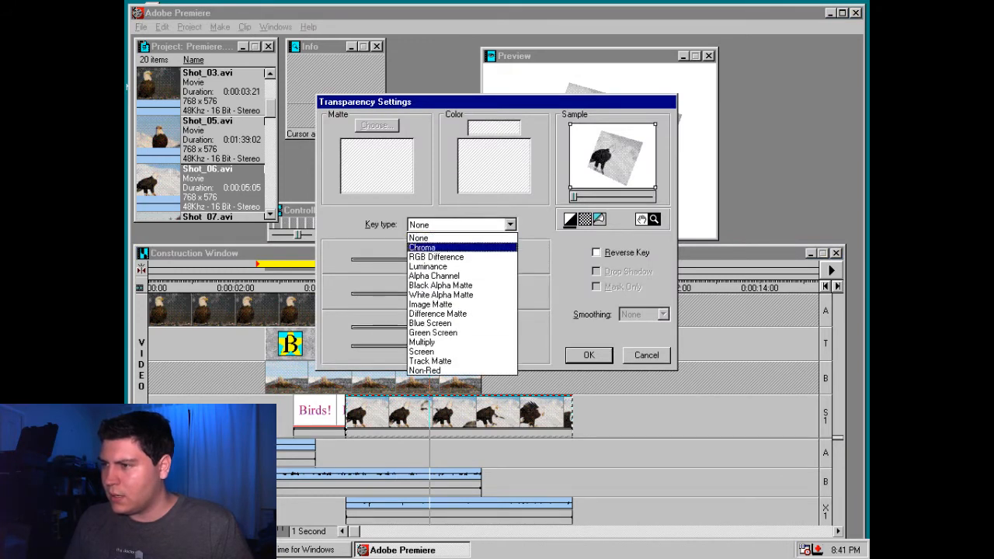
{"action": "left_click", "coordinate": [453, 275]}
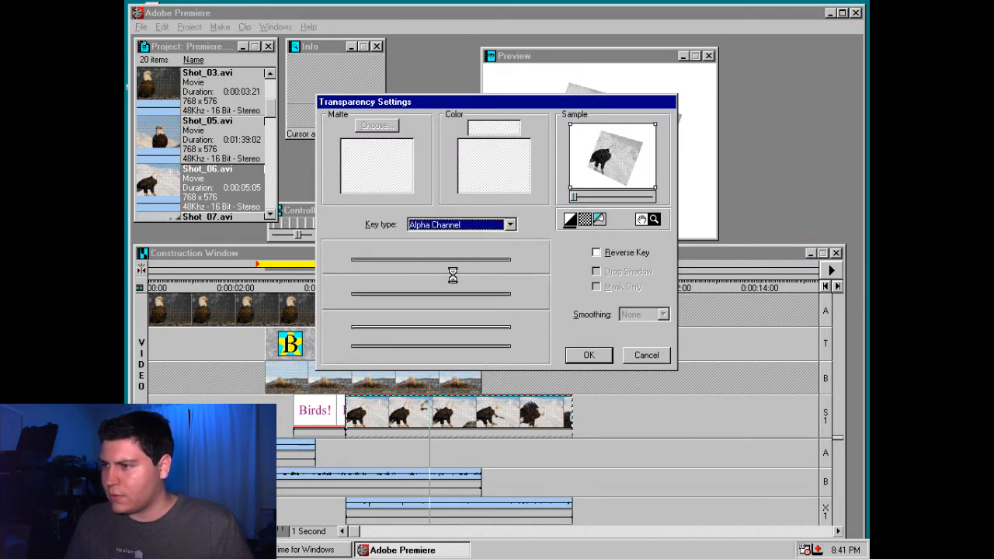
{"action": "left_click", "coordinate": [587, 354]}
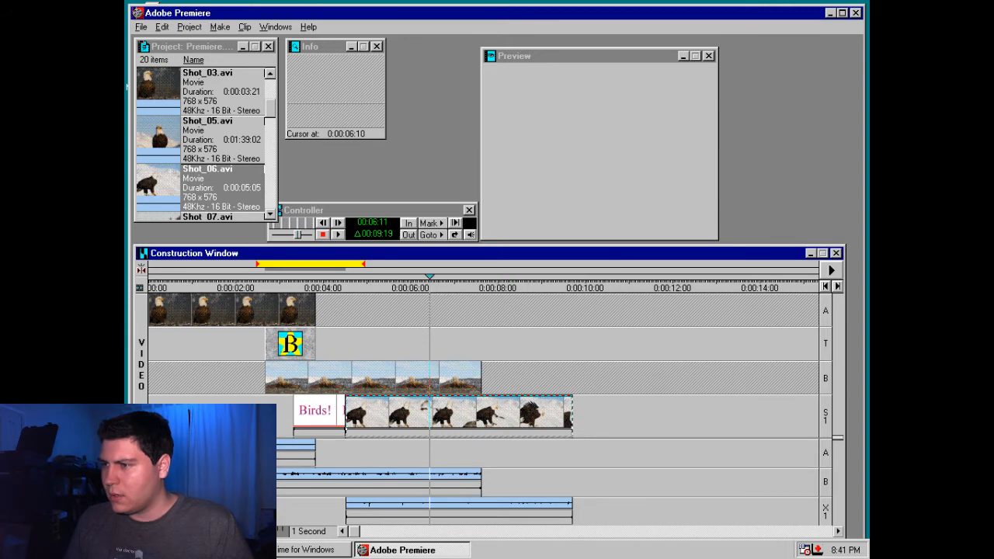
Show the transparency sample of Shot_06.avi over a checkerboard and return its key type to None
{"action": "right_click", "coordinate": [451, 410]}
{"action": "left_click", "coordinate": [492, 248]}
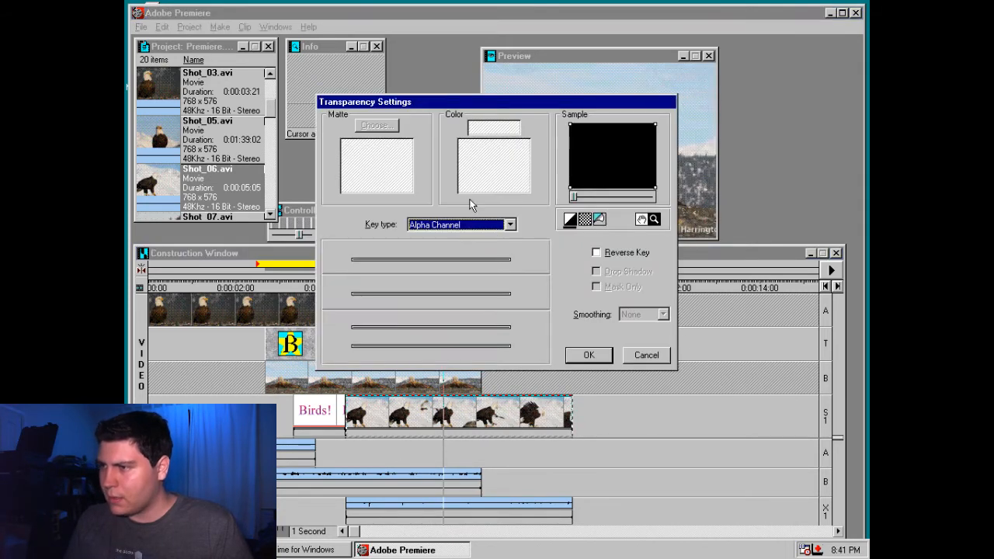
{"action": "left_click", "coordinate": [585, 220]}
{"action": "left_click", "coordinate": [509, 225]}
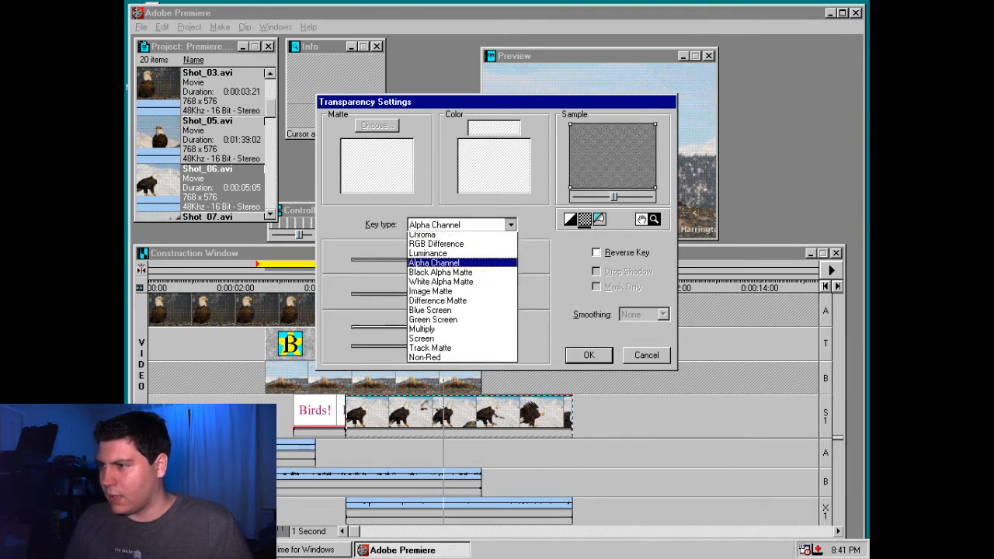
{"action": "left_click", "coordinate": [488, 237]}
{"action": "left_click", "coordinate": [603, 354]}
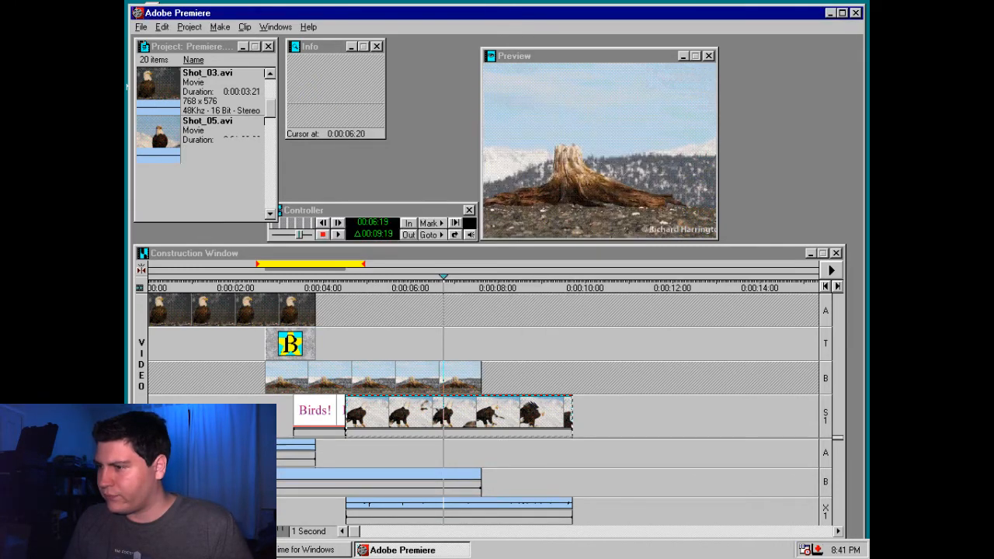
Reopen the Camera View settings of Shot_06.avi and inspect the fill color and Fill Alpha Channel options
{"action": "right_click", "coordinate": [424, 414]}
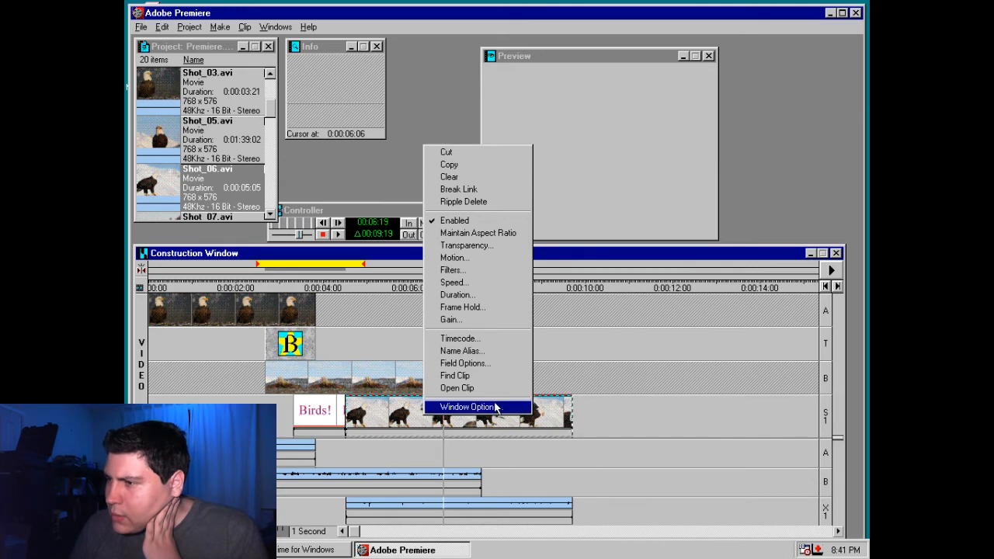
{"action": "left_click", "coordinate": [498, 271]}
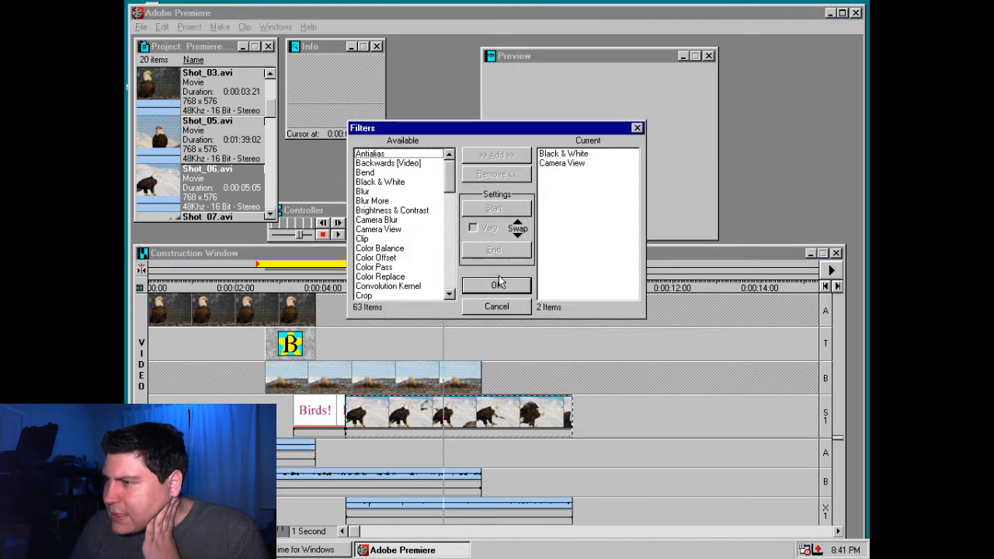
{"action": "double_click", "coordinate": [563, 163]}
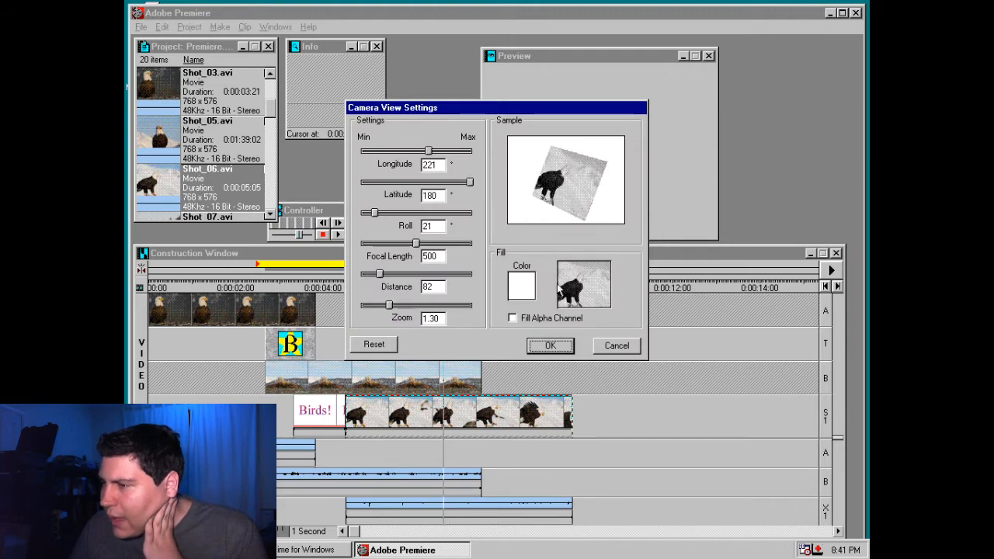
{"action": "left_click", "coordinate": [521, 285]}
{"action": "left_click", "coordinate": [620, 324]}
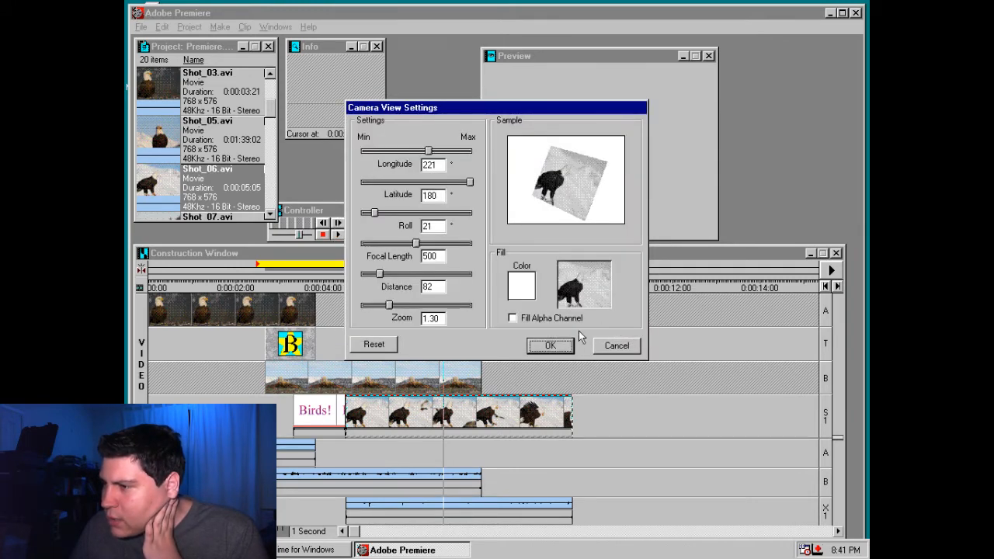
{"action": "left_click", "coordinate": [539, 321]}
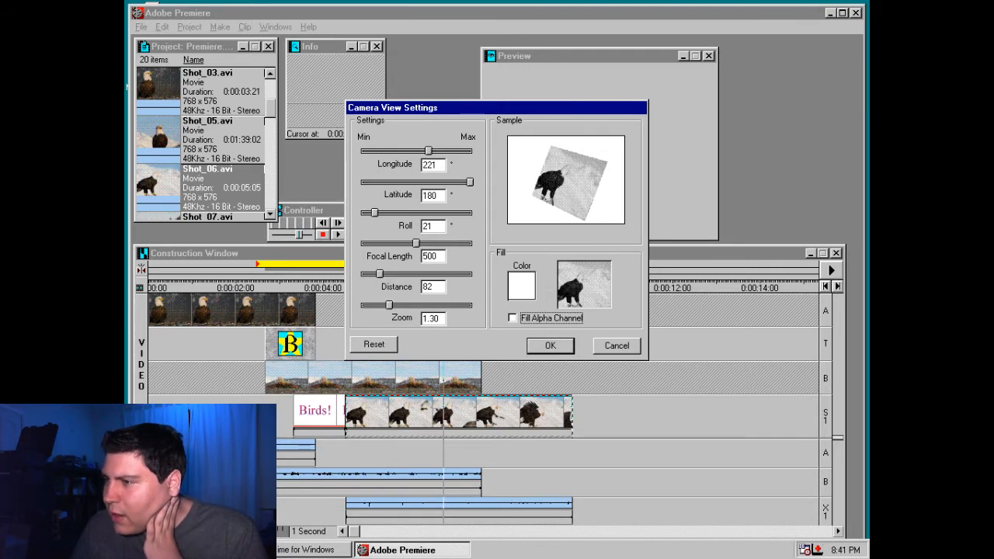
Set the Camera View fill color to magenta with red 255 and green 0, and apply the filter to Shot_06.avi
{"action": "left_click", "coordinate": [521, 285]}
{"action": "left_click", "coordinate": [461, 295]}
{"action": "left_click", "coordinate": [399, 239]}
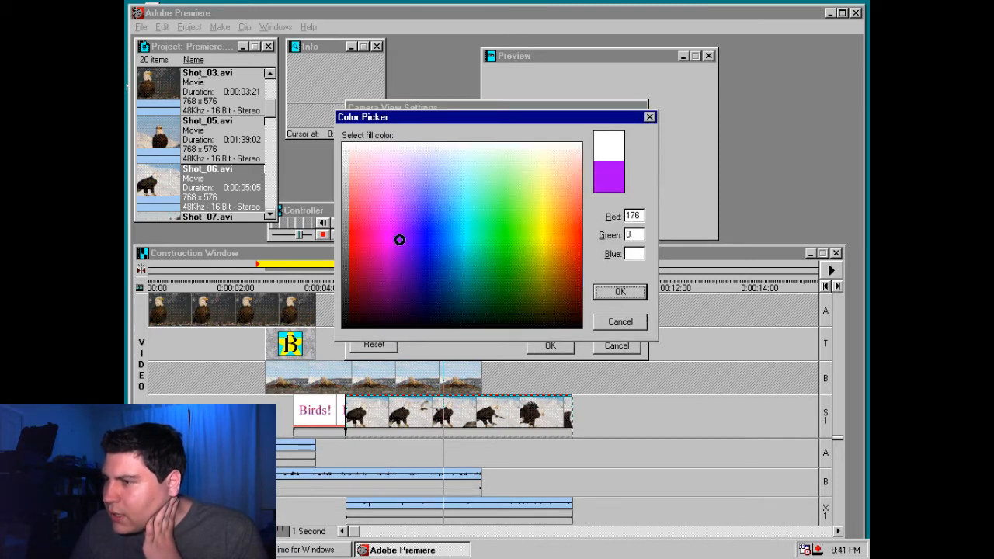
{"action": "left_click_drag", "start_coordinate": [399, 240], "coordinate": [352, 237]}
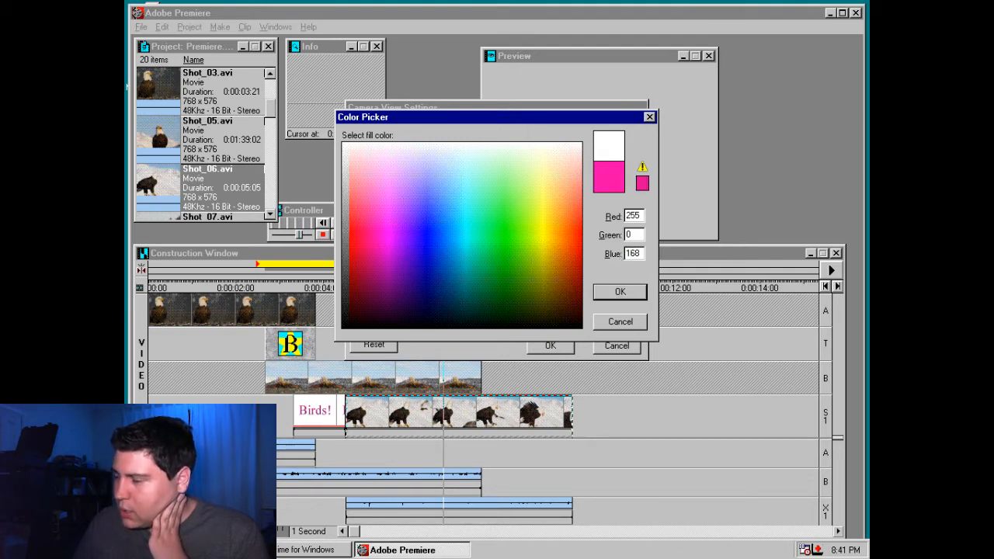
{"action": "double_click", "coordinate": [632, 253]}
{"action": "type", "text": "2"}
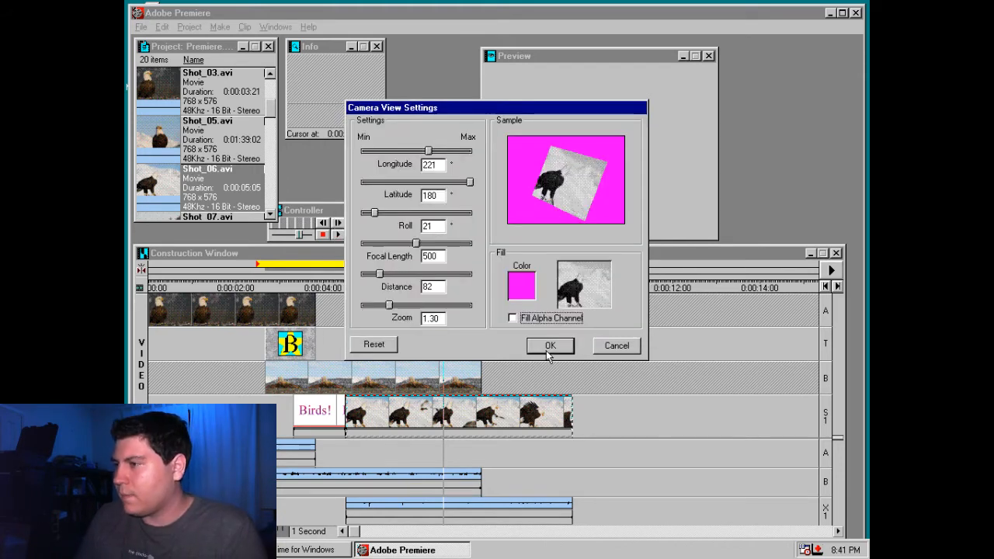
{"action": "left_click", "coordinate": [548, 346]}
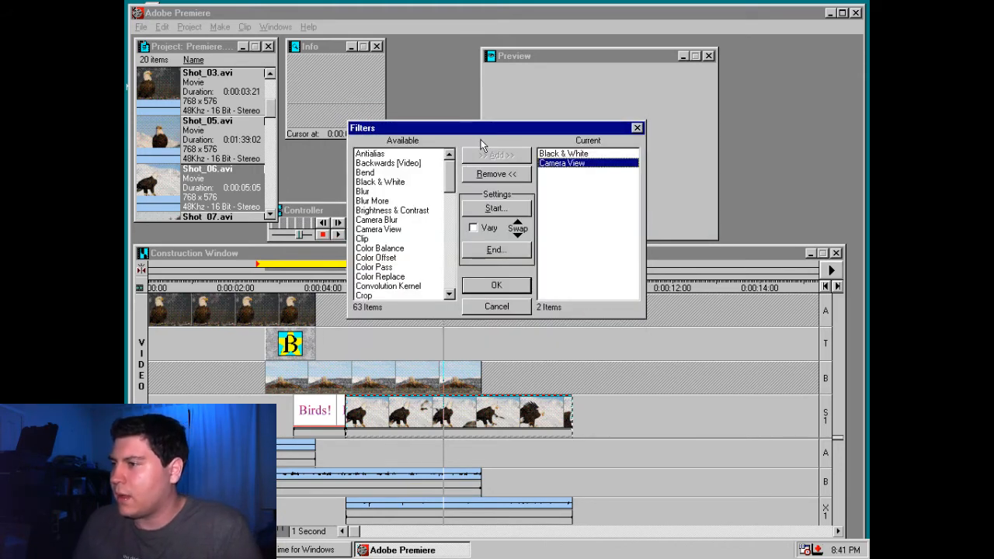
{"action": "left_click", "coordinate": [491, 287]}
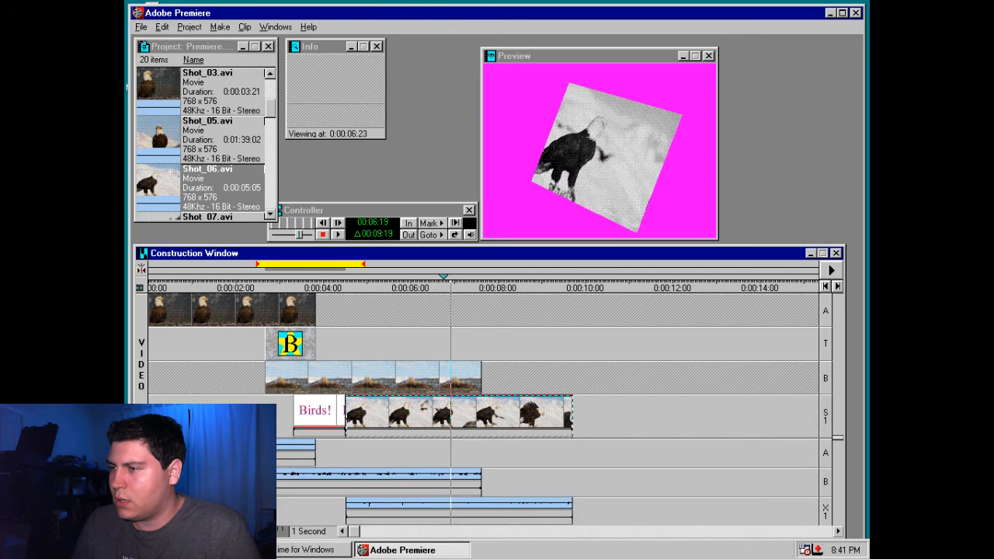
Try the Blue Screen, Screen and Non-Red key types in the transparency settings of Shot_06.avi
{"action": "right_click", "coordinate": [483, 404]}
{"action": "left_click", "coordinate": [543, 228]}
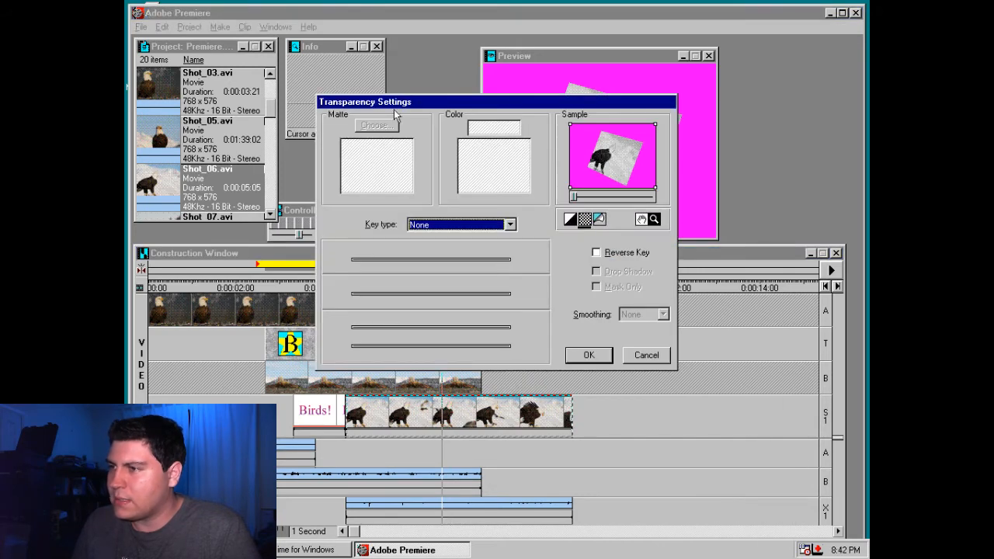
{"action": "left_click", "coordinate": [458, 223]}
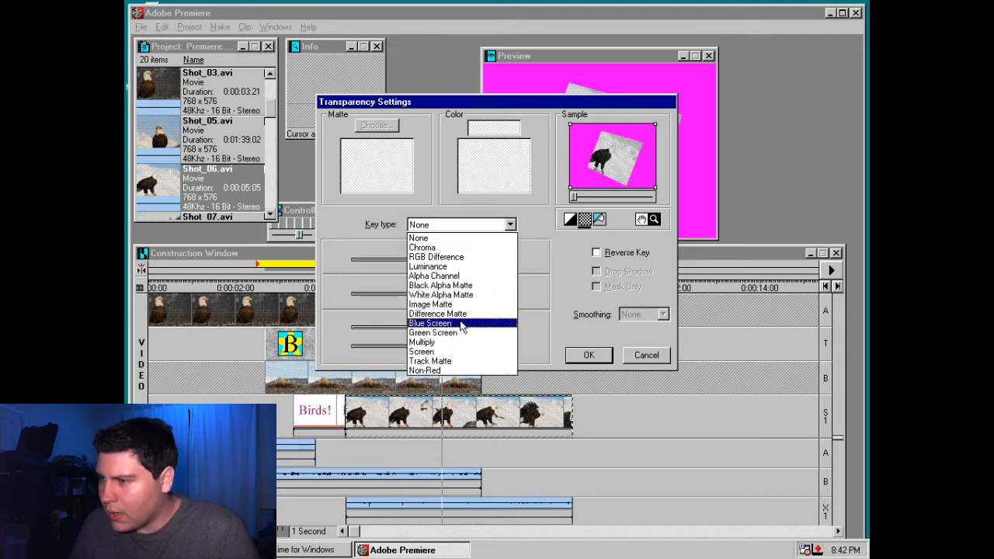
{"action": "left_click", "coordinate": [462, 323]}
{"action": "left_click", "coordinate": [459, 226]}
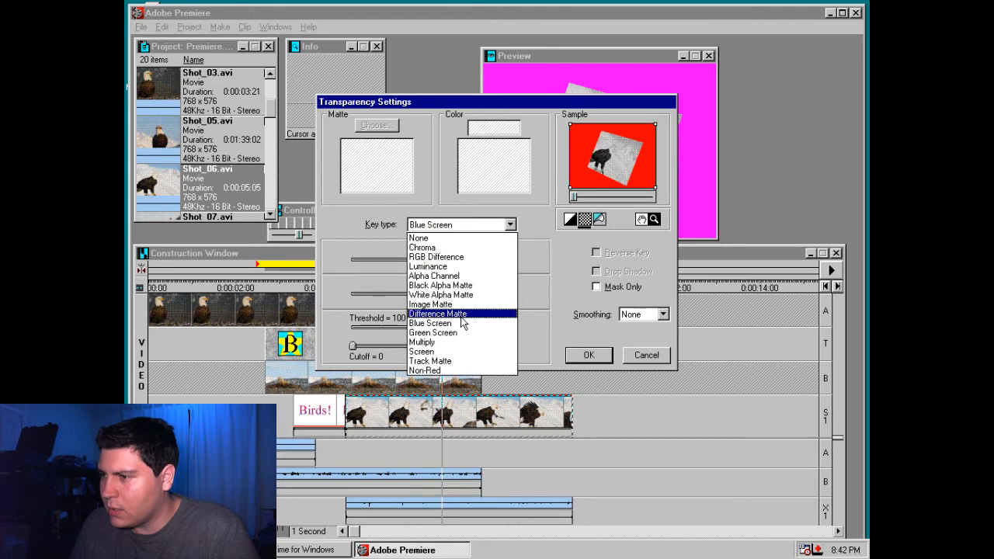
{"action": "left_click", "coordinate": [461, 351]}
{"action": "left_click", "coordinate": [451, 226]}
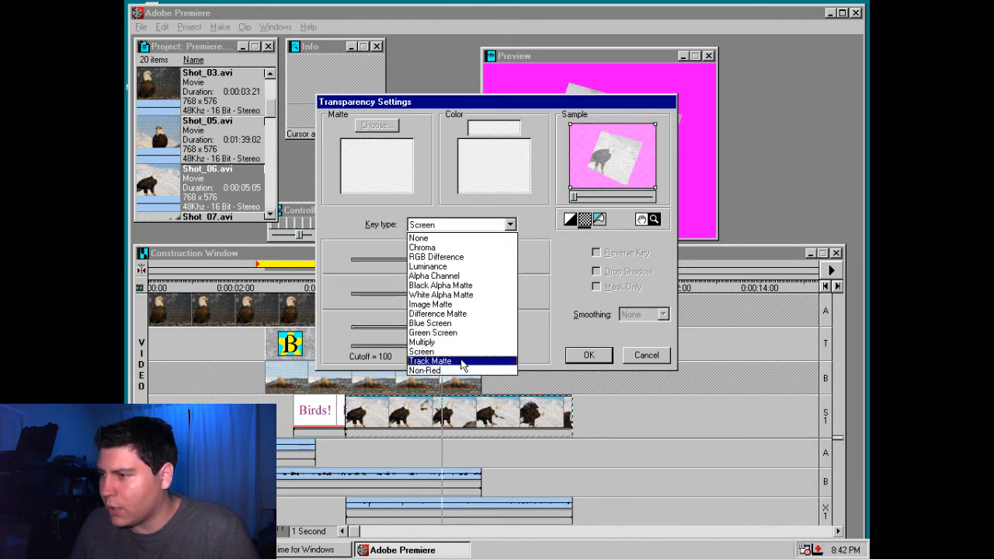
{"action": "left_click", "coordinate": [461, 370]}
Key out the background of Shot_06.avi with the Chroma key type, sampling the magenta fill as the key color
{"action": "left_click", "coordinate": [459, 224]}
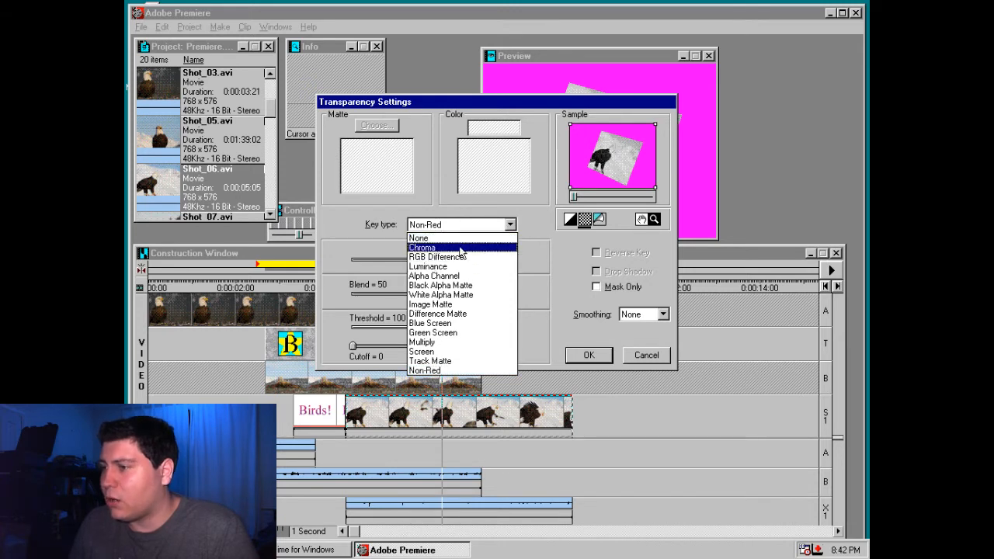
{"action": "left_click", "coordinate": [422, 247]}
{"action": "left_click", "coordinate": [467, 154]}
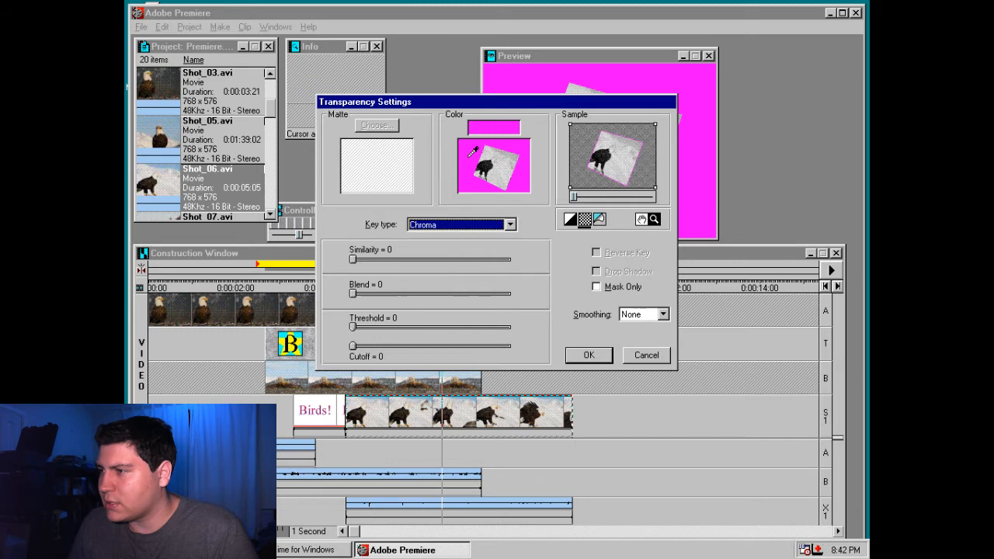
{"action": "left_click", "coordinate": [588, 355]}
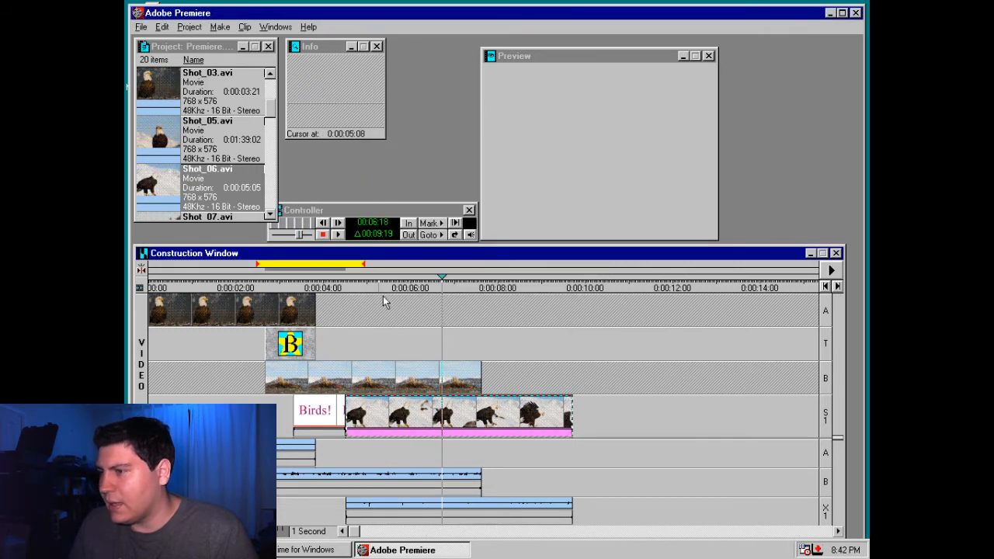
Shift the Preview window slightly and look through the clip commands available for Shot_06.avi
{"action": "right_click", "coordinate": [489, 423]}
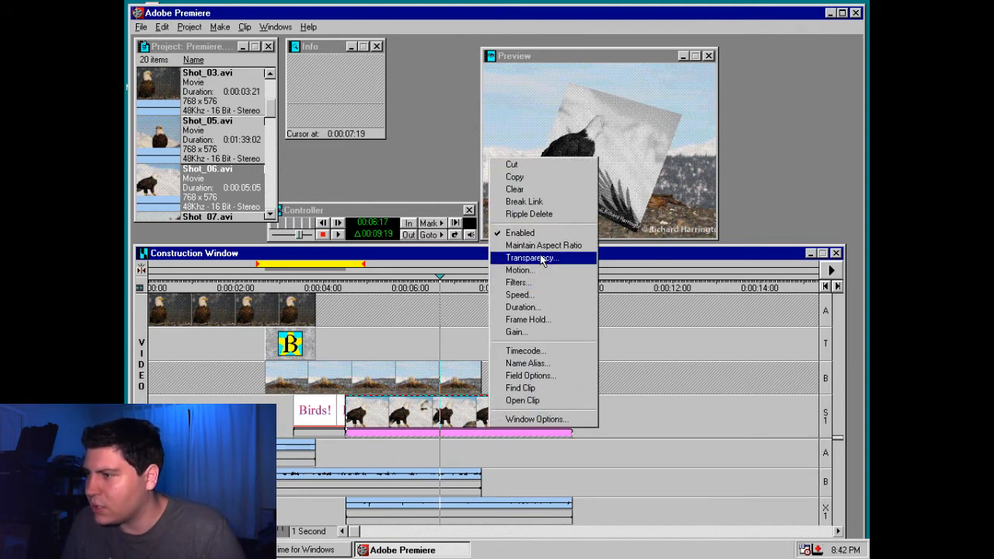
{"action": "left_click", "coordinate": [603, 140]}
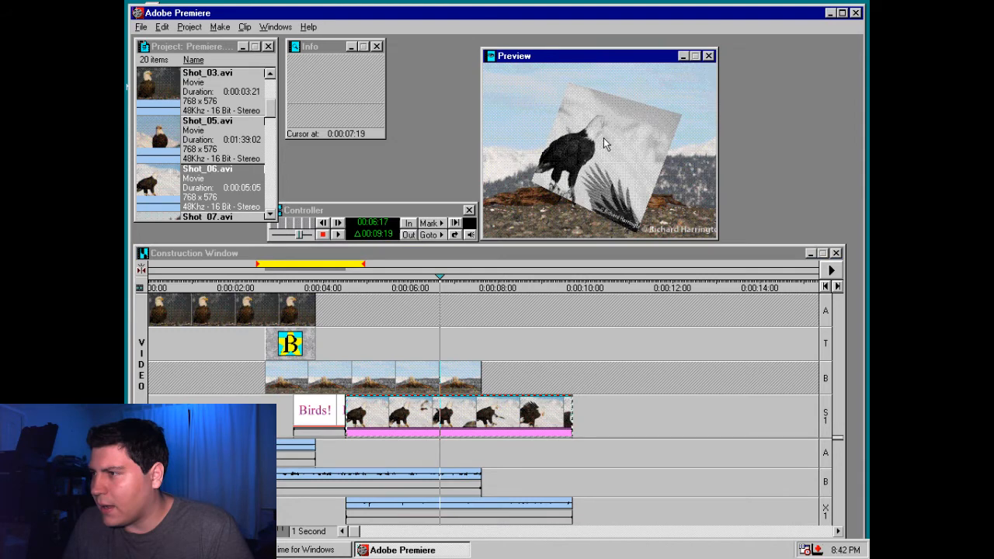
{"action": "left_click_drag", "start_coordinate": [559, 56], "coordinate": [594, 49]}
{"action": "left_click", "coordinate": [245, 26]}
{"action": "left_click", "coordinate": [425, 410]}
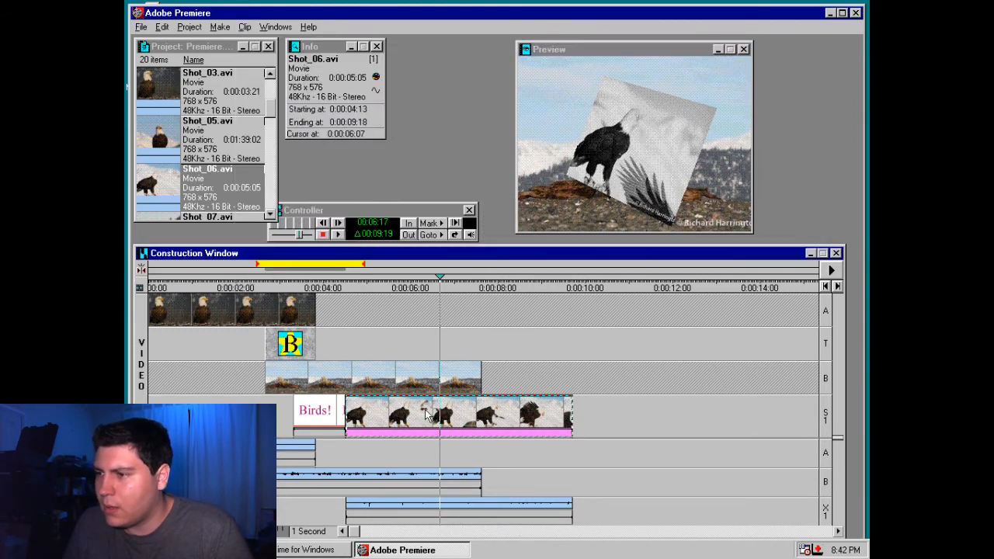
{"action": "left_click", "coordinate": [543, 328]}
{"action": "left_click", "coordinate": [522, 410]}
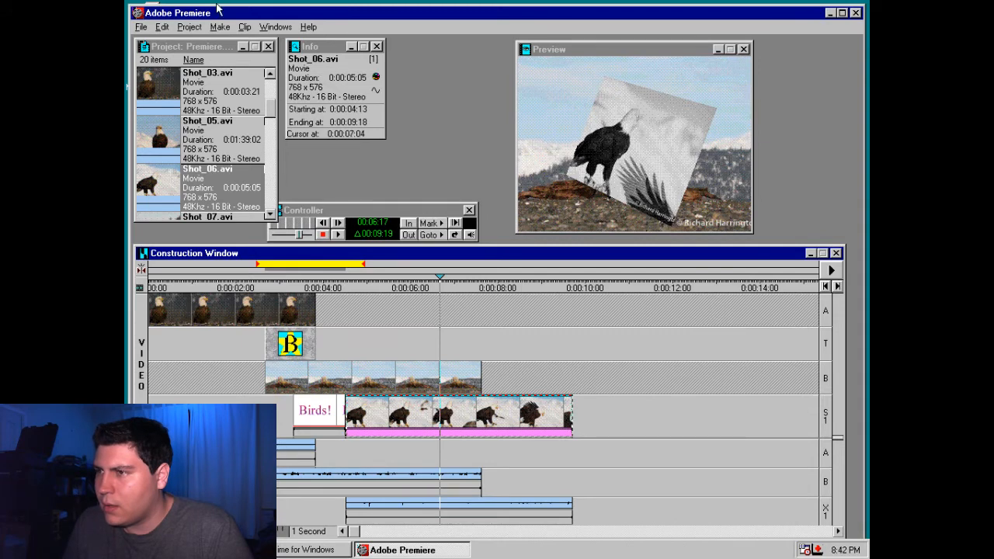
{"action": "left_click", "coordinate": [245, 26]}
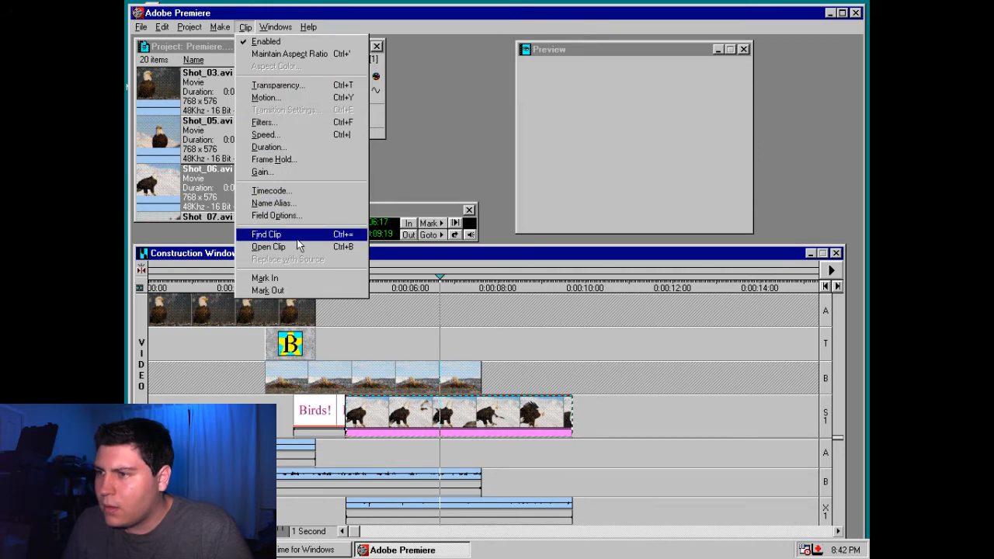
Search the Premiere Help index for "position"
{"action": "left_click", "coordinate": [309, 27]}
{"action": "left_click", "coordinate": [318, 41]}
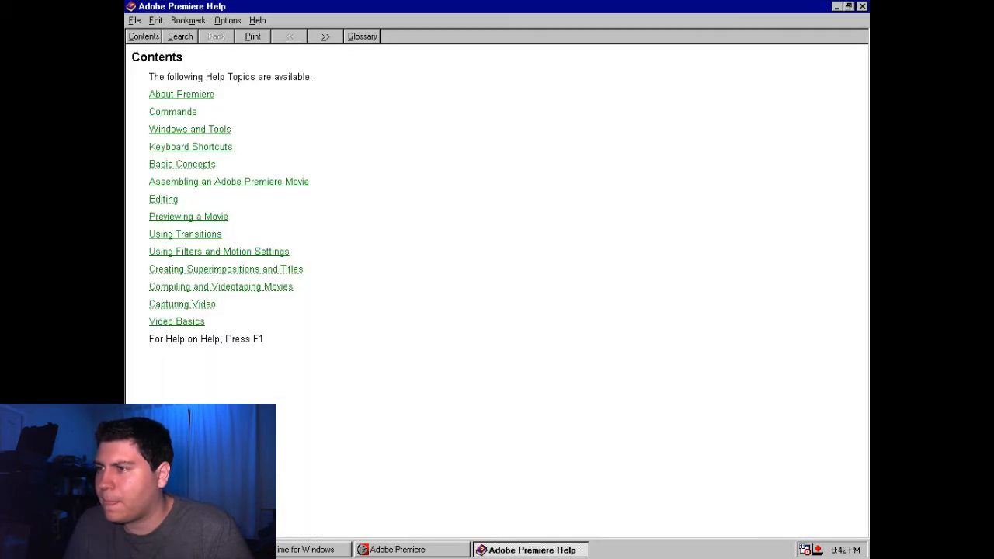
{"action": "left_click", "coordinate": [175, 39]}
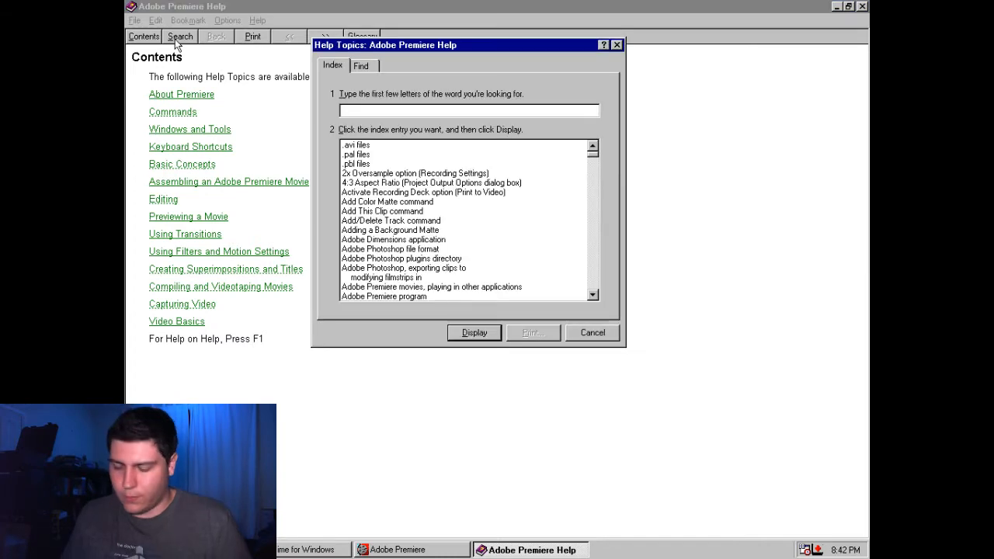
{"action": "type", "text": "position"}
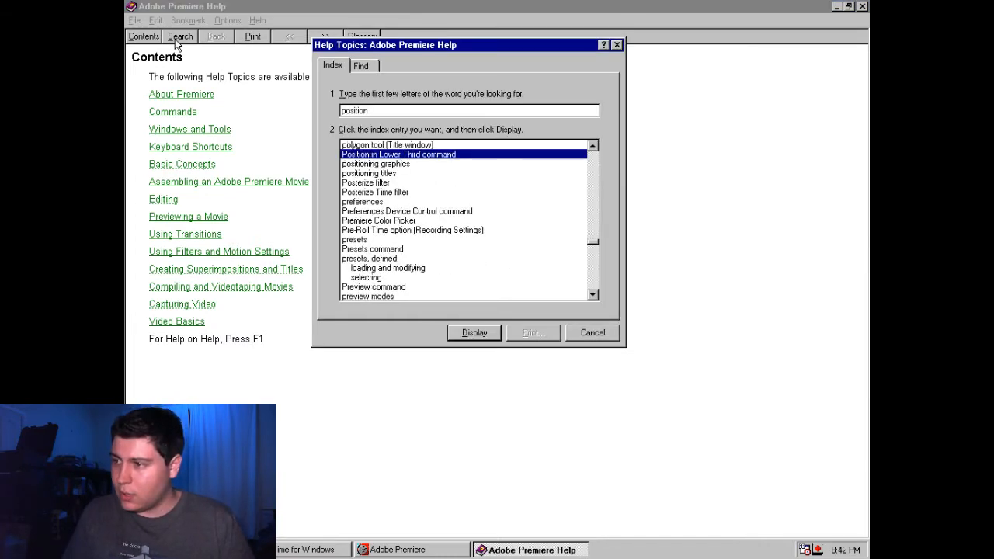
Read the Help topic for the "positioning graphics" index entry and glance at the topic before it
{"action": "key", "text": "Down"}
{"action": "key", "text": "Return"}
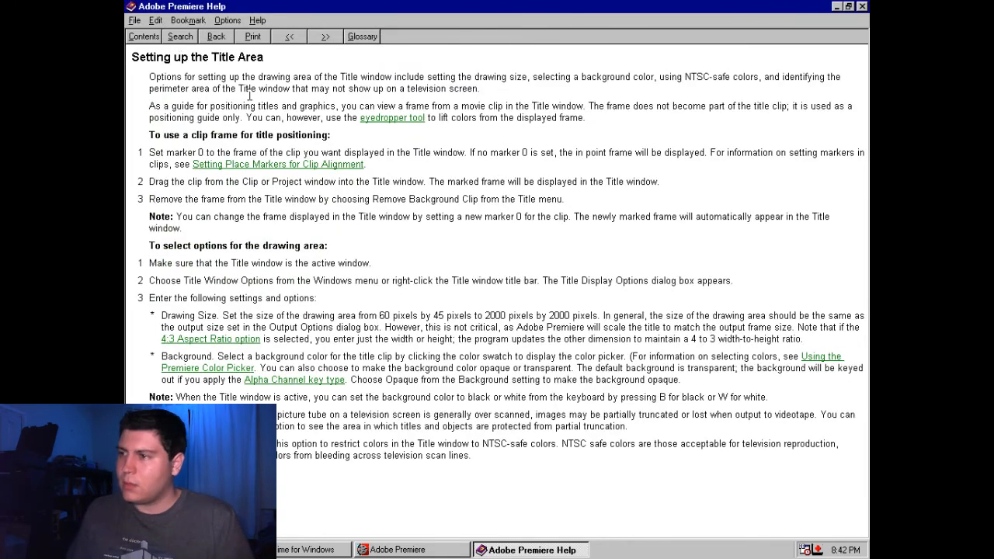
{"action": "left_click", "coordinate": [280, 40]}
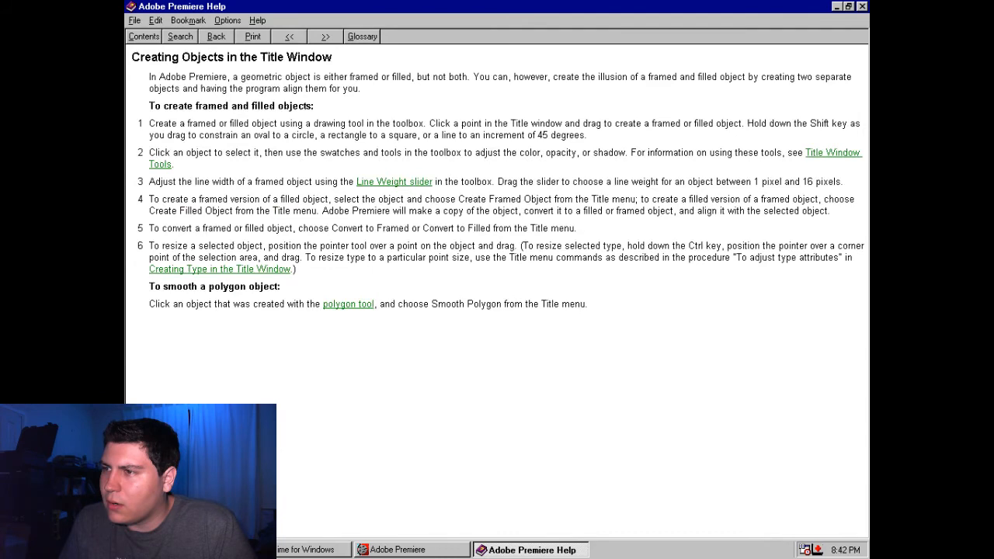
{"action": "left_click", "coordinate": [216, 36]}
Search the Help index again for "position" and look through the positioning titles entry and those around it
{"action": "left_click", "coordinate": [183, 33]}
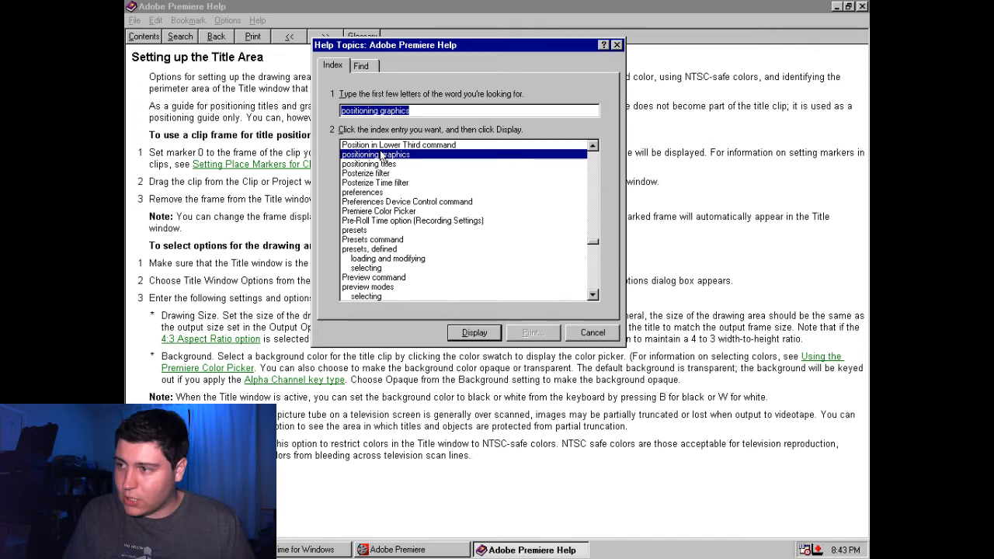
{"action": "type", "text": "picture"}
{"action": "key", "text": "BackSpace"}
{"action": "key", "text": "BackSpace"}
{"action": "key", "text": "BackSpace"}
{"action": "key", "text": "BackSpace"}
{"action": "key", "text": "BackSpace"}
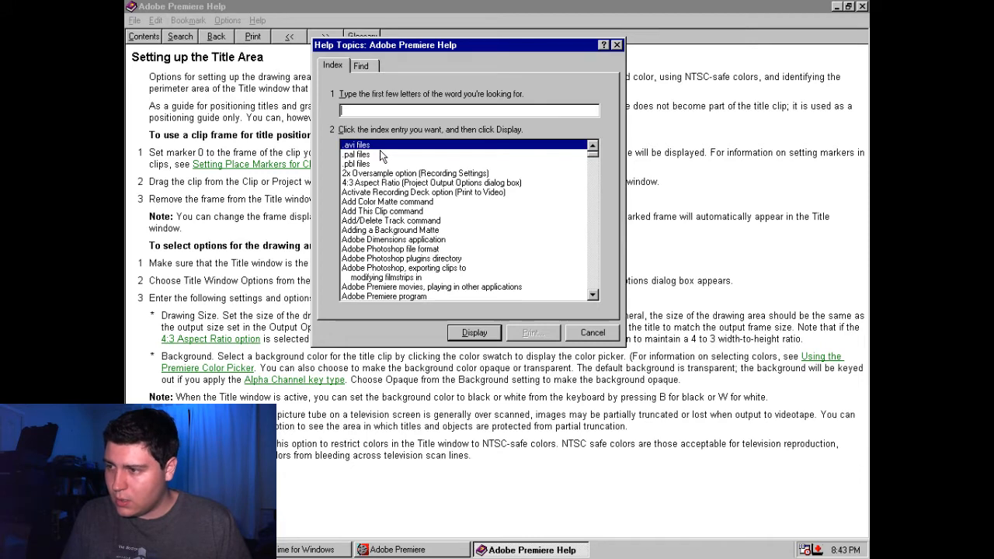
{"action": "type", "text": "pos"}
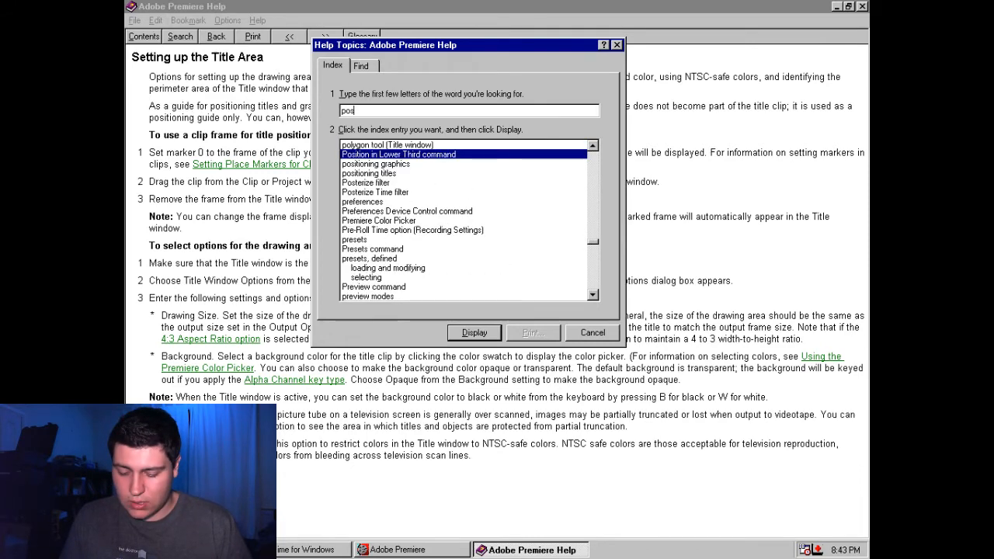
{"action": "type", "text": "ition"}
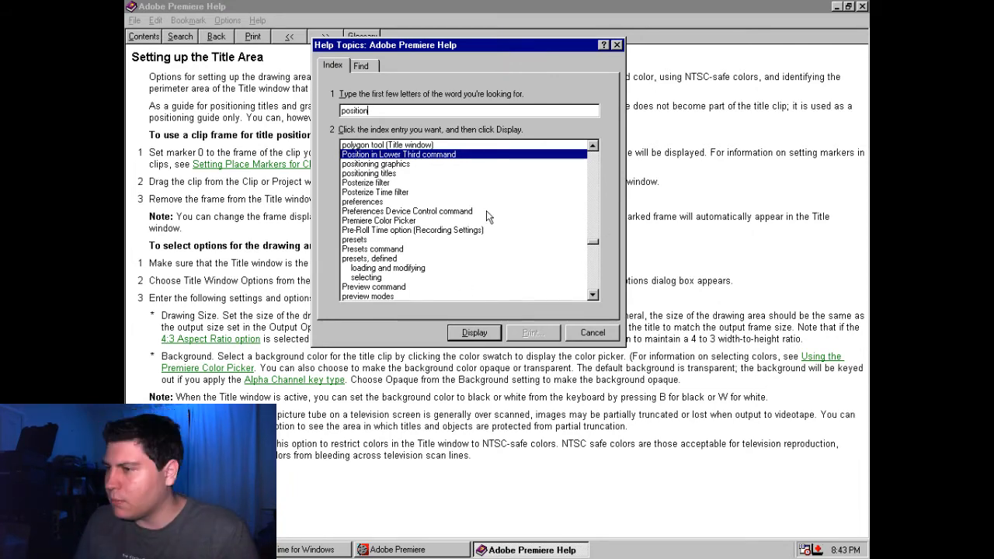
{"action": "mouse_move", "coordinate": [593, 241]}
{"action": "left_mouse_down"}
{"action": "mouse_move", "coordinate": [593, 258]}
{"action": "mouse_move", "coordinate": [594, 133]}
{"action": "mouse_move", "coordinate": [592, 241]}
{"action": "left_mouse_up"}
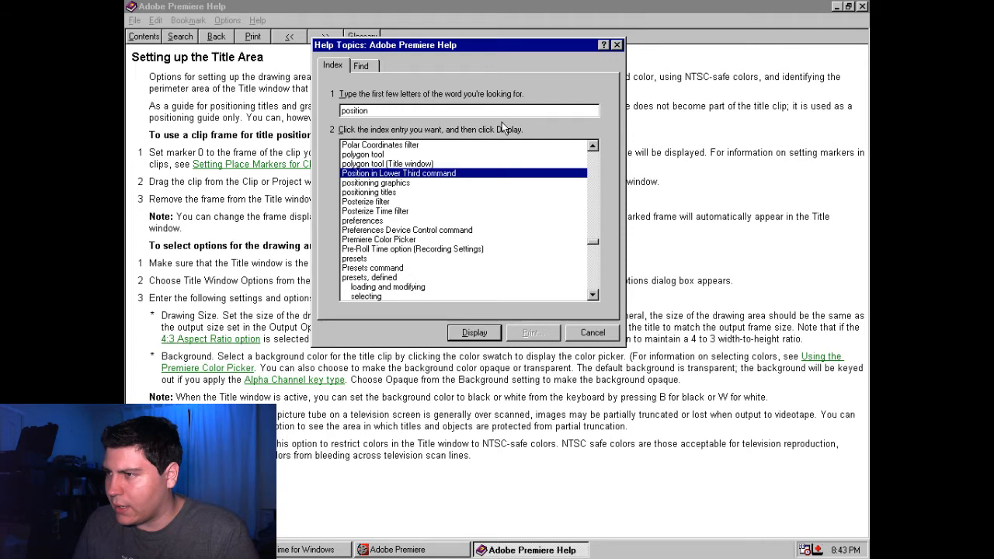
{"action": "left_click", "coordinate": [407, 184]}
{"action": "left_click", "coordinate": [407, 192]}
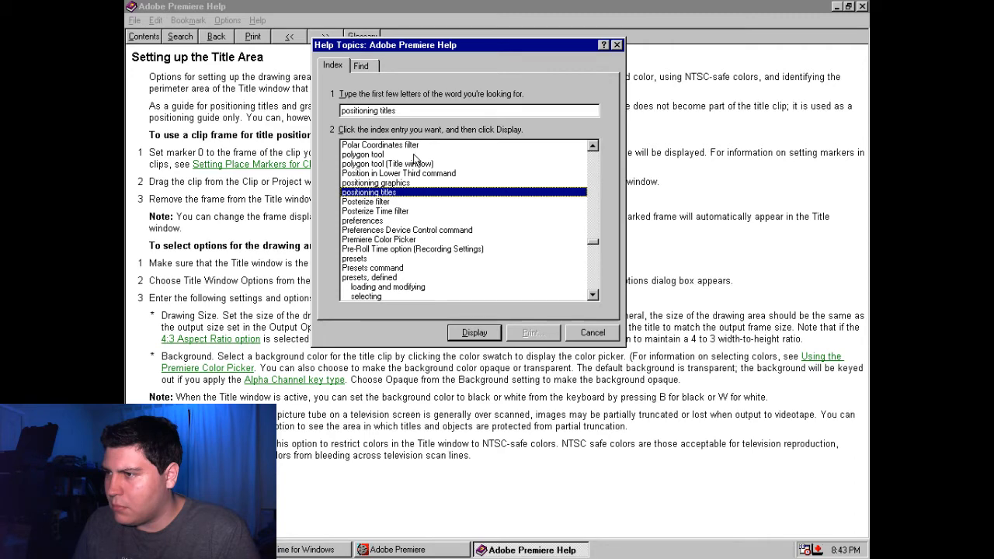
{"action": "scroll", "coordinate": [453, 255], "scroll_direction": "down", "scroll_amount": 4}
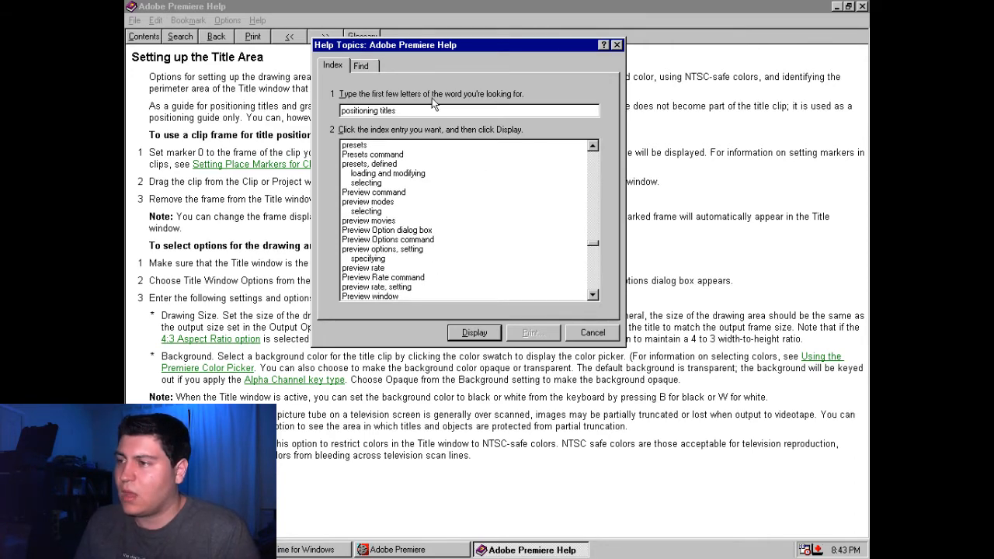
Look up "sca" in the Help index, read the Resize Filter topic, and close Help
{"action": "type", "text": "sca"}
{"action": "key", "text": "Return"}
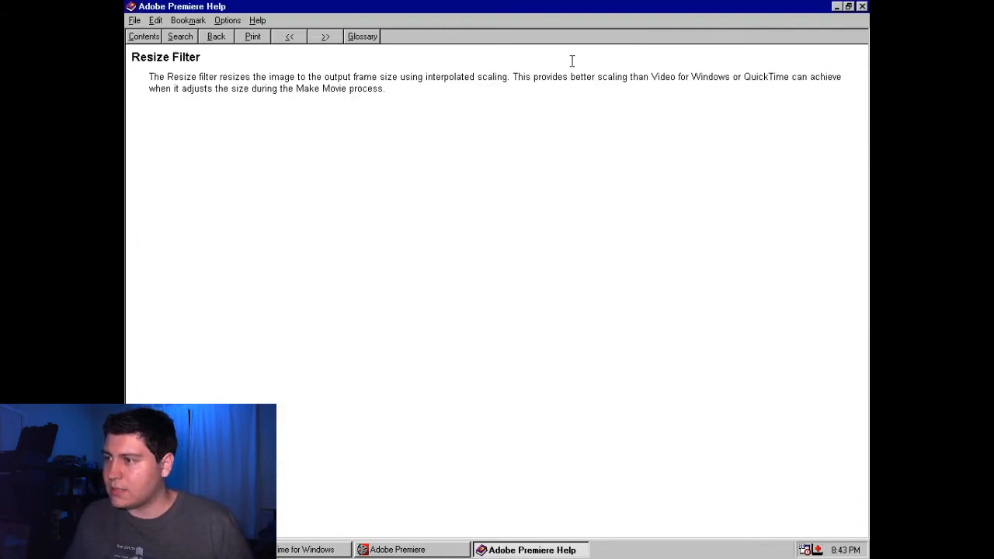
{"action": "left_click", "coordinate": [862, 7]}
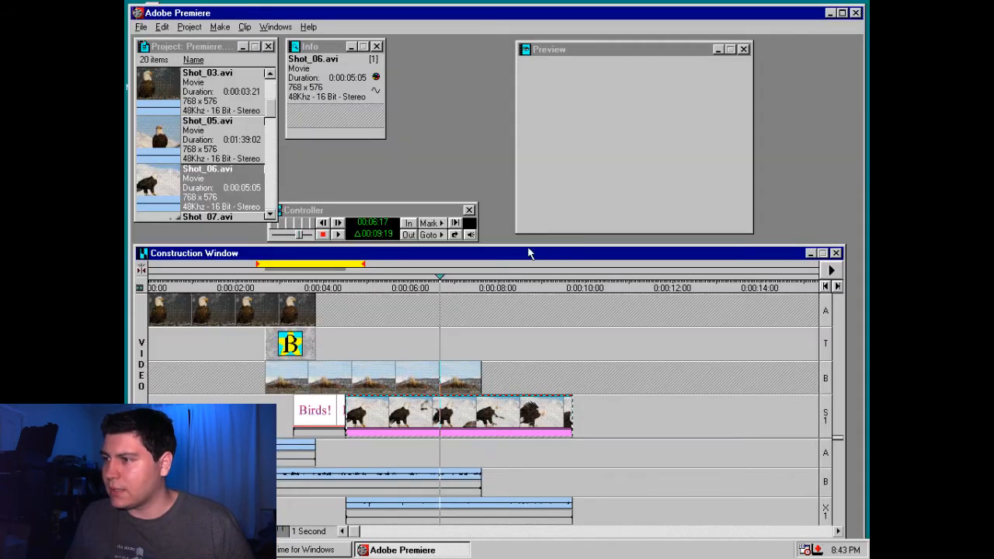
Try adding the Resize filter to Shot_06.avi after its Black & White and Camera View filters
{"action": "right_click", "coordinate": [447, 407]}
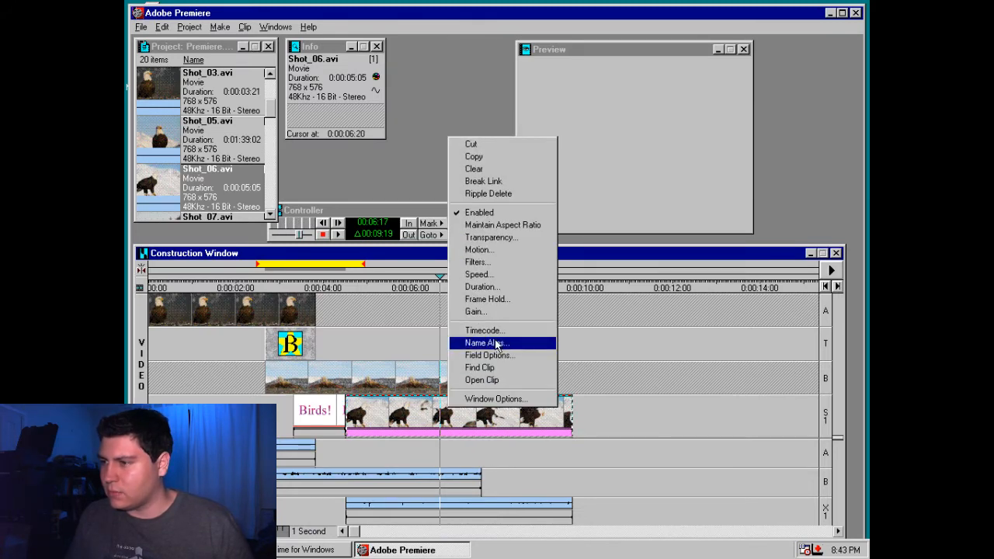
{"action": "left_click", "coordinate": [477, 262]}
{"action": "scroll", "coordinate": [399, 225], "scroll_direction": "down", "scroll_amount": 2}
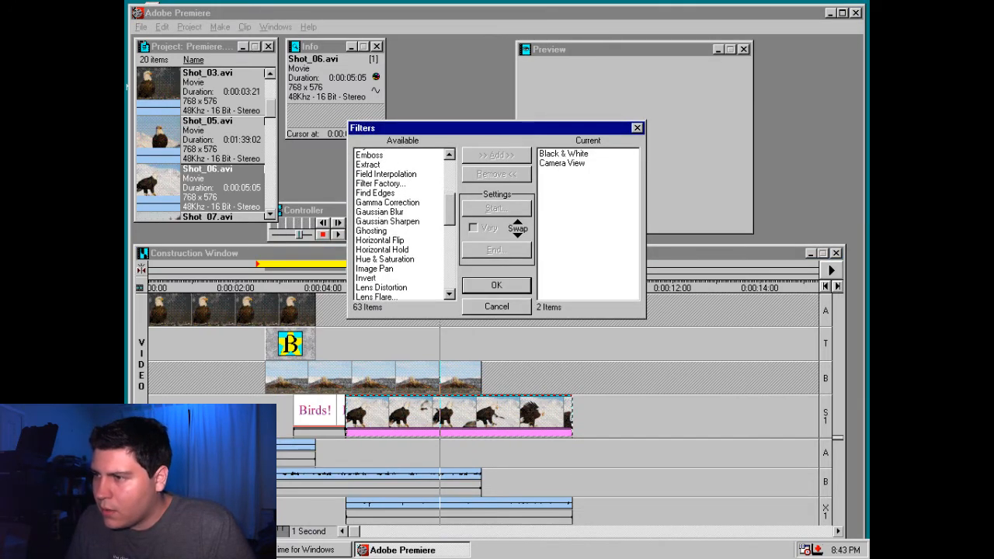
{"action": "scroll", "coordinate": [400, 226], "scroll_direction": "down", "scroll_amount": 1}
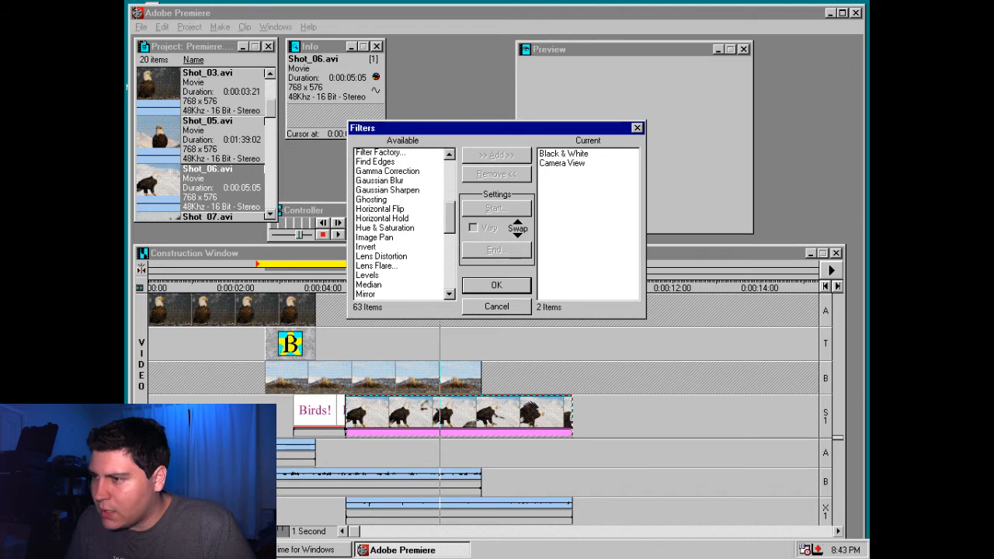
{"action": "scroll", "coordinate": [400, 225], "scroll_direction": "down", "scroll_amount": 4}
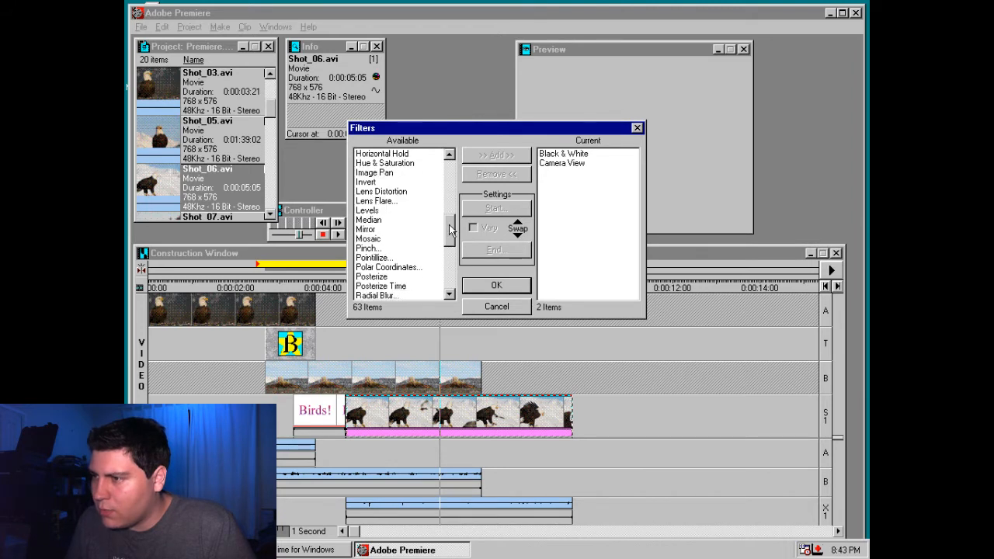
{"action": "scroll", "coordinate": [410, 230], "scroll_direction": "down", "scroll_amount": 2}
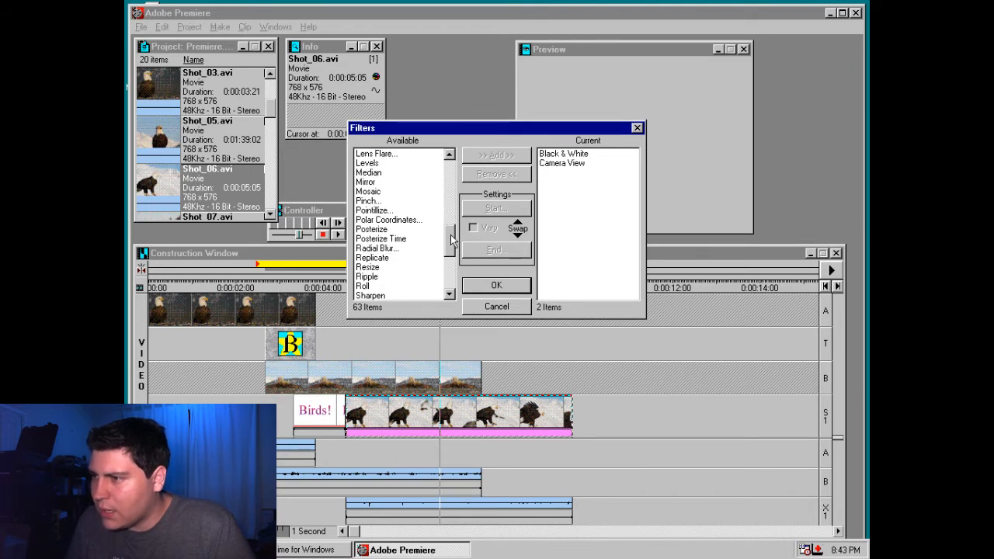
{"action": "double_click", "coordinate": [378, 268]}
{"action": "left_click", "coordinate": [504, 213]}
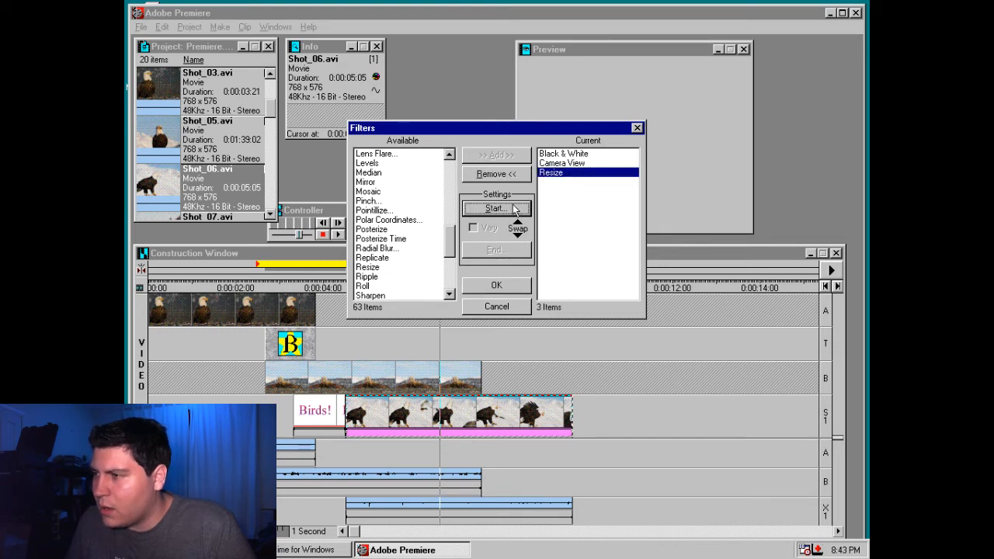
{"action": "left_click", "coordinate": [561, 163]}
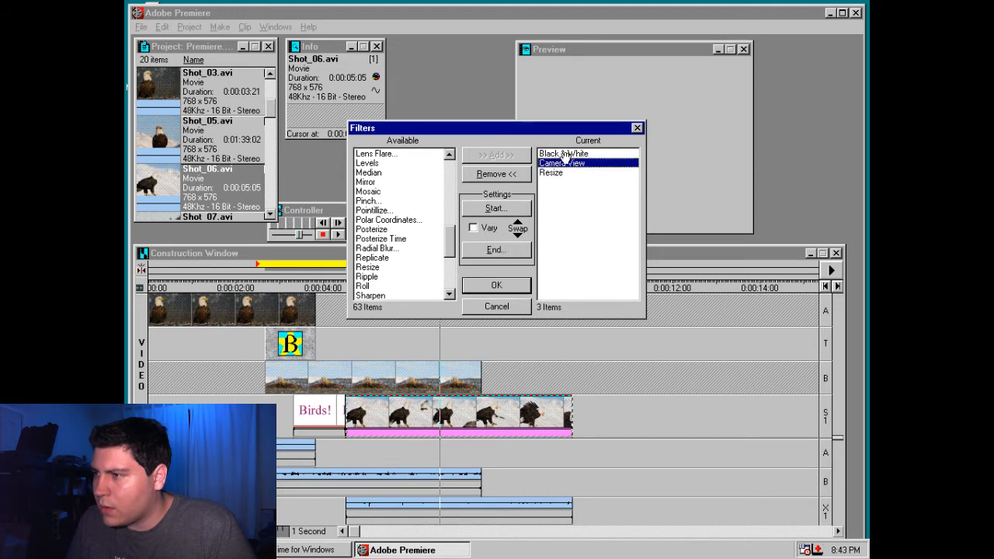
{"action": "left_click", "coordinate": [552, 171]}
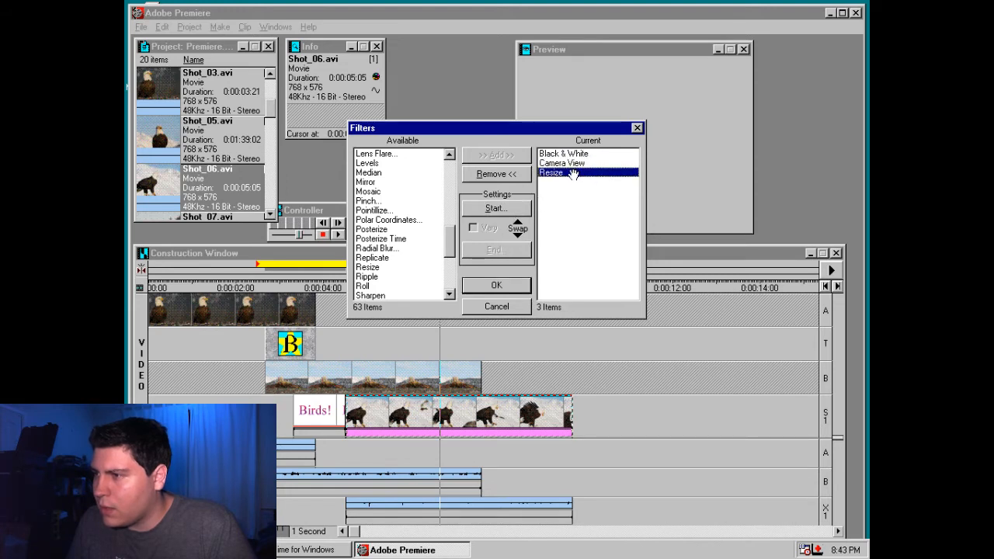
{"action": "left_click", "coordinate": [512, 287]}
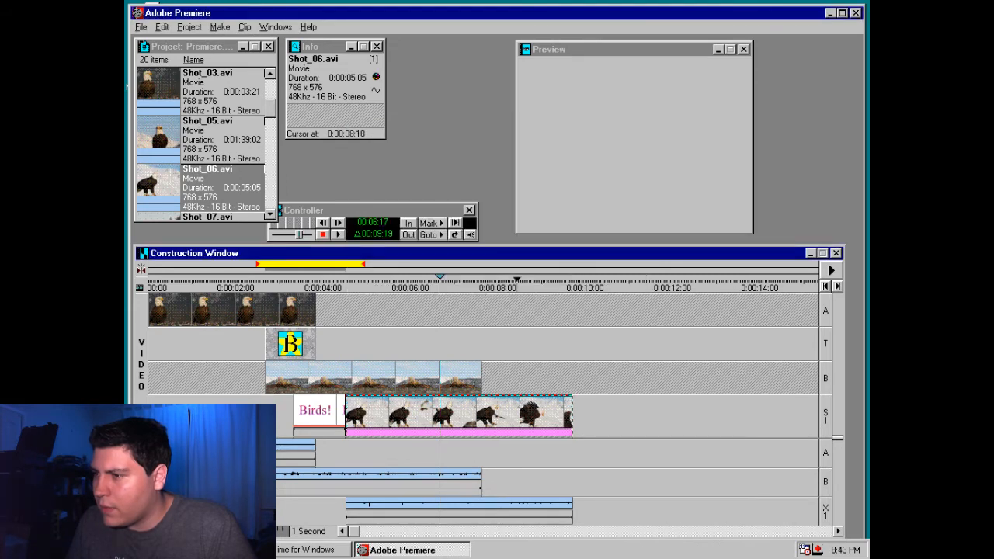
Check the Resize and Camera View entries in the filters of Shot_06.avi and remove the Resize filter
{"action": "right_click", "coordinate": [427, 423]}
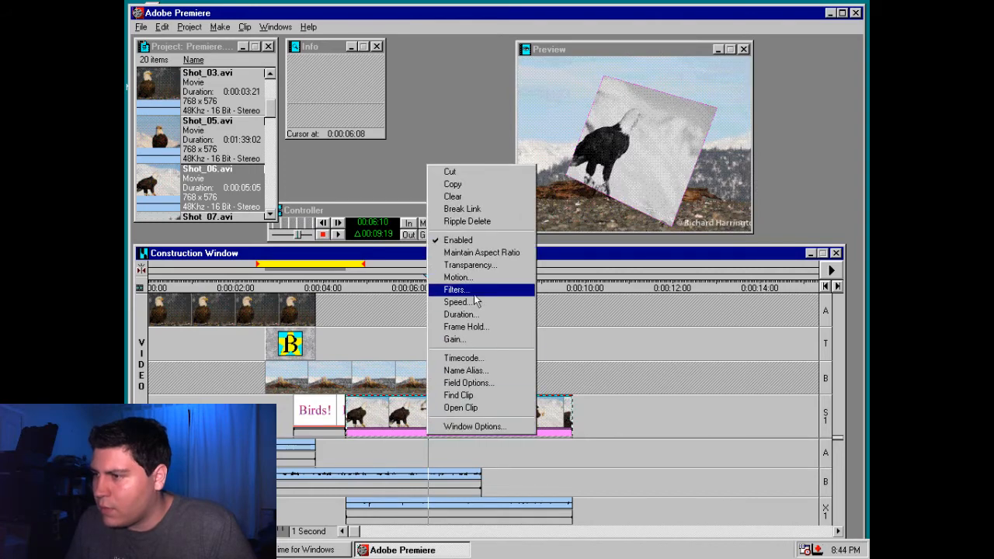
{"action": "left_click", "coordinate": [481, 290]}
{"action": "left_click", "coordinate": [552, 171]}
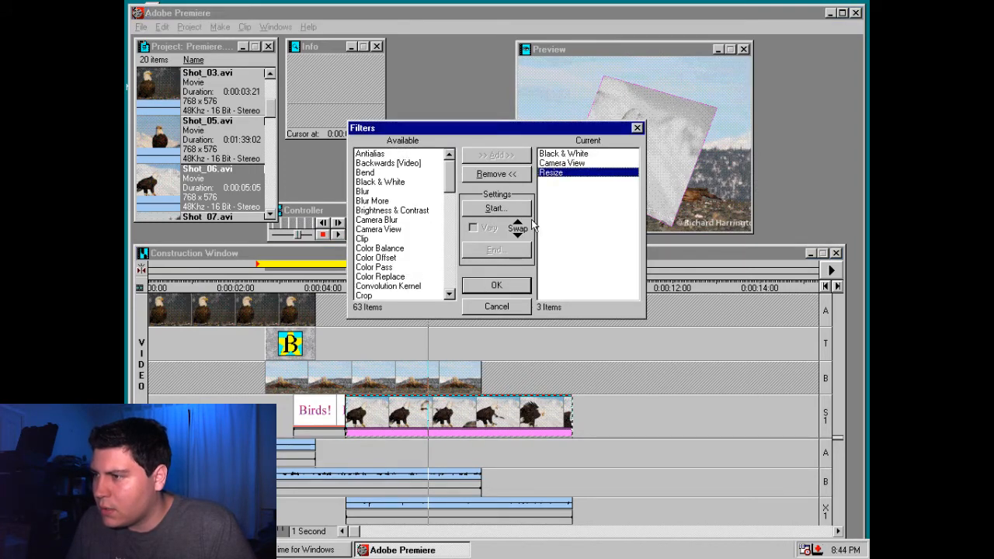
{"action": "left_click", "coordinate": [552, 162]}
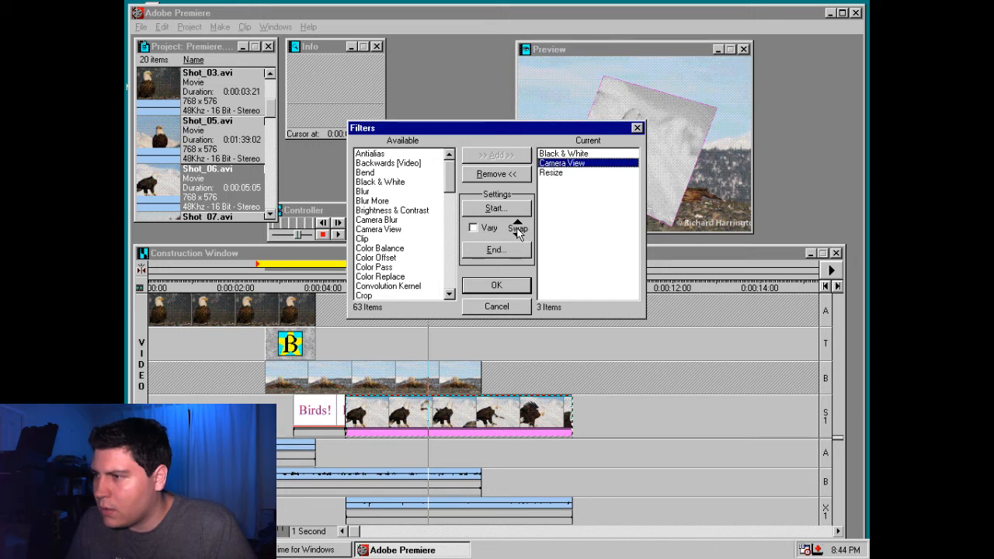
{"action": "left_click", "coordinate": [547, 172]}
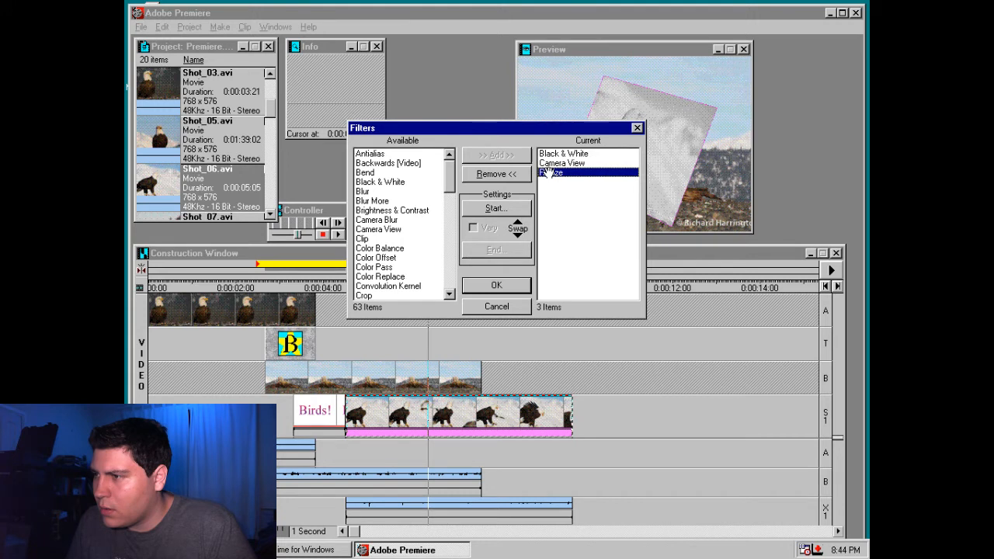
{"action": "left_click", "coordinate": [550, 163]}
{"action": "left_click", "coordinate": [550, 173]}
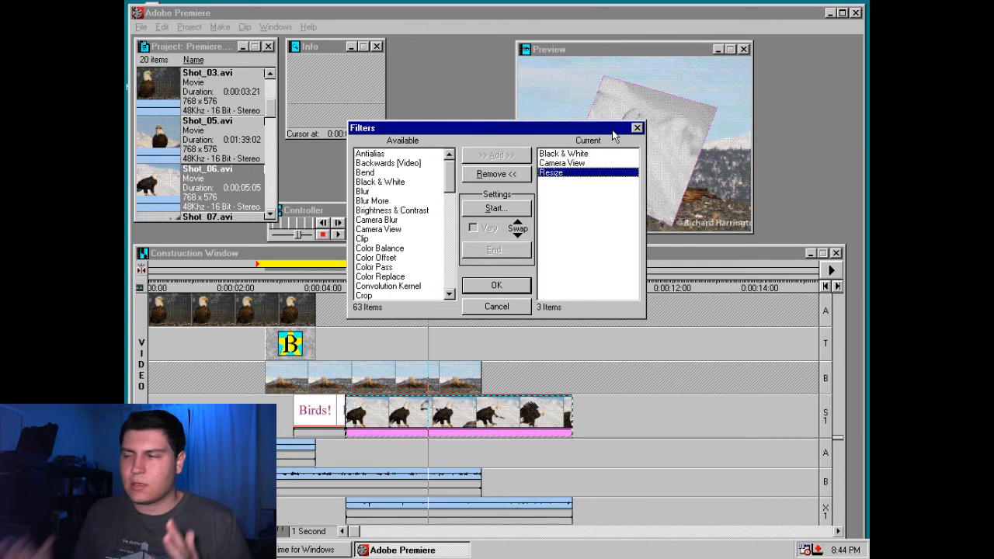
{"action": "left_click", "coordinate": [496, 173]}
Try the Image Pan filter on Shot_06.avi and view its start and end settings
{"action": "left_click_drag", "start_coordinate": [448, 174], "coordinate": [448, 222]}
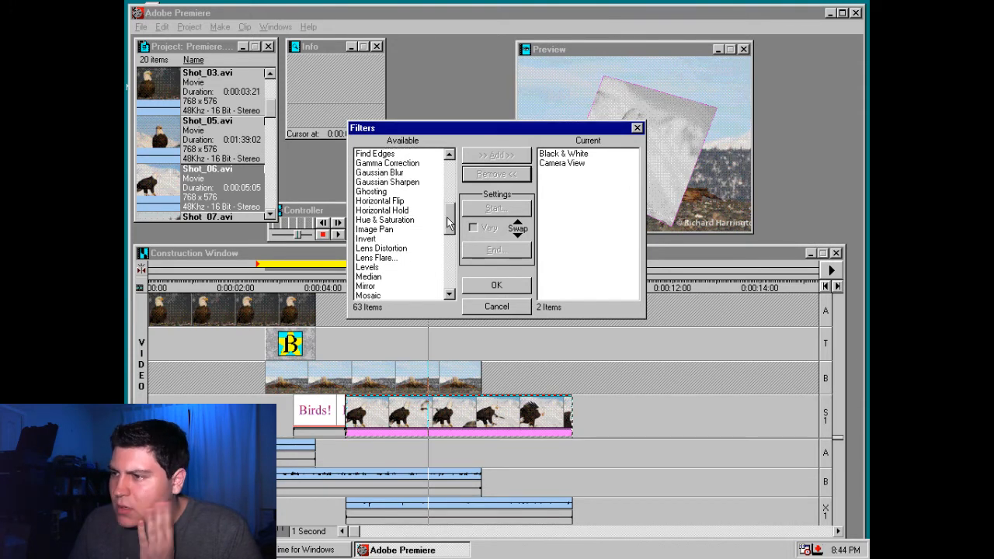
{"action": "double_click", "coordinate": [375, 229]}
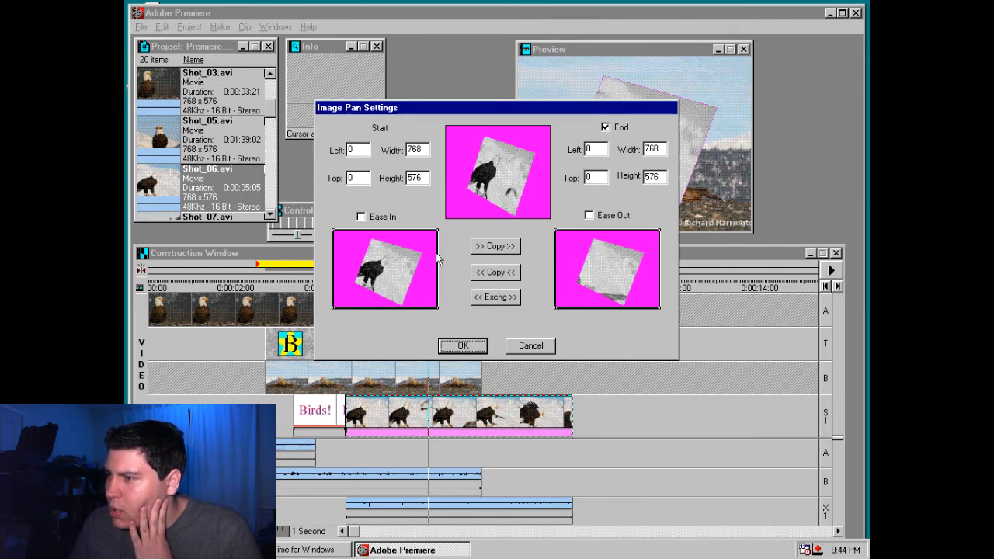
{"action": "key", "text": "Escape"}
{"action": "left_click_drag", "start_coordinate": [449, 227], "coordinate": [450, 159]}
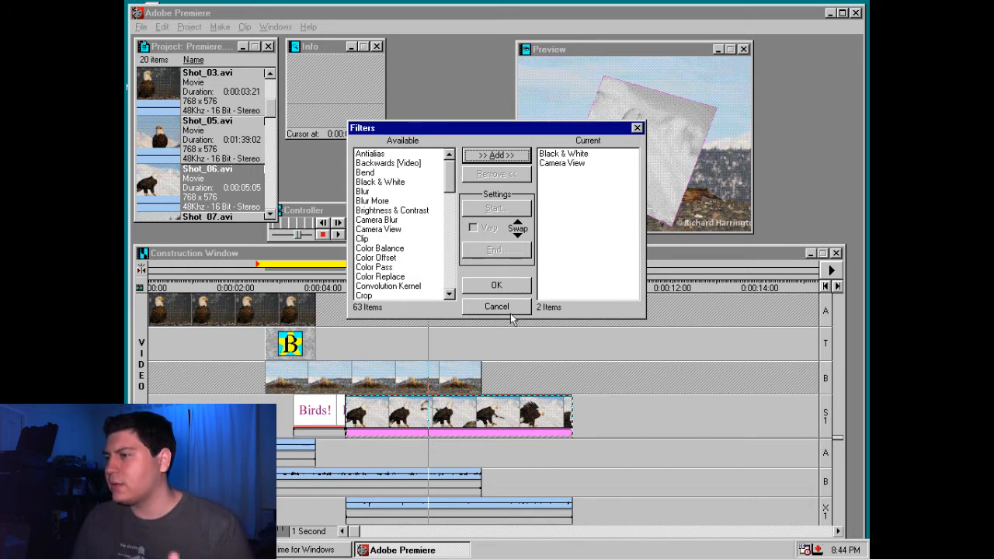
Review the start and end settings of the Camera View filter and let the filter vary over the clip
{"action": "left_click", "coordinate": [557, 163]}
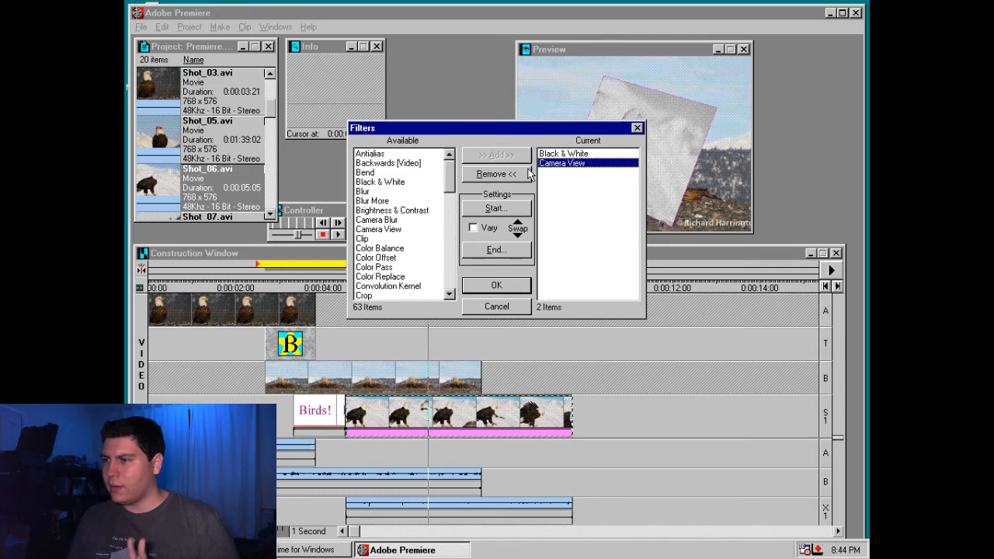
{"action": "left_click", "coordinate": [496, 208]}
{"action": "left_click", "coordinate": [556, 342]}
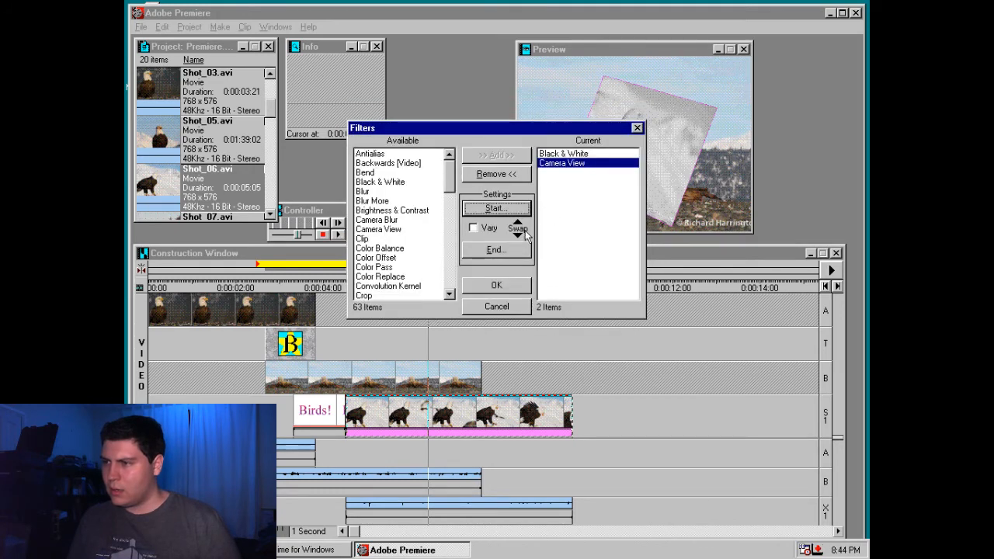
{"action": "left_click", "coordinate": [496, 249]}
{"action": "left_click", "coordinate": [557, 343]}
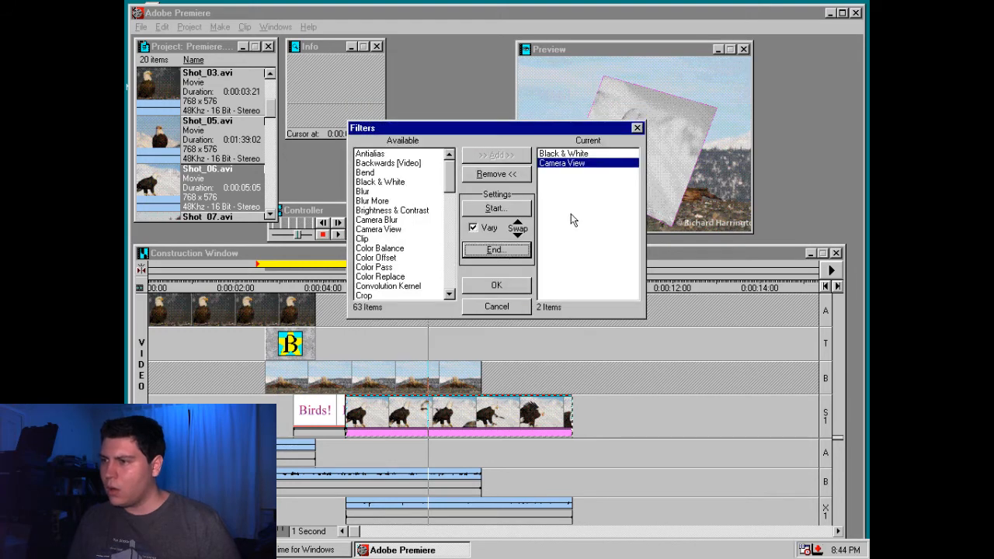
Set the Camera View end settings to longitude 0, latitude 0, roll 0, focal length 1000, distance 176 and zoom 0.84, and apply the filters
{"action": "left_click", "coordinate": [497, 250]}
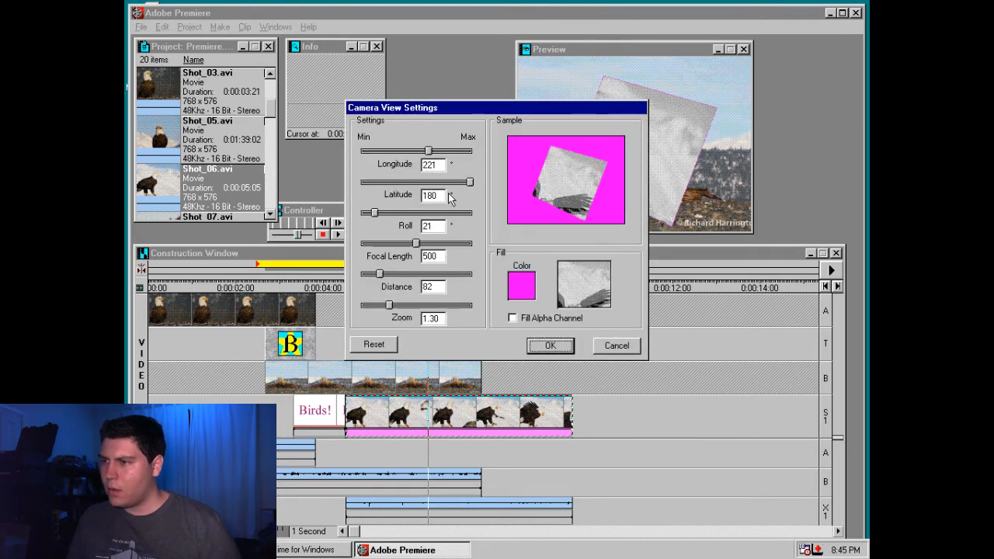
{"action": "double_click", "coordinate": [444, 166]}
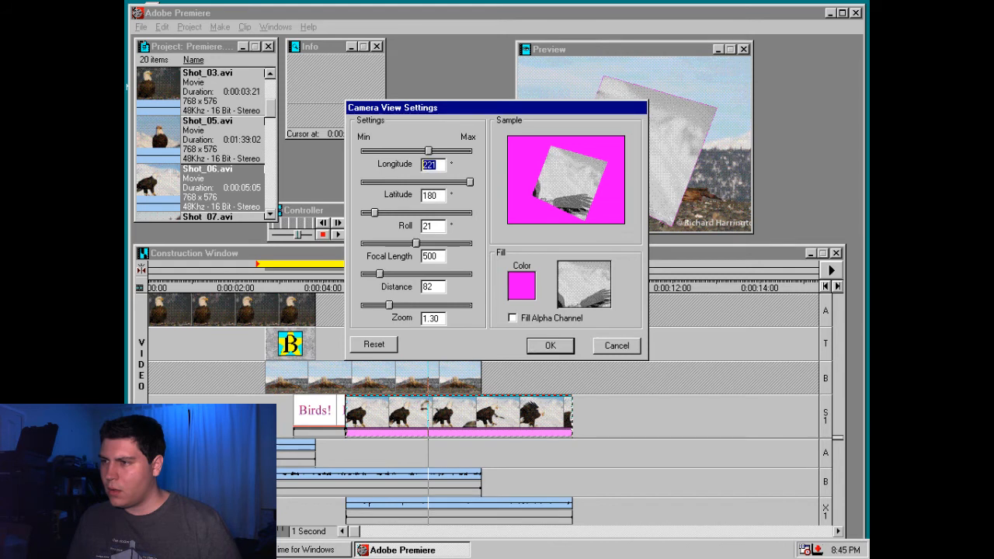
{"action": "key", "text": "Left"}
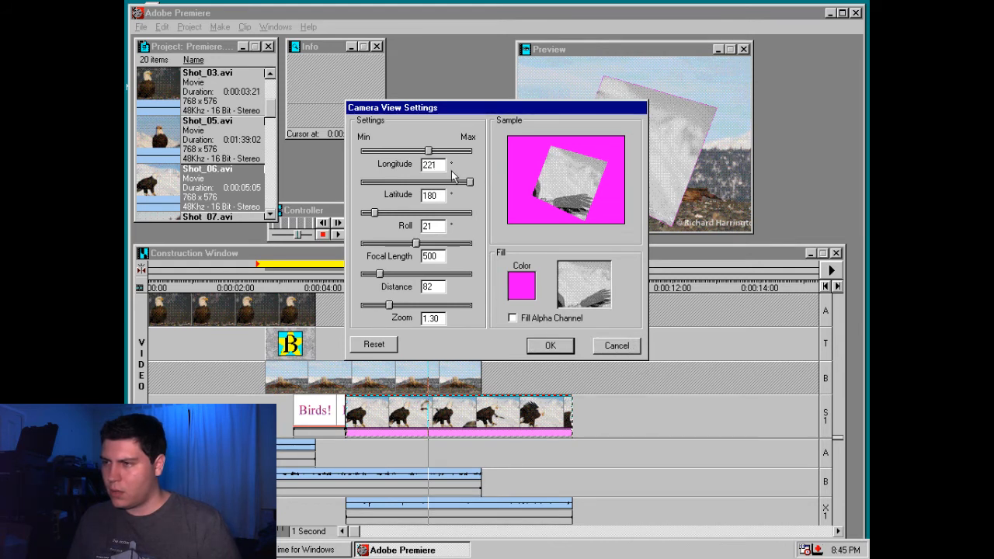
{"action": "left_click_drag", "start_coordinate": [427, 150], "coordinate": [320, 153]}
{"action": "left_click_drag", "start_coordinate": [414, 183], "coordinate": [316, 184]}
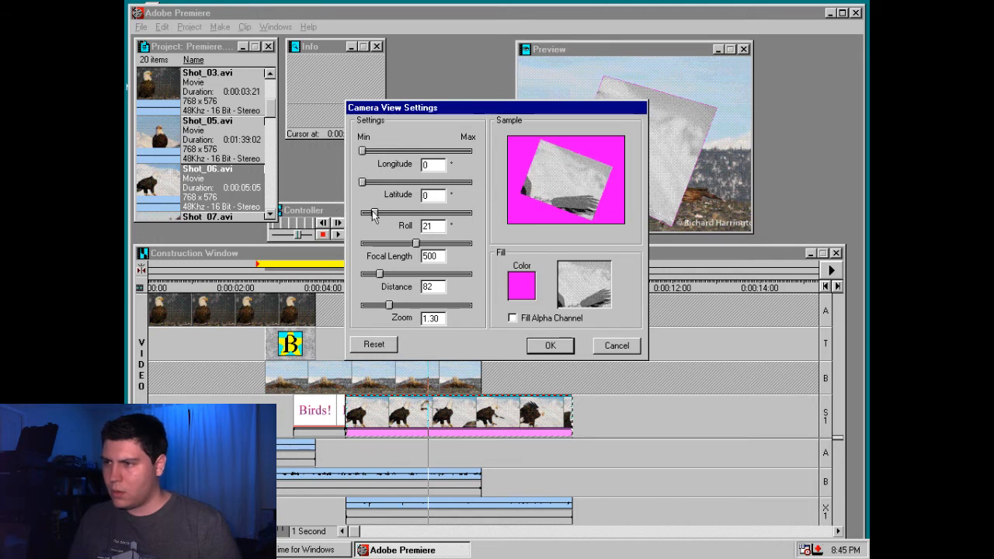
{"action": "left_click_drag", "start_coordinate": [373, 214], "coordinate": [362, 213]}
{"action": "left_click_drag", "start_coordinate": [416, 243], "coordinate": [503, 252]}
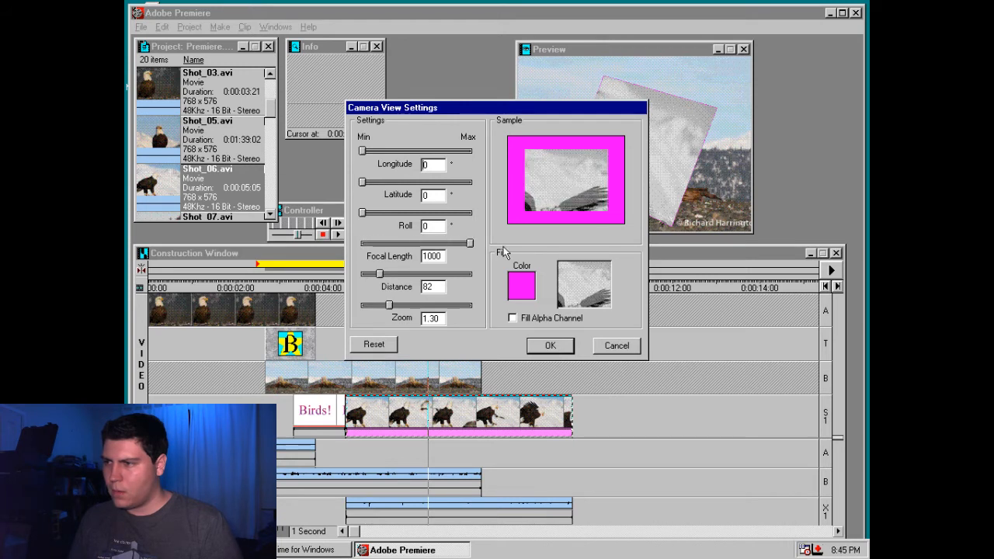
{"action": "left_click_drag", "start_coordinate": [379, 274], "coordinate": [400, 274]}
{"action": "mouse_move", "coordinate": [392, 310]}
{"action": "left_mouse_down"}
{"action": "mouse_move", "coordinate": [419, 305]}
{"action": "mouse_move", "coordinate": [375, 306]}
{"action": "left_mouse_up"}
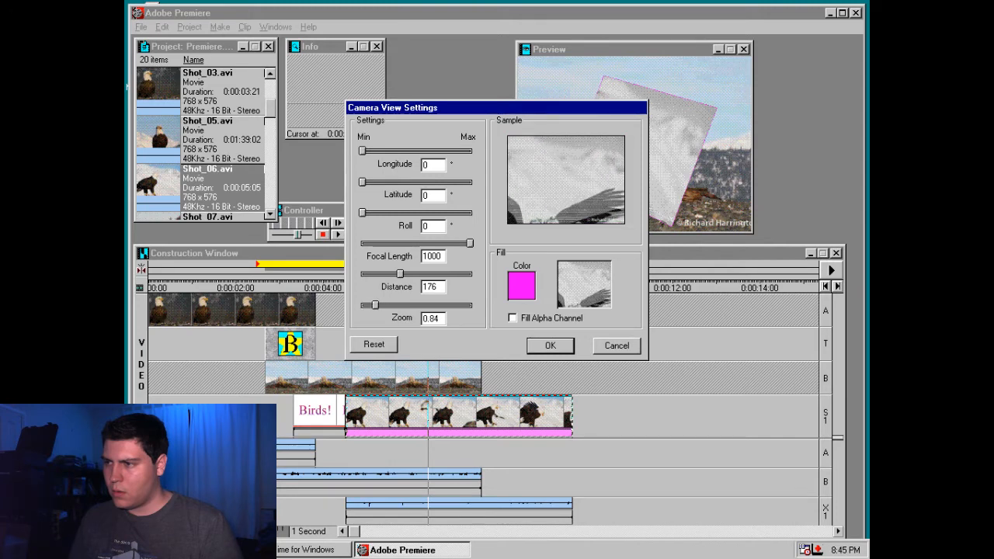
{"action": "left_click", "coordinate": [551, 345]}
{"action": "left_click", "coordinate": [509, 284]}
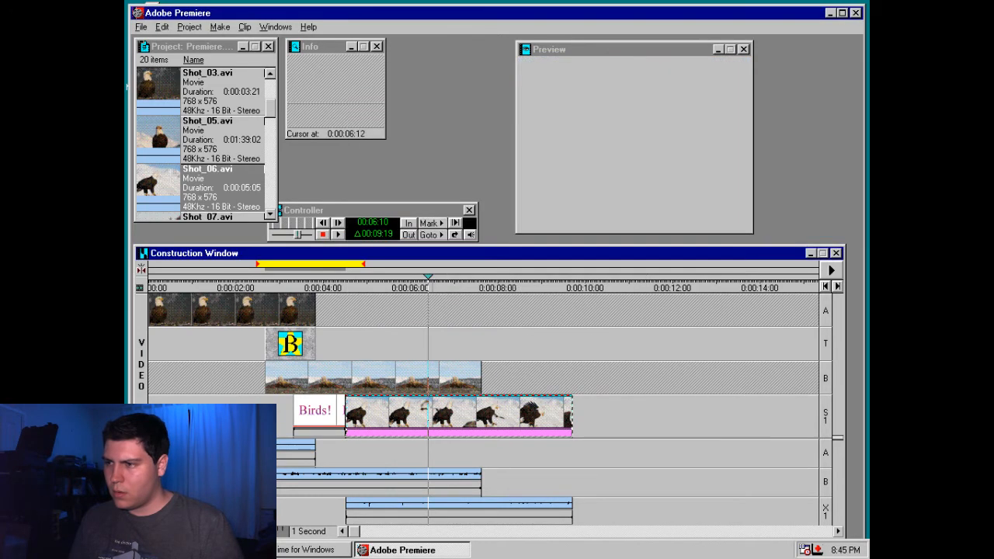
Preview the Shot_06.avi overlay's animation and extend the clip's end to 0:00:11:07
{"action": "left_click_drag", "start_coordinate": [430, 288], "coordinate": [571, 292]}
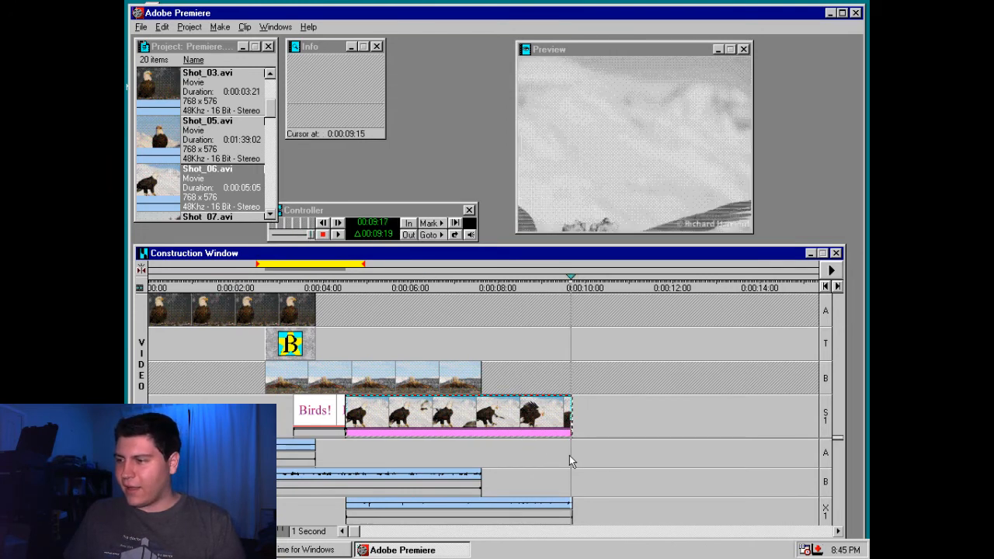
{"action": "left_click_drag", "start_coordinate": [571, 415], "coordinate": [640, 415]}
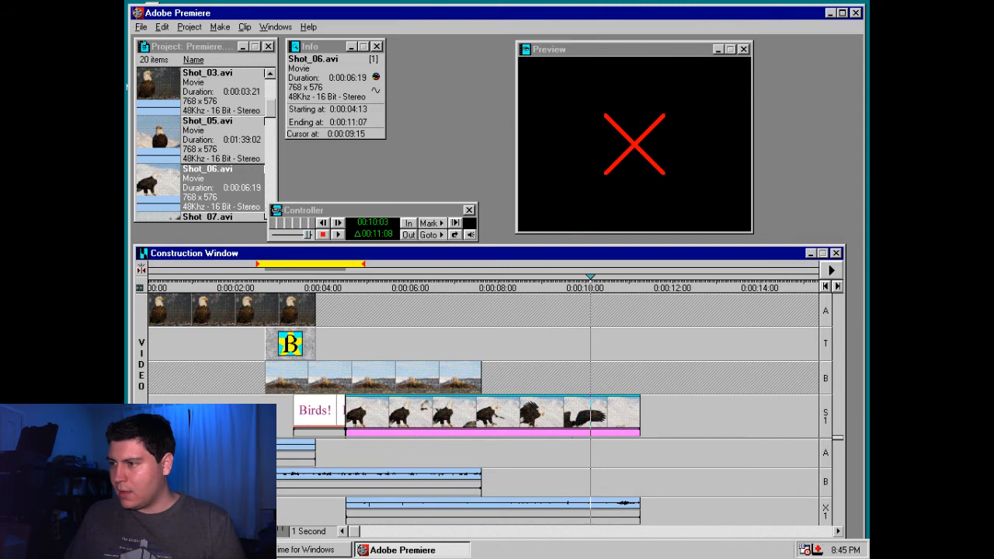
{"action": "left_click_drag", "start_coordinate": [590, 288], "coordinate": [530, 288]}
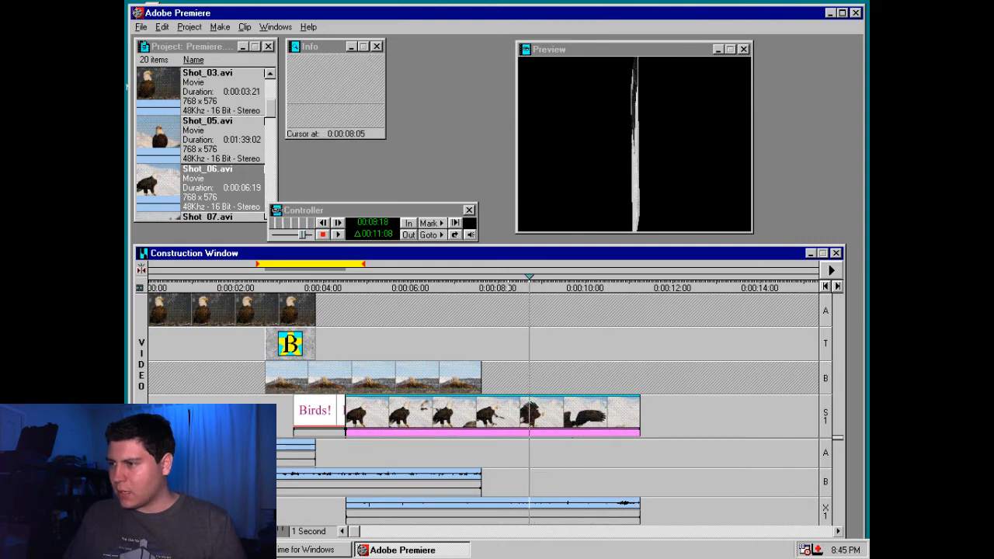
Break the link between the video and audio of Shot_06.avi
{"action": "right_click", "coordinate": [530, 426]}
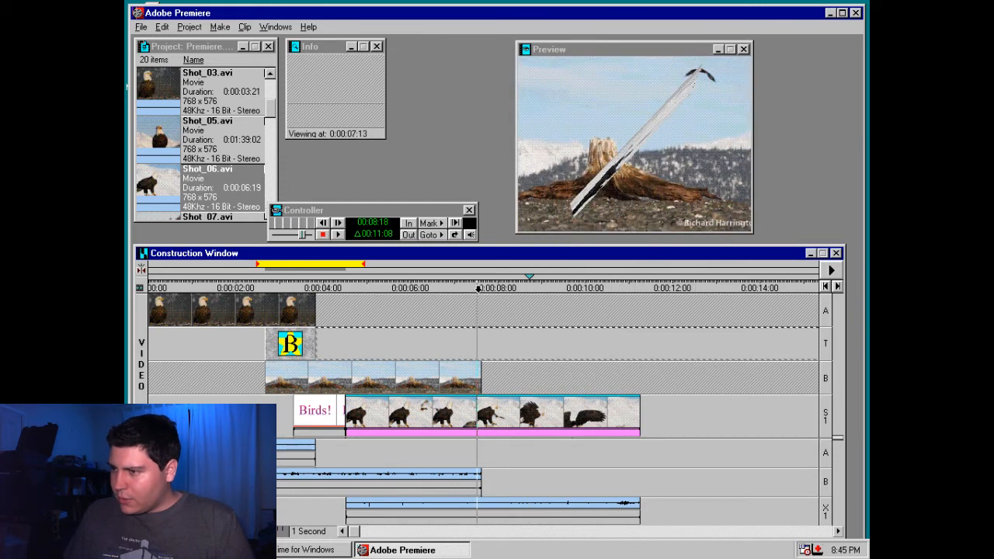
{"action": "left_click_drag", "start_coordinate": [476, 288], "coordinate": [480, 288]}
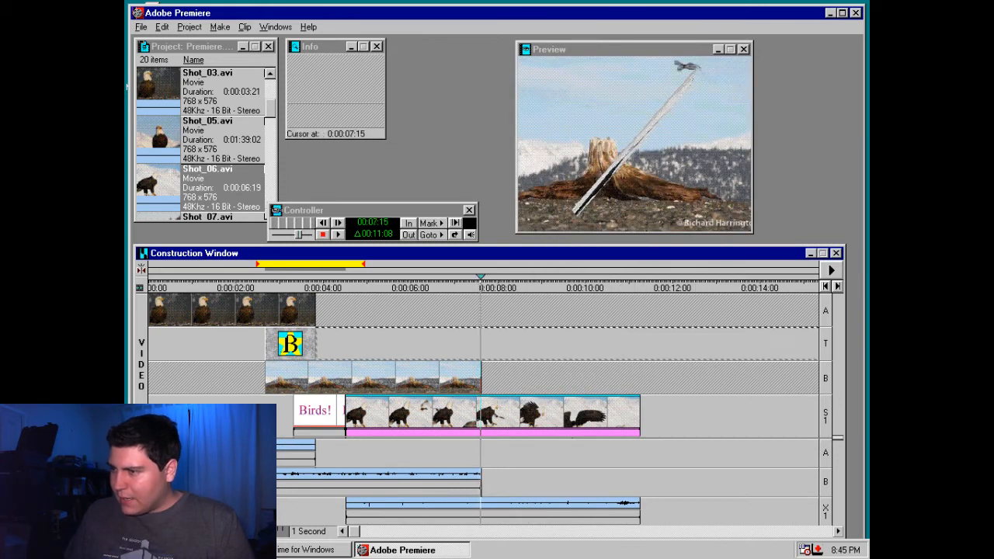
{"action": "left_click", "coordinate": [486, 408]}
{"action": "right_click", "coordinate": [486, 408]}
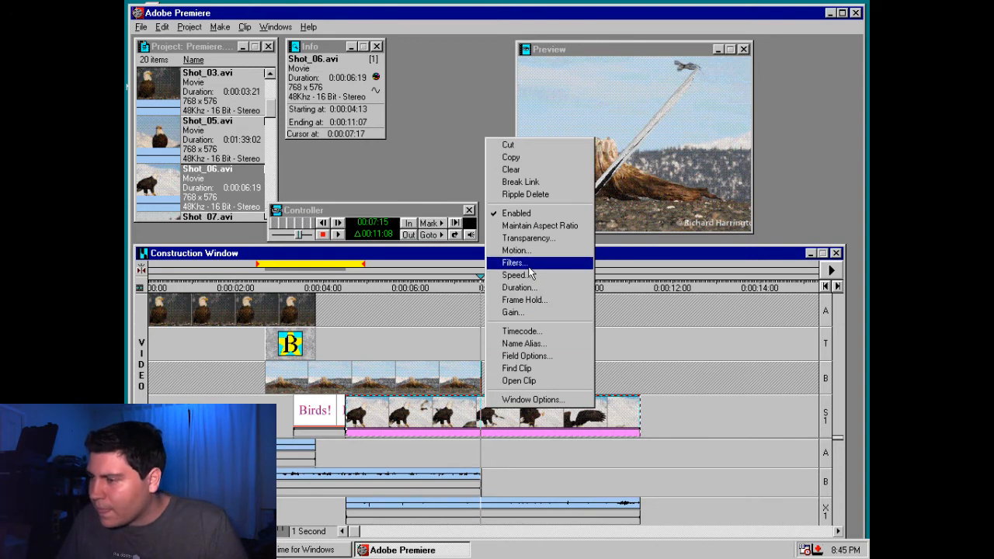
{"action": "left_click", "coordinate": [520, 181]}
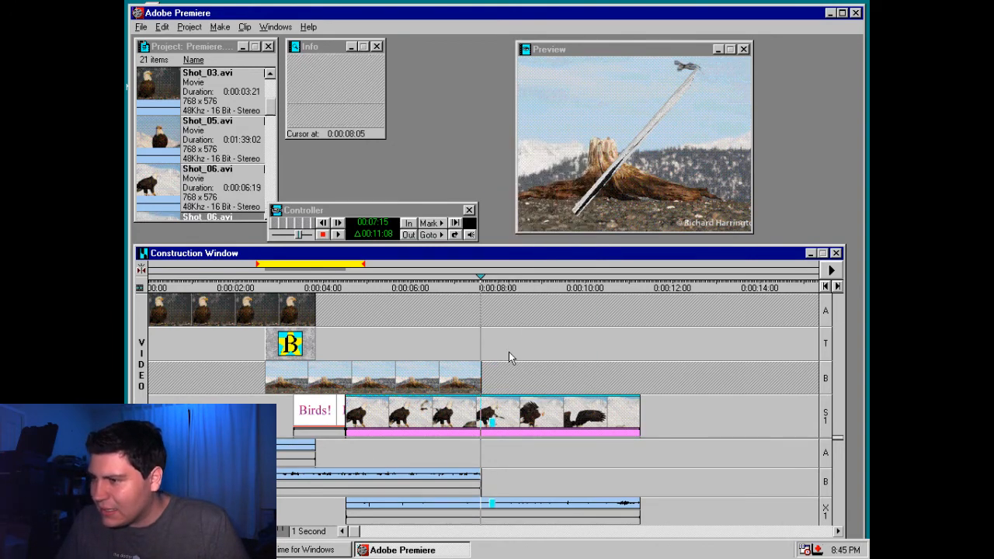
{"action": "left_click_drag", "start_coordinate": [483, 276], "coordinate": [476, 277]}
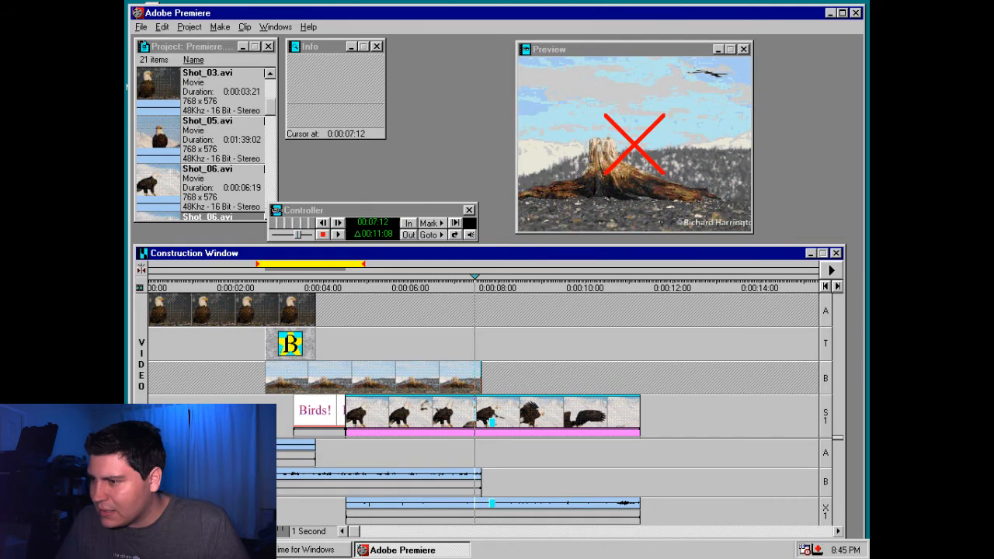
{"action": "left_click_drag", "start_coordinate": [534, 285], "coordinate": [473, 286]}
{"action": "right_click", "coordinate": [469, 426]}
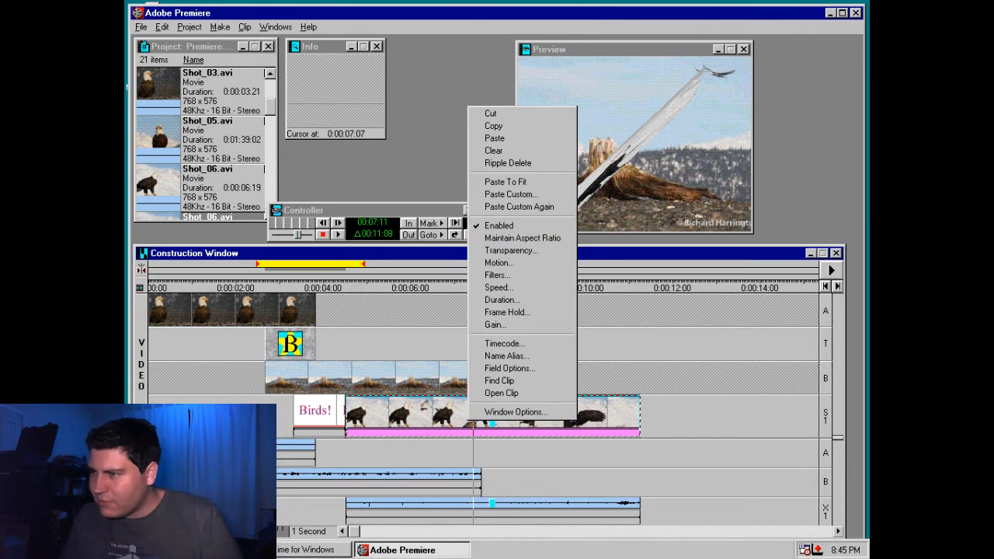
{"action": "left_click", "coordinate": [466, 423]}
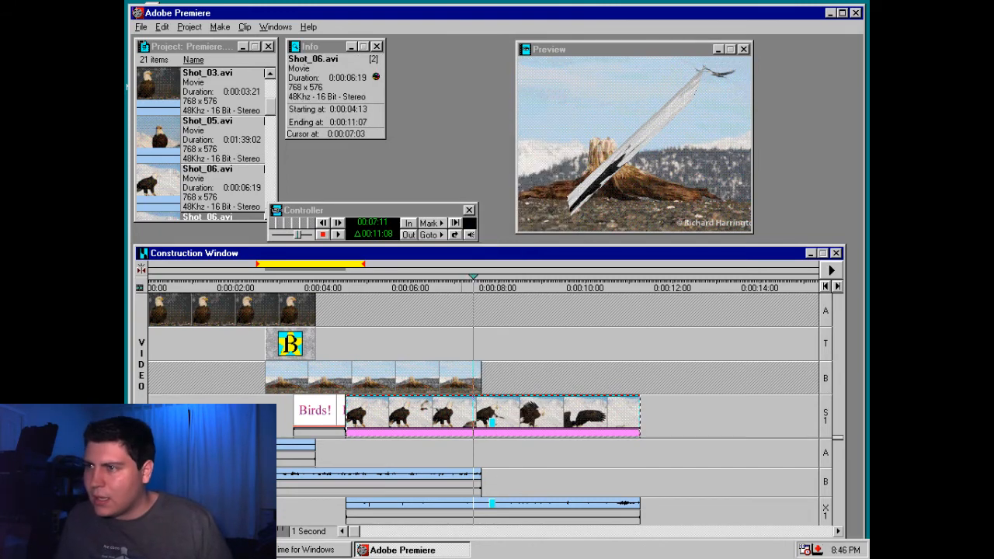
{"action": "left_click", "coordinate": [244, 26]}
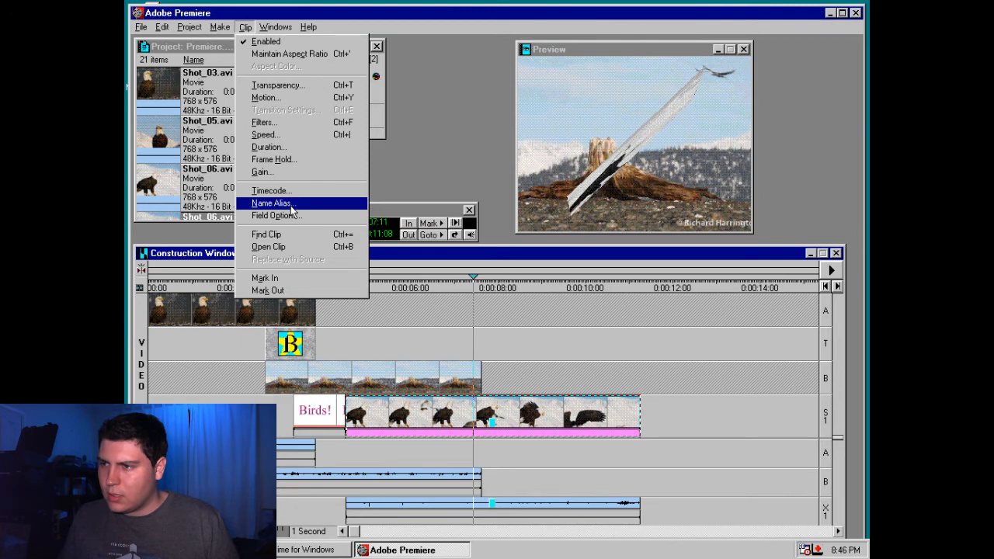
{"action": "left_click", "coordinate": [222, 290]}
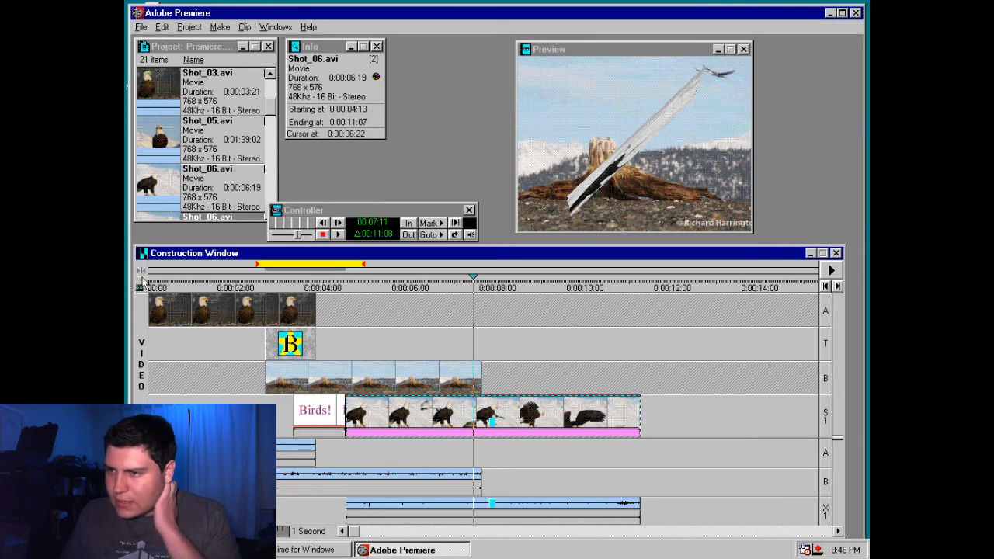
{"action": "left_click", "coordinate": [244, 26]}
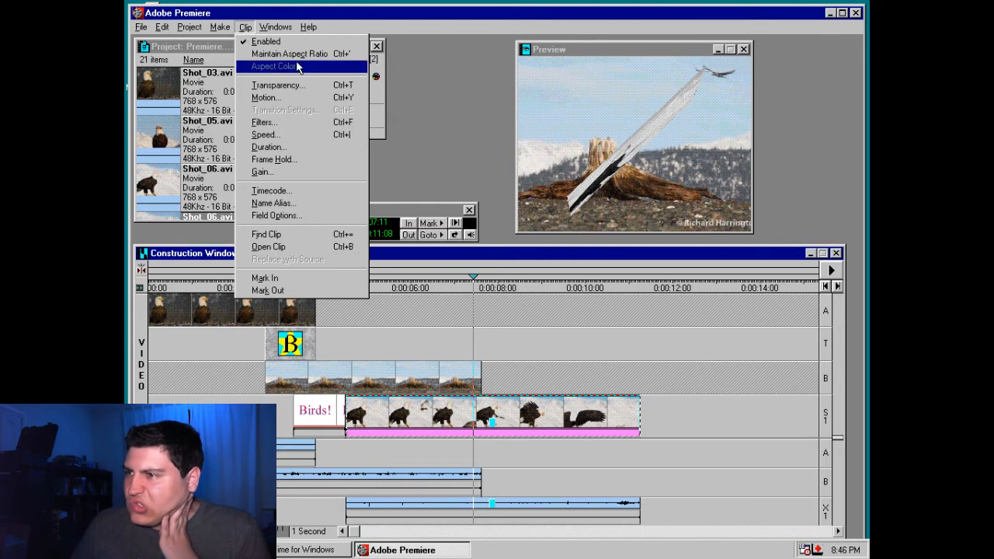
Check the filters applied to Shot_06.avi and browse the list of available filters
{"action": "right_click", "coordinate": [500, 397]}
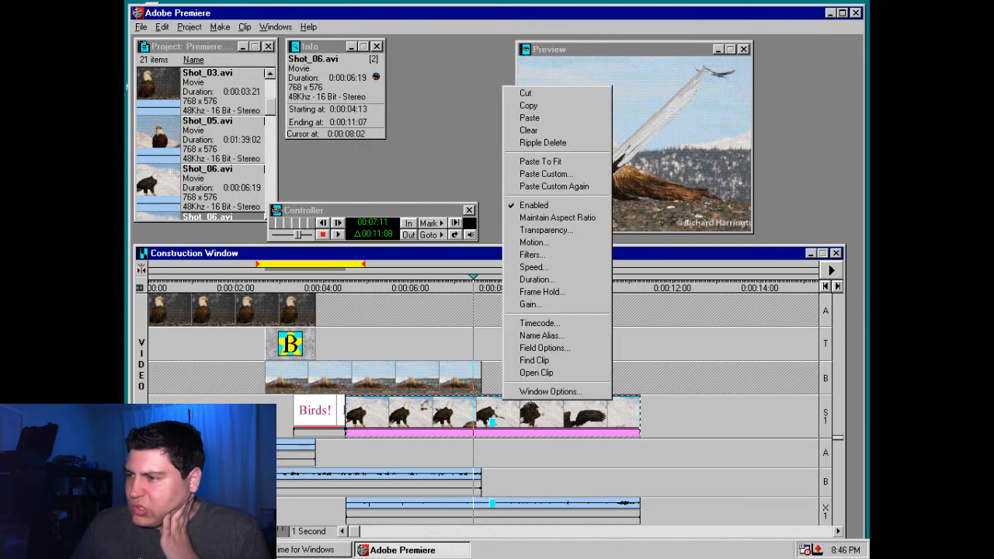
{"action": "left_click", "coordinate": [548, 256]}
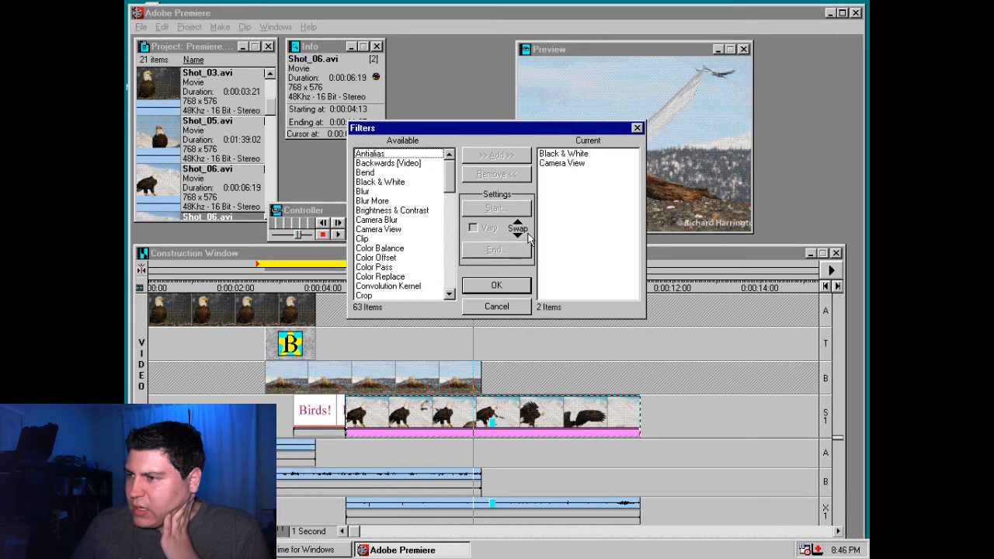
{"action": "left_click", "coordinate": [573, 153]}
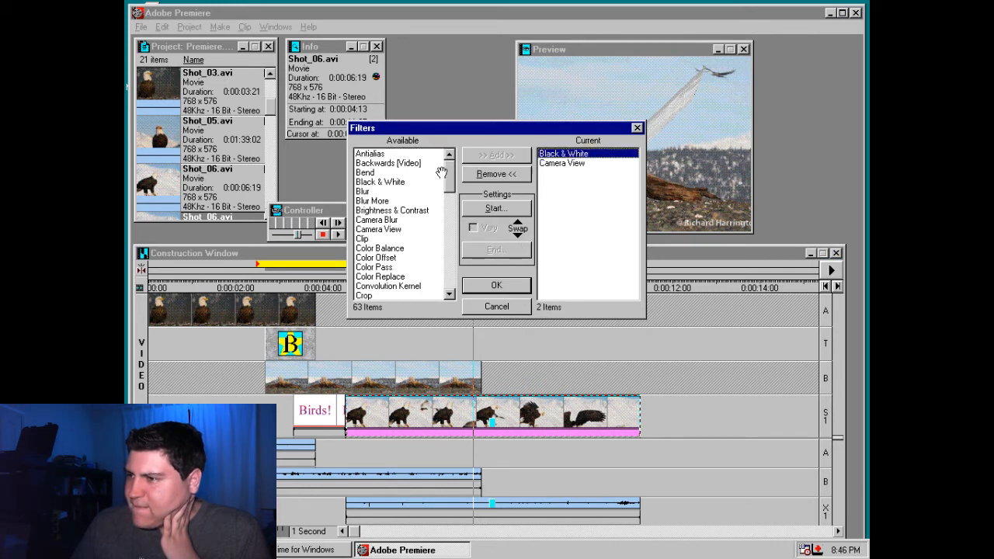
{"action": "scroll", "coordinate": [441, 172], "scroll_direction": "down", "scroll_amount": 8}
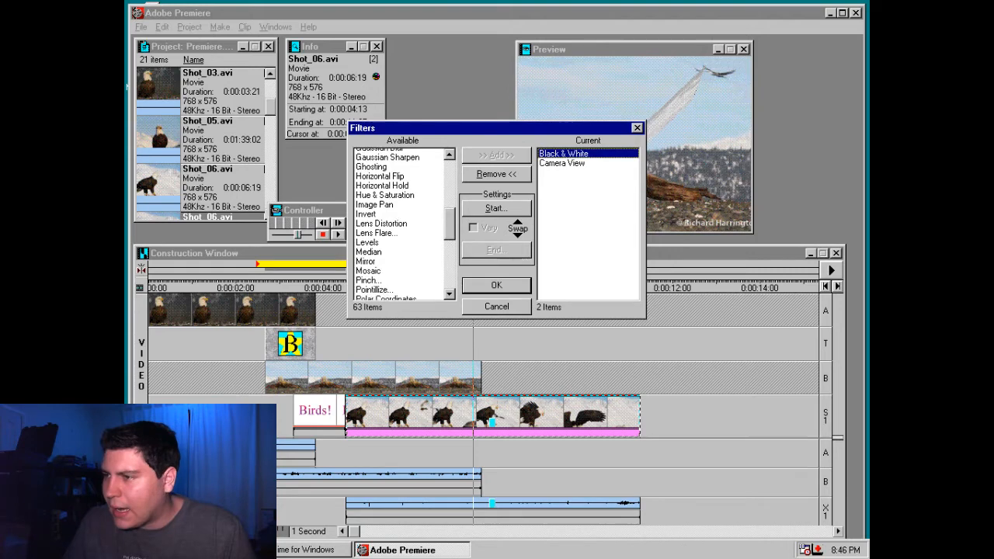
{"action": "left_click", "coordinate": [518, 308]}
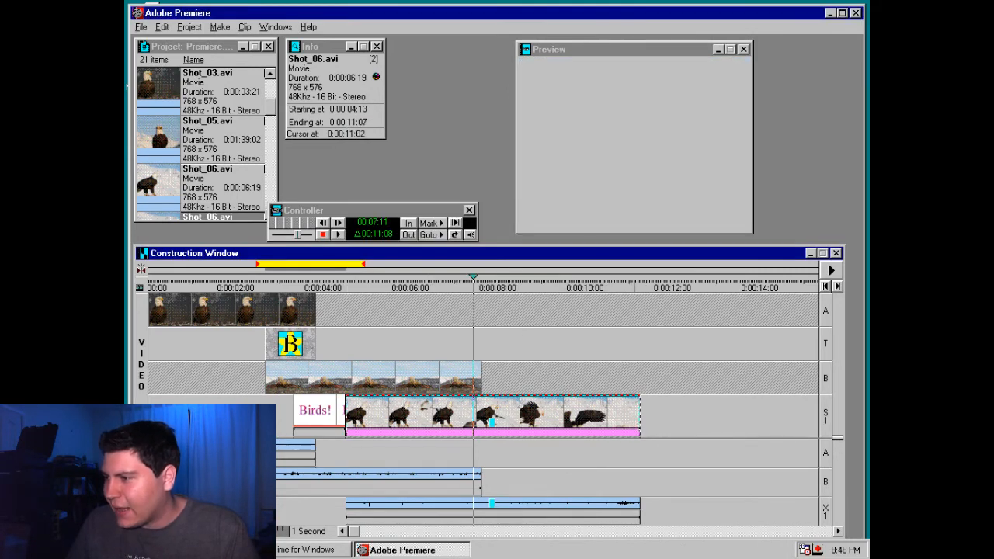
Trim the Shot_06.avi overlay to the end of the stump clip on video track B and place Shot_05.avi directly after that clip
{"action": "left_click_drag", "start_coordinate": [639, 420], "coordinate": [481, 420]}
{"action": "mouse_move", "coordinate": [471, 284]}
{"action": "left_mouse_down"}
{"action": "mouse_move", "coordinate": [316, 284]}
{"action": "mouse_move", "coordinate": [481, 284]}
{"action": "left_mouse_up"}
{"action": "left_click", "coordinate": [167, 140]}
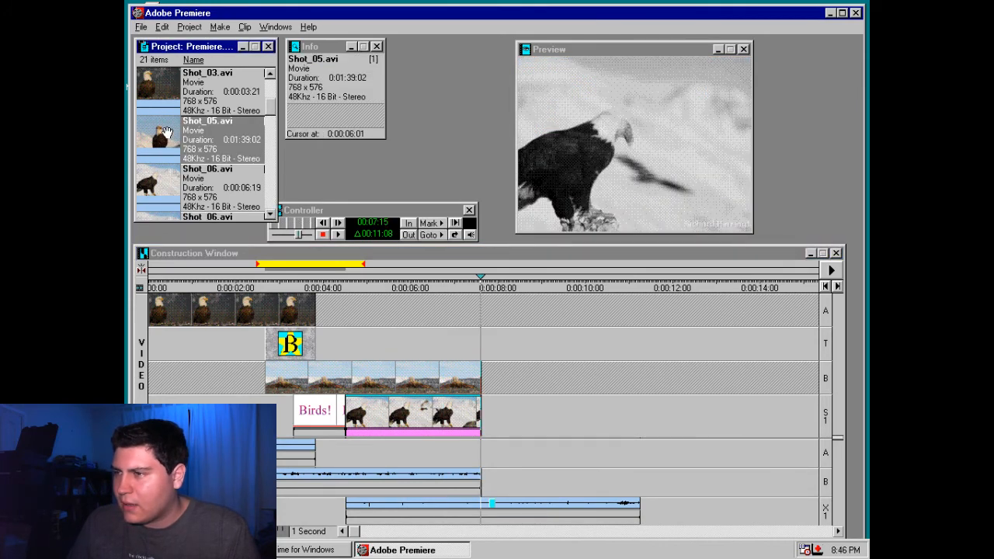
{"action": "left_click_drag", "start_coordinate": [165, 132], "coordinate": [497, 385]}
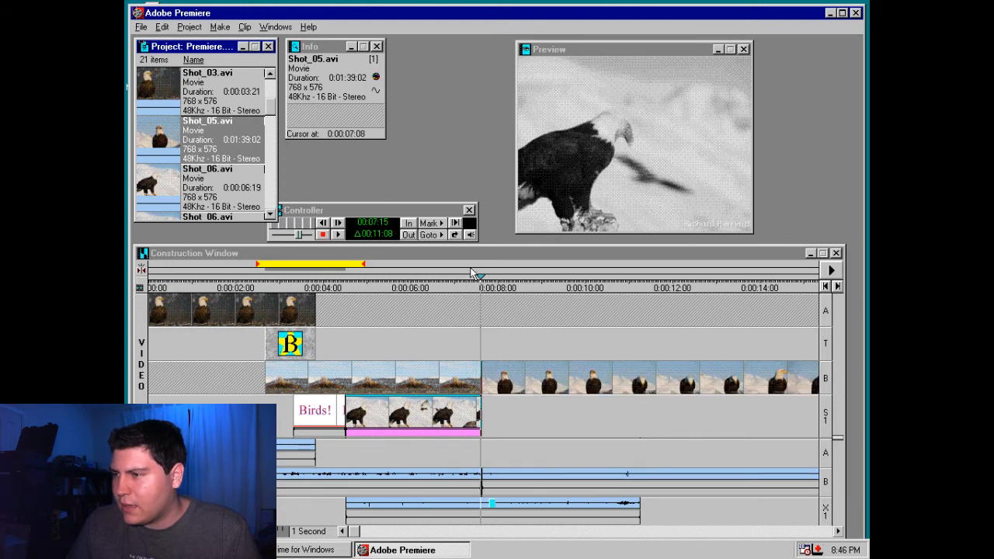
Trim the end of Shot_05.avi on video track B to 0:00:09:12
{"action": "left_click_drag", "start_coordinate": [482, 286], "coordinate": [562, 286]}
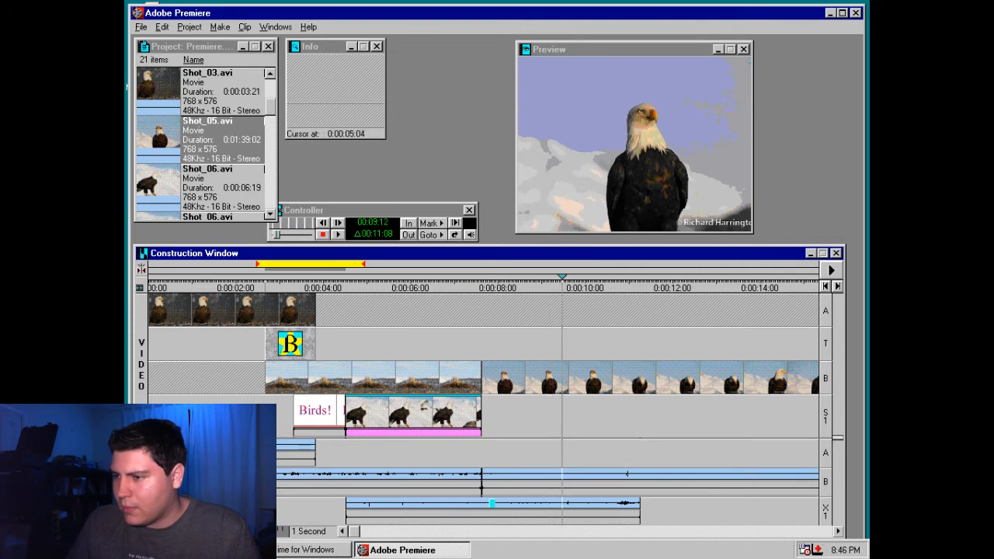
{"action": "left_click_drag", "start_coordinate": [247, 532], "coordinate": [231, 531]}
{"action": "left_click", "coordinate": [279, 532]}
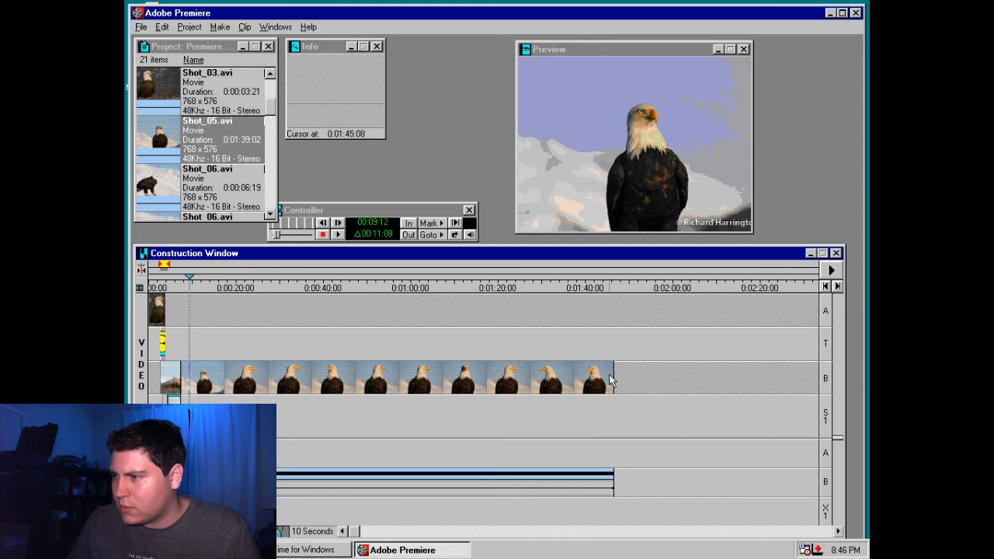
{"action": "left_click_drag", "start_coordinate": [612, 375], "coordinate": [190, 398]}
Move Shot_05.avi on video track B to start at 0:00:08:23 and extend the Shot_06.avi overlay across the gap before it
{"action": "left_click", "coordinate": [253, 532]}
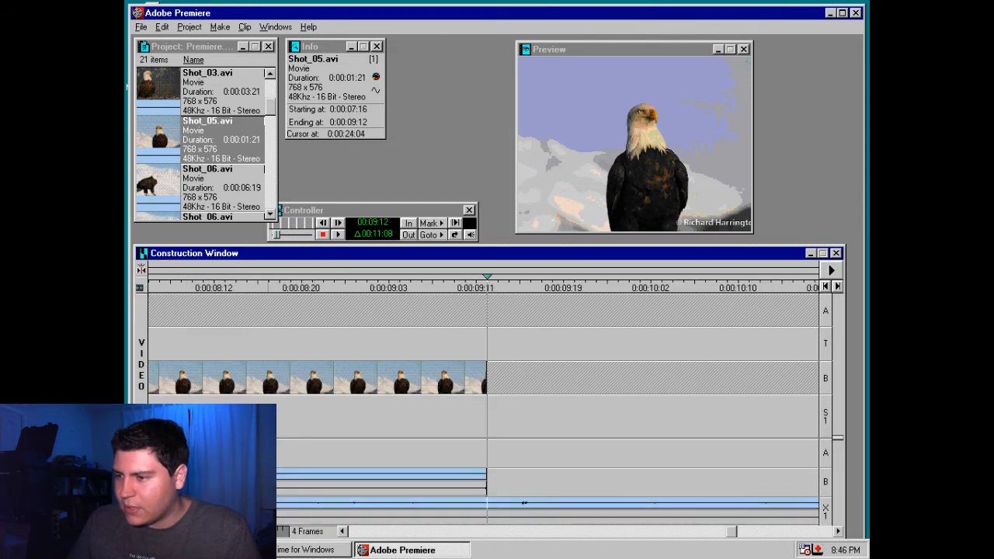
{"action": "left_click_drag", "start_coordinate": [253, 532], "coordinate": [256, 532]}
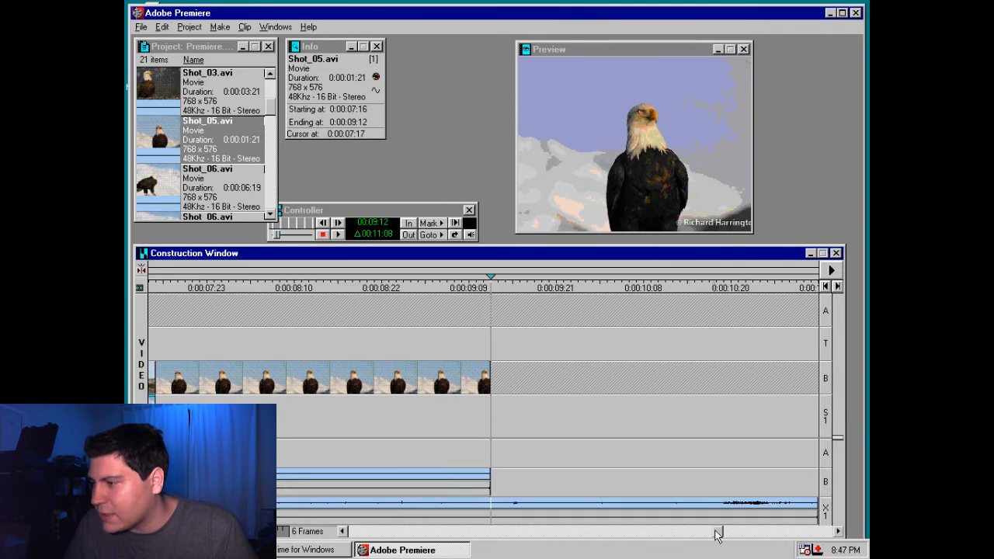
{"action": "left_click_drag", "start_coordinate": [718, 532], "coordinate": [654, 532]}
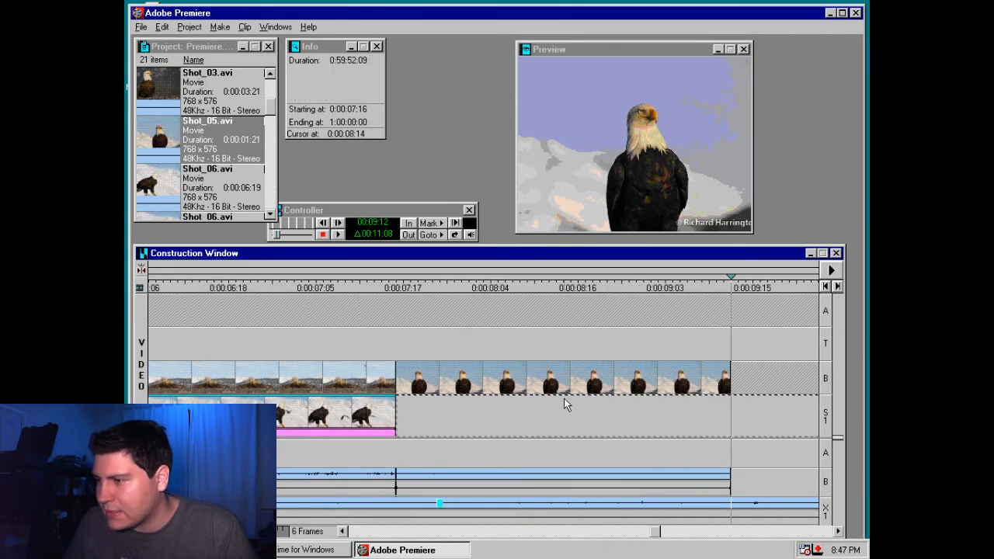
{"action": "left_click_drag", "start_coordinate": [564, 384], "coordinate": [797, 384]}
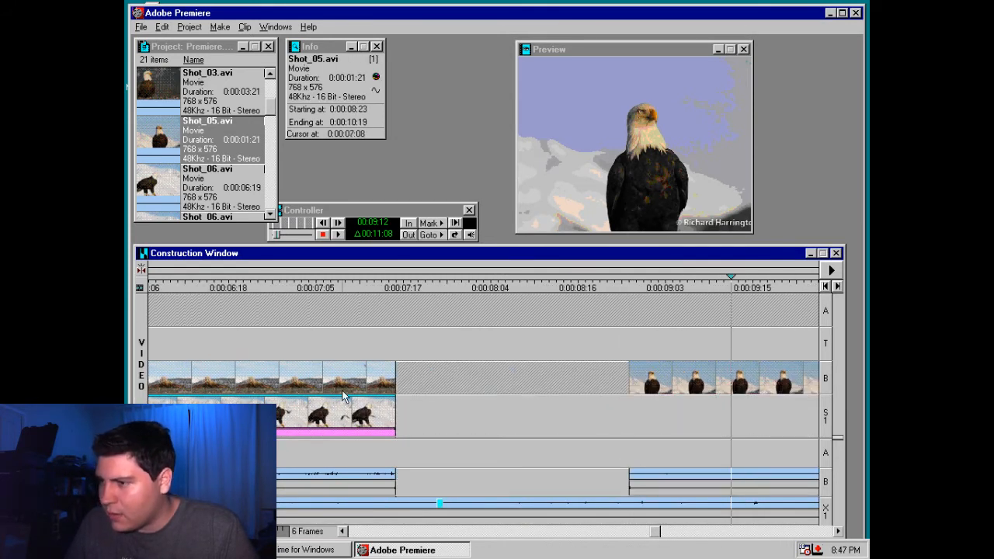
{"action": "left_click", "coordinate": [394, 412]}
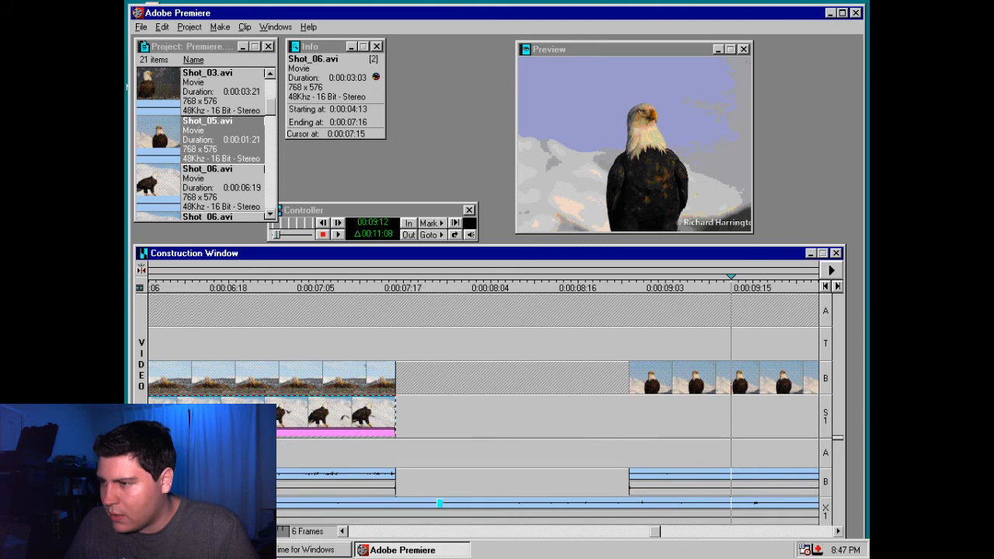
{"action": "left_click_drag", "start_coordinate": [394, 413], "coordinate": [635, 412]}
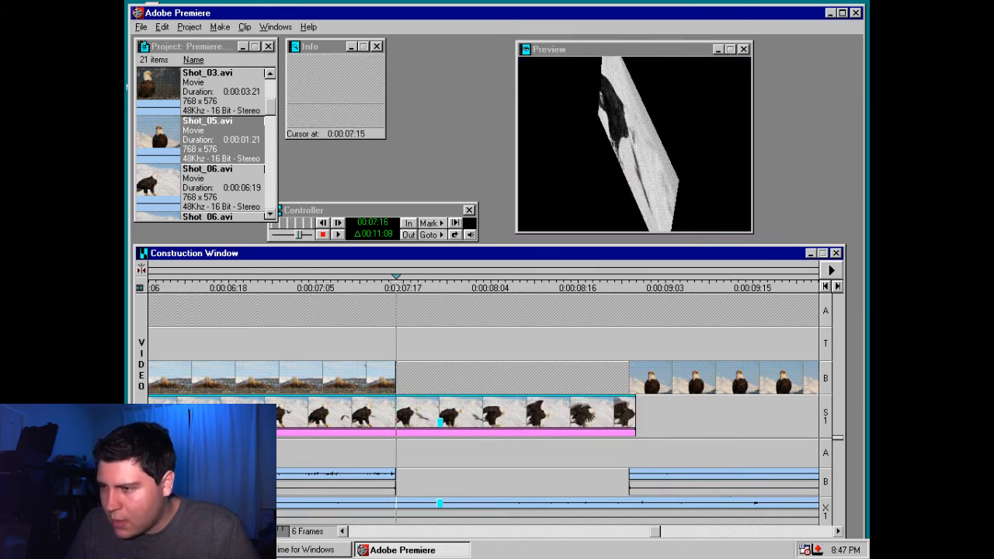
Split the Shot_06.avi overlay at 0:00:07:15 and place its second part on video track B, trimming Shot_02.avi to meet it
{"action": "left_click", "coordinate": [395, 431]}
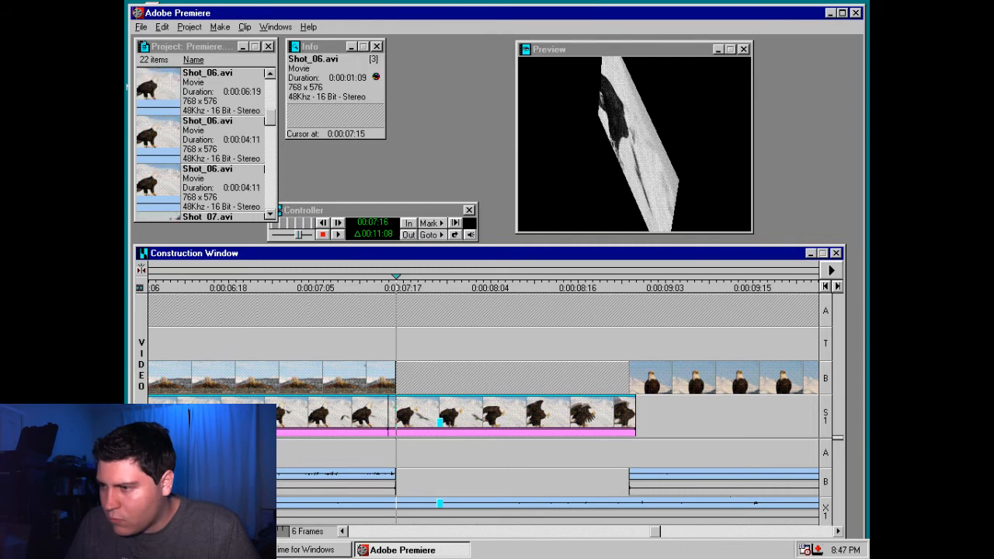
{"action": "left_click_drag", "start_coordinate": [411, 416], "coordinate": [413, 378]}
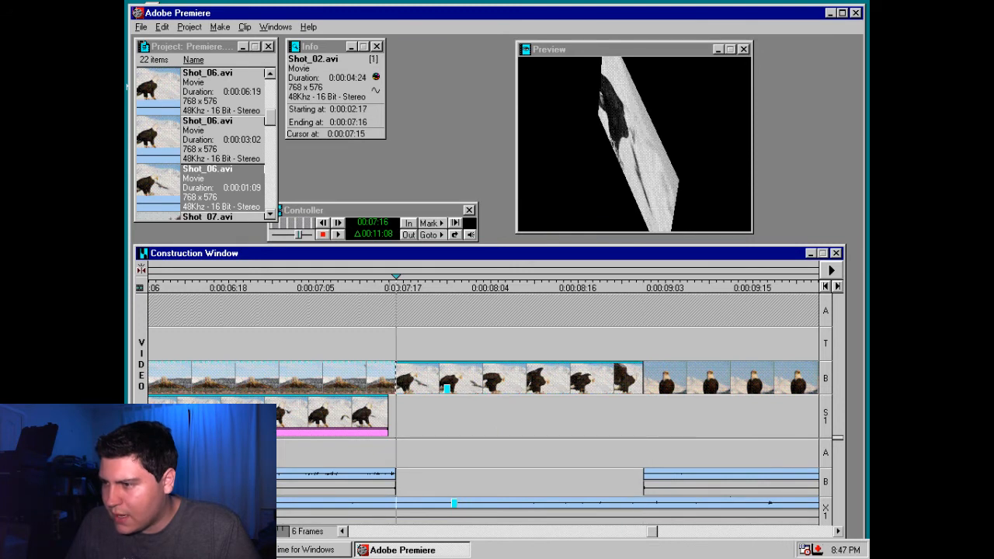
{"action": "mouse_move", "coordinate": [392, 378]}
{"action": "left_mouse_down"}
{"action": "mouse_move", "coordinate": [381, 378]}
{"action": "mouse_move", "coordinate": [406, 381]}
{"action": "left_mouse_up"}
Remove the Camera View filter from the second part of Shot_06.avi on video track B, keeping Black & White
{"action": "key", "text": "ctrl+f"}
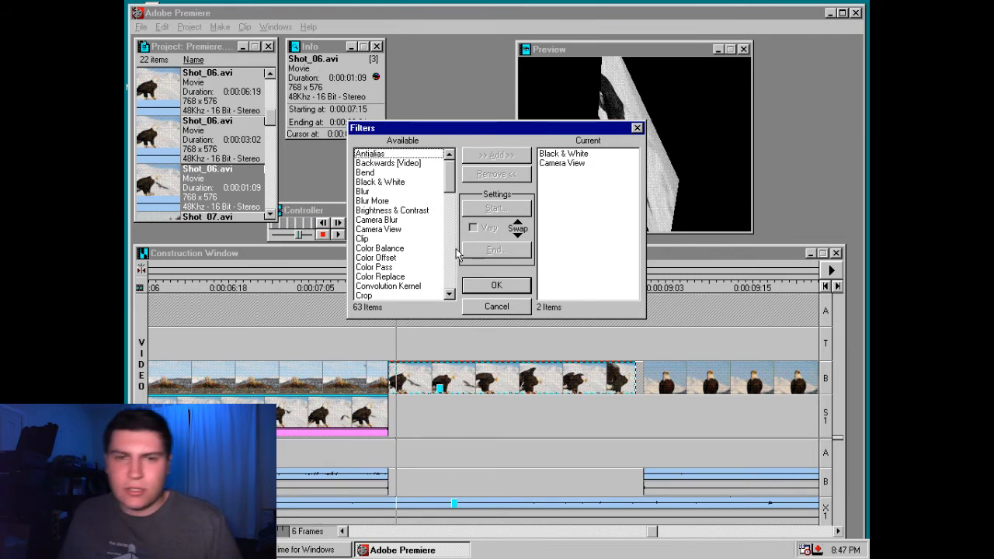
{"action": "left_click", "coordinate": [567, 163]}
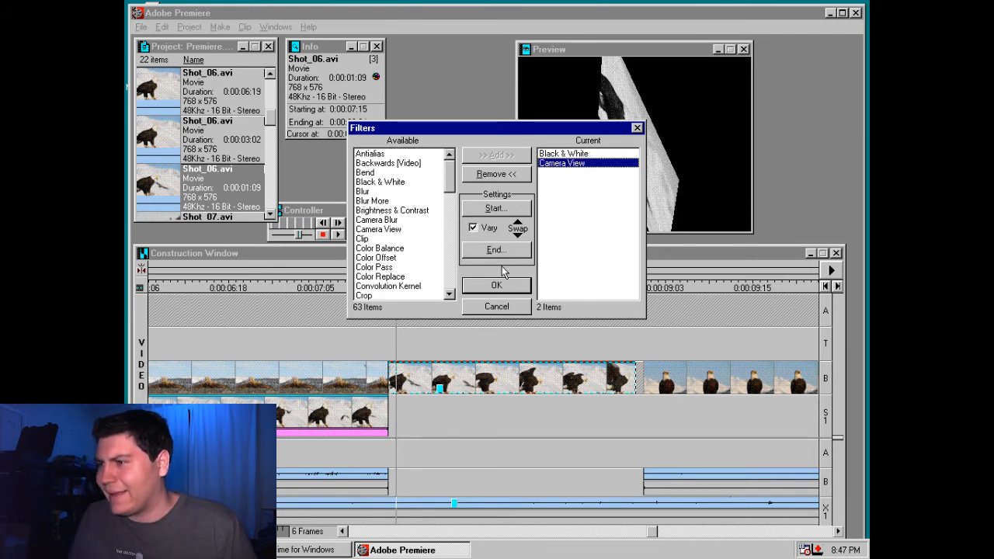
{"action": "left_click", "coordinate": [503, 176]}
{"action": "left_click", "coordinate": [497, 284]}
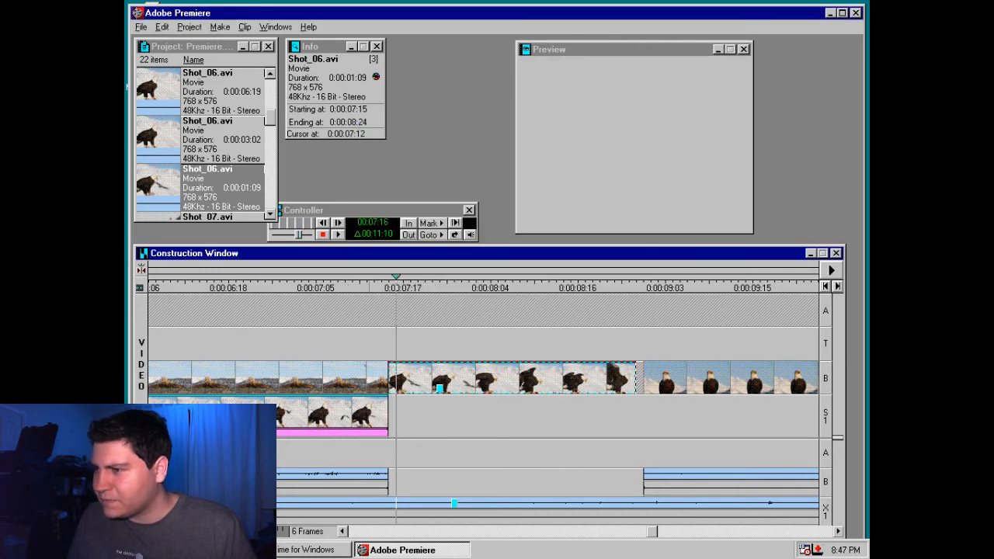
Close the gap before Shot_05.avi and move it up to video track A at 0:00:08:13, overlapping the end of Shot_06.avi
{"action": "left_click_drag", "start_coordinate": [368, 287], "coordinate": [610, 320]}
{"action": "left_click_drag", "start_coordinate": [661, 372], "coordinate": [653, 372]}
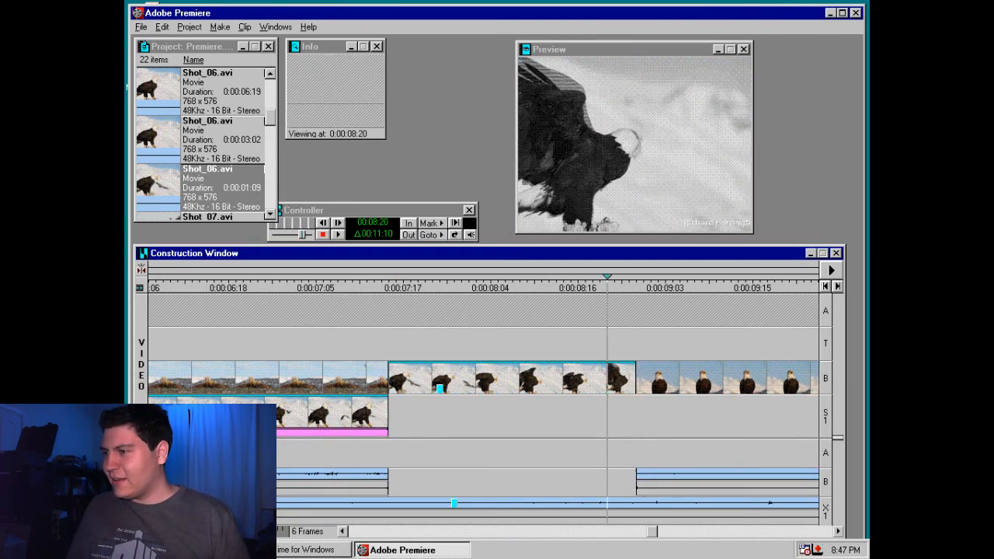
{"action": "key", "text": "space"}
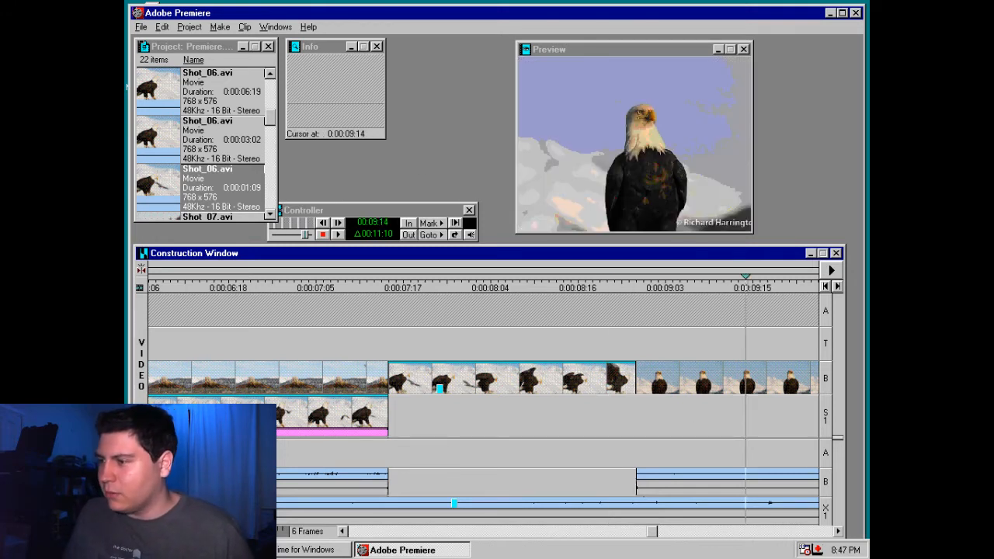
{"action": "left_click", "coordinate": [673, 385]}
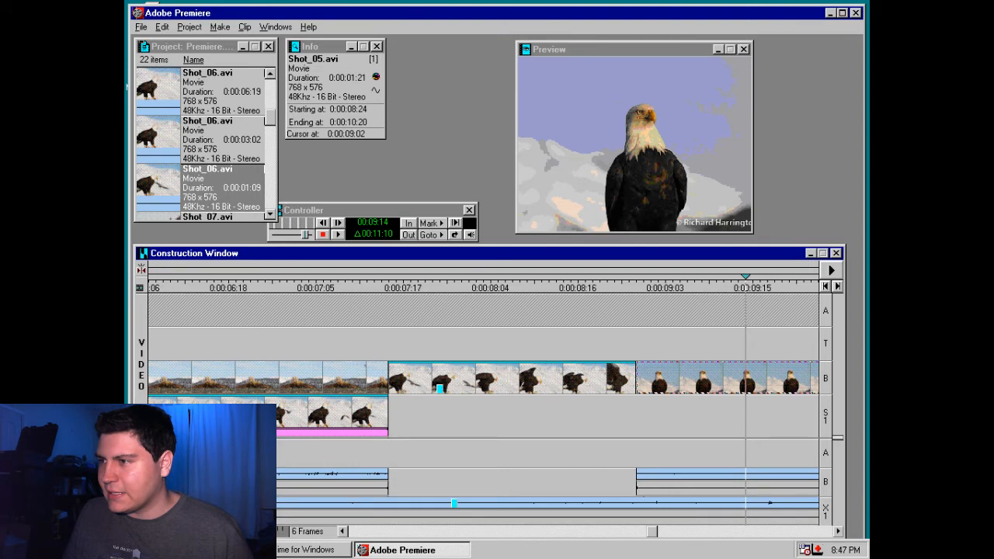
{"action": "left_click_drag", "start_coordinate": [674, 386], "coordinate": [594, 318]}
Add the Three-D transition where Shot_05.avi overlaps the end of Shot_06.avi on track B
{"action": "left_click", "coordinate": [276, 26]}
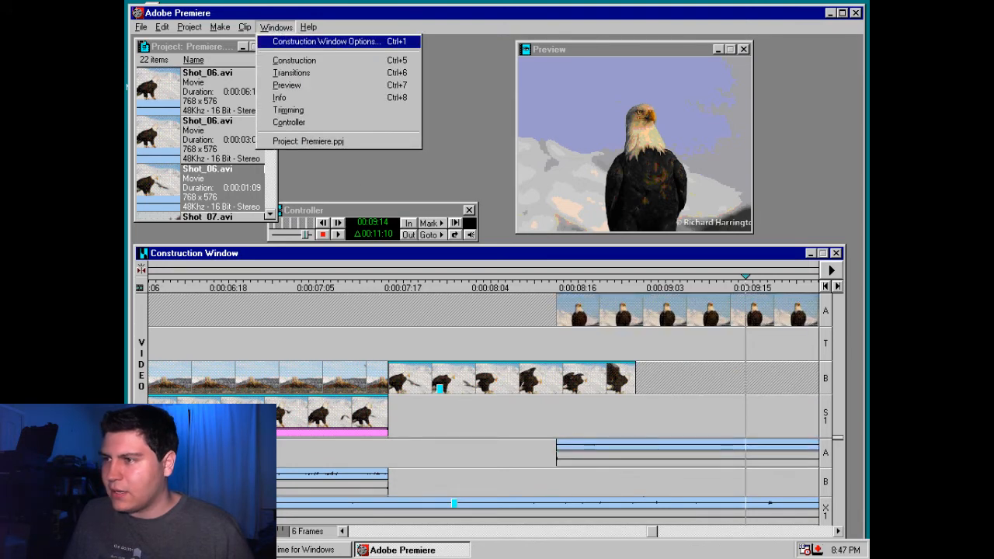
{"action": "left_click", "coordinate": [291, 73]}
{"action": "left_click_drag", "start_coordinate": [572, 110], "coordinate": [588, 534]}
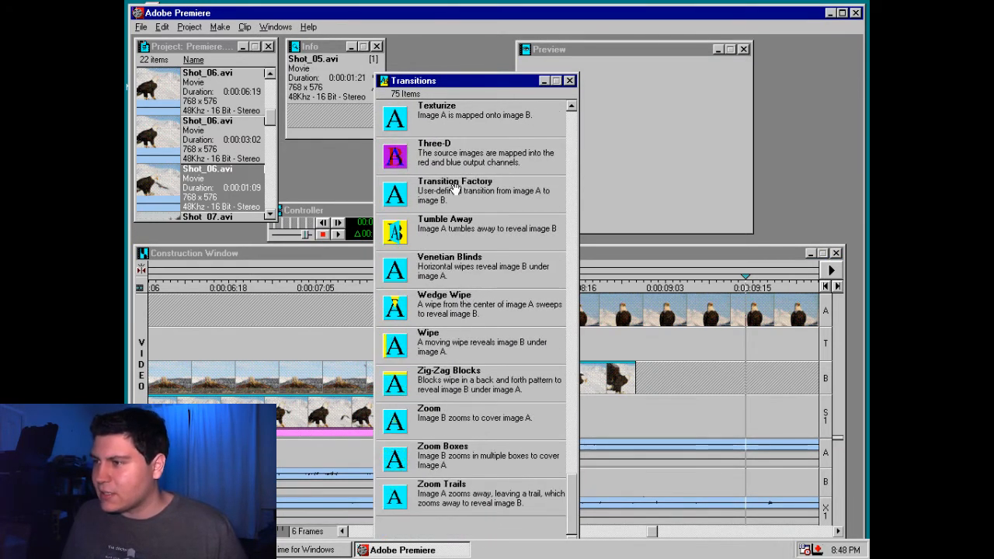
{"action": "left_click", "coordinate": [399, 161]}
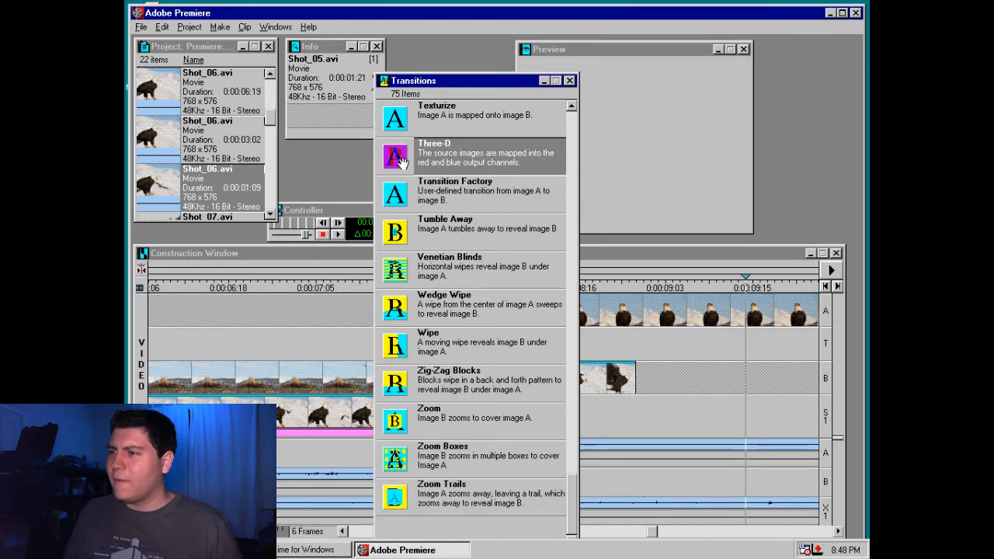
{"action": "left_click_drag", "start_coordinate": [399, 161], "coordinate": [595, 343]}
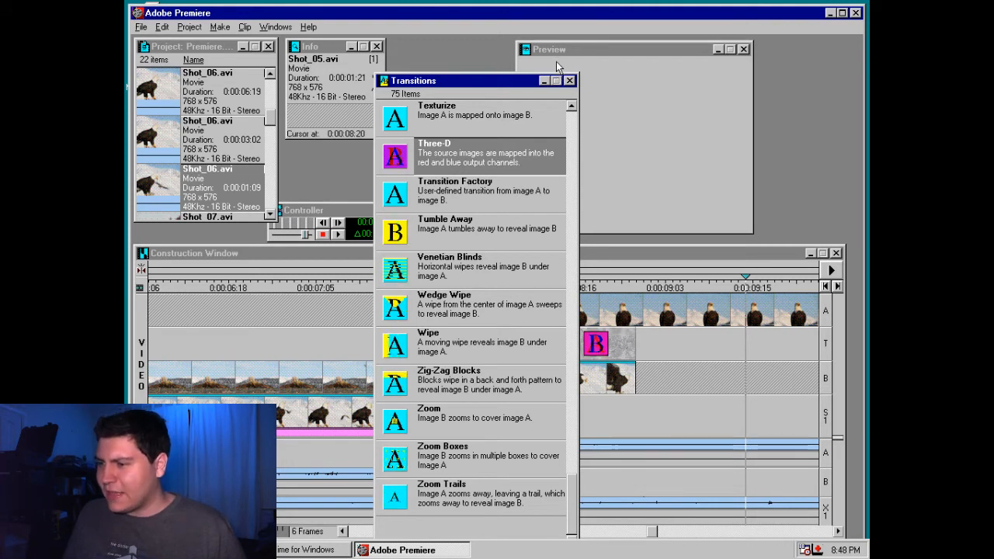
{"action": "left_click", "coordinate": [570, 81]}
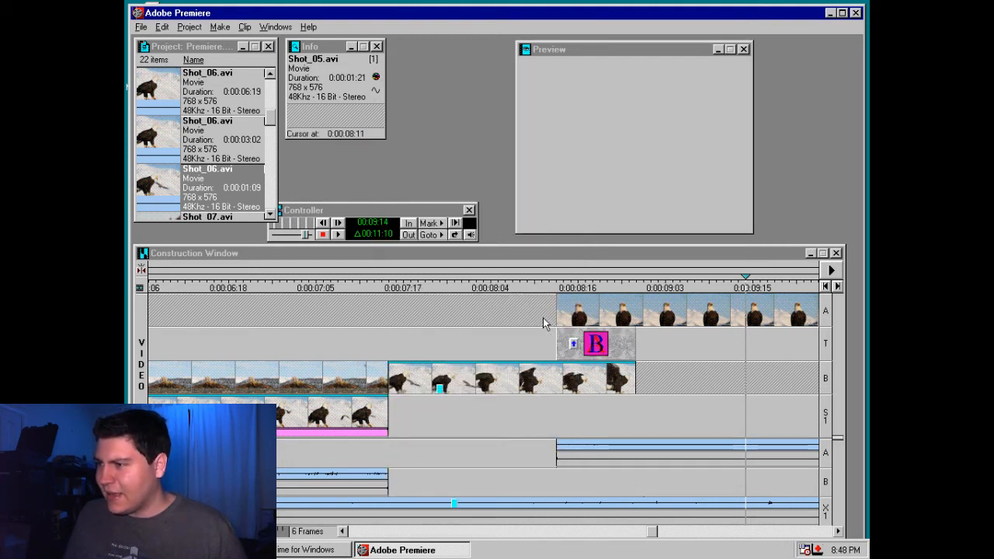
Scrub through the Three-D transition and the black-and-white Shot_06.avi clip before it
{"action": "left_click", "coordinate": [556, 283]}
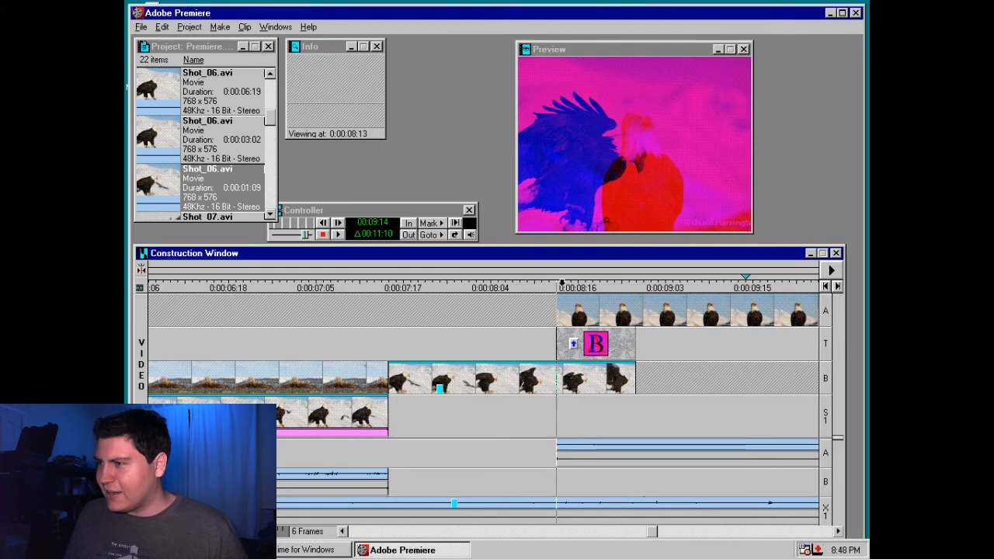
{"action": "mouse_move", "coordinate": [561, 283]}
{"action": "left_mouse_down"}
{"action": "mouse_move", "coordinate": [643, 283]}
{"action": "mouse_move", "coordinate": [498, 282]}
{"action": "left_mouse_up"}
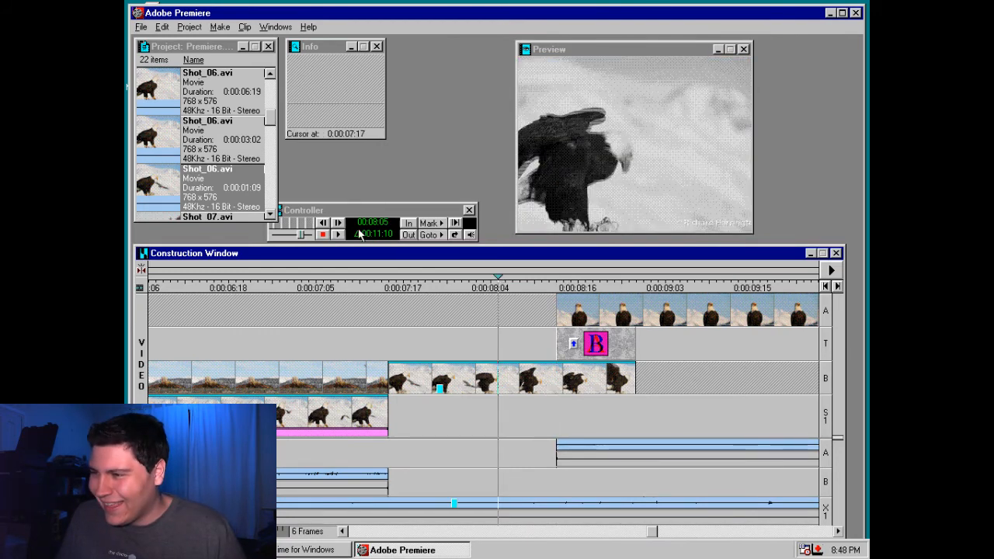
{"action": "left_click_drag", "start_coordinate": [501, 278], "coordinate": [553, 278]}
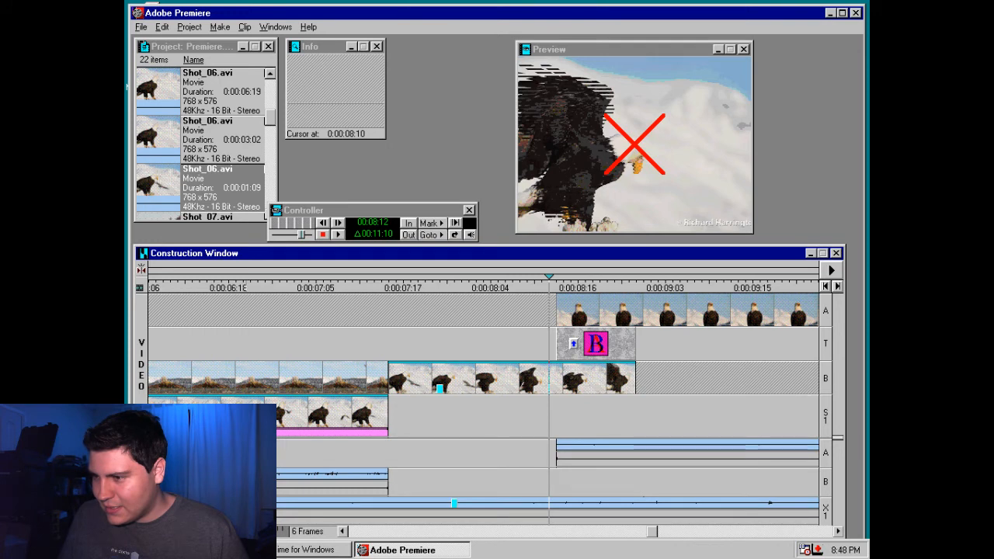
{"action": "left_click", "coordinate": [497, 286]}
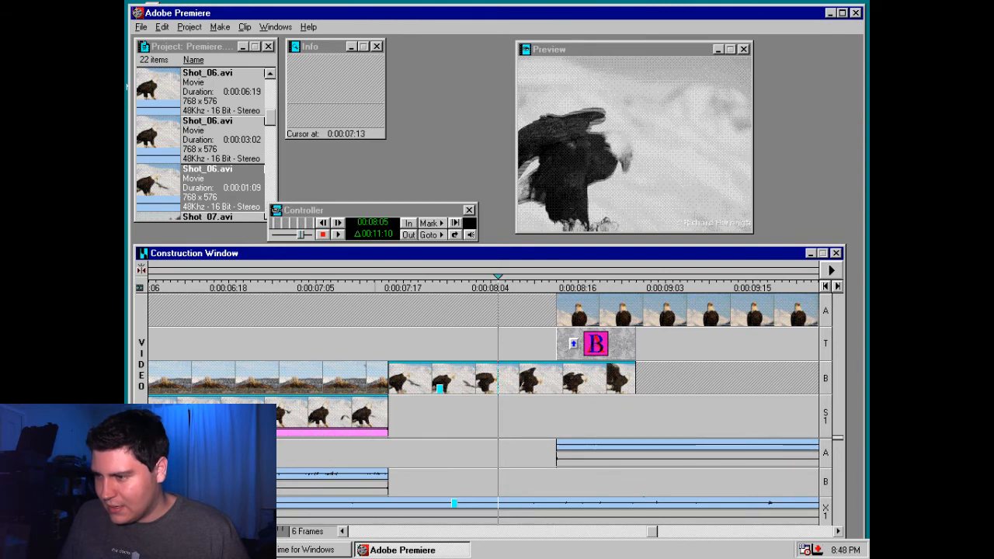
Zoom the timeline out to 2 seconds, shift the work area over the Three-D transition and render a preview of it
{"action": "left_click", "coordinate": [271, 532]}
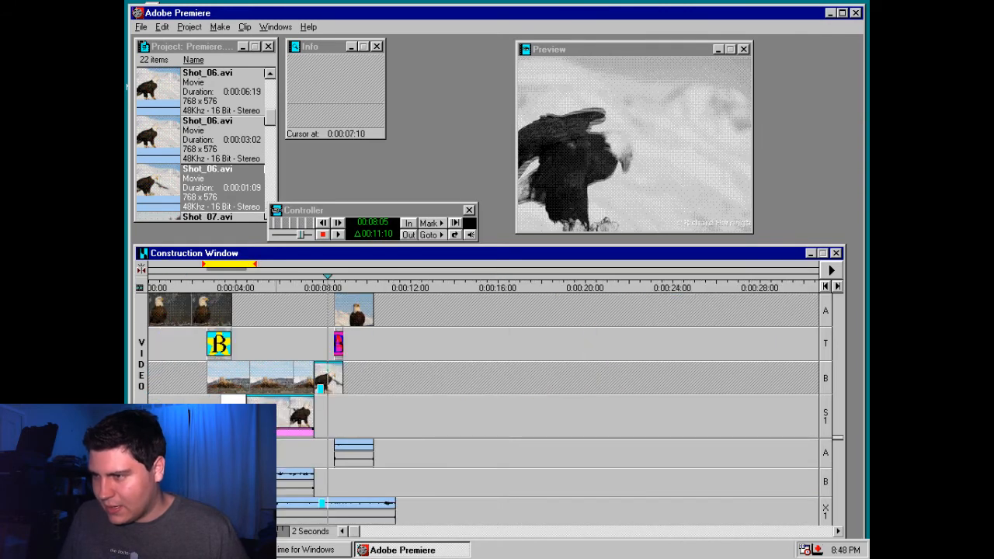
{"action": "left_click_drag", "start_coordinate": [229, 264], "coordinate": [322, 265]}
{"action": "key", "text": "Return"}
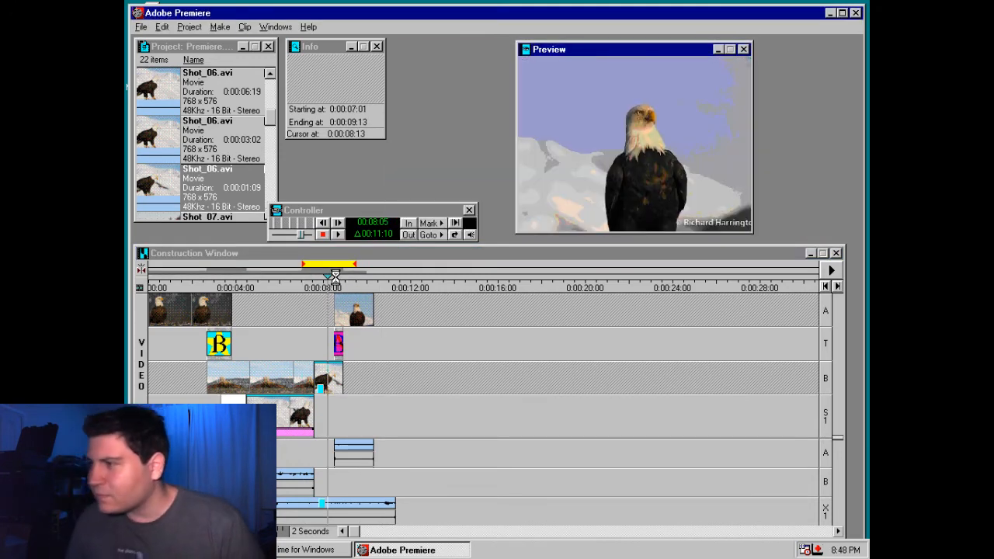
{"action": "left_click", "coordinate": [400, 385]}
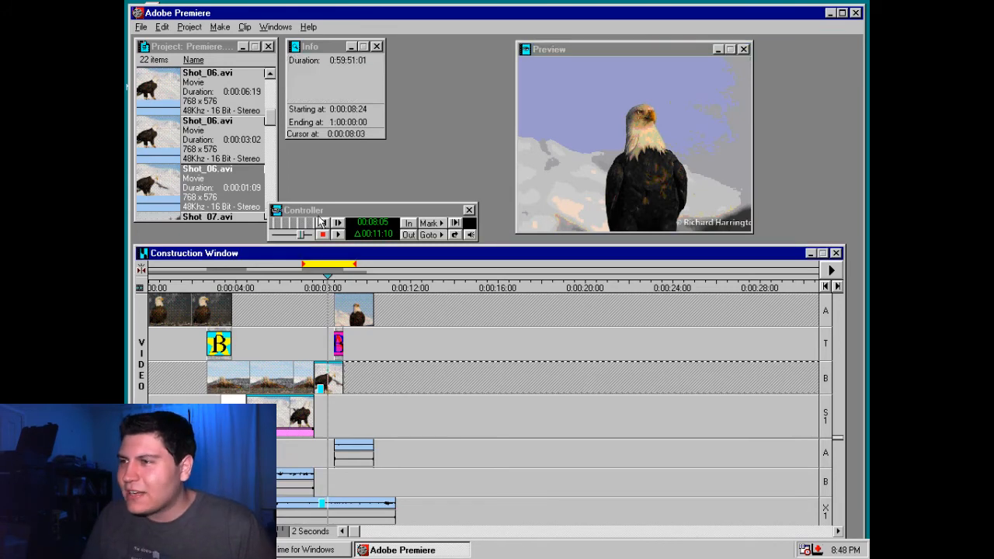
Replace the Three-D transition with Zoom Trails and trim it to end with the Shot_06.avi clip at 0:00:08:24
{"action": "left_click", "coordinate": [276, 27]}
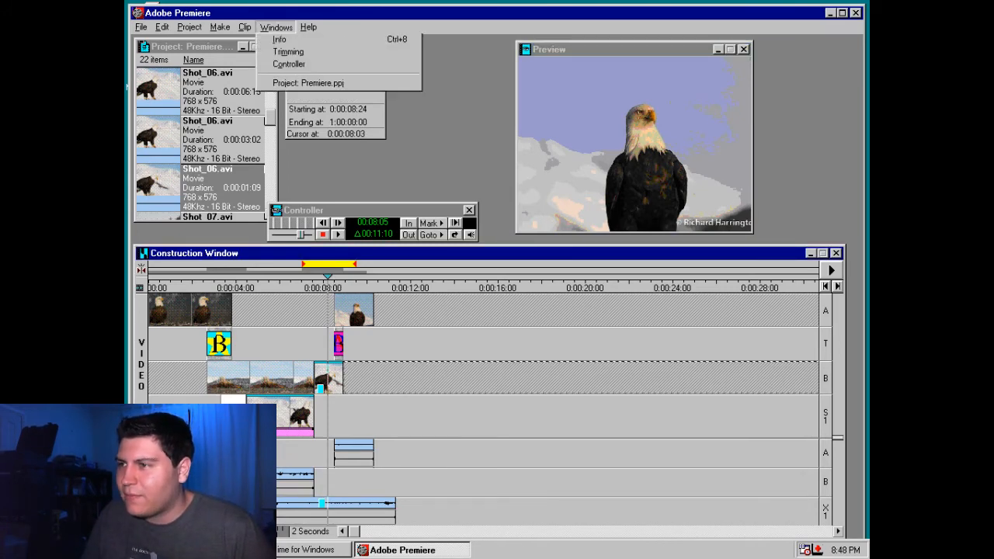
{"action": "left_click", "coordinate": [292, 64]}
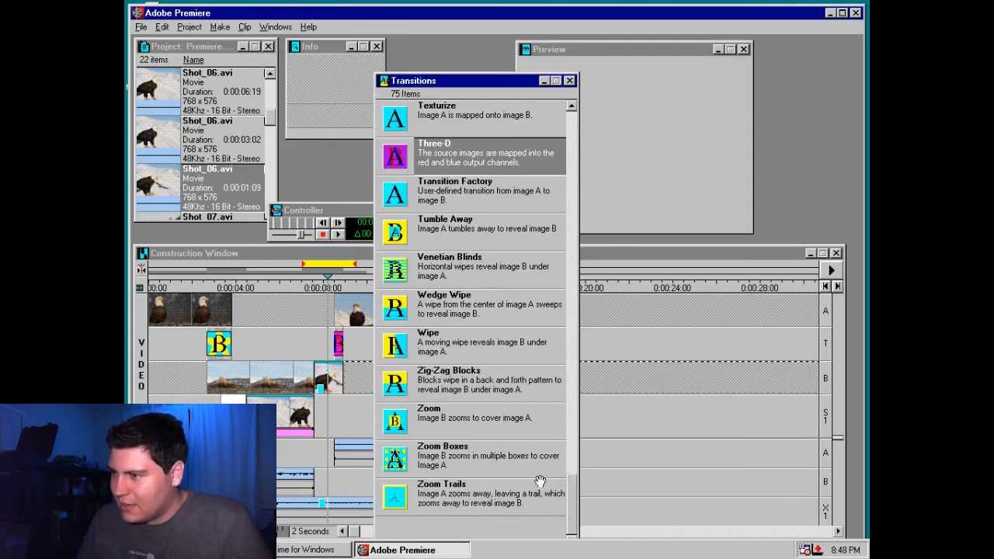
{"action": "scroll", "coordinate": [577, 517], "scroll_direction": "up", "scroll_amount": 3}
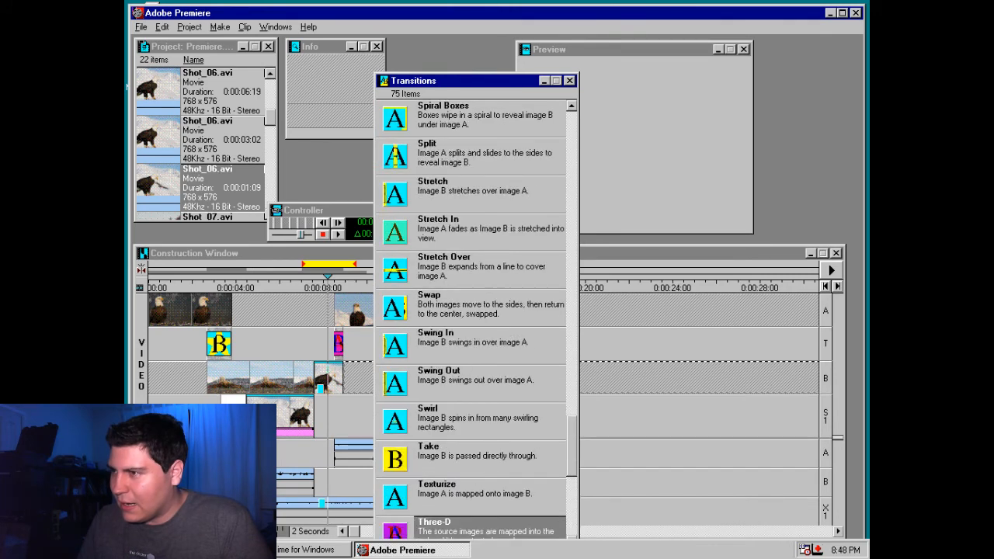
{"action": "left_click_drag", "start_coordinate": [576, 458], "coordinate": [574, 361]}
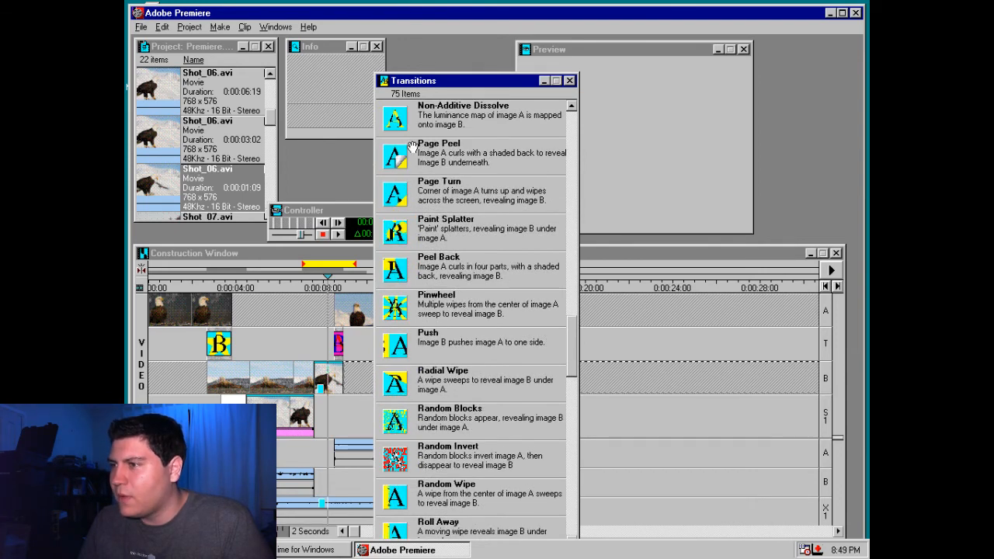
{"action": "left_click_drag", "start_coordinate": [574, 339], "coordinate": [576, 514]}
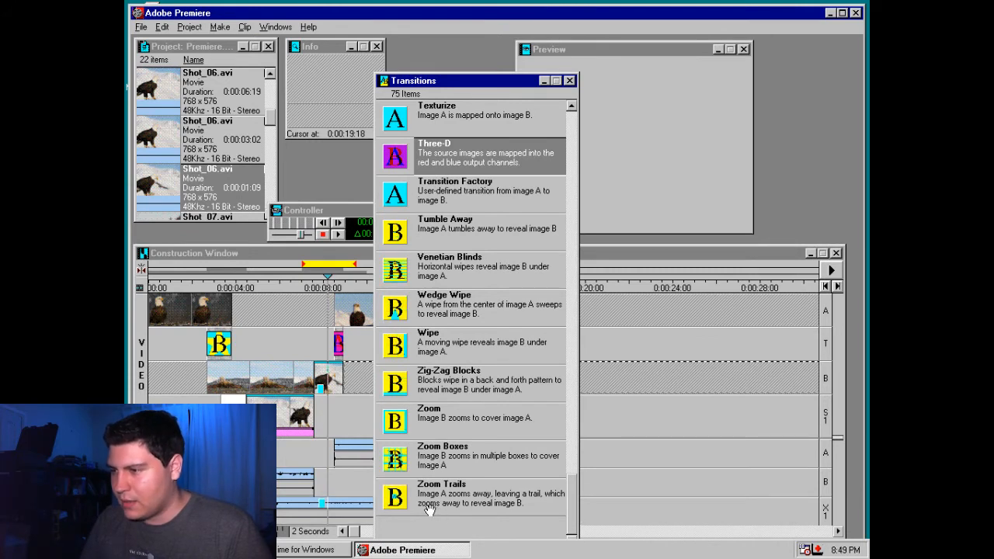
{"action": "left_click_drag", "start_coordinate": [403, 506], "coordinate": [349, 344]}
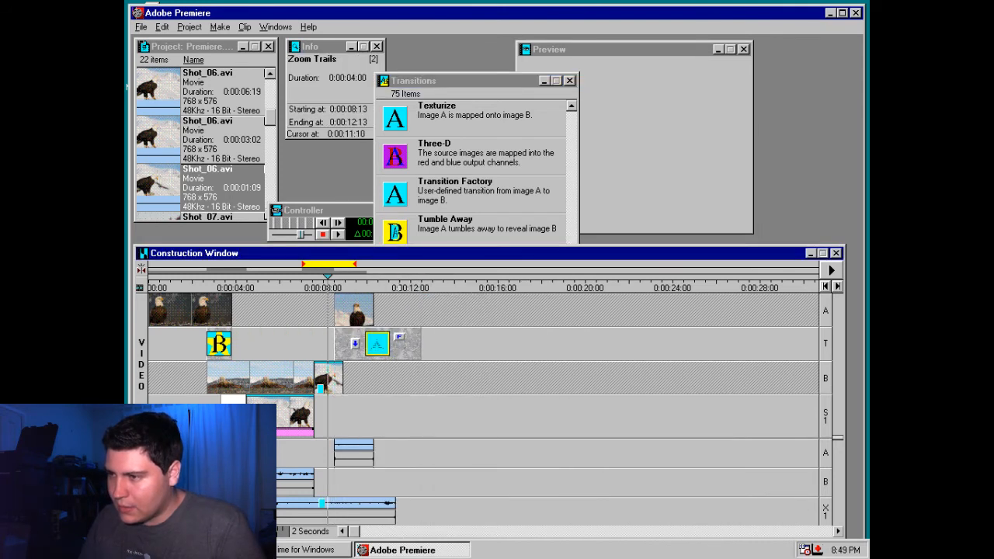
{"action": "left_click_drag", "start_coordinate": [417, 348], "coordinate": [341, 348]}
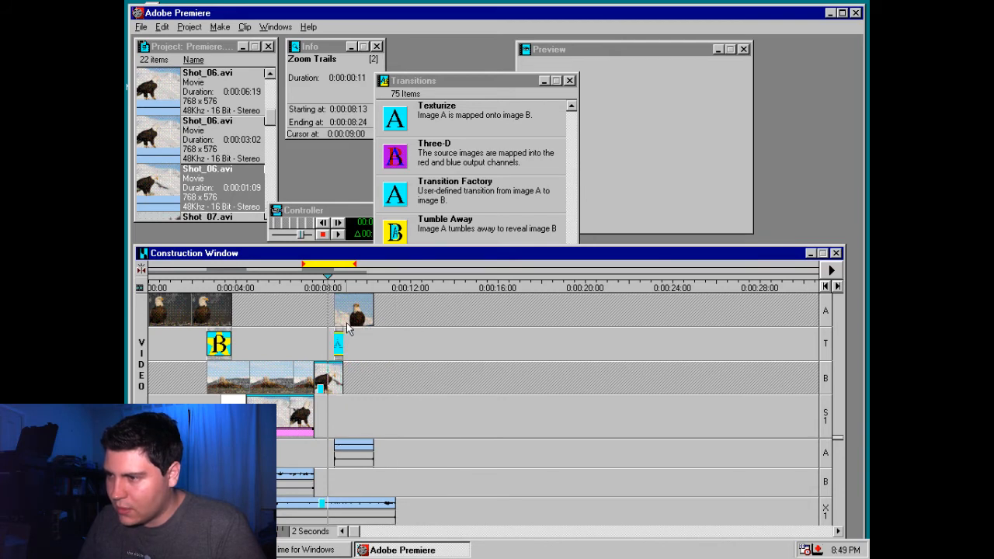
Set the work area to cover the whole edit, from 0:00:00:00 to 0:00:10:09
{"action": "left_click_drag", "start_coordinate": [340, 288], "coordinate": [343, 288]}
{"action": "left_click", "coordinate": [367, 374]}
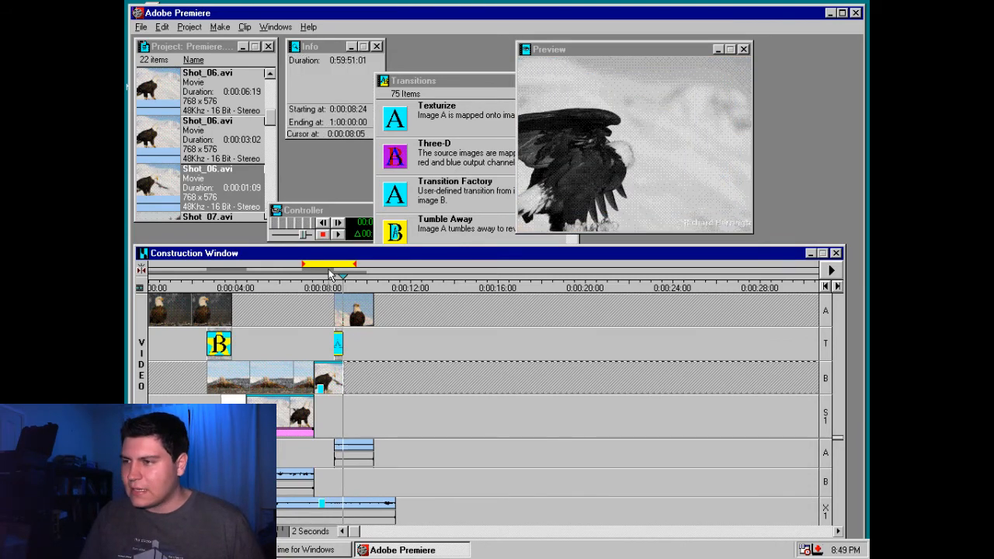
{"action": "left_click_drag", "start_coordinate": [328, 266], "coordinate": [373, 266]}
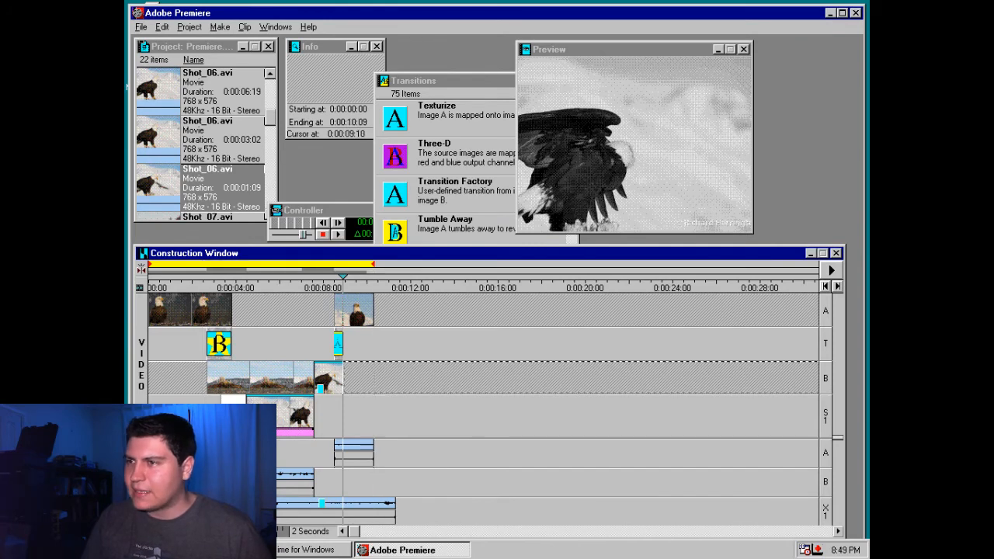
Look through the project's export options, including File List, for a way to output the finished edit
{"action": "left_click", "coordinate": [142, 28]}
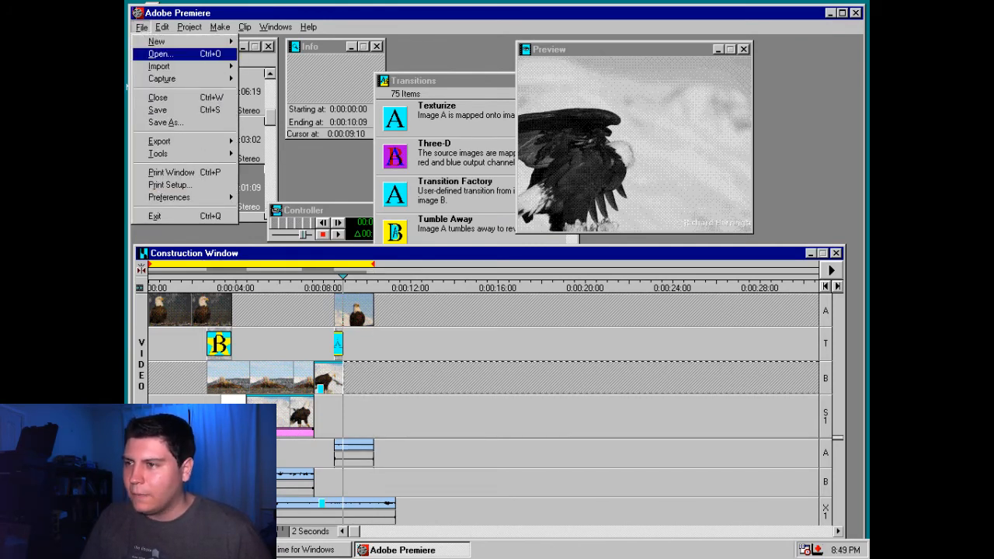
{"action": "mouse_move", "coordinate": [208, 147]}
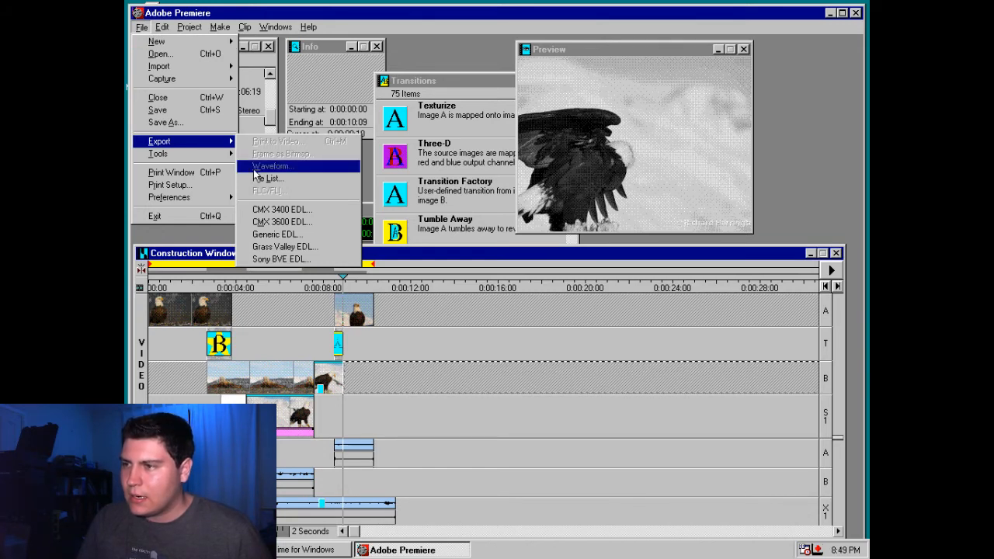
{"action": "left_click", "coordinate": [324, 416]}
{"action": "left_click", "coordinate": [142, 27]}
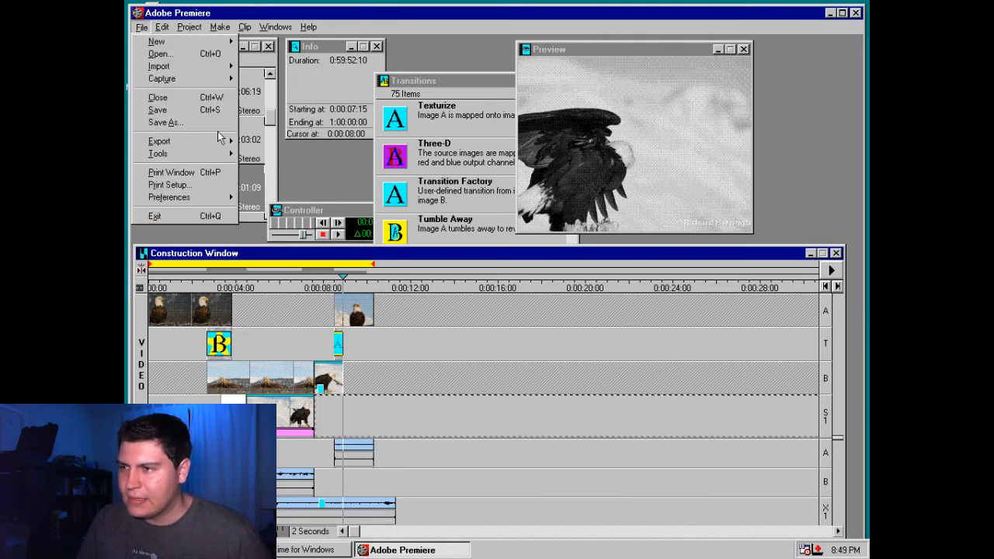
{"action": "mouse_move", "coordinate": [195, 141]}
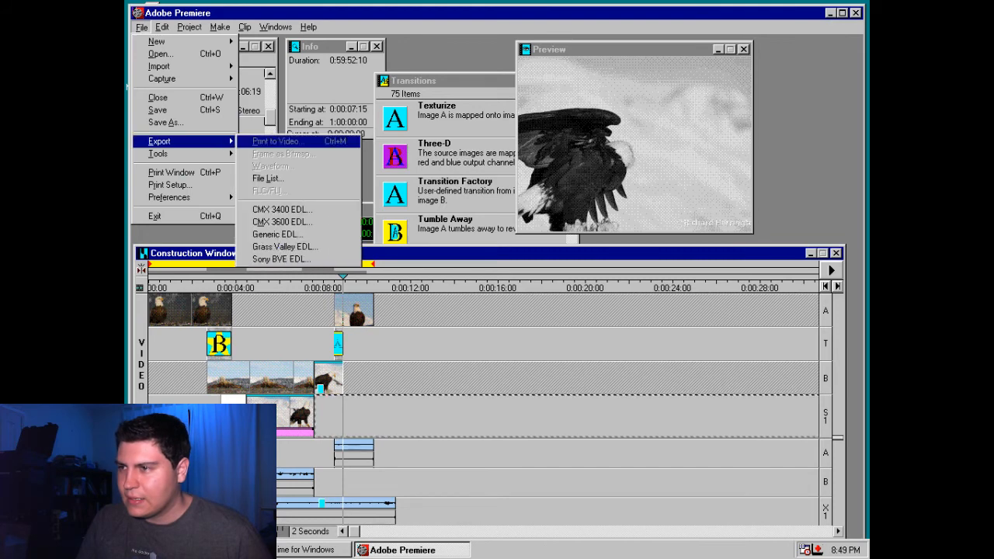
{"action": "left_click", "coordinate": [326, 181]}
{"action": "left_click", "coordinate": [613, 296]}
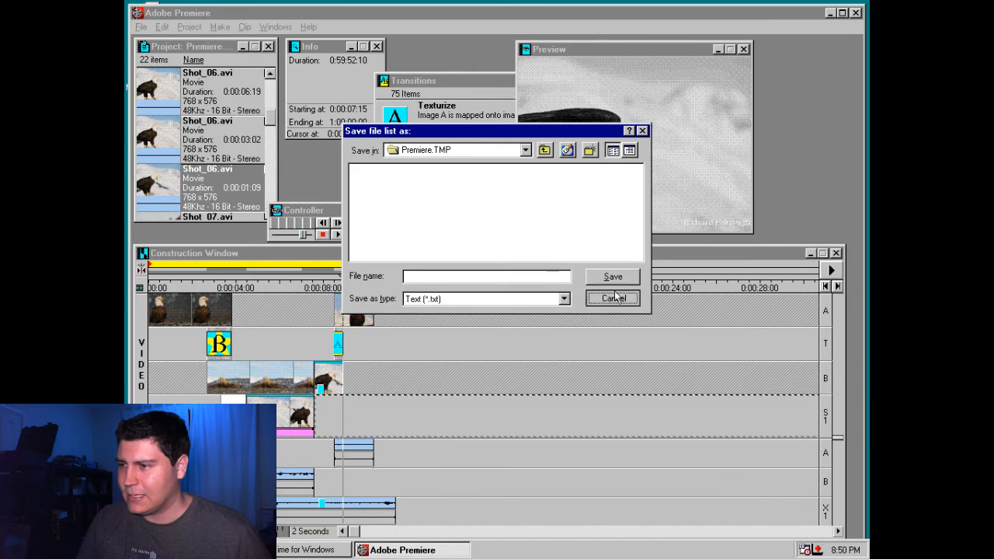
{"action": "left_click", "coordinate": [140, 27]}
{"action": "left_click", "coordinate": [204, 143]}
{"action": "left_click", "coordinate": [436, 334]}
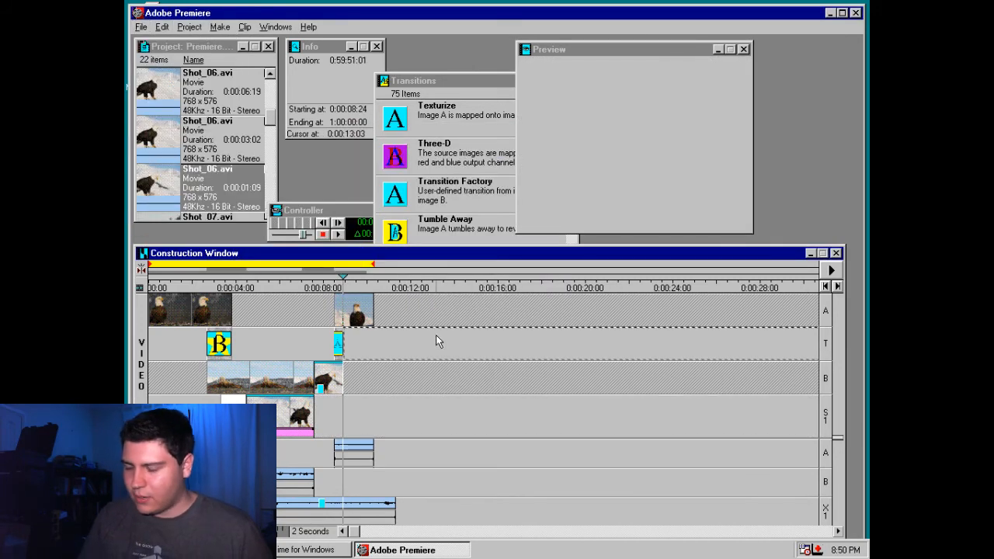
Render and play a preview of the whole work area
{"action": "key", "text": "Return"}
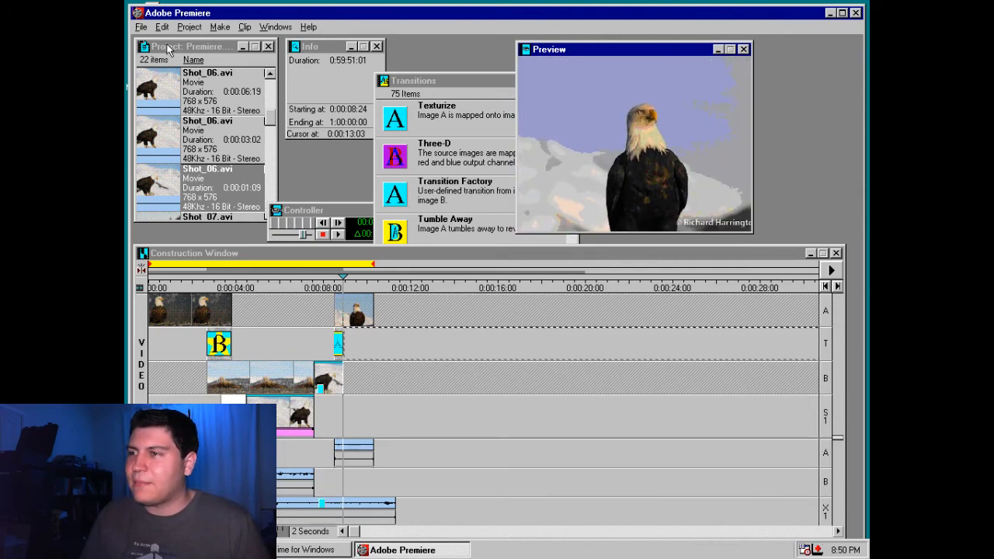
Try to use the Conform AVI Movie tool with a file named birds on the Desktop
{"action": "left_click", "coordinate": [141, 27]}
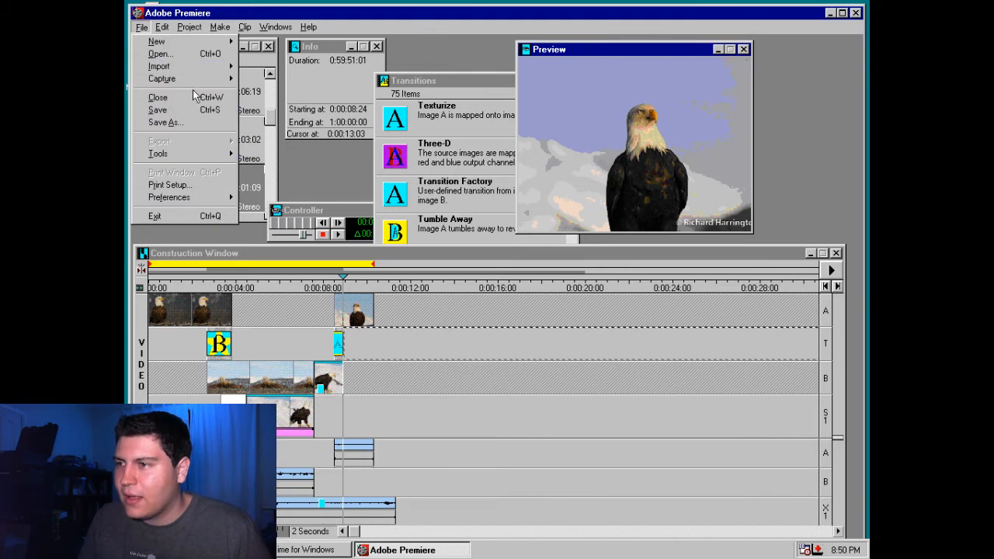
{"action": "mouse_move", "coordinate": [204, 157]}
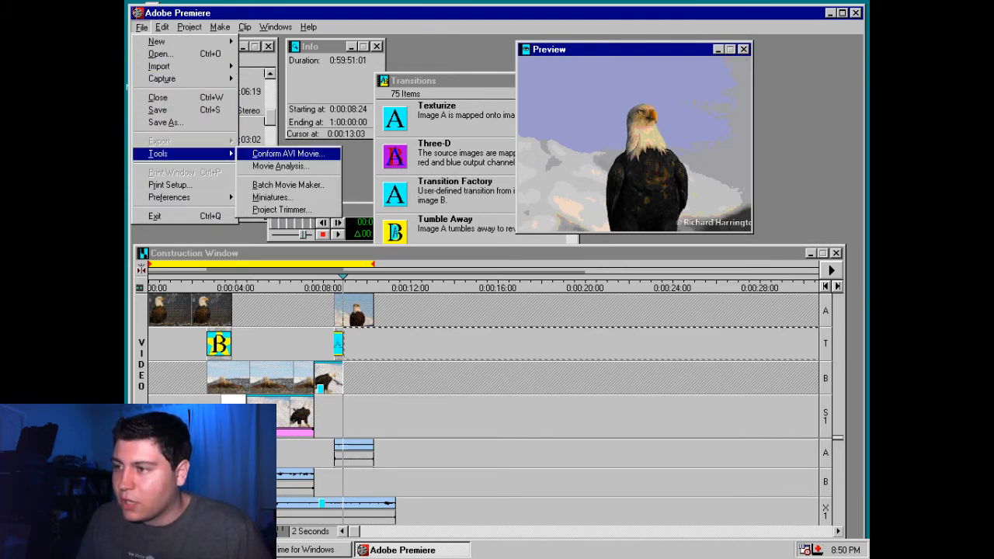
{"action": "left_click", "coordinate": [250, 155]}
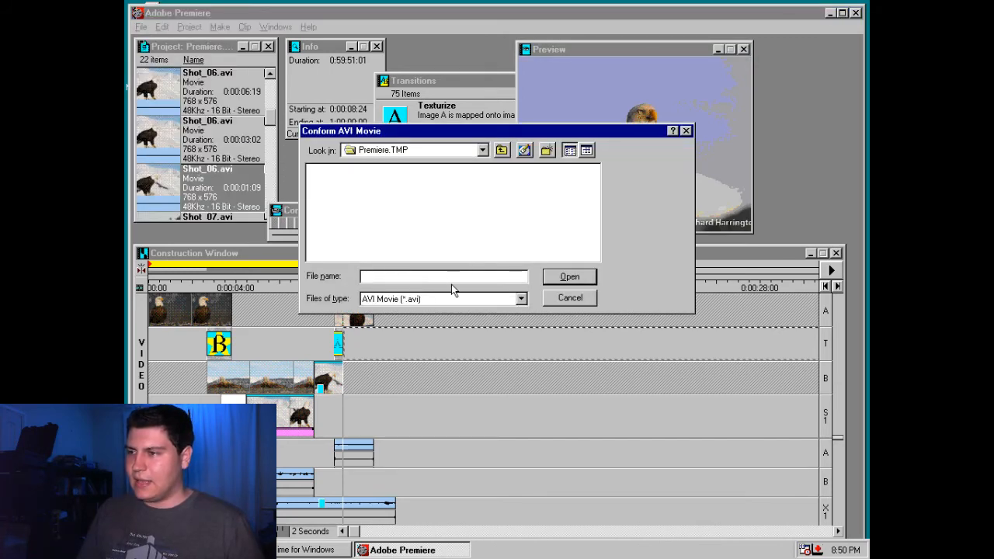
{"action": "left_click", "coordinate": [524, 151]}
{"action": "type", "text": "birds"}
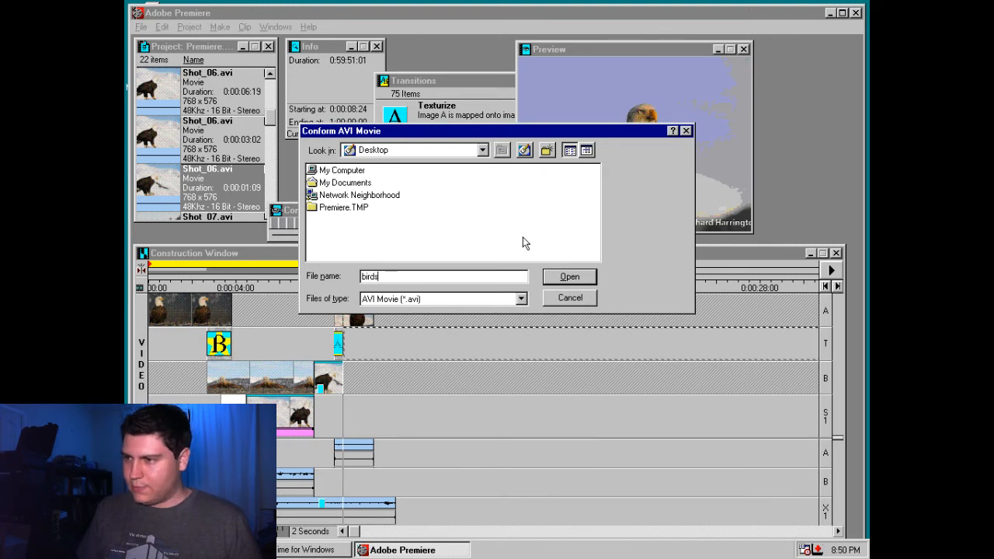
{"action": "key", "text": "Return"}
{"action": "key", "text": "Return"}
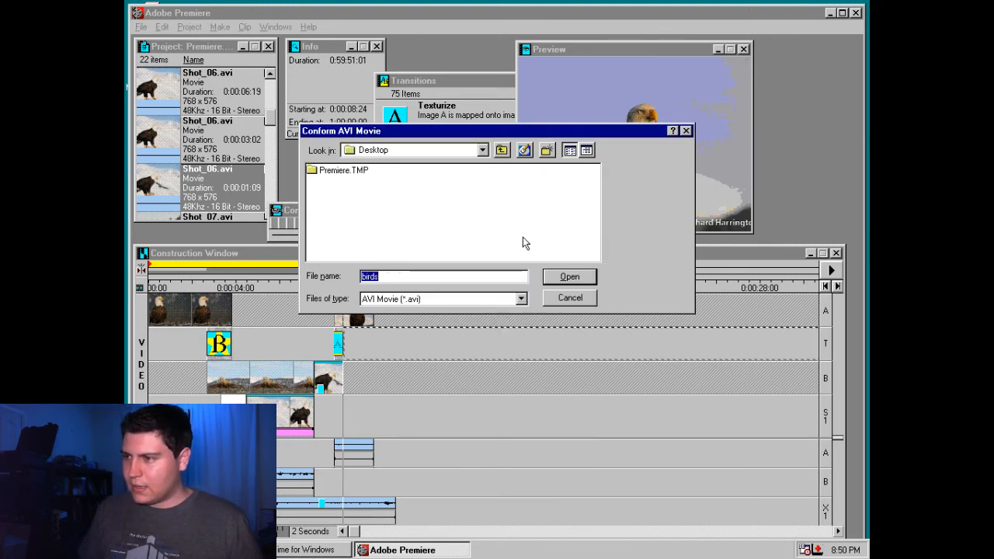
{"action": "key", "text": "End"}
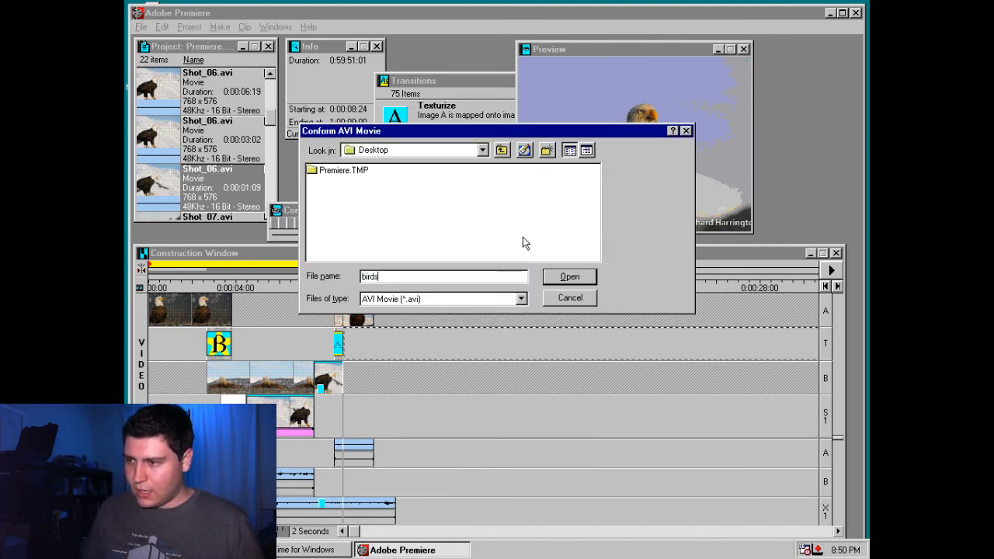
{"action": "key", "text": "Return"}
{"action": "key", "text": "Return"}
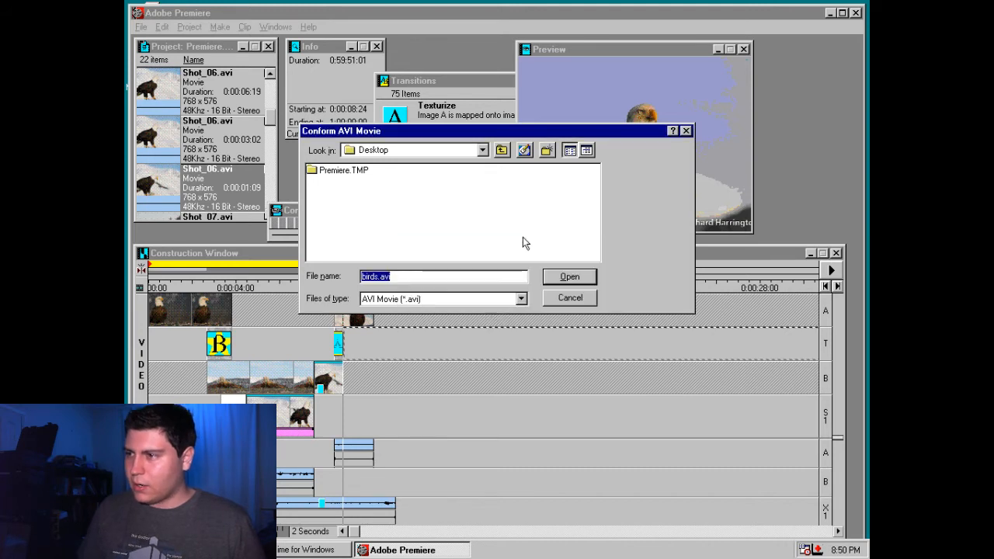
{"action": "key", "text": "Escape"}
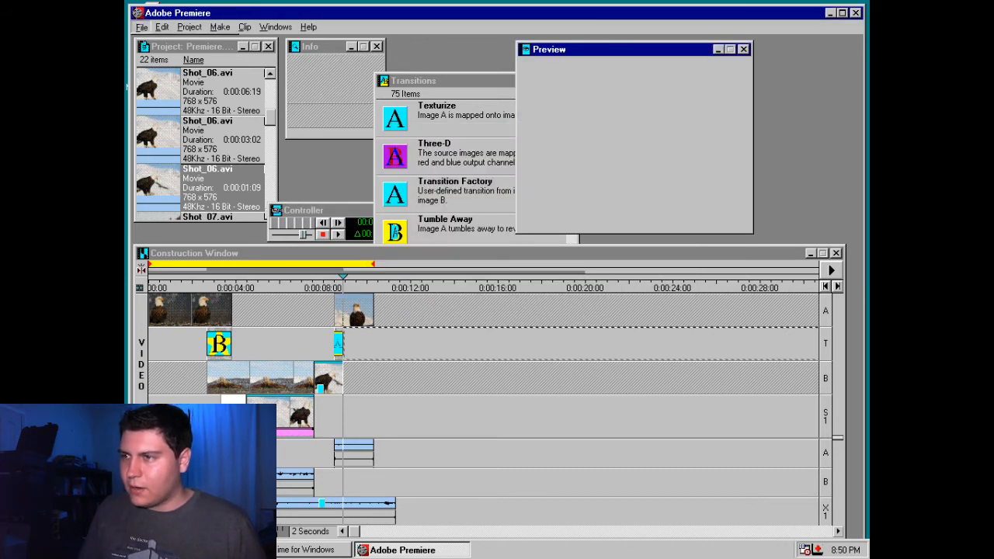
{"action": "left_click", "coordinate": [141, 27]}
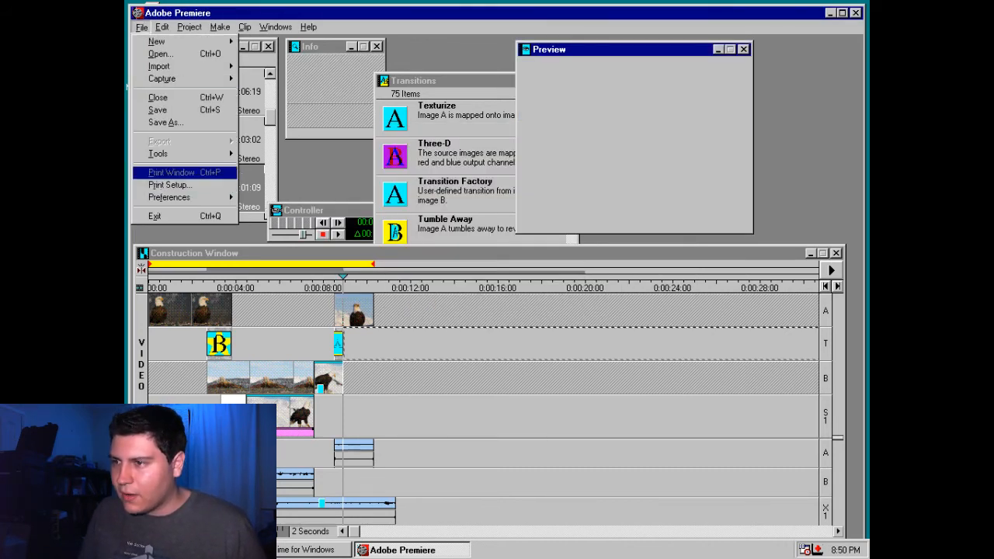
{"action": "left_click", "coordinate": [142, 27]}
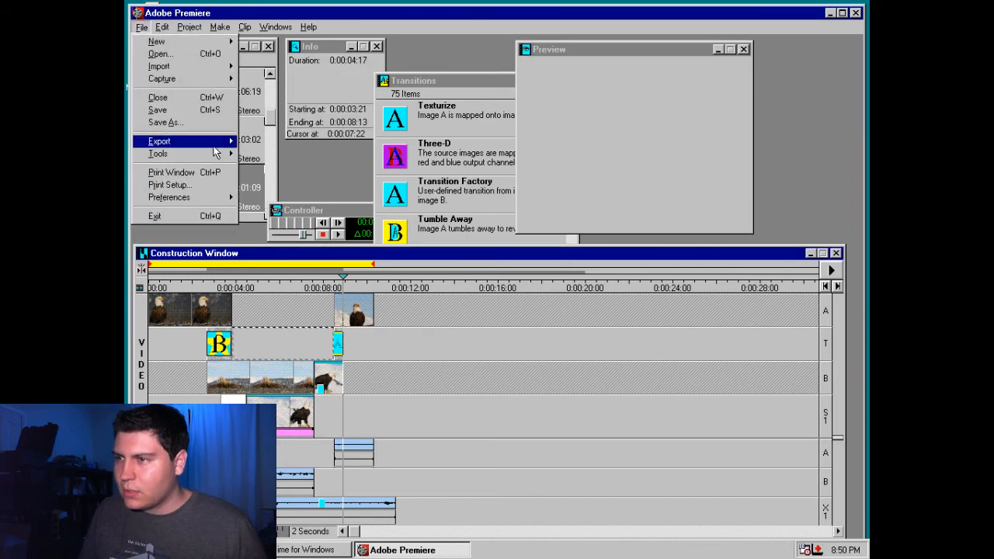
{"action": "mouse_move", "coordinate": [213, 145]}
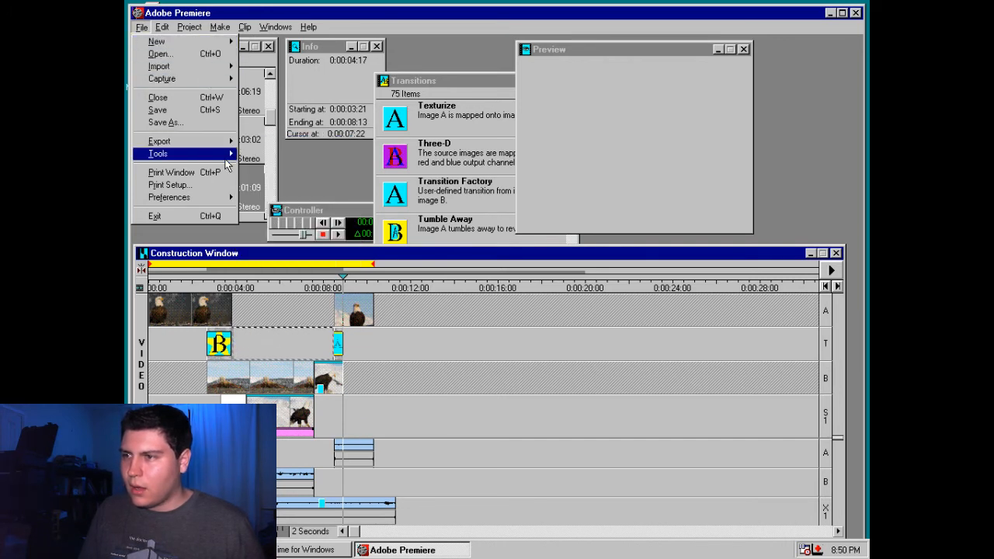
{"action": "mouse_move", "coordinate": [223, 204]}
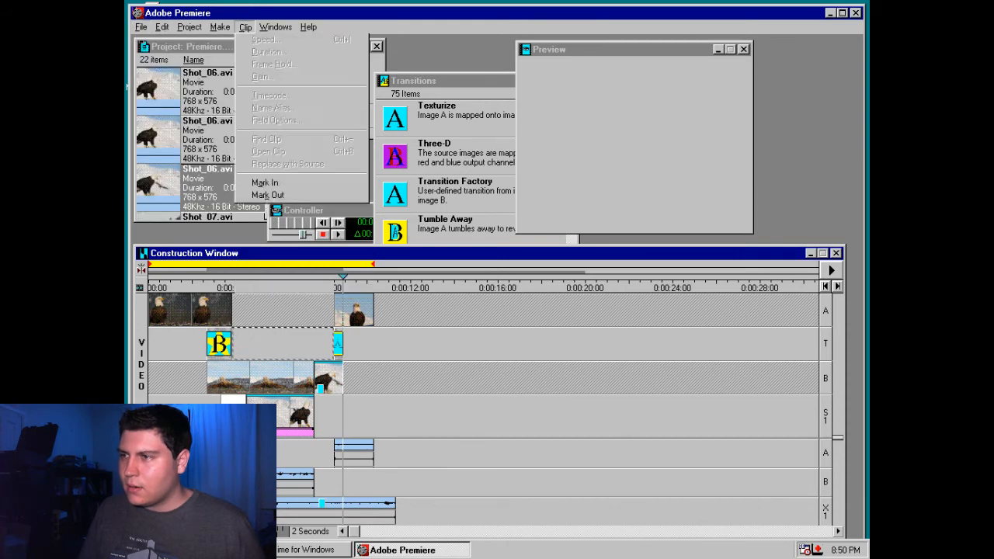
{"action": "left_click", "coordinate": [248, 30]}
Open the Premiere help, look up "expo" in its index and read the Exporting an EDL topic to its end
{"action": "left_click", "coordinate": [308, 27]}
{"action": "left_click", "coordinate": [325, 39]}
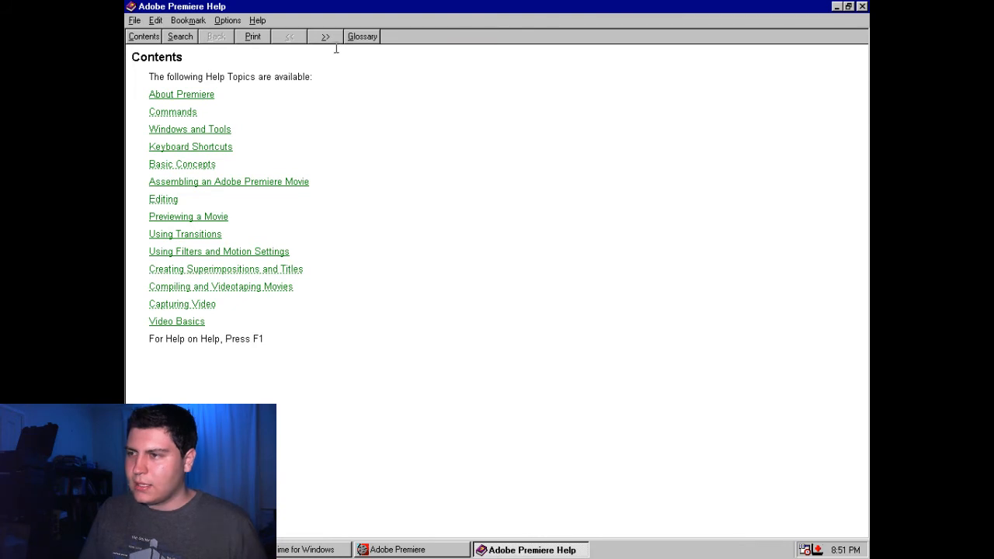
{"action": "left_click", "coordinate": [190, 38]}
{"action": "type", "text": "export"}
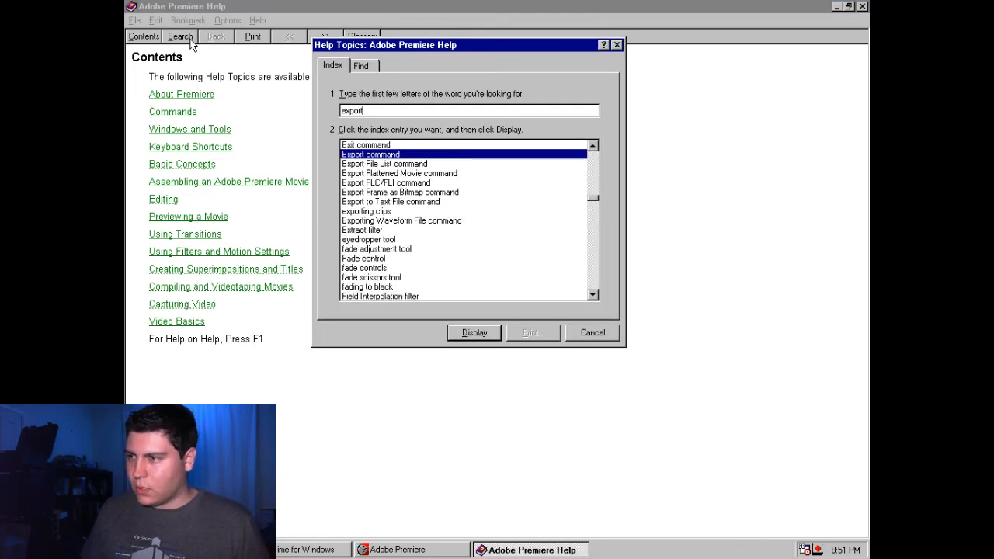
{"action": "key", "text": "Return"}
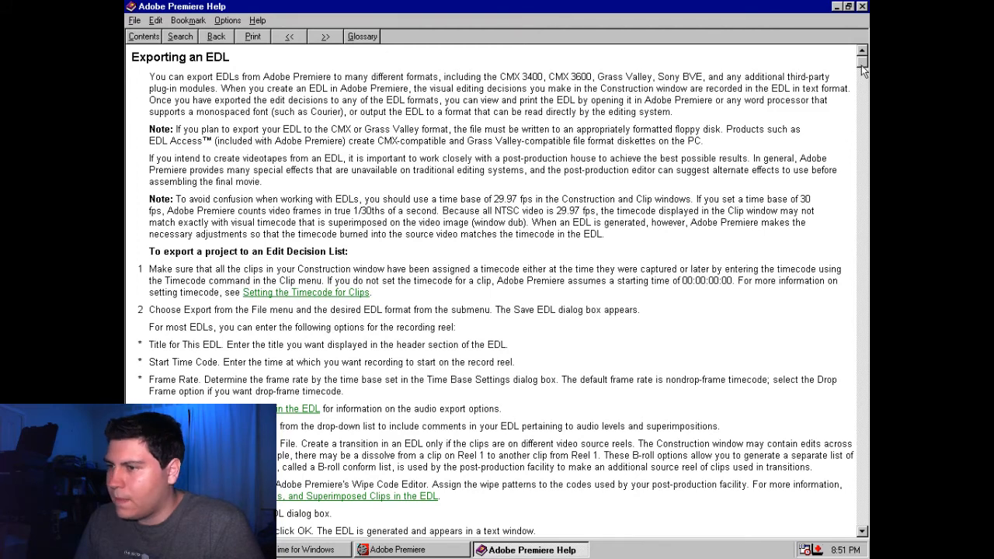
{"action": "left_click_drag", "start_coordinate": [862, 76], "coordinate": [862, 521]}
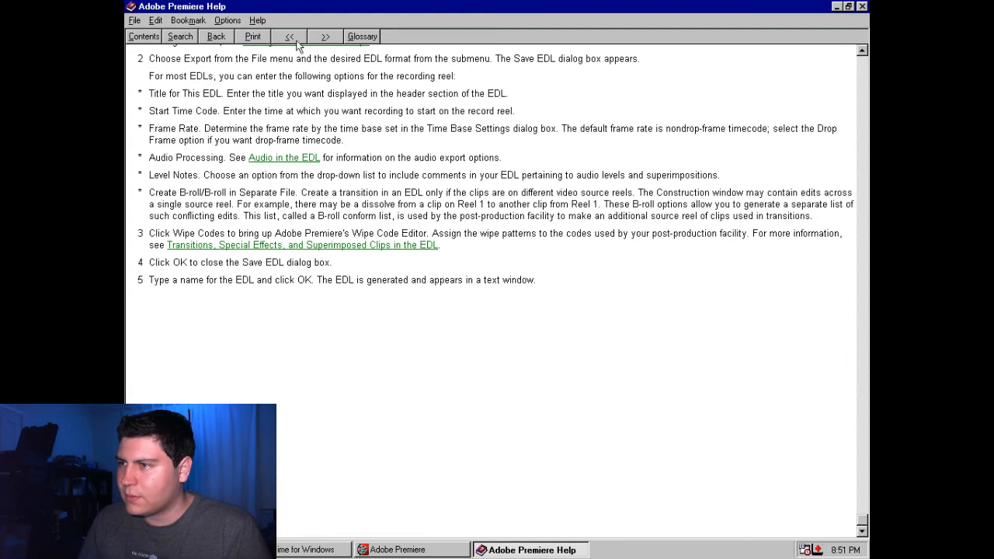
Page forward from the Exporting an EDL topic through the following help topics to Previewing with Print to Video
{"action": "left_click", "coordinate": [332, 38]}
{"action": "left_click", "coordinate": [329, 37]}
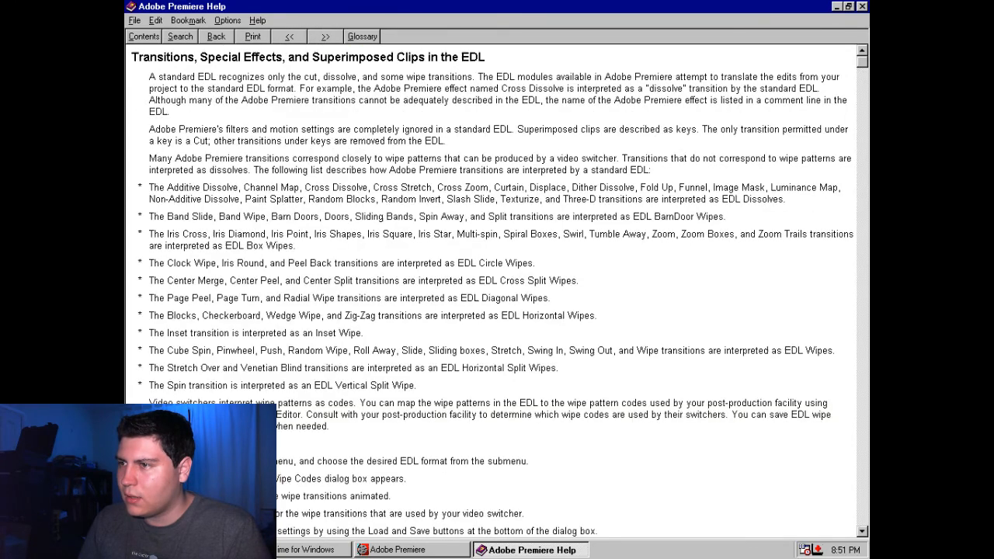
{"action": "left_click", "coordinate": [327, 37]}
{"action": "left_click", "coordinate": [328, 38]}
{"action": "left_click", "coordinate": [328, 37]}
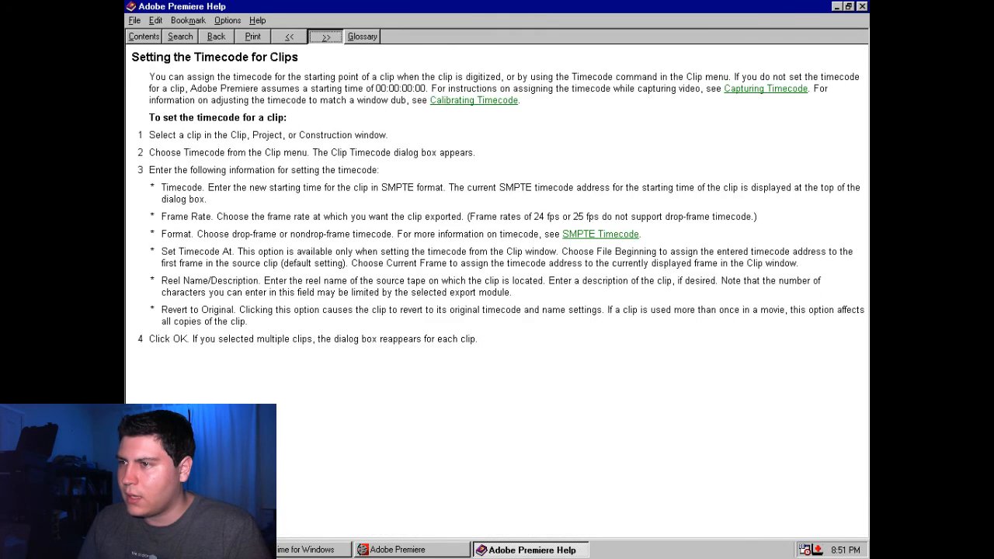
{"action": "left_click", "coordinate": [329, 38]}
{"action": "left_click", "coordinate": [330, 39]}
{"action": "left_click", "coordinate": [330, 39]}
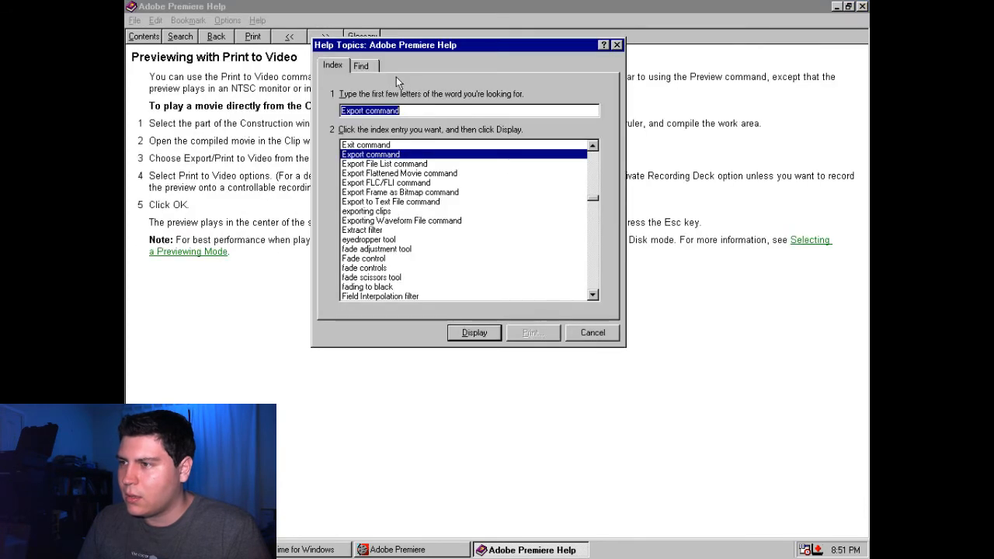
Read the help index entries for the Export File List command and the Export Flattened Movie command
{"action": "left_click", "coordinate": [425, 165]}
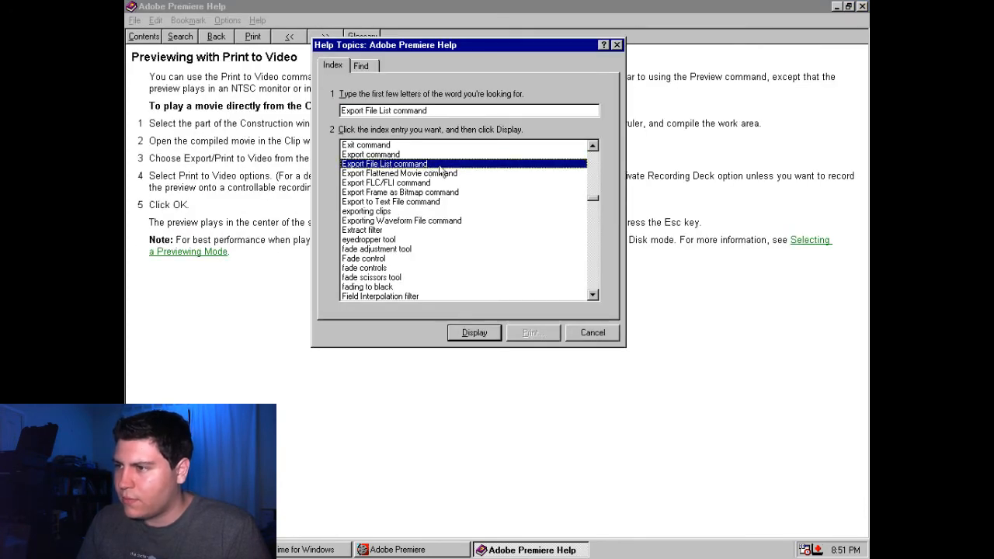
{"action": "left_click", "coordinate": [474, 332]}
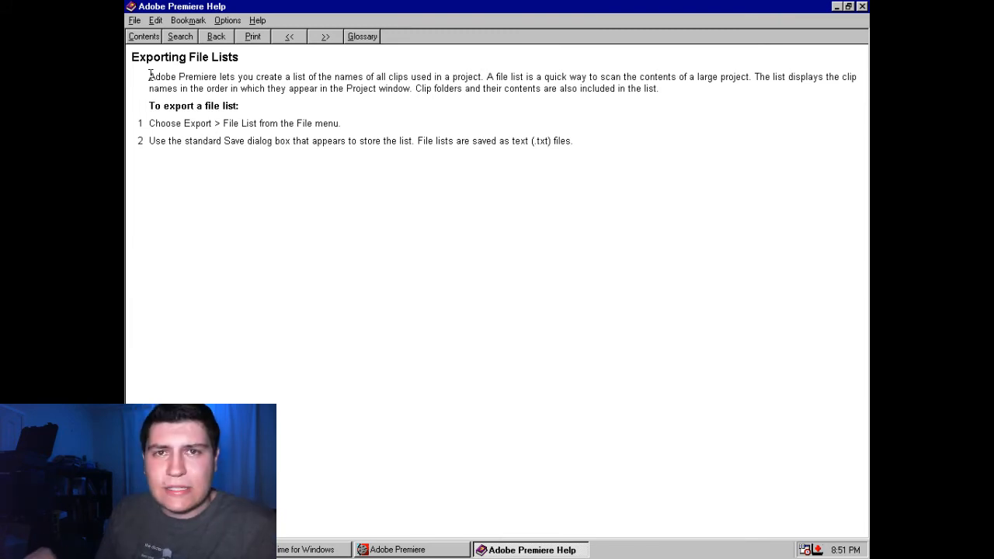
{"action": "left_click", "coordinate": [185, 39]}
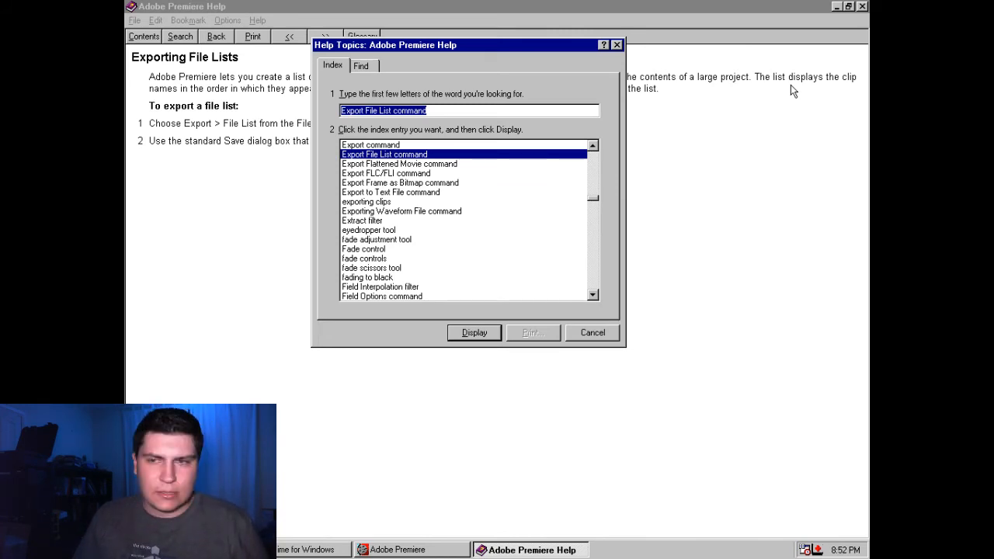
{"action": "double_click", "coordinate": [384, 163]}
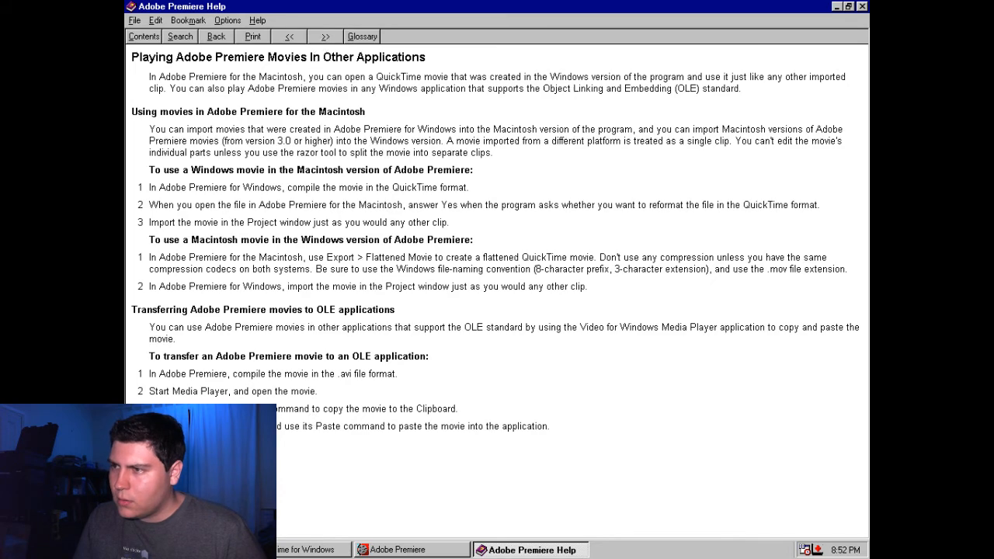
Page back through the help topics on linked movies, CD-ROM playback and software compressors to Data Compression Schemes
{"action": "left_click", "coordinate": [278, 35]}
{"action": "left_click", "coordinate": [278, 35]}
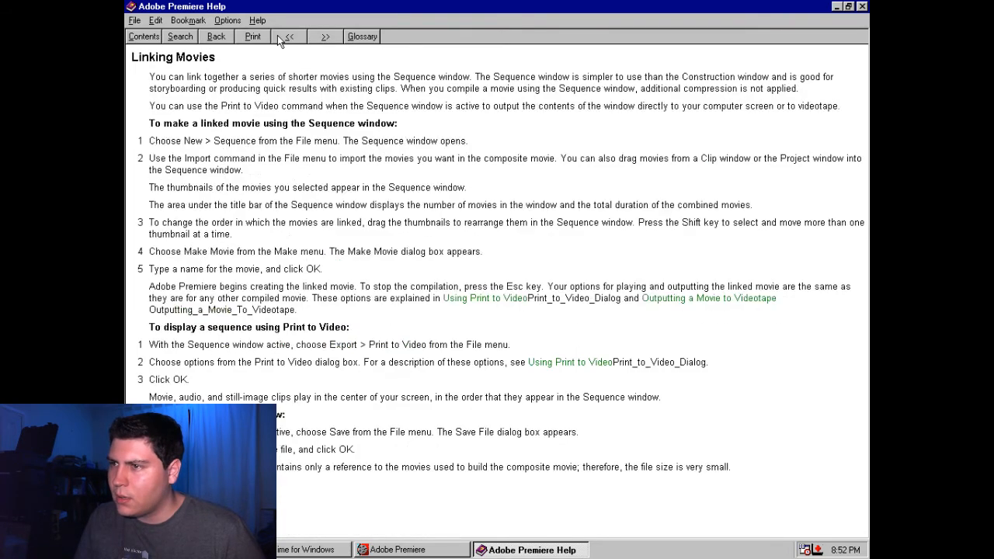
{"action": "left_click", "coordinate": [278, 35]}
{"action": "left_click", "coordinate": [279, 35]}
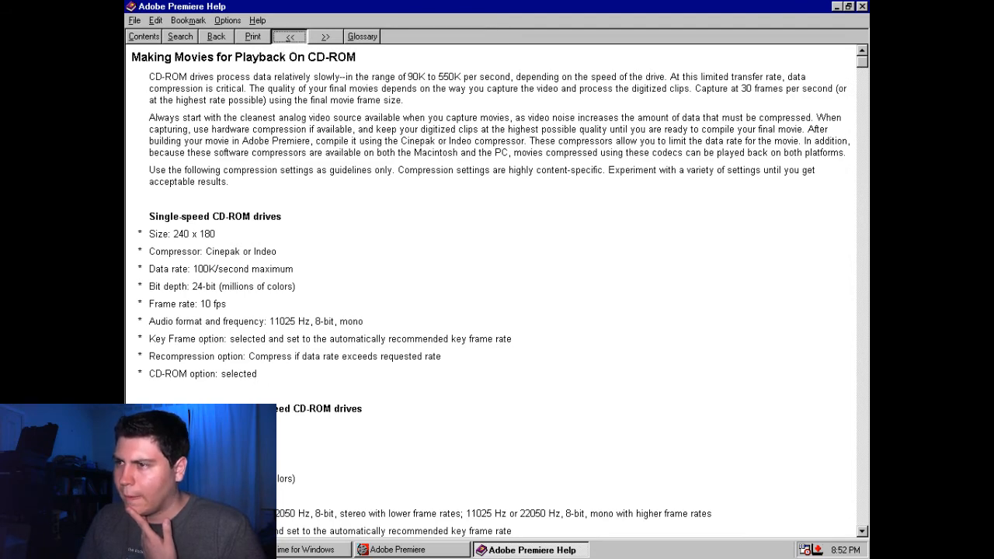
{"action": "left_click", "coordinate": [290, 39]}
{"action": "left_click", "coordinate": [291, 40]}
{"action": "left_click", "coordinate": [291, 38]}
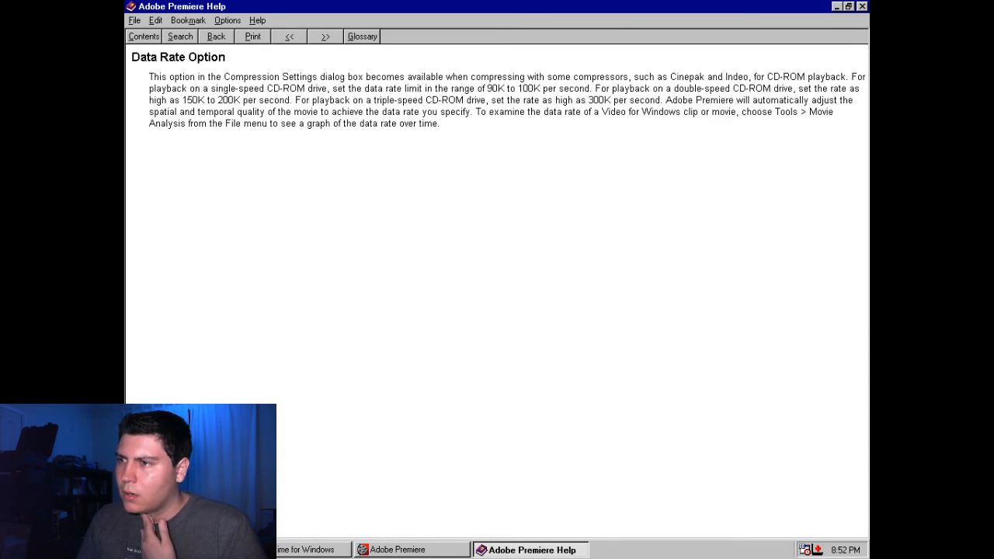
{"action": "left_click", "coordinate": [291, 39]}
{"action": "left_click", "coordinate": [291, 39]}
{"action": "left_click", "coordinate": [291, 39]}
{"action": "left_click", "coordinate": [291, 39]}
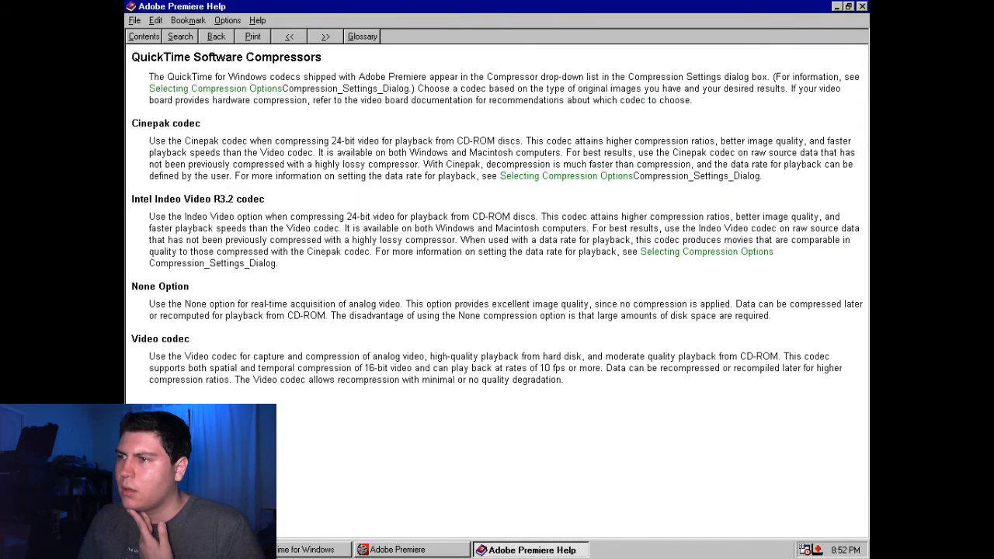
{"action": "left_click", "coordinate": [290, 39]}
{"action": "left_click", "coordinate": [290, 39]}
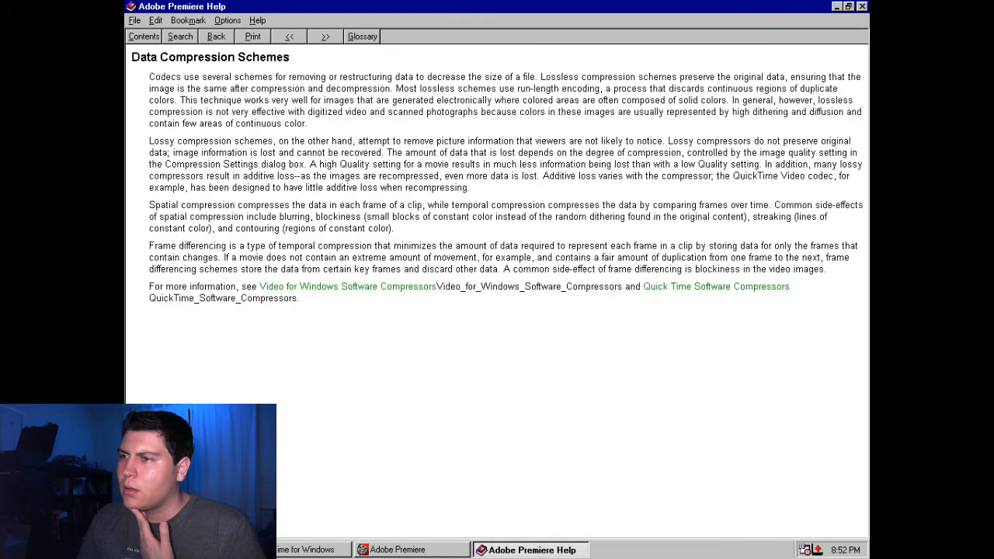
Check the Video for Windows Software Compressors topic, and page back to the Digital Video Compression topic
{"action": "left_click", "coordinate": [320, 39]}
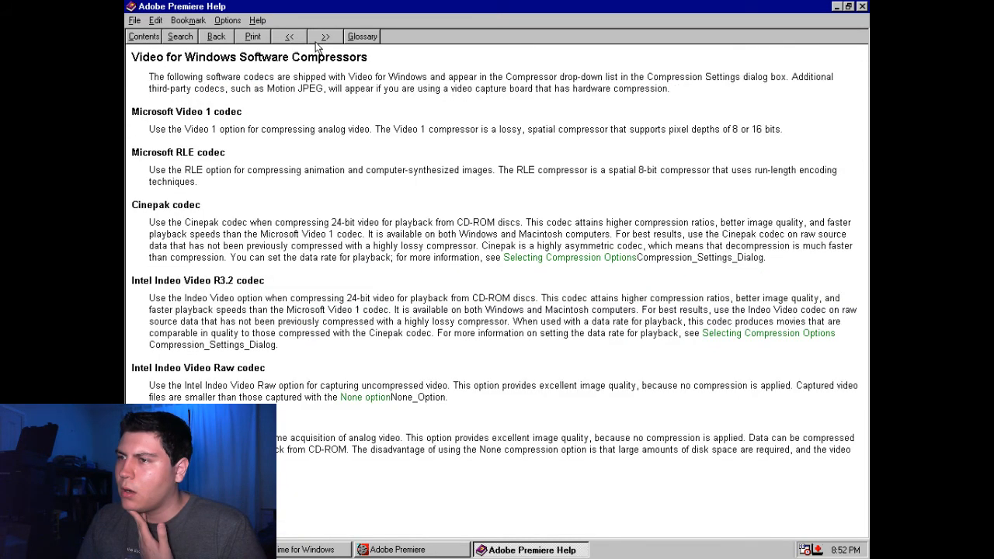
{"action": "left_click", "coordinate": [295, 37]}
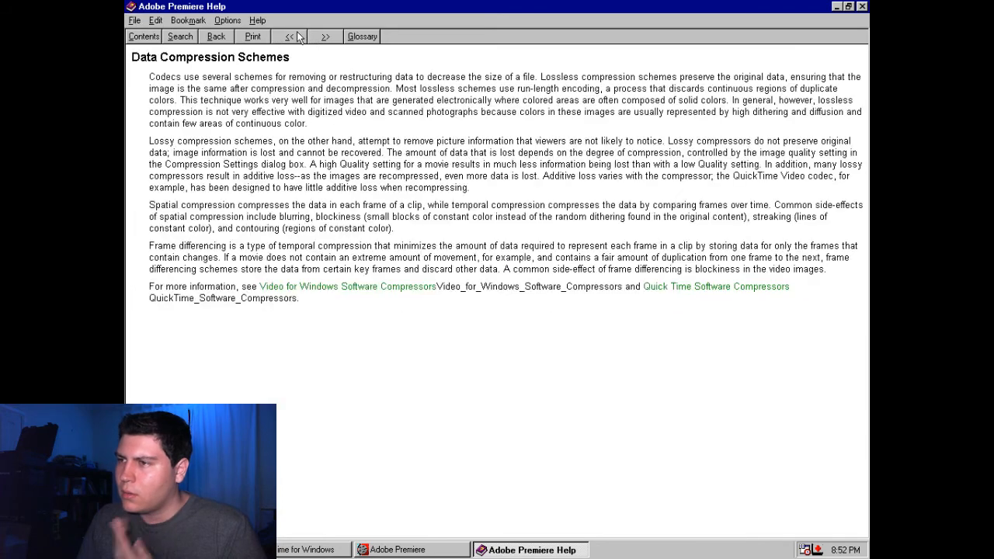
{"action": "left_click", "coordinate": [297, 36]}
{"action": "left_click", "coordinate": [296, 36]}
{"action": "left_click", "coordinate": [297, 37]}
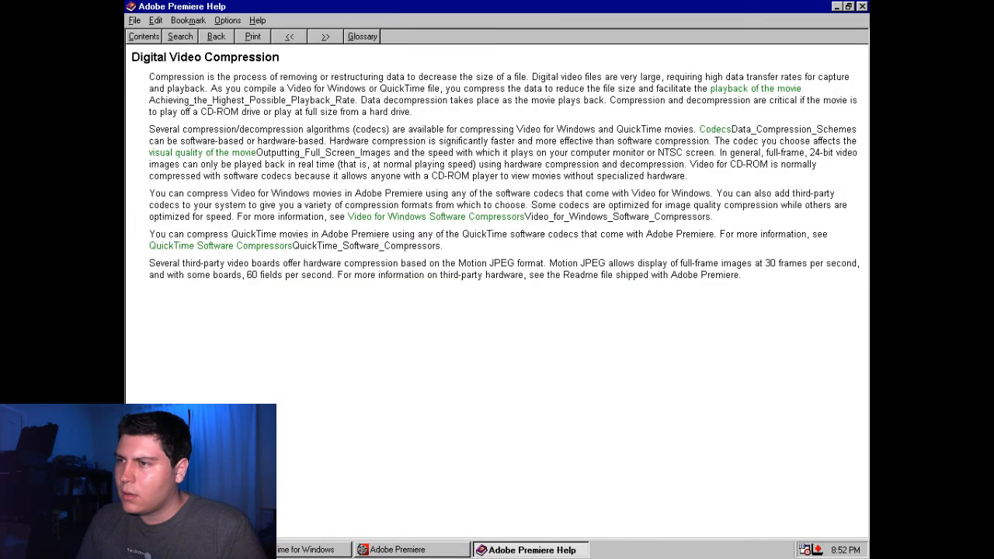
Page back through the help topics from Digital Video Compression to Selecting Output Options for Video
{"action": "left_click", "coordinate": [289, 38]}
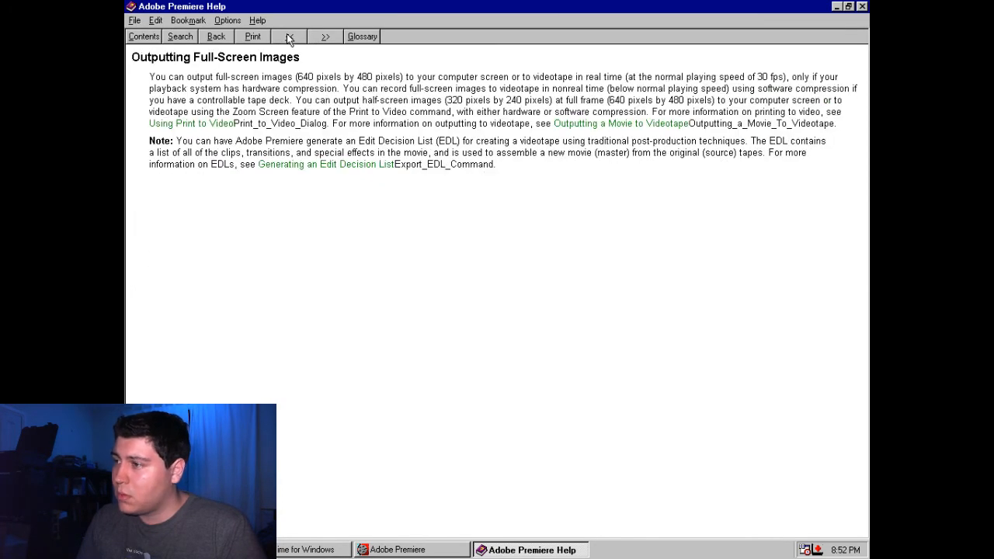
{"action": "left_click", "coordinate": [288, 37]}
{"action": "left_click", "coordinate": [288, 38]}
{"action": "left_click", "coordinate": [288, 37]}
{"action": "left_click", "coordinate": [289, 37]}
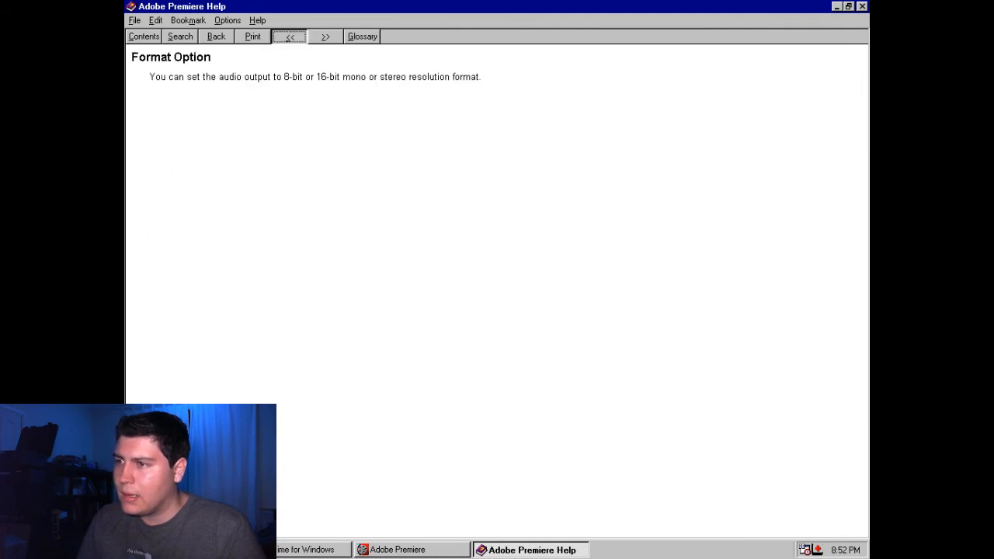
{"action": "left_click", "coordinate": [289, 37]}
{"action": "left_click", "coordinate": [289, 38]}
{"action": "left_click", "coordinate": [288, 37]}
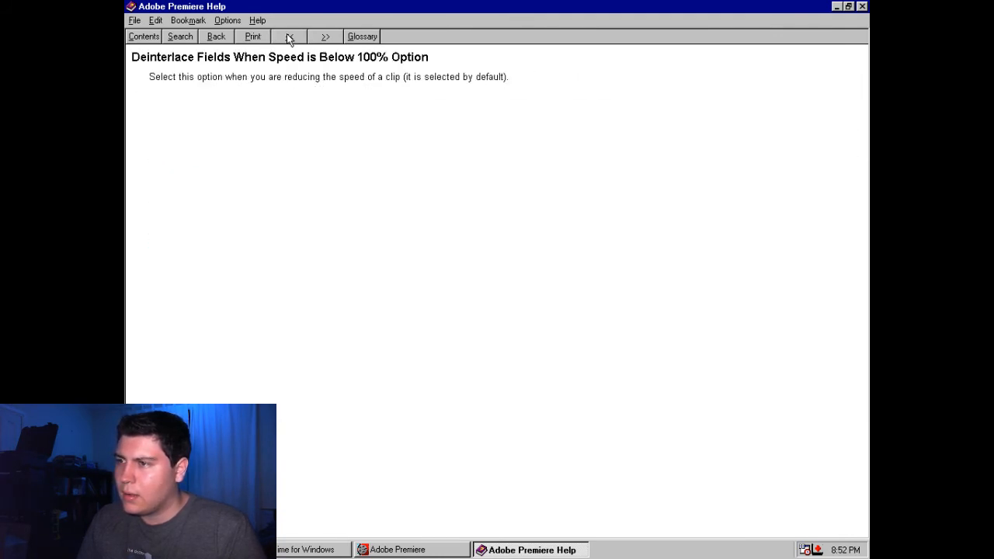
{"action": "left_click", "coordinate": [288, 37]}
{"action": "left_click", "coordinate": [289, 37]}
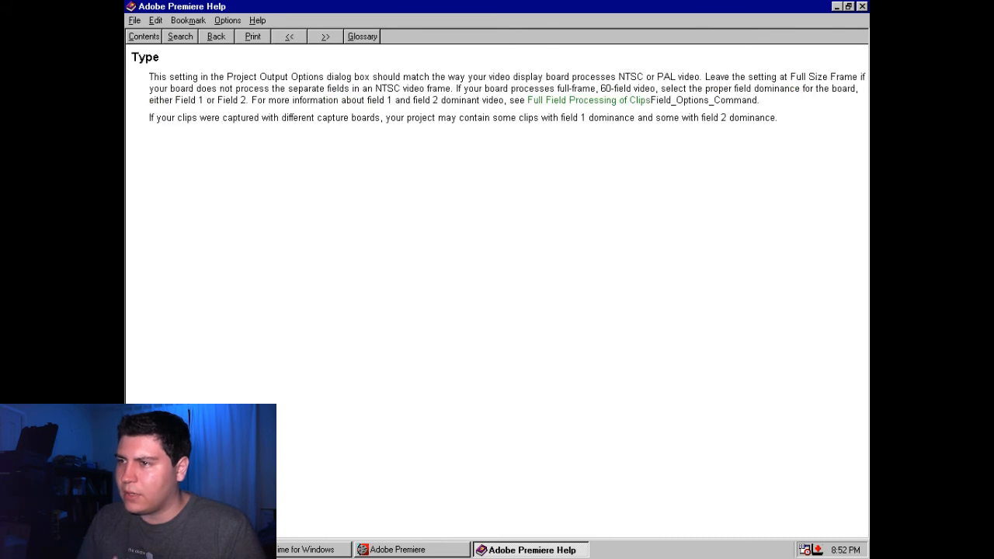
{"action": "left_click", "coordinate": [289, 37]}
{"action": "left_click", "coordinate": [288, 37]}
{"action": "left_click", "coordinate": [289, 37]}
{"action": "left_click", "coordinate": [289, 37]}
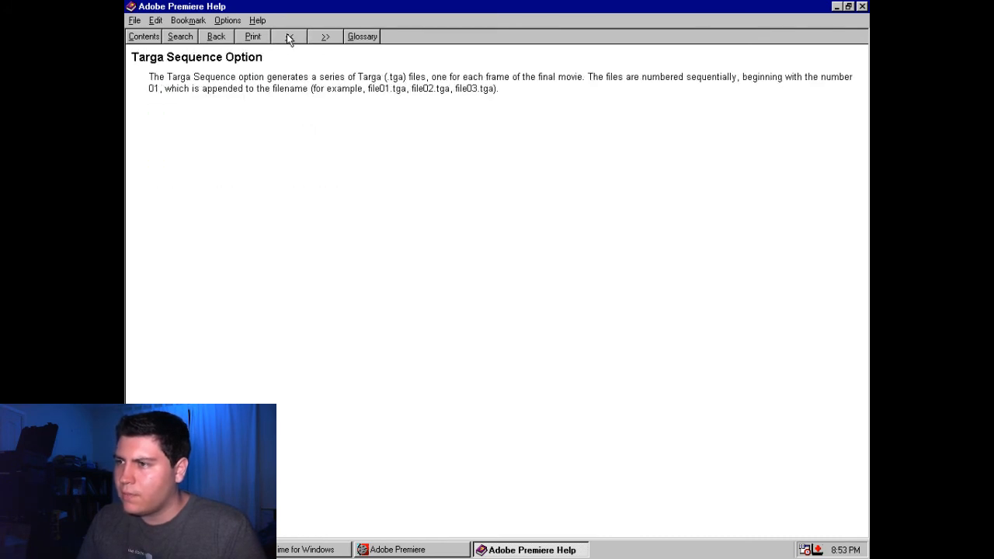
{"action": "left_click", "coordinate": [310, 37]}
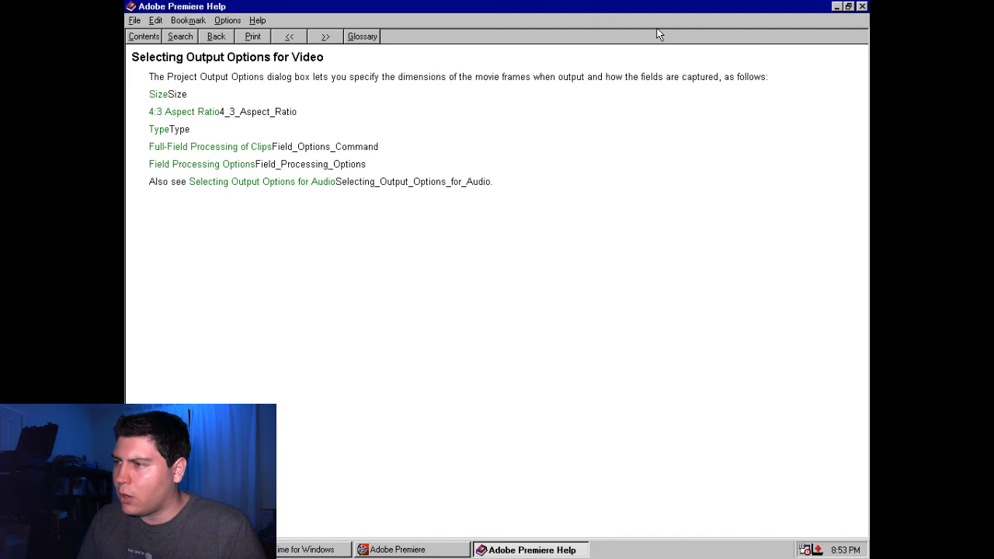
Switch back to Adobe Premiere and start a Make Movie export to the Desktop with the file name birds
{"action": "key", "text": "alt+Tab"}
{"action": "left_click", "coordinate": [142, 27]}
{"action": "mouse_move", "coordinate": [190, 149]}
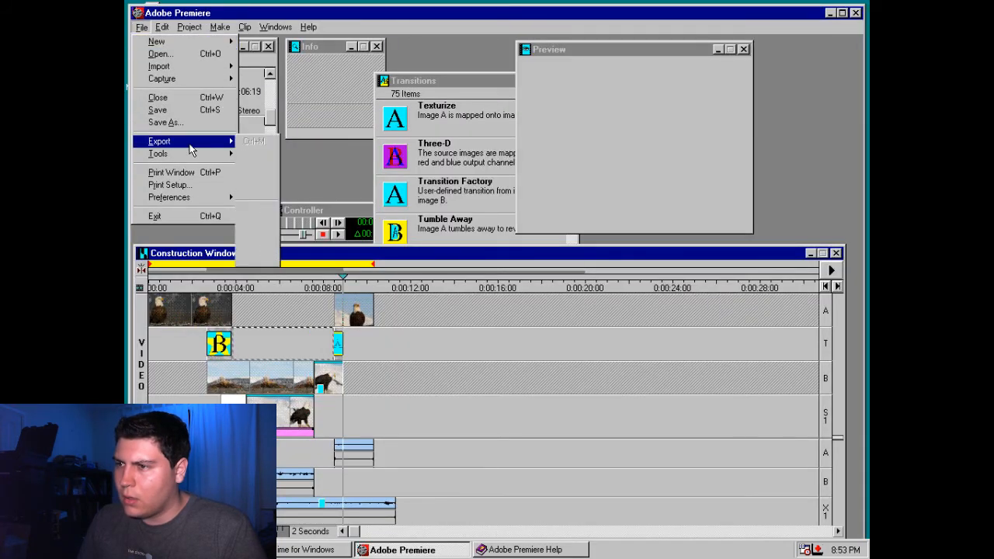
{"action": "mouse_move", "coordinate": [191, 198]}
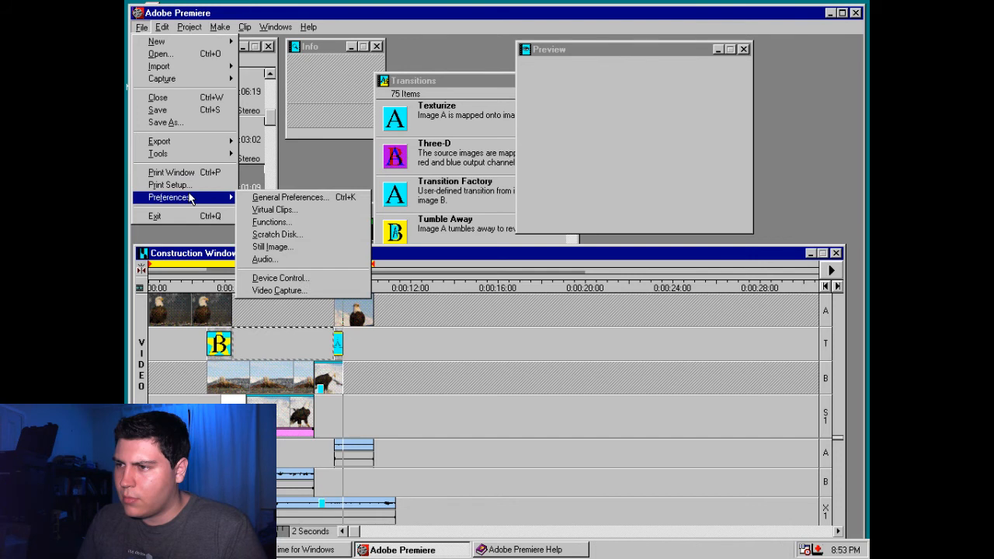
{"action": "mouse_move", "coordinate": [190, 28]}
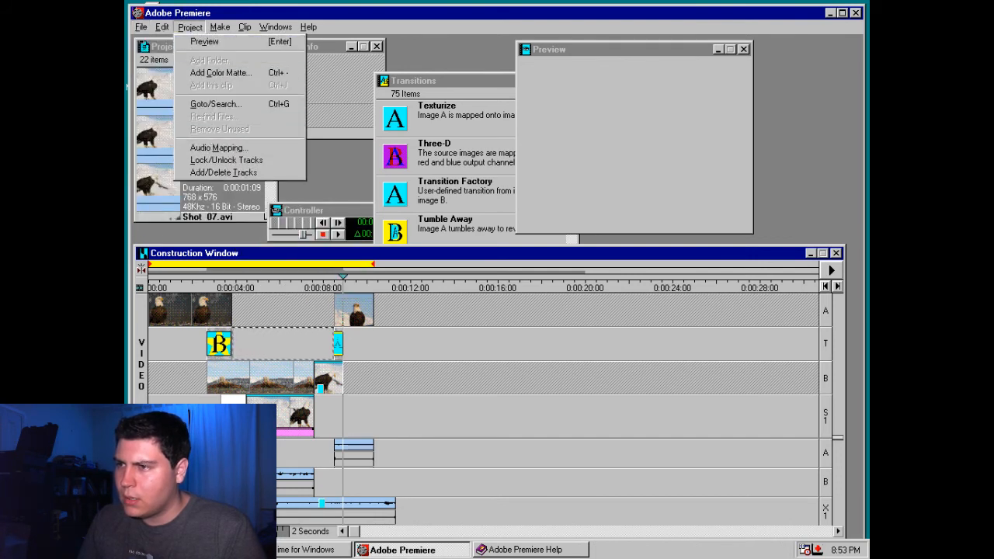
{"action": "mouse_move", "coordinate": [219, 27]}
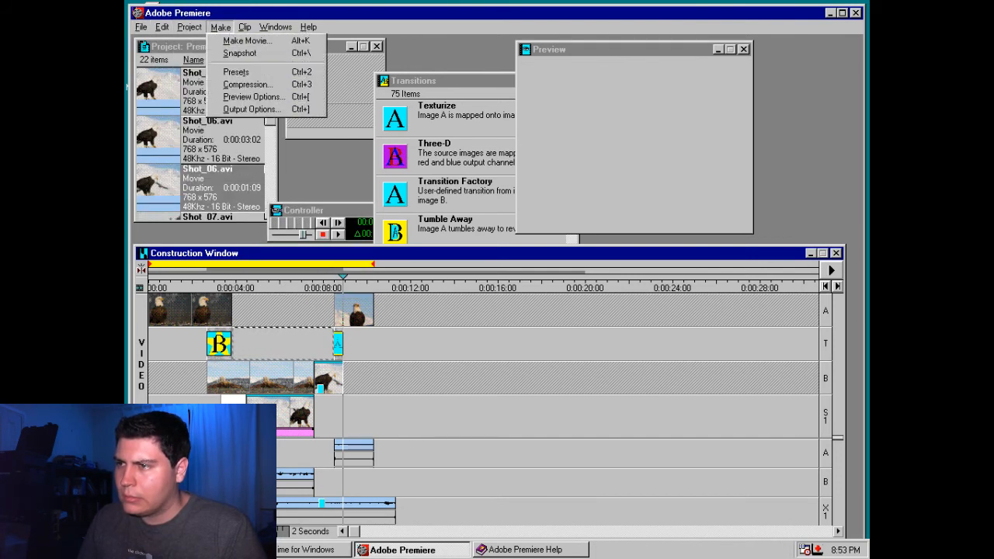
{"action": "left_click", "coordinate": [226, 43]}
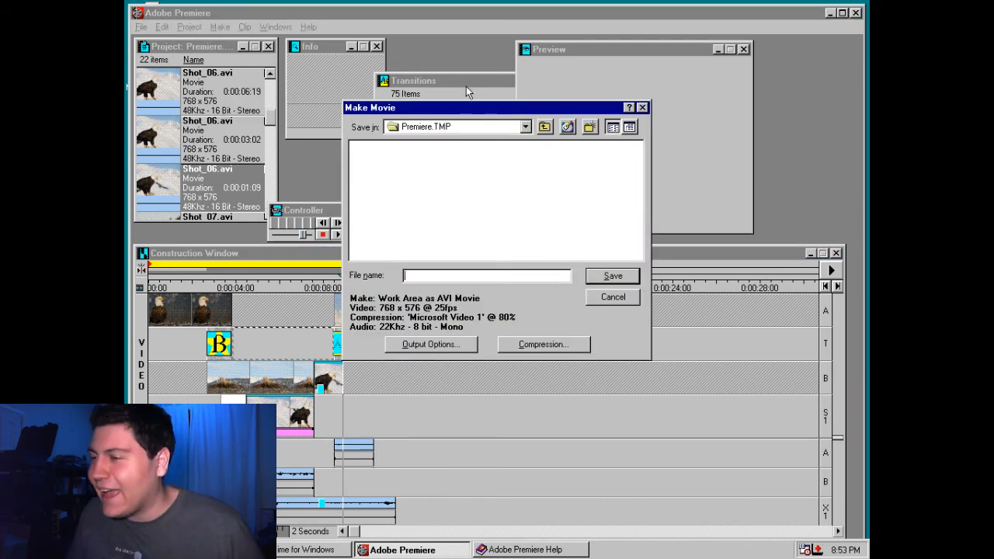
{"action": "left_click", "coordinate": [544, 128]}
{"action": "left_click", "coordinate": [439, 275]}
{"action": "type", "text": "birds"}
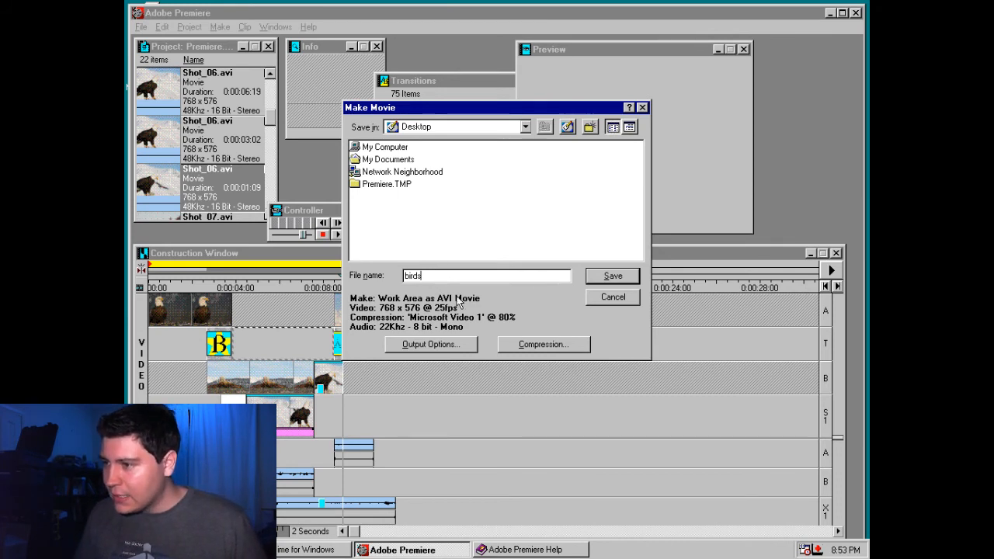
Set the movie's output options to Entire Project as an AVI Movie, with Full Size Frame as the video type
{"action": "key", "text": "alt+o"}
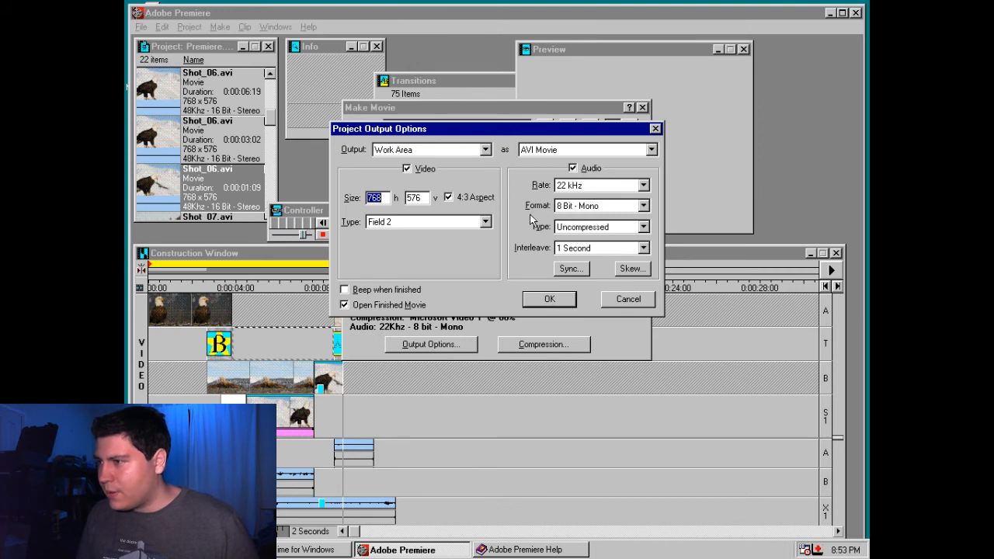
{"action": "left_click", "coordinate": [458, 221]}
{"action": "left_click", "coordinate": [465, 220]}
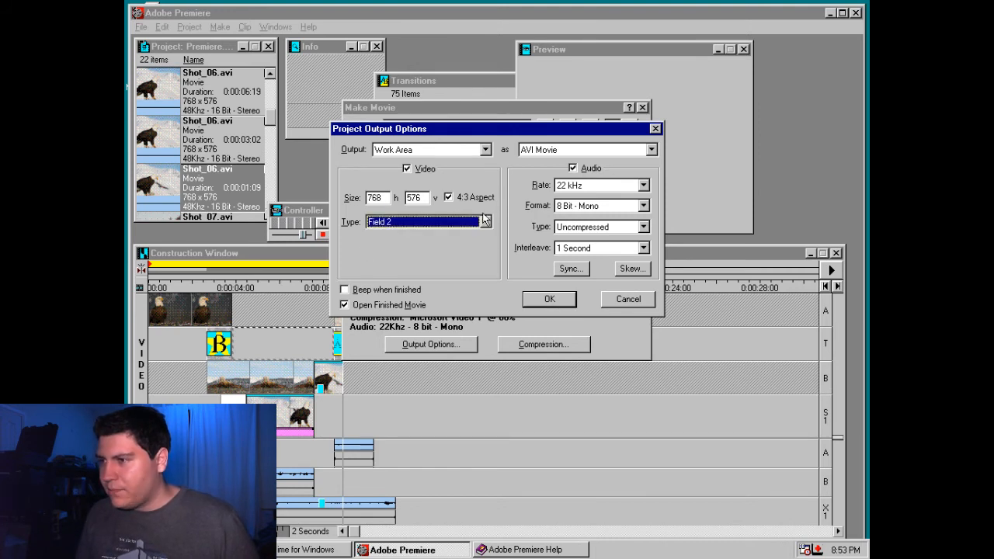
{"action": "left_click", "coordinate": [485, 221]}
{"action": "left_click", "coordinate": [451, 236]}
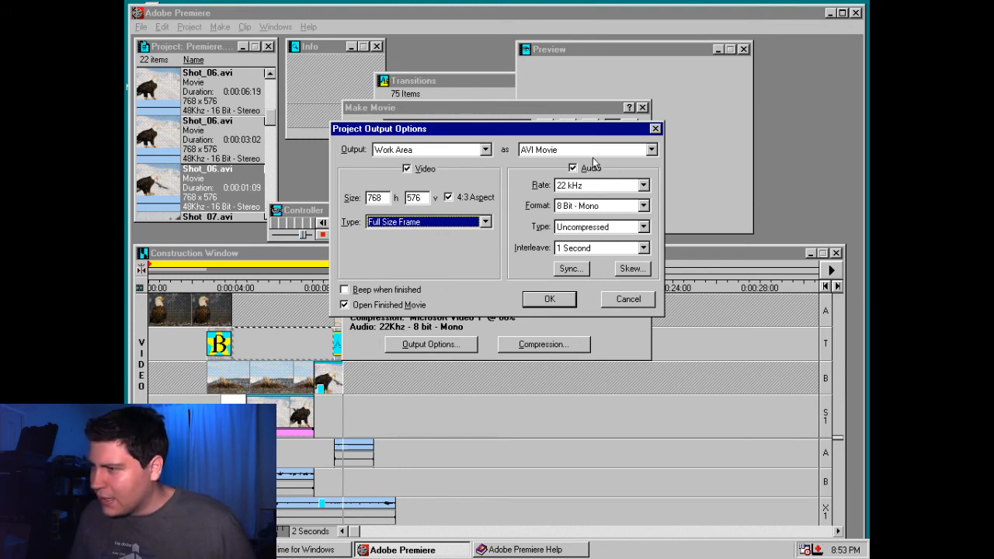
{"action": "left_click", "coordinate": [571, 149]}
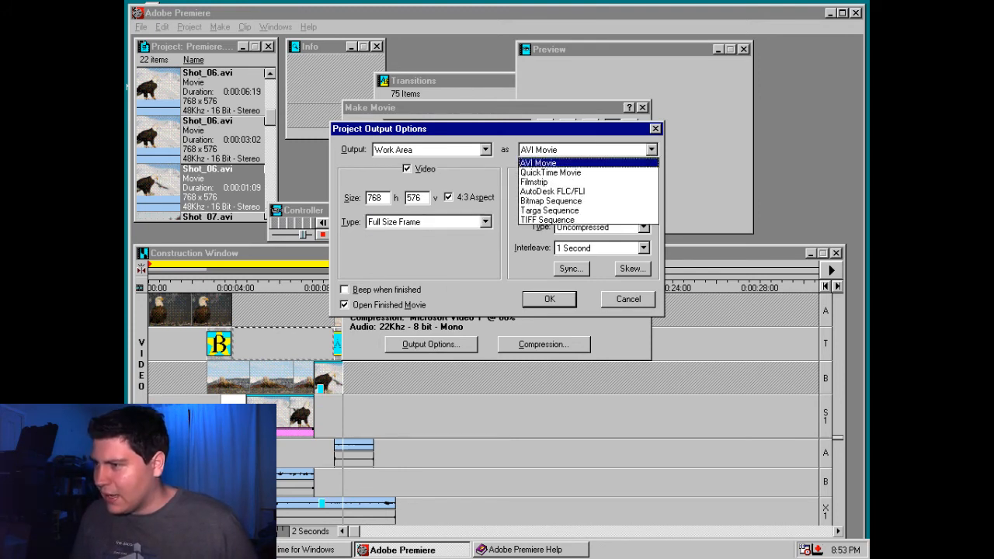
{"action": "left_click", "coordinate": [570, 151]}
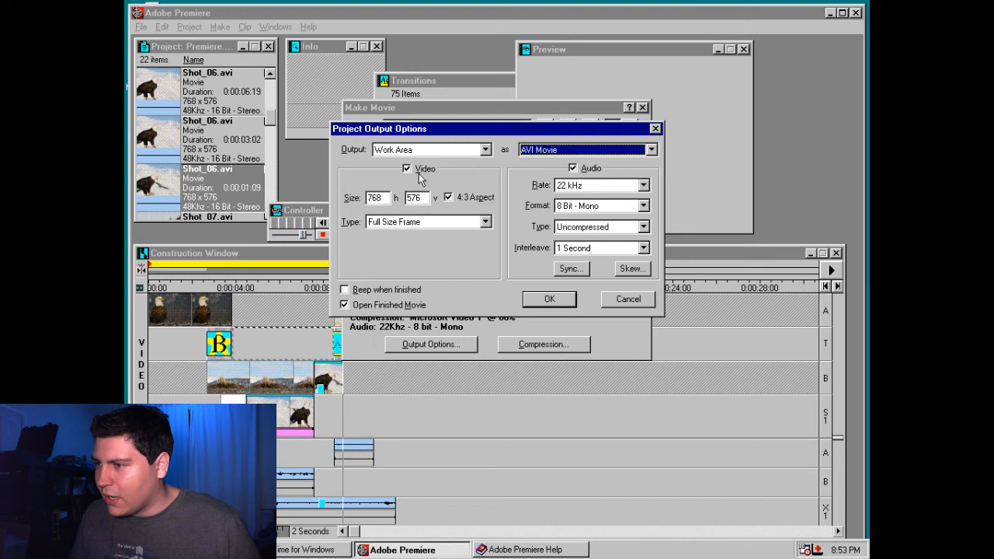
{"action": "left_click", "coordinate": [476, 149]}
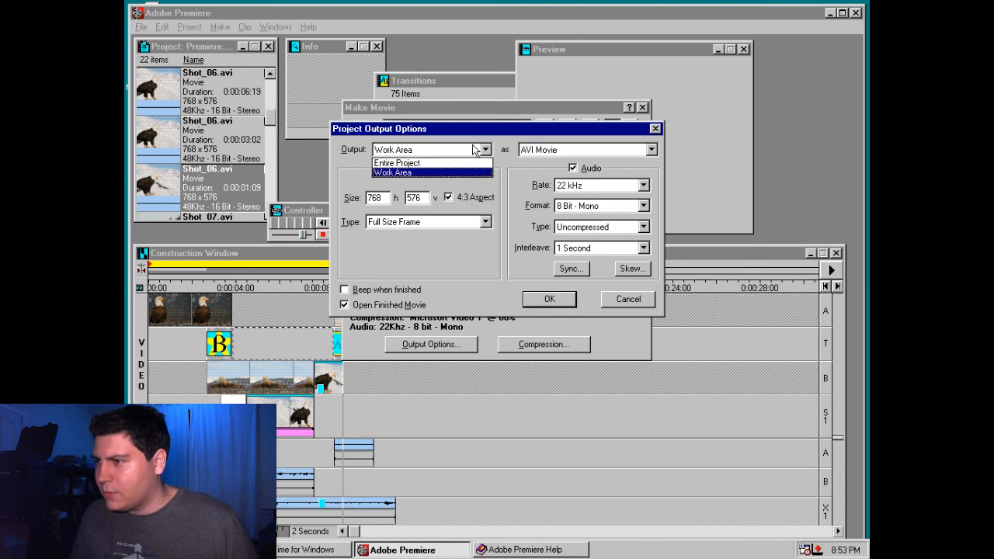
{"action": "left_click", "coordinate": [454, 163]}
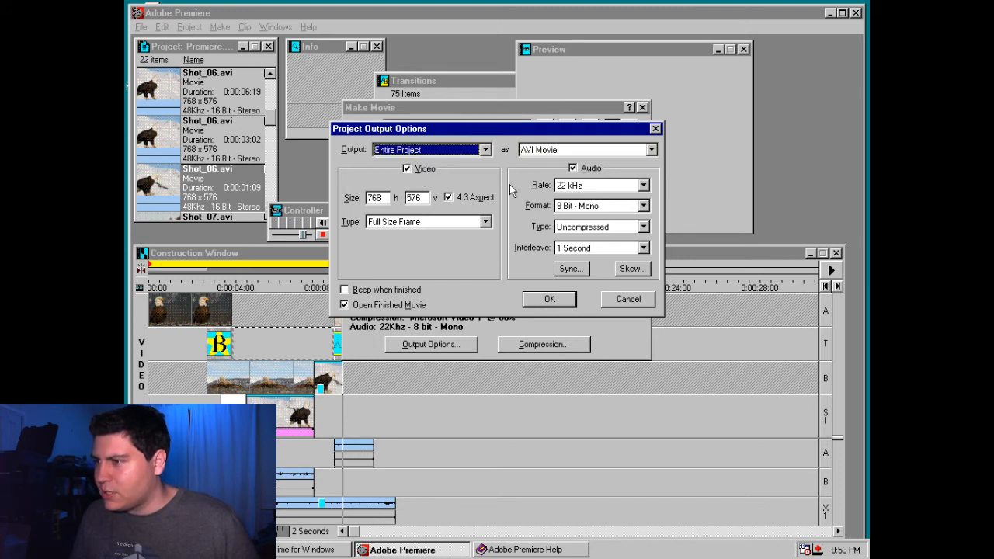
{"action": "left_click", "coordinate": [547, 301]}
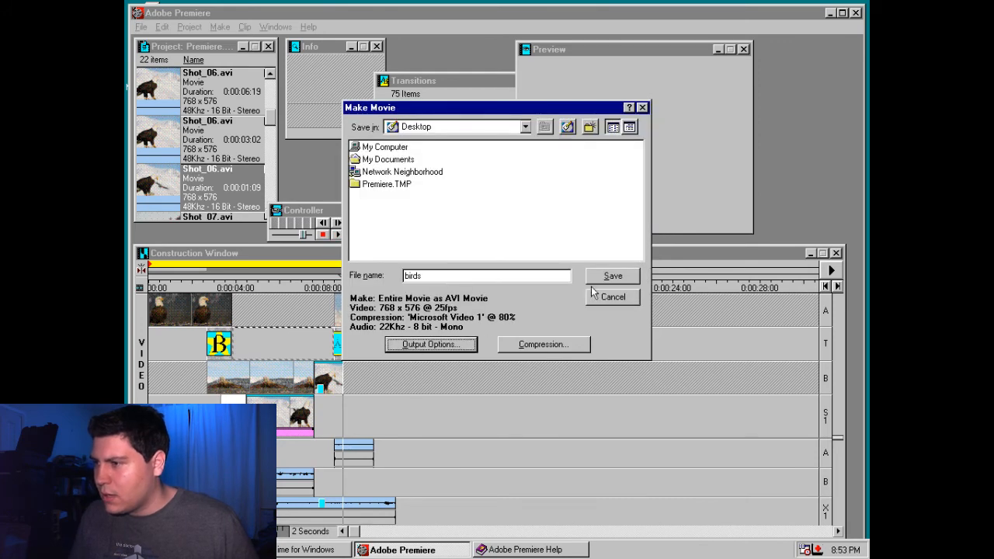
Set the AVI compression quality to 100% with a keyframe every 15 frames, and check the Microsoft Video 1 configuration
{"action": "left_click", "coordinate": [537, 344]}
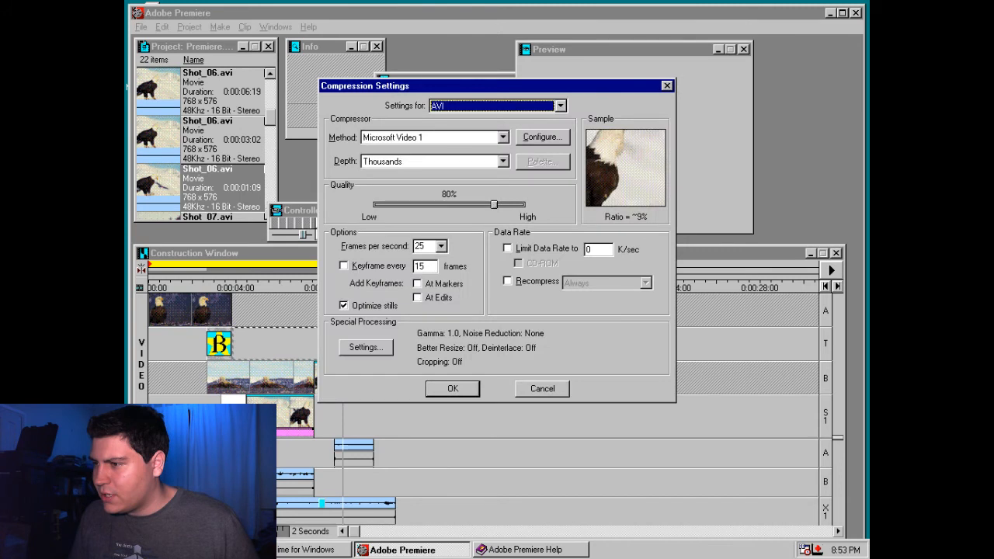
{"action": "left_click_drag", "start_coordinate": [494, 204], "coordinate": [565, 204]}
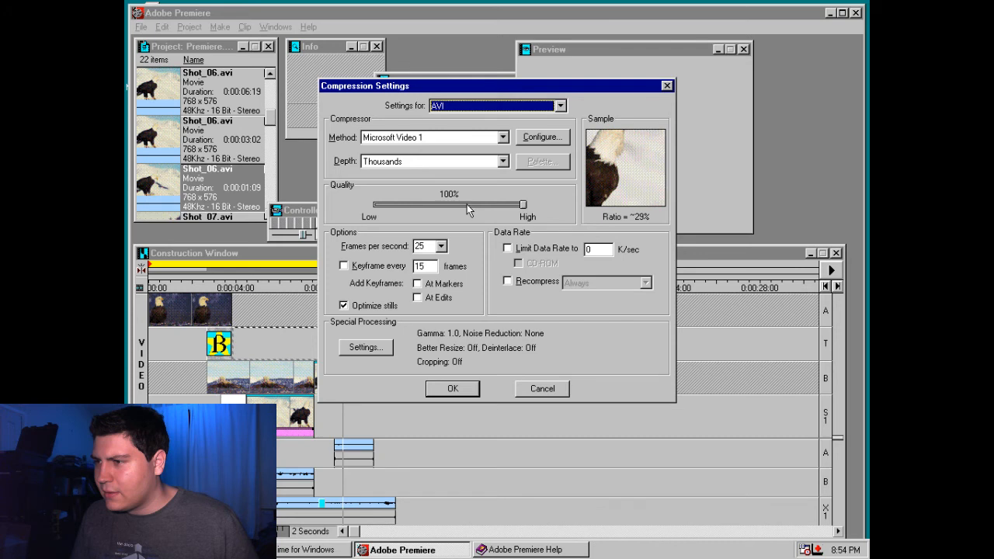
{"action": "left_click", "coordinate": [401, 264]}
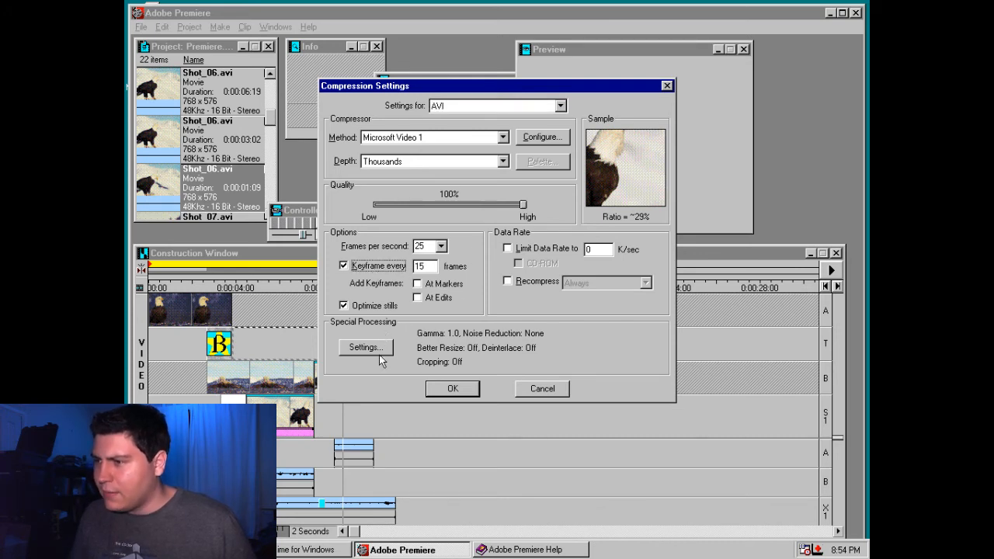
{"action": "left_click", "coordinate": [499, 164]}
{"action": "left_click", "coordinate": [495, 186]}
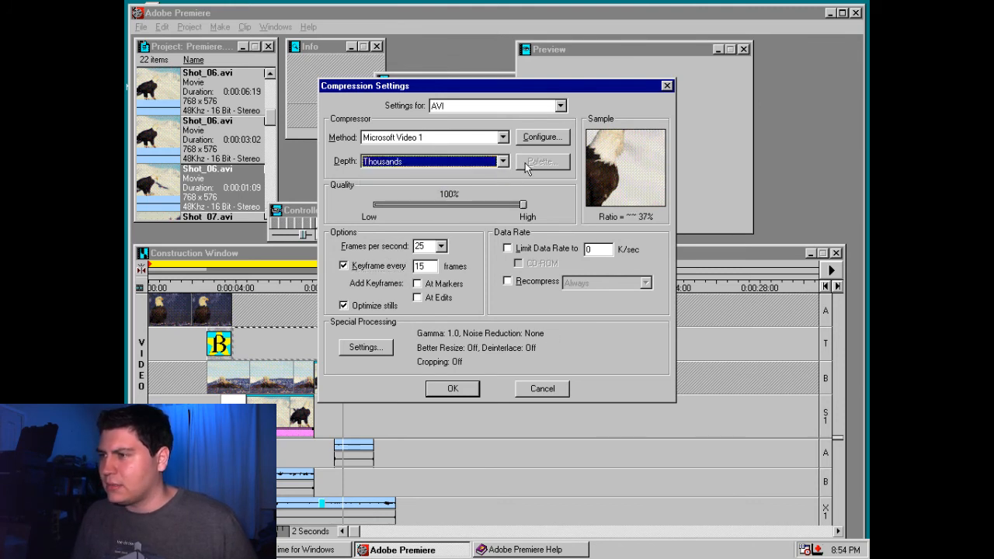
{"action": "left_click", "coordinate": [537, 138]}
{"action": "left_click", "coordinate": [534, 204]}
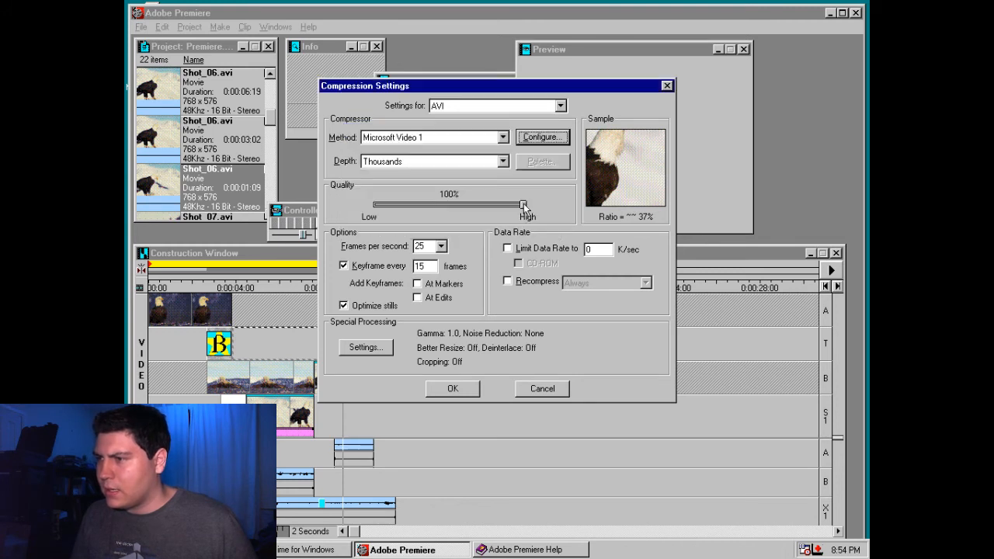
Change the compression method to Cinepak Codec by Radius with a depth of Millions, and check the codec's configuration
{"action": "left_click", "coordinate": [473, 139]}
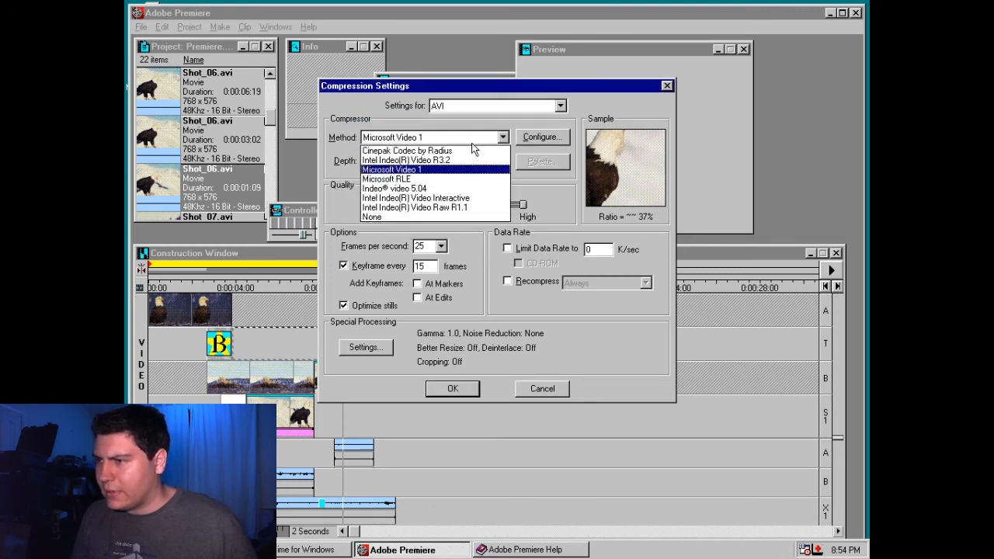
{"action": "left_click", "coordinate": [474, 150]}
{"action": "left_click", "coordinate": [470, 160]}
{"action": "left_click", "coordinate": [474, 164]}
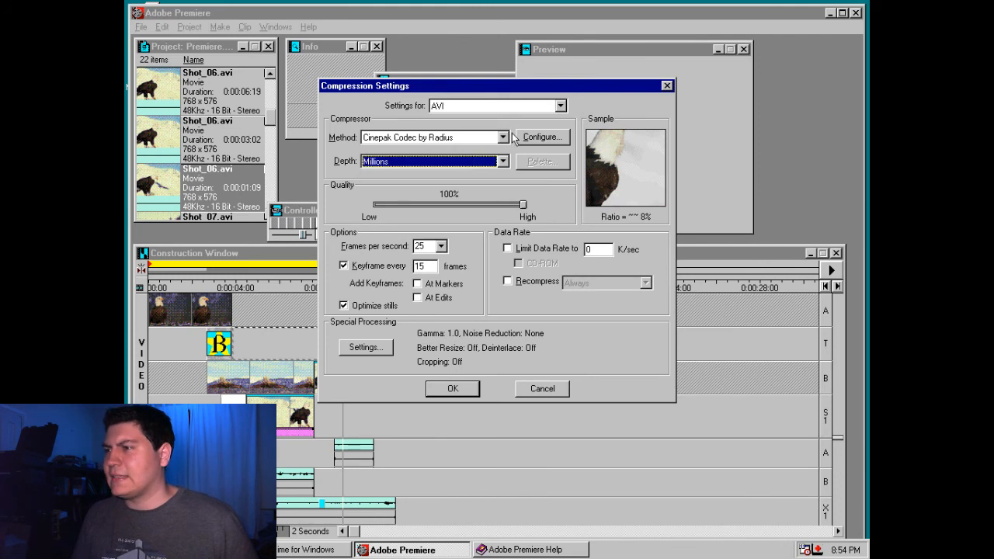
{"action": "left_click", "coordinate": [520, 138]}
{"action": "left_click", "coordinate": [562, 232]}
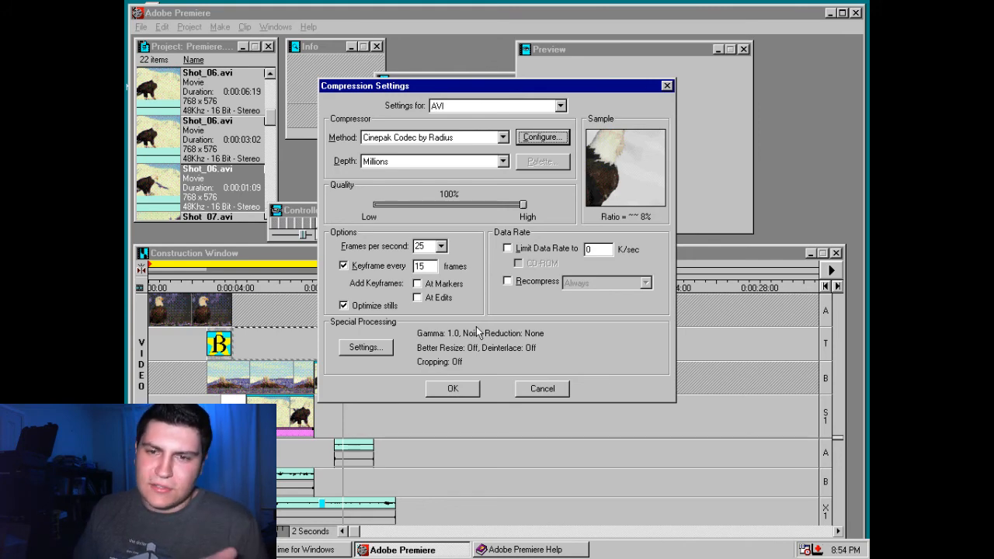
Switch to the LOWRES folder in File Explorer and play Shot_11.avi to examine the source footage
{"action": "key", "text": "alt+Tab"}
{"action": "double_click", "coordinate": [413, 223]}
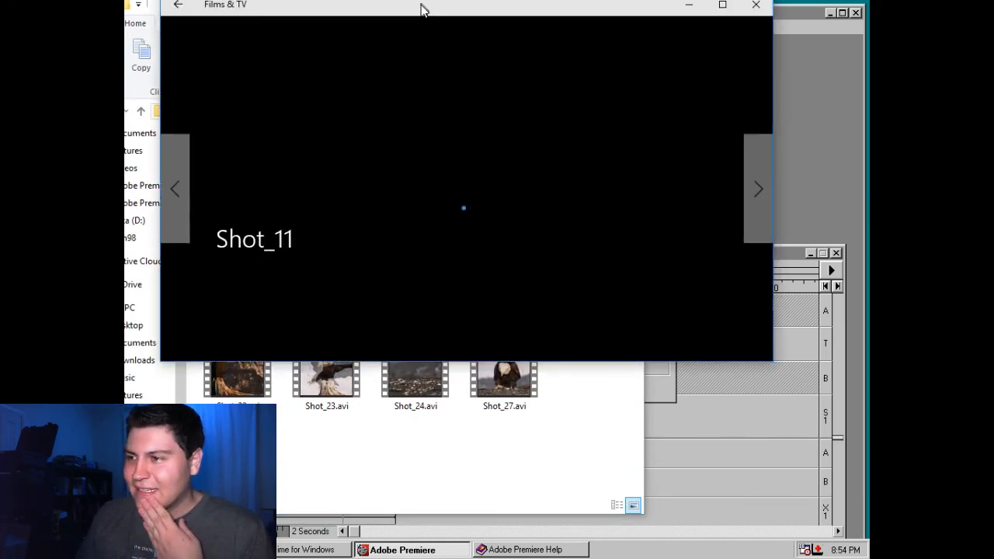
{"action": "key", "text": "alt+F4"}
{"action": "right_click", "coordinate": [419, 233]}
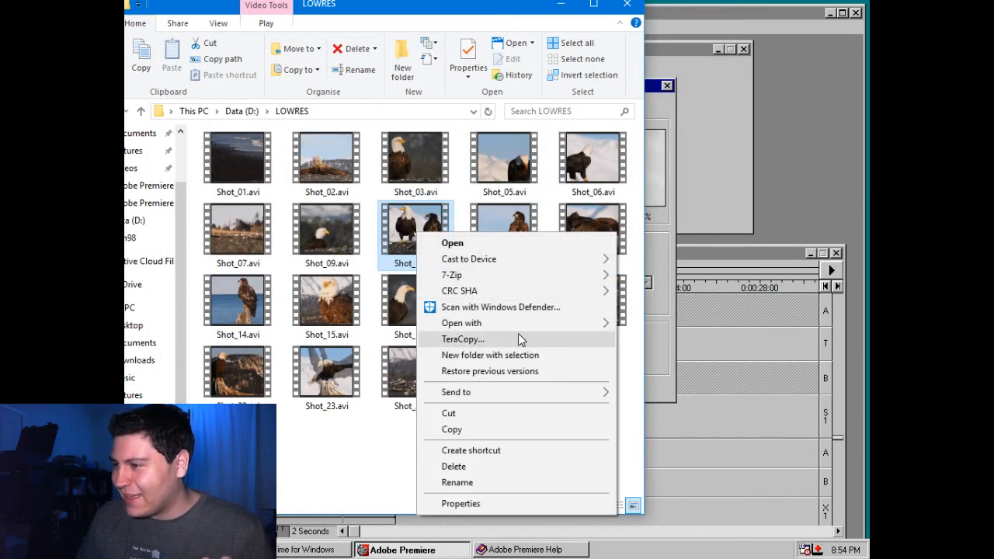
{"action": "left_click", "coordinate": [452, 242]}
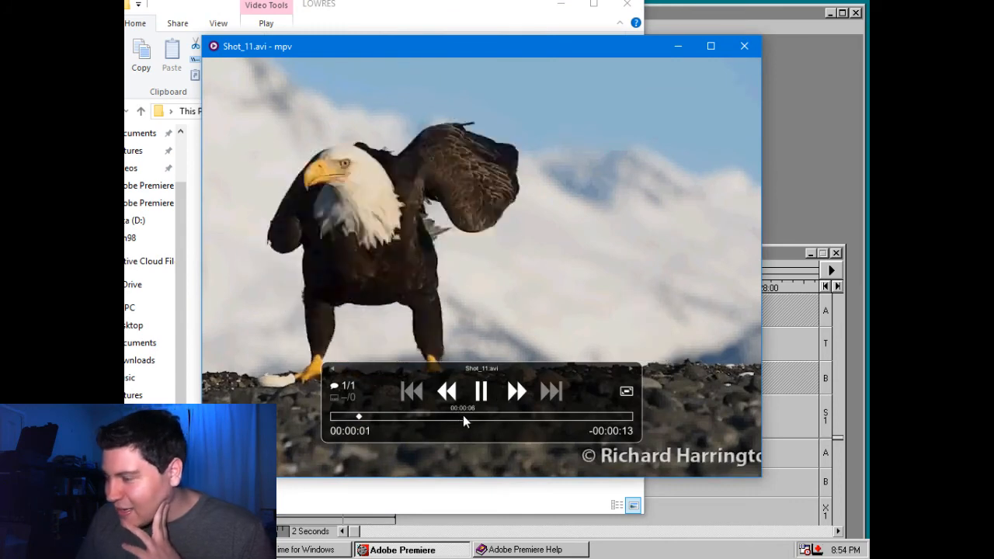
{"action": "key", "text": "space"}
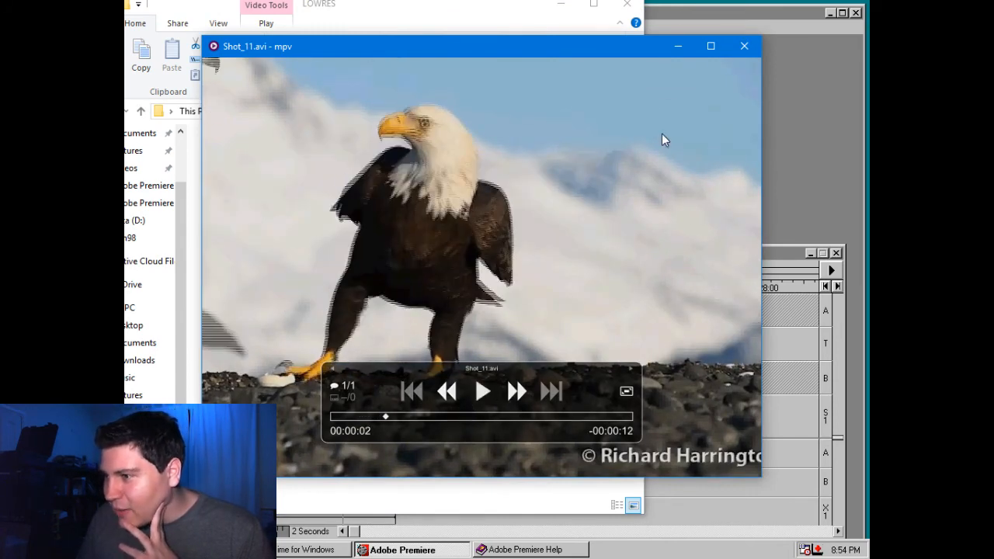
{"action": "left_click", "coordinate": [741, 48]}
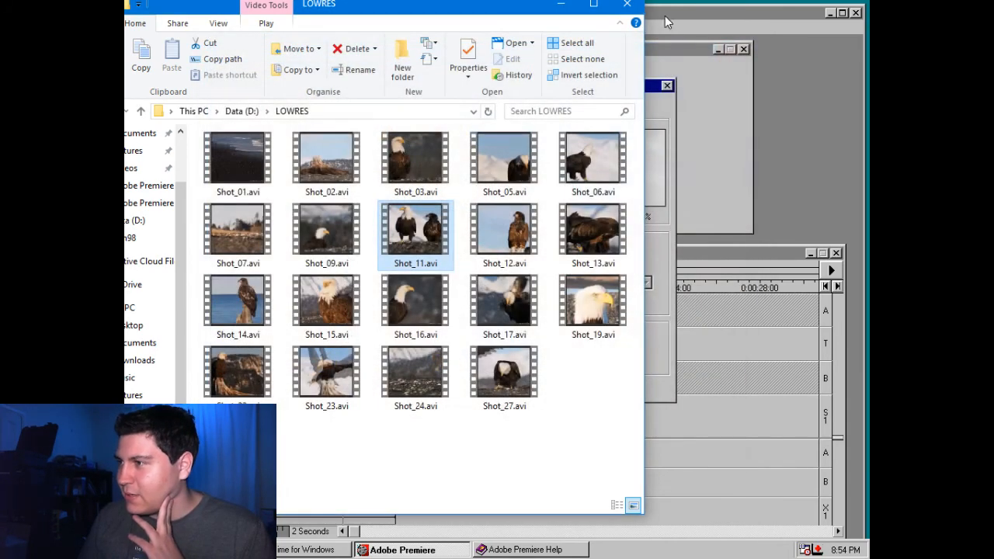
Return to Adobe Premiere, accept the compression settings and start rendering the birds movie
{"action": "left_click", "coordinate": [664, 16]}
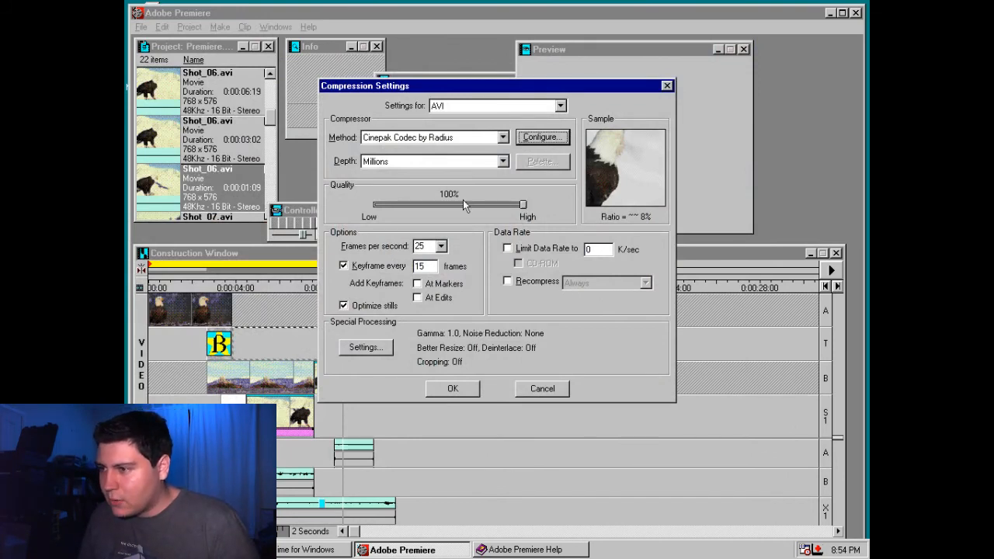
{"action": "left_click", "coordinate": [463, 389]}
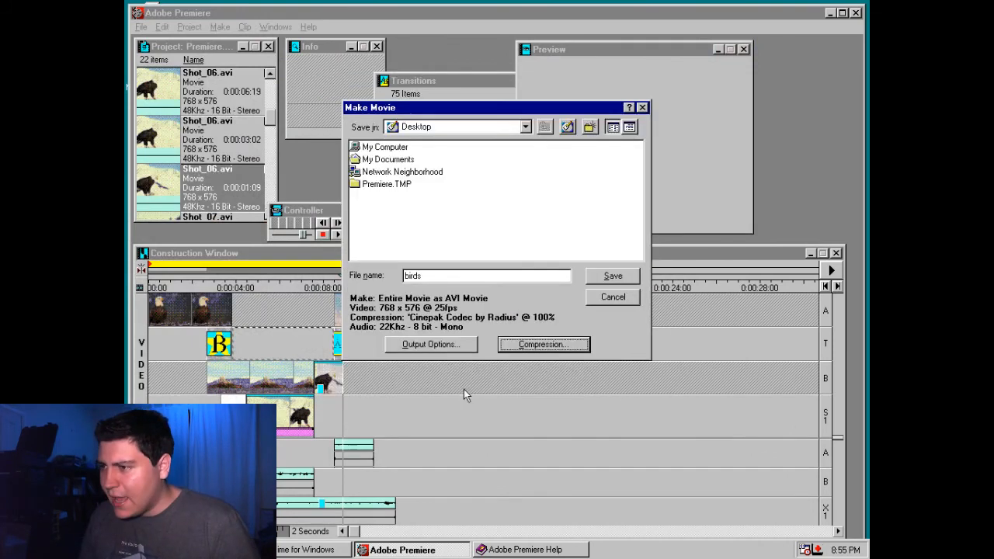
{"action": "left_click", "coordinate": [611, 277]}
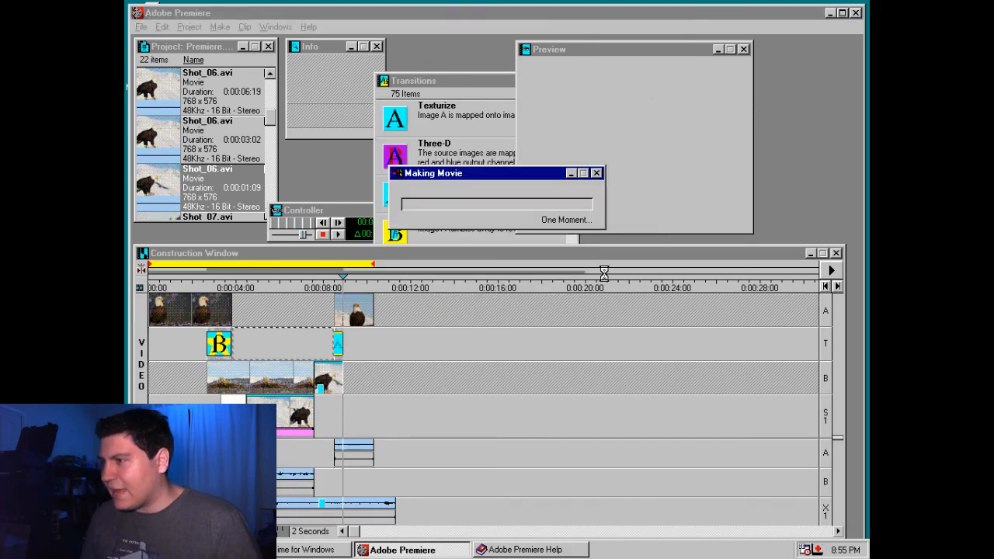
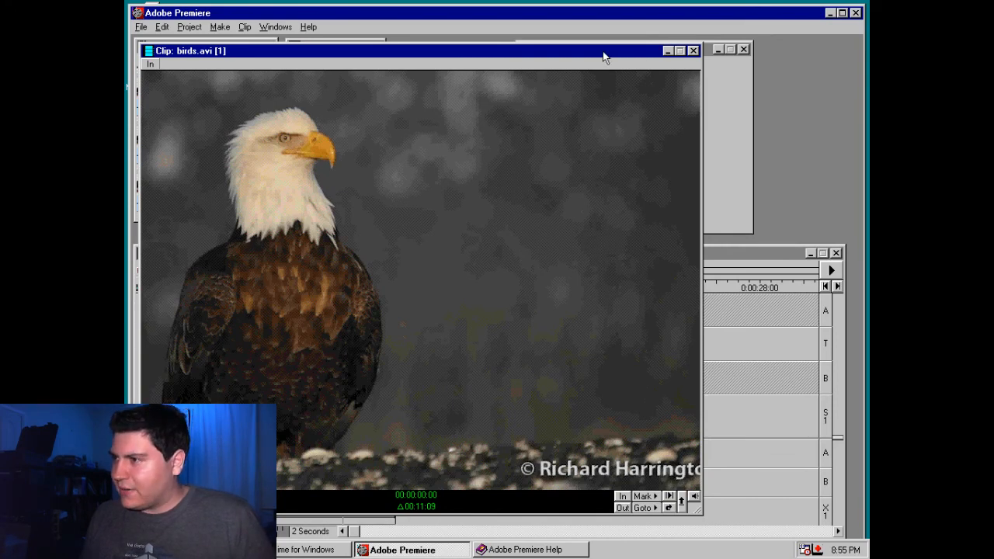
Move the birds.avi clip window clear of the project and play the rendered movie to check its transitions
{"action": "left_click_drag", "start_coordinate": [604, 56], "coordinate": [637, 56]}
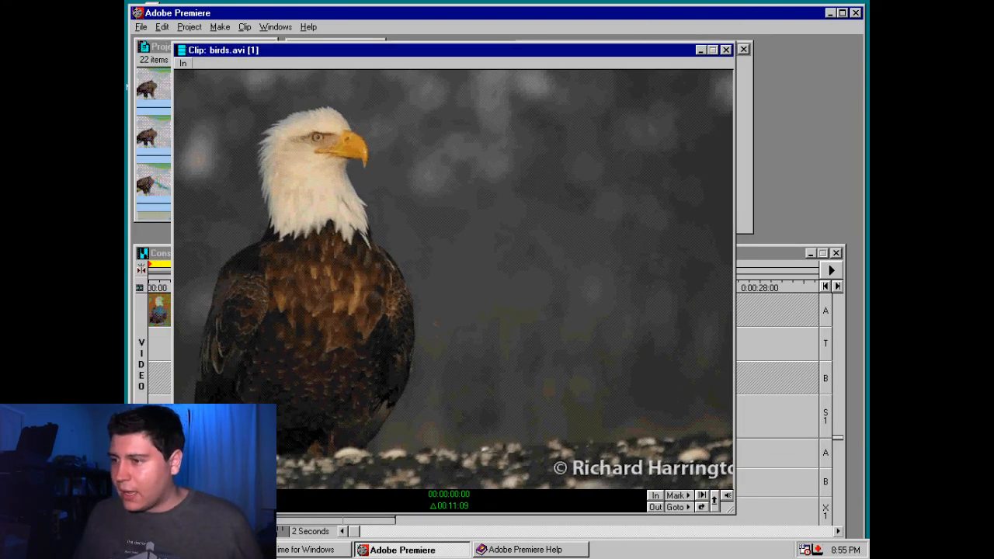
{"action": "key", "text": "space"}
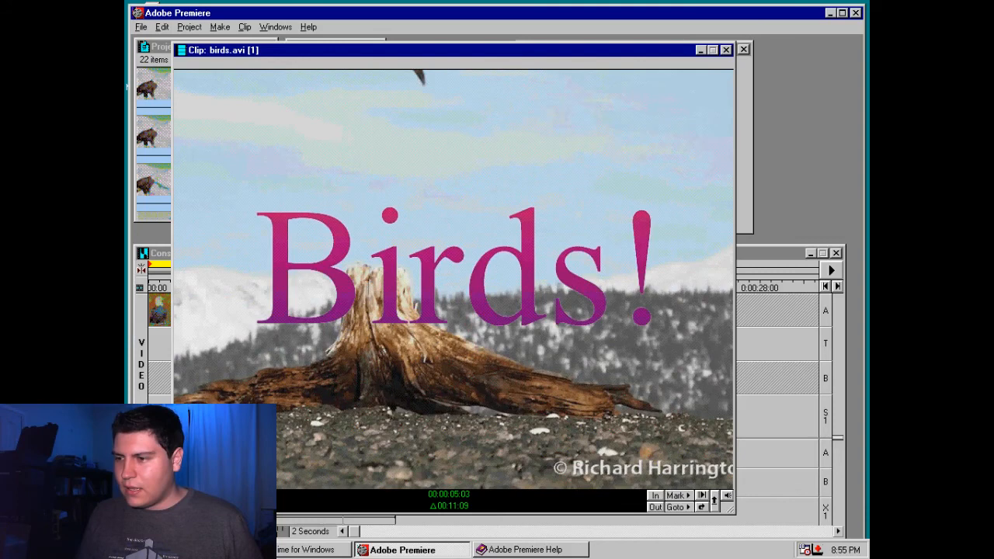
{"action": "key", "text": "space"}
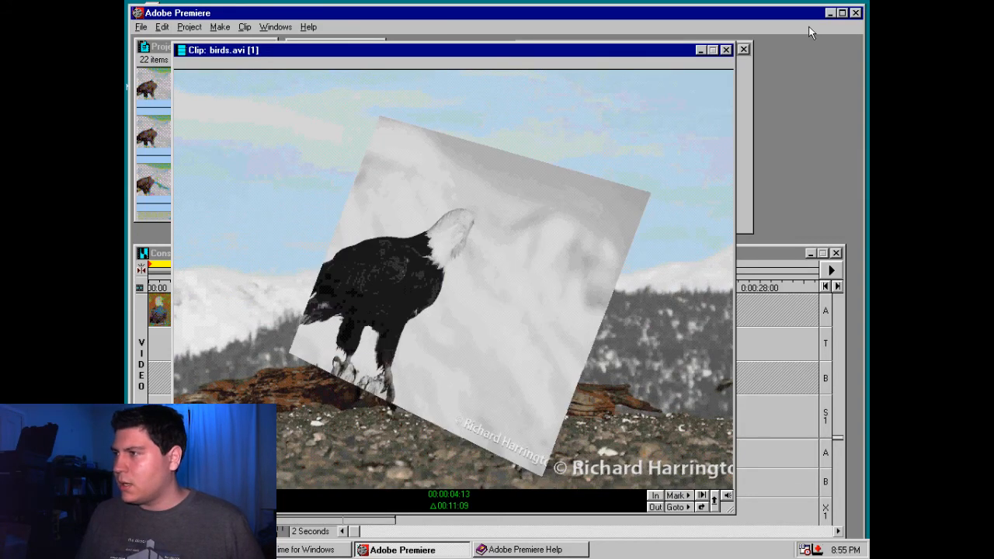
Close the birds.avi clip and exit Adobe Premiere, saving the Premiere.ppj project
{"action": "left_click", "coordinate": [724, 50]}
{"action": "key", "text": "alt+F4"}
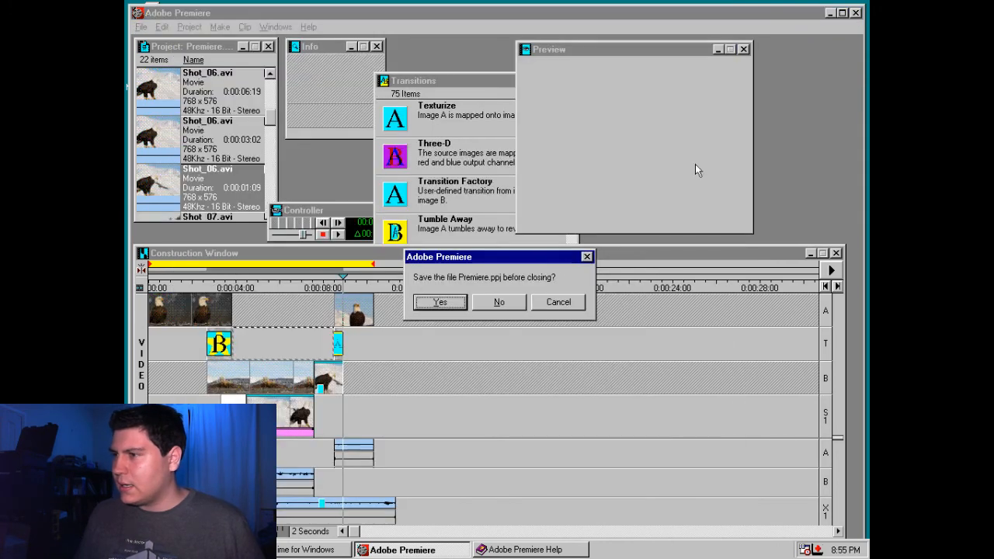
{"action": "left_click", "coordinate": [460, 304]}
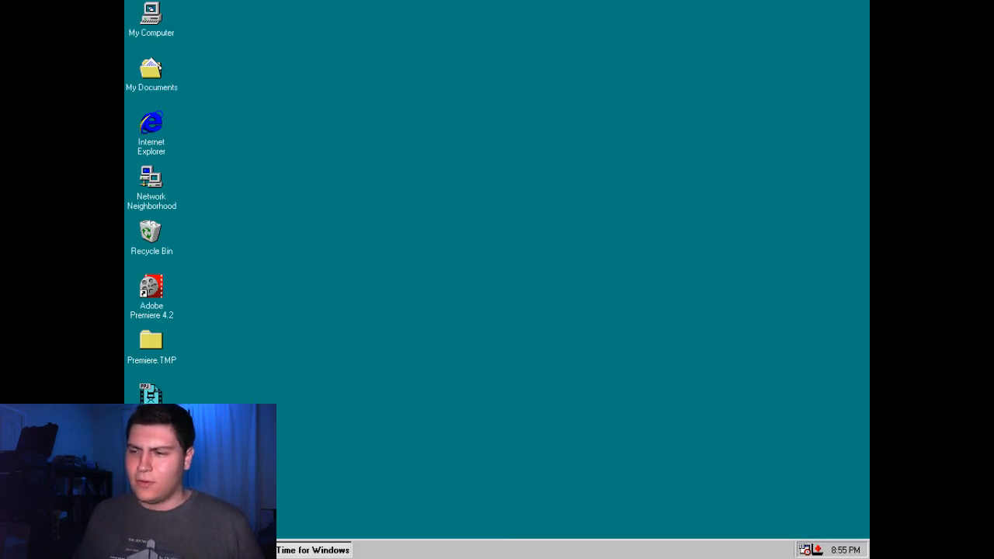
Shut down the Windows 98 guest system
{"action": "left_click", "coordinate": [145, 549]}
{"action": "left_click", "coordinate": [174, 526]}
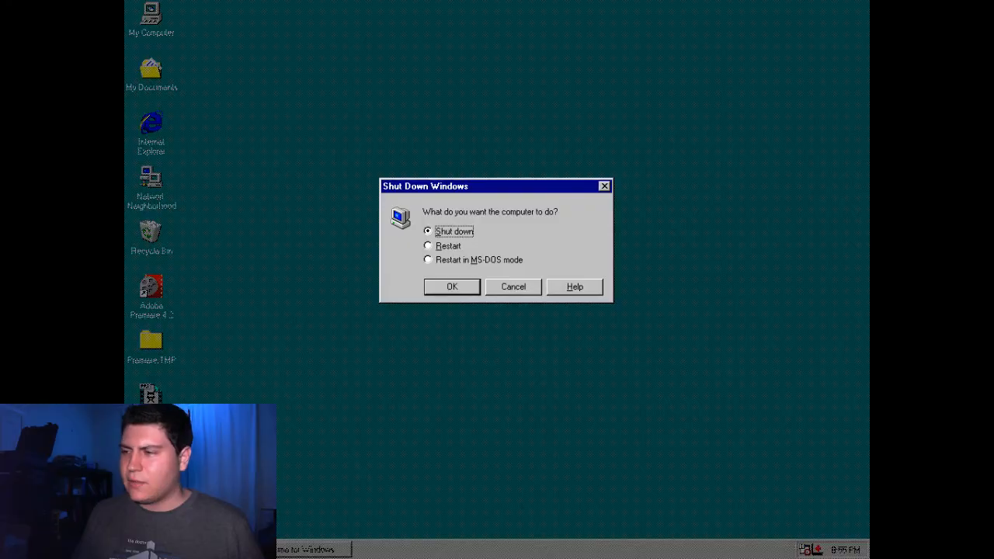
{"action": "left_click", "coordinate": [447, 289]}
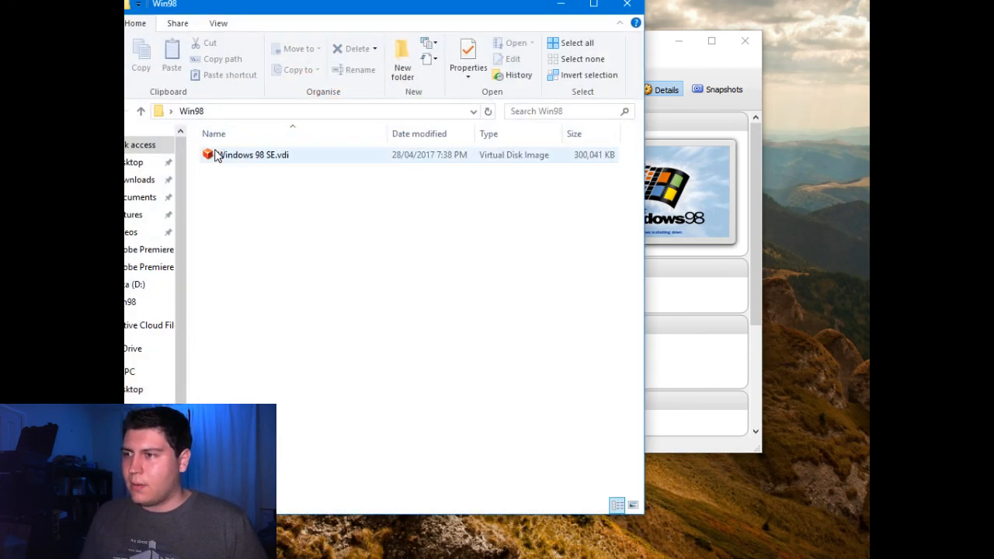
Try to open Windows 98 SE.vdi from the host's Win98 folder with 7-Zip
{"action": "left_click", "coordinate": [219, 159]}
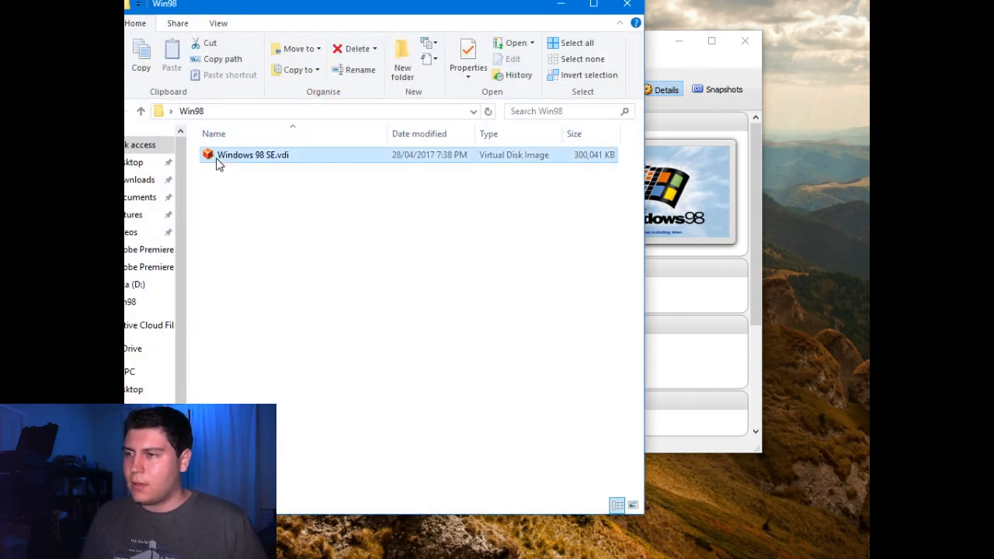
{"action": "right_click", "coordinate": [217, 161]}
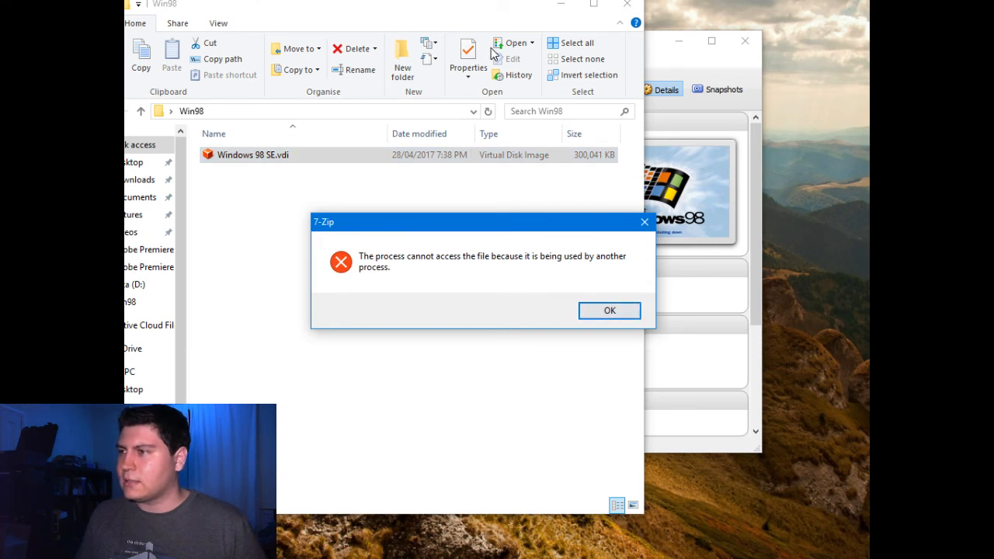
{"action": "left_click", "coordinate": [606, 310]}
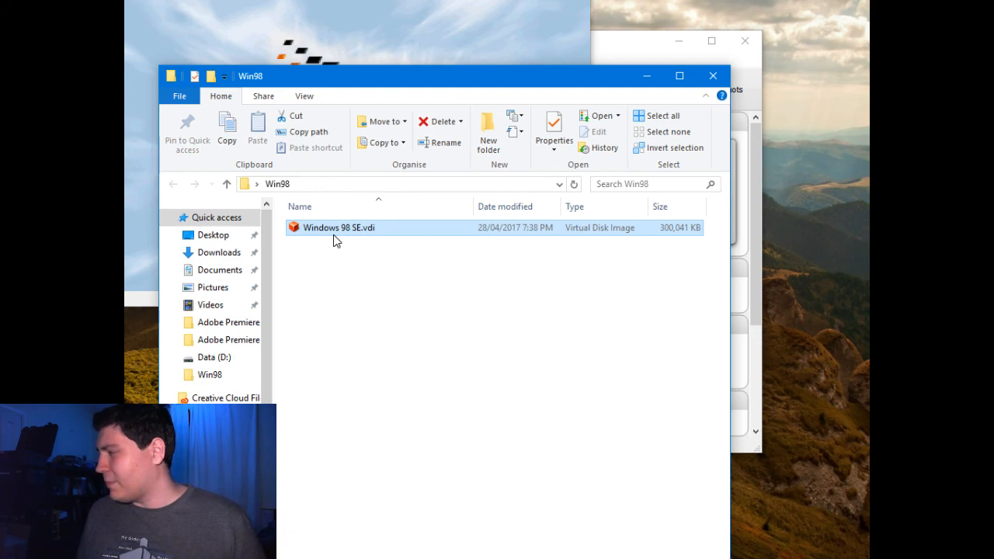
Move the Win98 folder window off the virtual machine window and close the machine with the Power off the machine option
{"action": "left_click_drag", "start_coordinate": [369, 83], "coordinate": [271, 304]}
{"action": "left_click", "coordinate": [358, 186]}
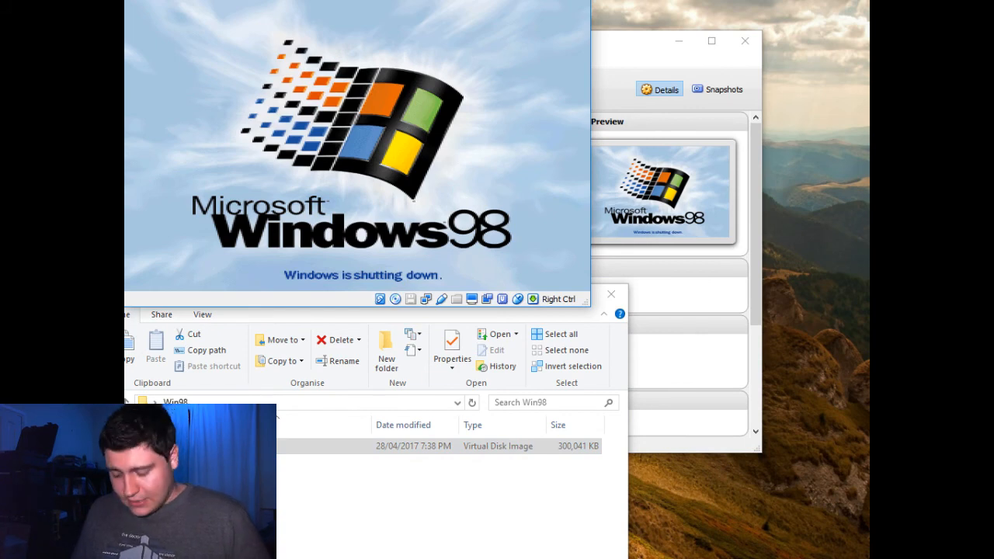
{"action": "key", "text": "alt+F4"}
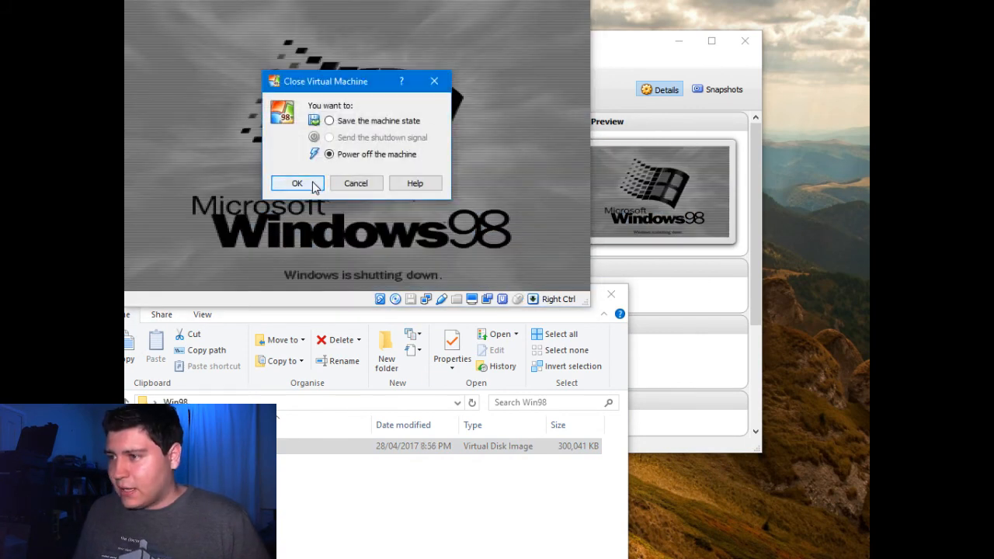
{"action": "left_click", "coordinate": [292, 182]}
Open the Windows 98 SE.vdi disk image as an archive in 7-Zip
{"action": "right_click", "coordinate": [261, 447]}
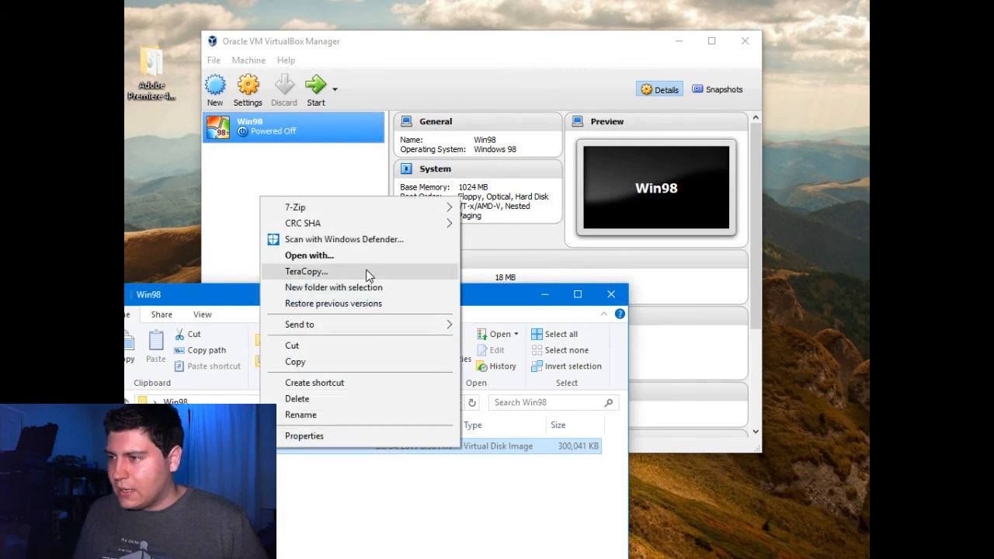
{"action": "mouse_move", "coordinate": [434, 207]}
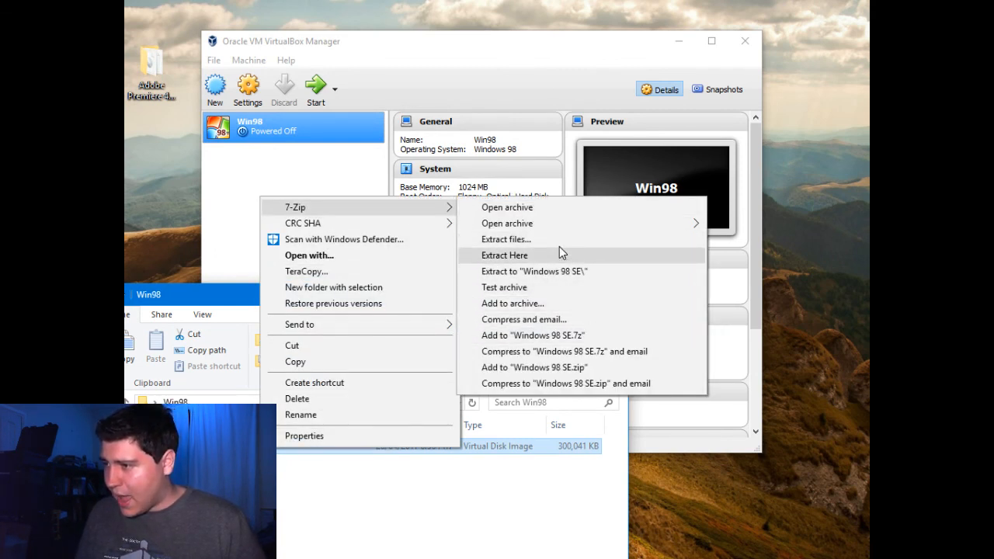
{"action": "left_click", "coordinate": [543, 207]}
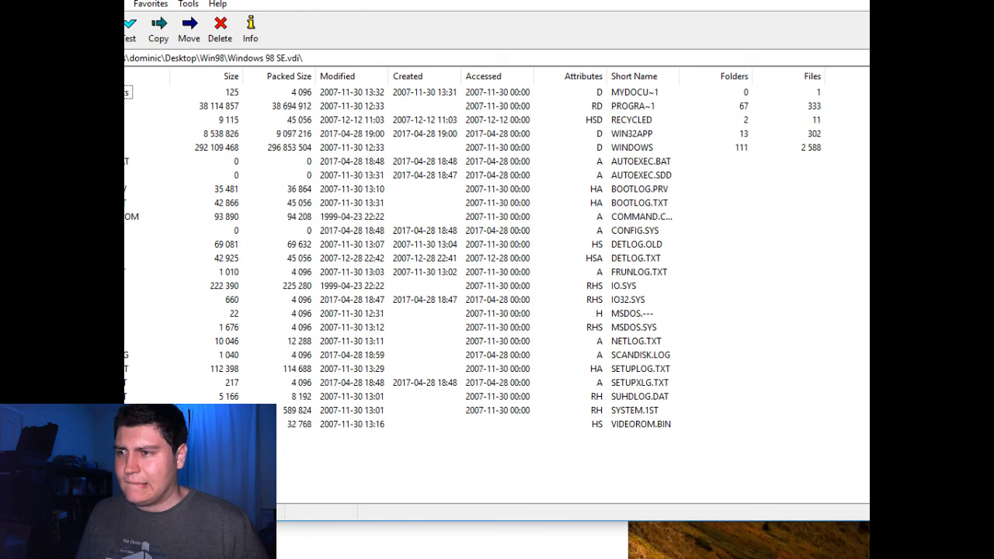
Check the disk image's My Documents folder, and go to its WINDOWS\Desktop folder to find the exported movie
{"action": "double_click", "coordinate": [128, 91]}
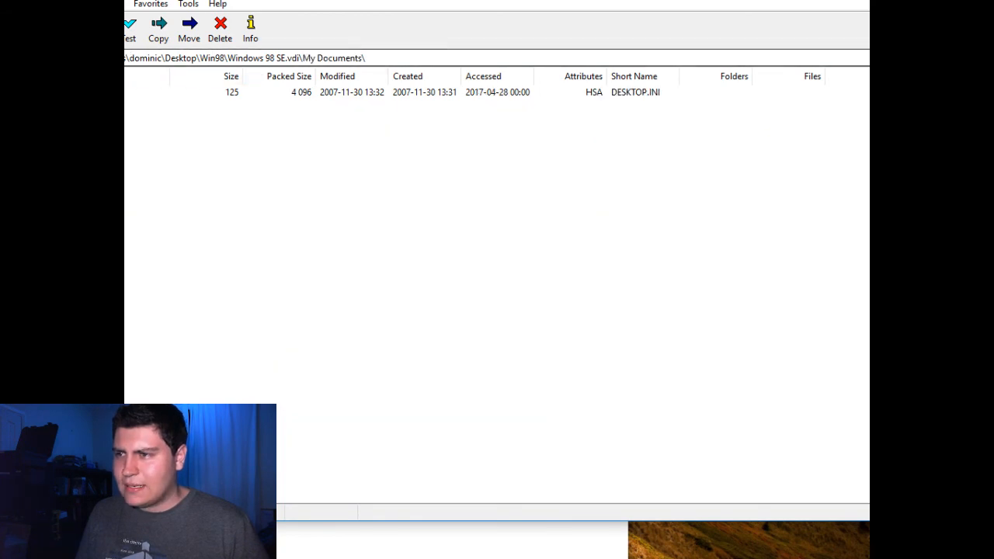
{"action": "key", "text": "BackSpace"}
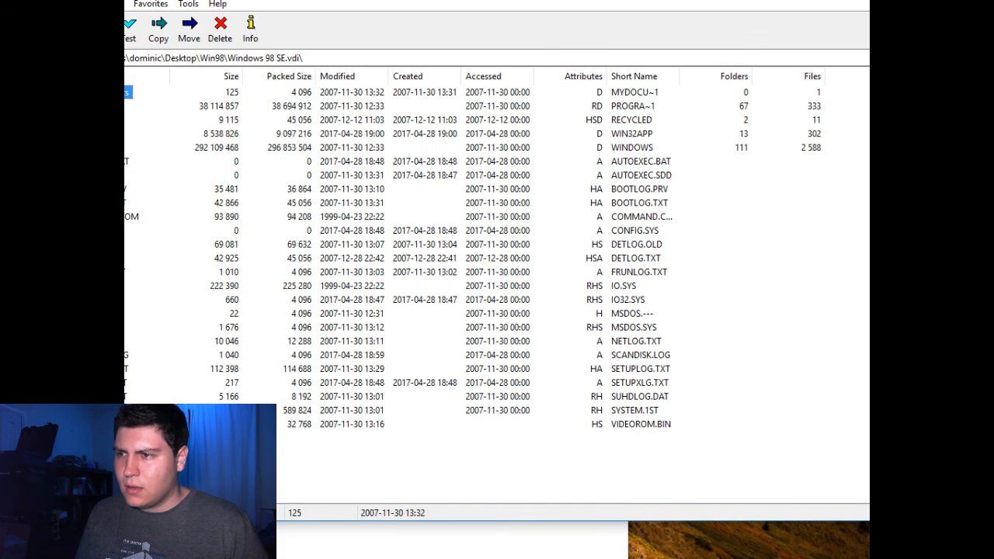
{"action": "left_click", "coordinate": [112, 148]}
{"action": "double_click", "coordinate": [112, 147]}
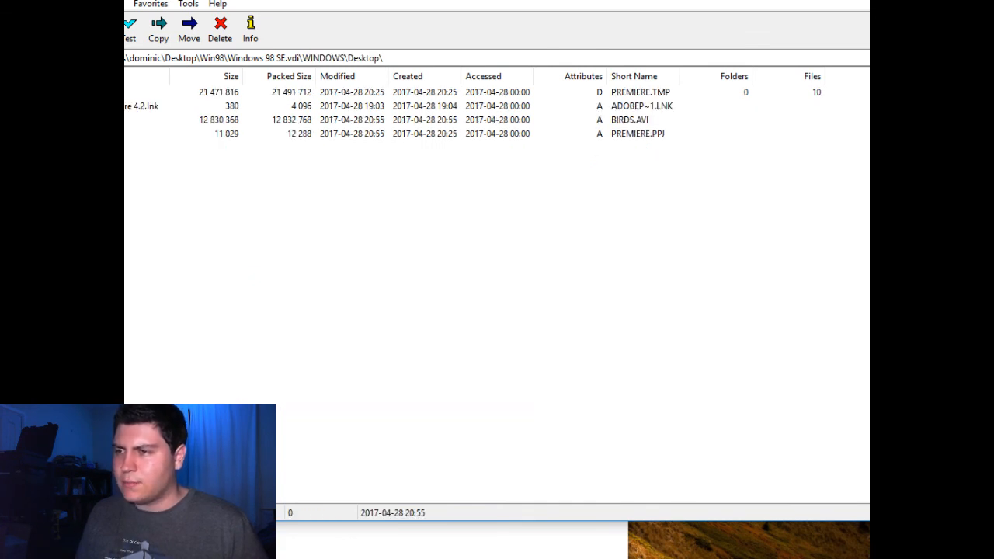